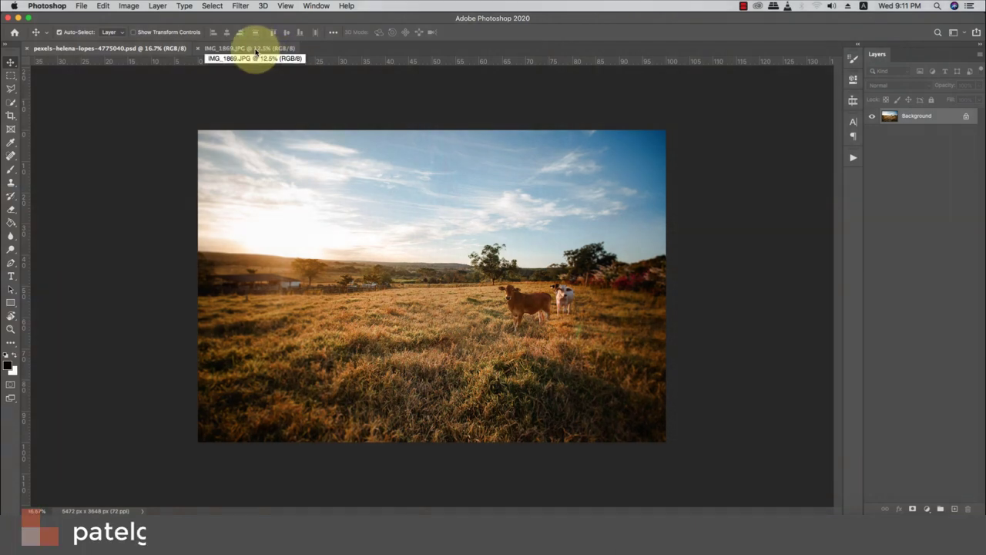
# Switch to the IMG_1869.JPG couple photo and duplicate its Background layer
pyautogui.click(257, 49)
pyautogui.moveTo(930, 122); pyautogui.dragTo(954, 508)
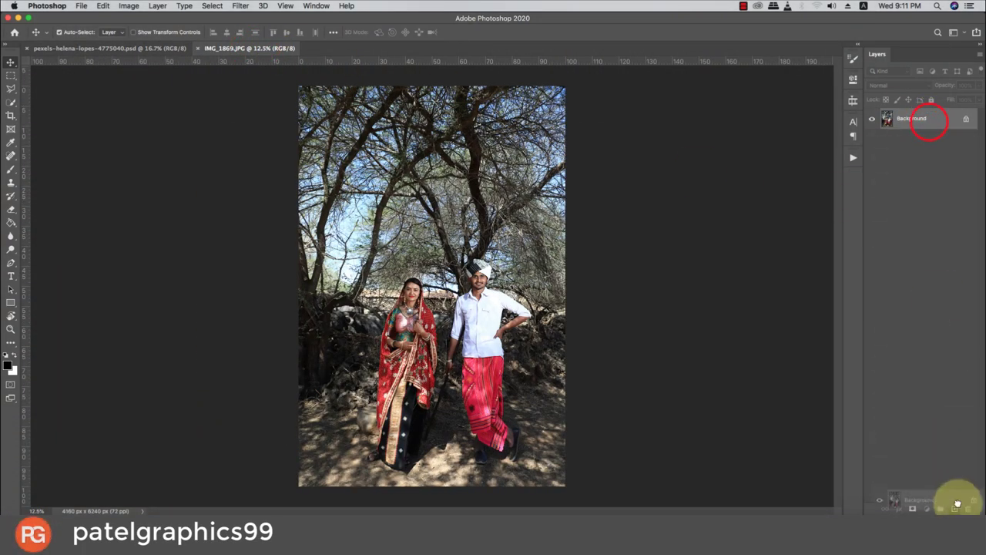
pyautogui.click(11, 102)
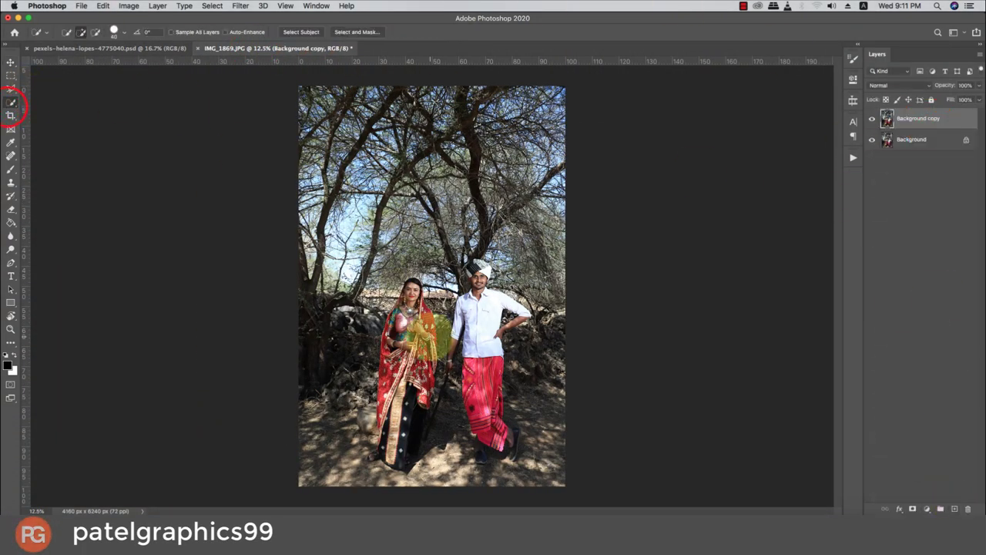
# Quick-select the woman's head, dress and the right edge of her dupatta
pyautogui.scroll(2, 427, 333)
pyautogui.scroll(1, 485, 266)
pyautogui.scroll(2, 400, 285)
pyautogui.scroll(2, 397, 281)
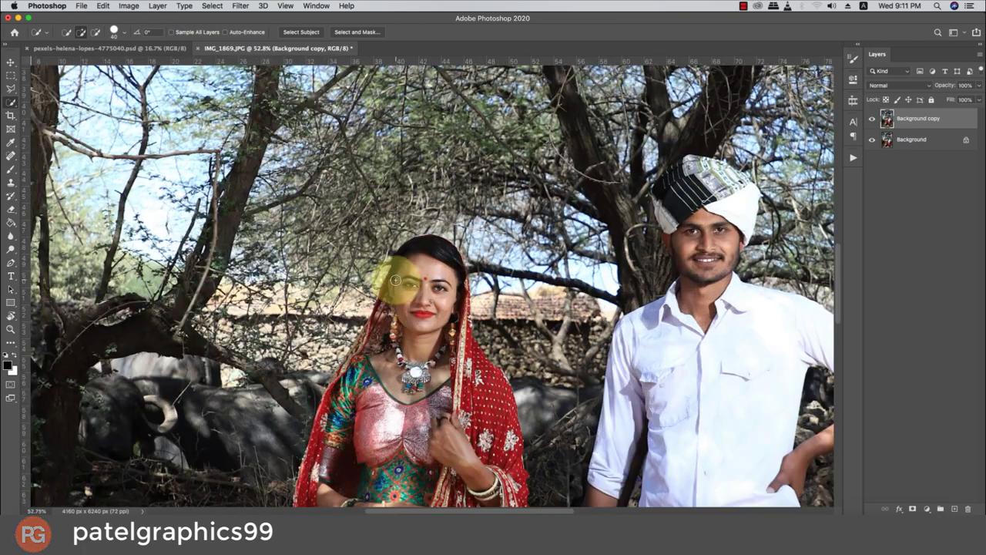
pyautogui.moveTo(409, 250); pyautogui.dragTo(439, 374)
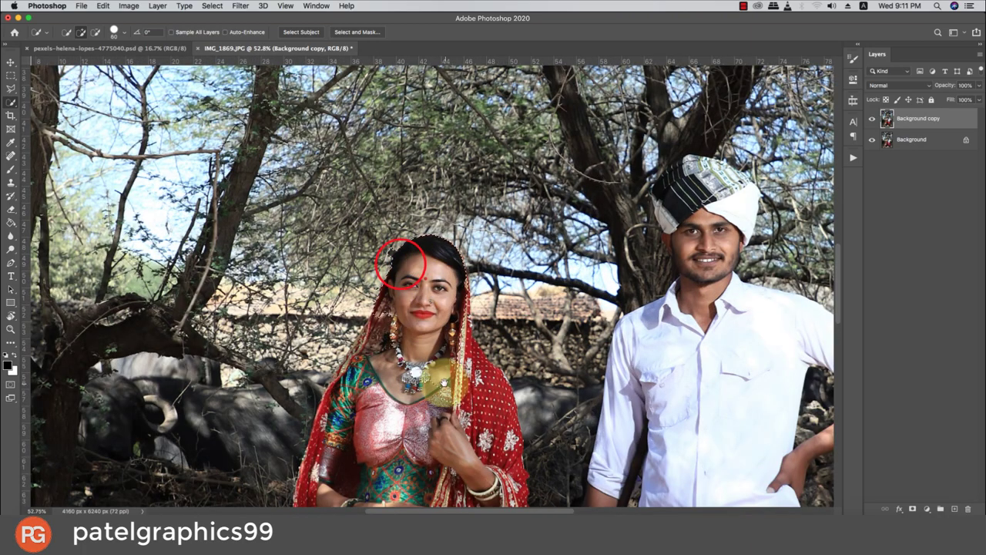
pyautogui.scroll(-2, 390, 206)
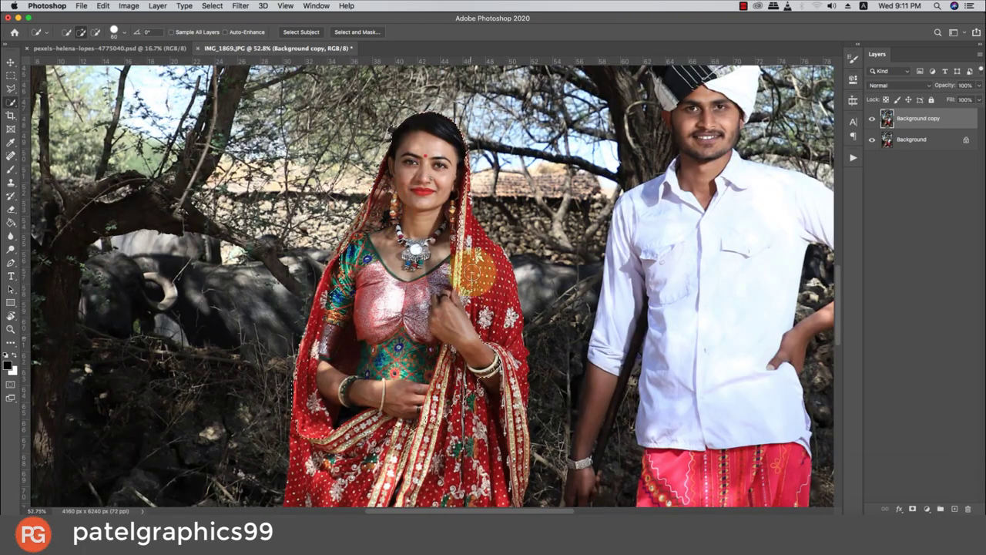
pyautogui.scroll(-3, 443, 262)
pyautogui.scroll(-1, 370, 155)
pyautogui.moveTo(339, 113)
pyautogui.mouseDown()
pyautogui.moveTo(514, 138)
pyautogui.moveTo(537, 225)
pyautogui.mouseUp()
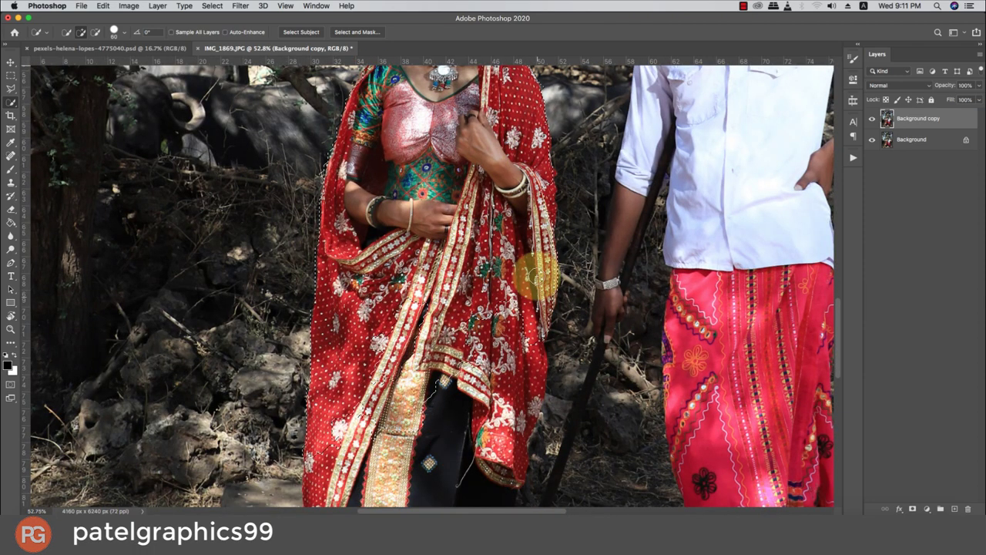
pyautogui.moveTo(534, 275); pyautogui.dragTo(543, 184)
# With a larger brush, add the dupatta's left edge, skirt hem, feet and sleeve area
pyautogui.scroll(-4, 547, 176)
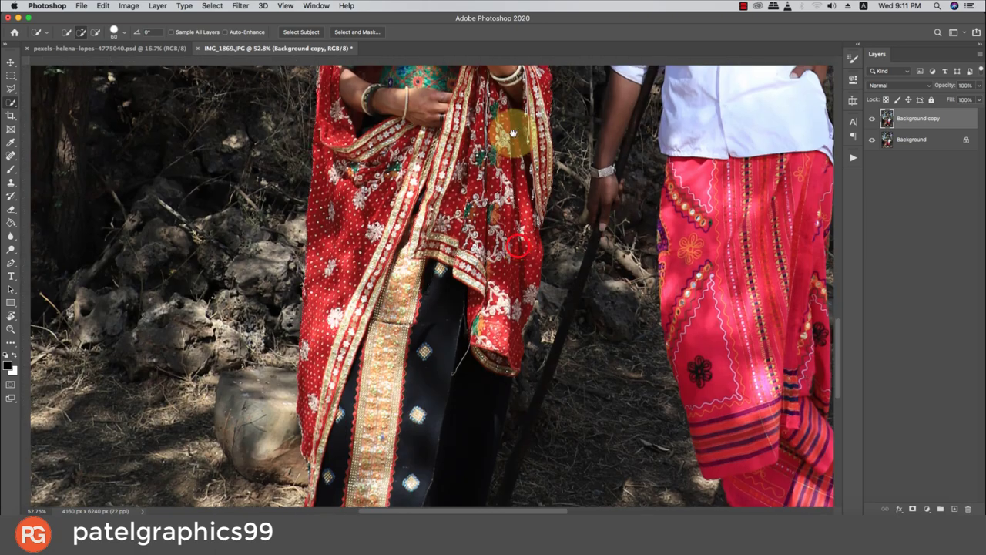
pyautogui.moveTo(513, 132)
pyautogui.mouseDown()
pyautogui.moveTo(510, 264)
pyautogui.moveTo(425, 334)
pyautogui.moveTo(515, 308)
pyautogui.moveTo(513, 330)
pyautogui.mouseUp()
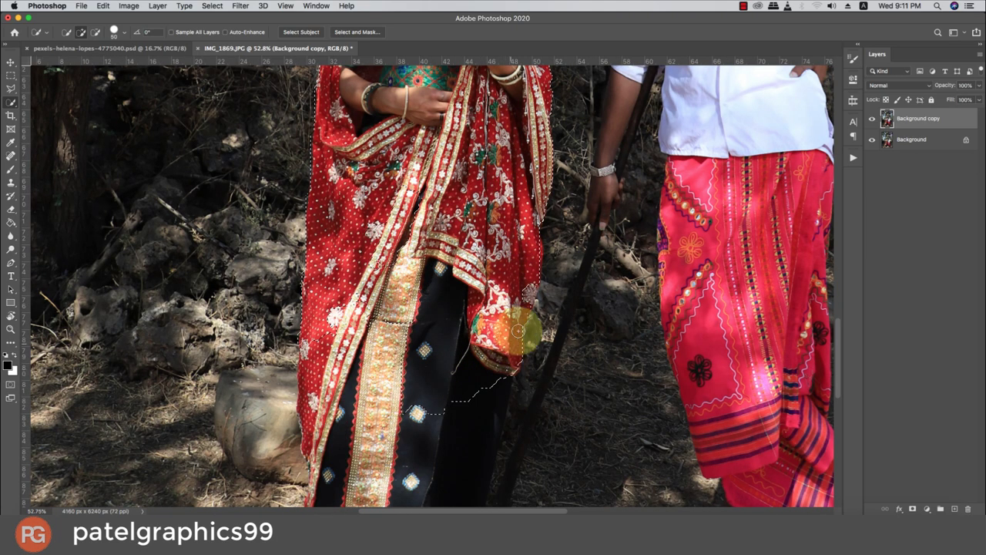
pyautogui.scroll(-4, 539, 231)
pyautogui.press(']')
pyautogui.press(']')
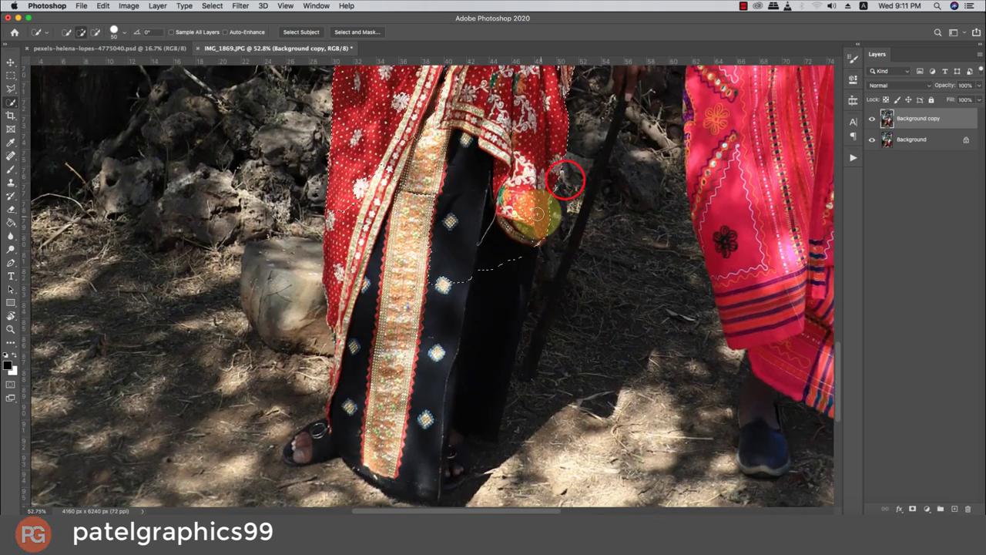
pyautogui.scroll(-1, 566, 179)
pyautogui.moveTo(568, 176)
pyautogui.mouseDown()
pyautogui.moveTo(364, 173)
pyautogui.moveTo(373, 353)
pyautogui.moveTo(356, 268)
pyautogui.mouseUp()
pyautogui.moveTo(346, 308); pyautogui.dragTo(349, 375)
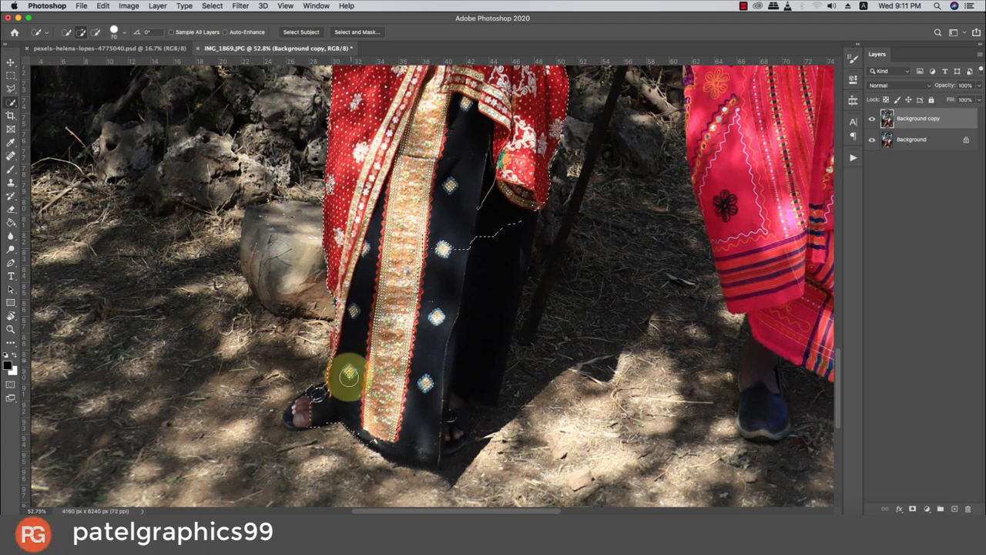
pyautogui.moveTo(293, 417); pyautogui.dragTo(394, 431)
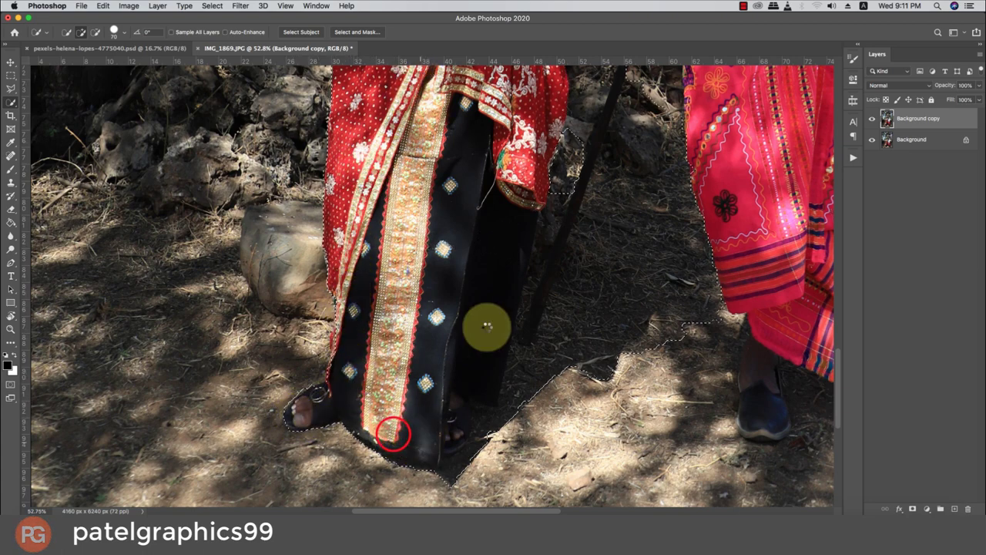
pyautogui.press('[')
pyautogui.click(563, 139)
pyautogui.scroll(5, 547, 197)
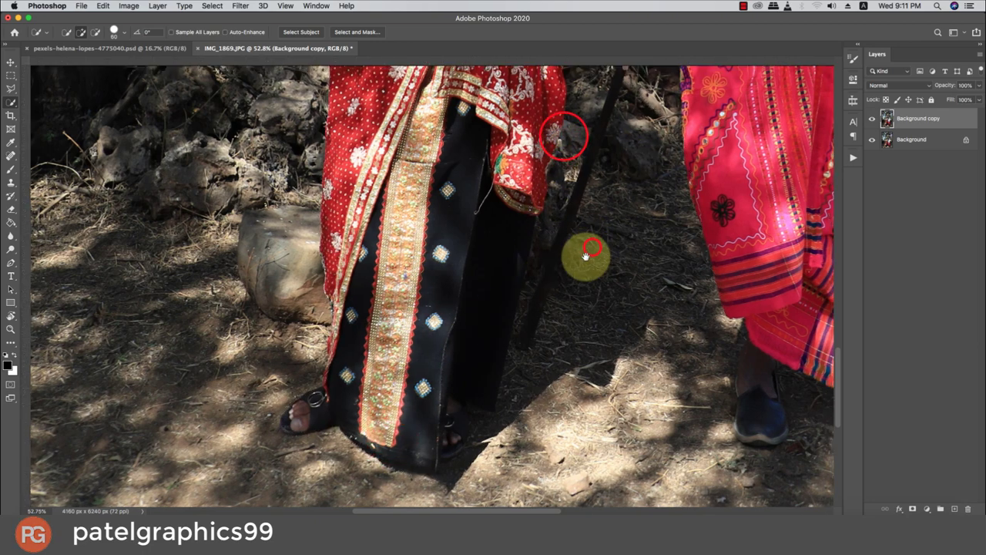
pyautogui.scroll(5, 584, 257)
pyautogui.scroll(5, 519, 202)
# Add the man's shirt and shoe to the selection
pyautogui.moveTo(577, 194); pyautogui.dragTo(589, 157)
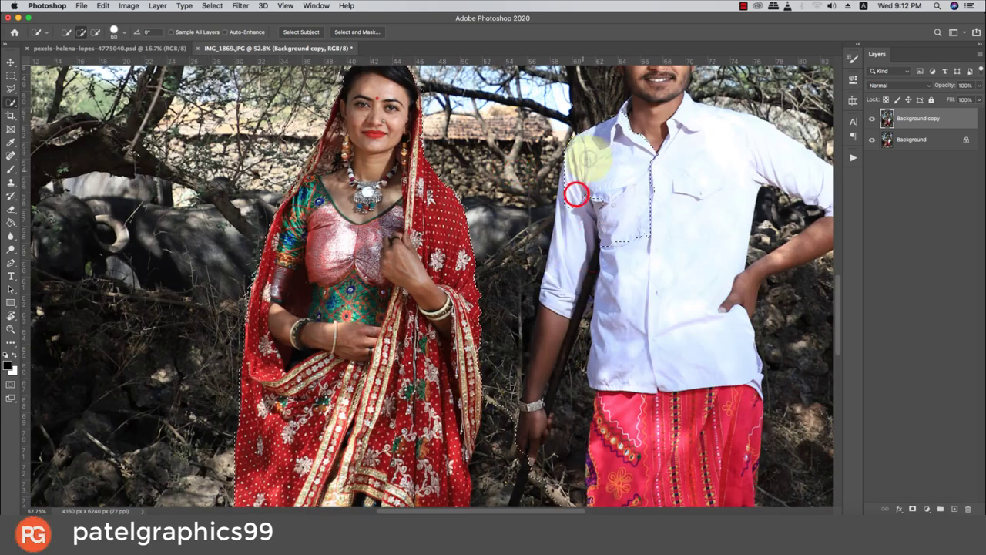
pyautogui.scroll(-5, 550, 346)
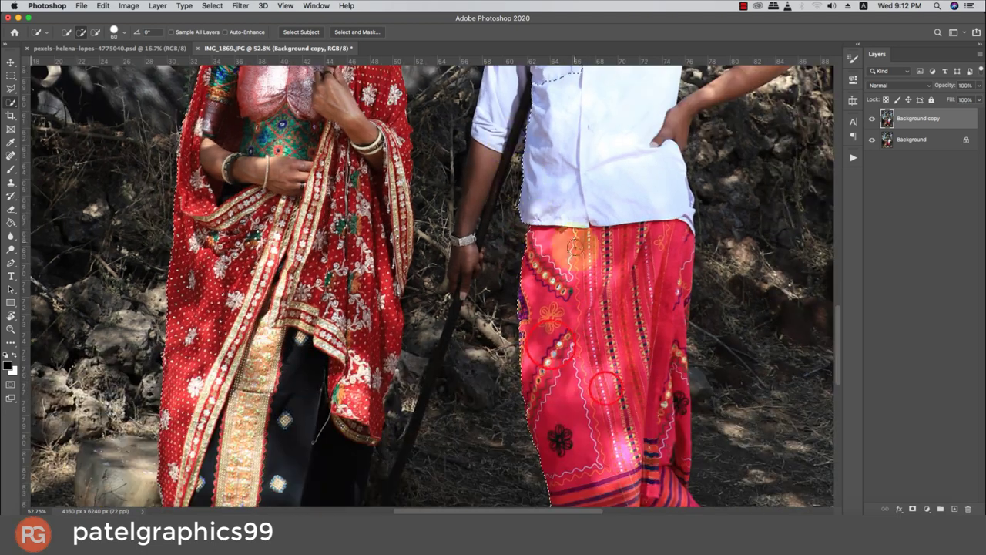
pyautogui.scroll(-5, 563, 264)
pyautogui.moveTo(546, 396); pyautogui.dragTo(548, 449)
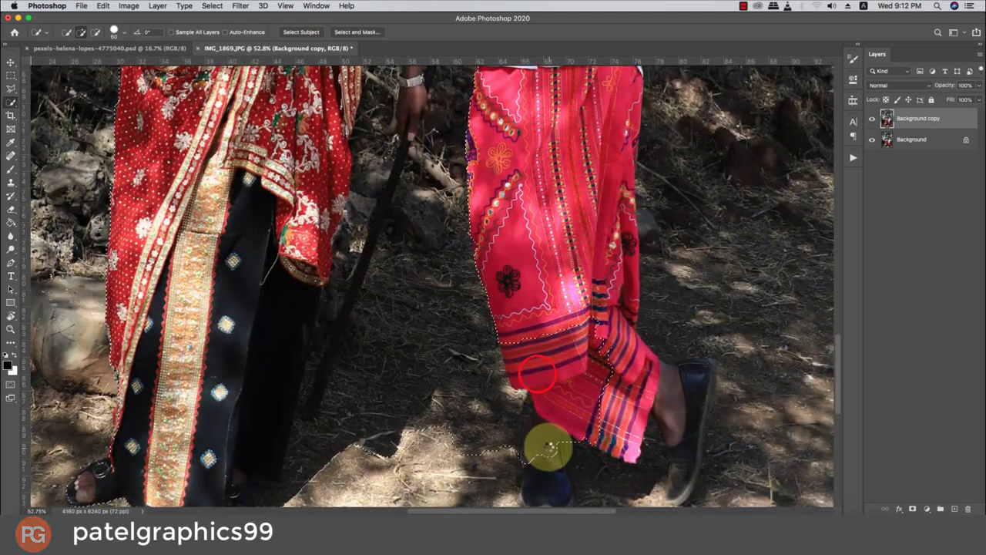
pyautogui.scroll(-3, 548, 449)
pyautogui.moveTo(521, 365)
pyautogui.mouseDown()
pyautogui.moveTo(543, 397)
pyautogui.moveTo(686, 267)
pyautogui.moveTo(677, 281)
pyautogui.mouseUp()
# Add the man's pink trousers and raised arm to the selection
pyautogui.scroll(-3, 675, 328)
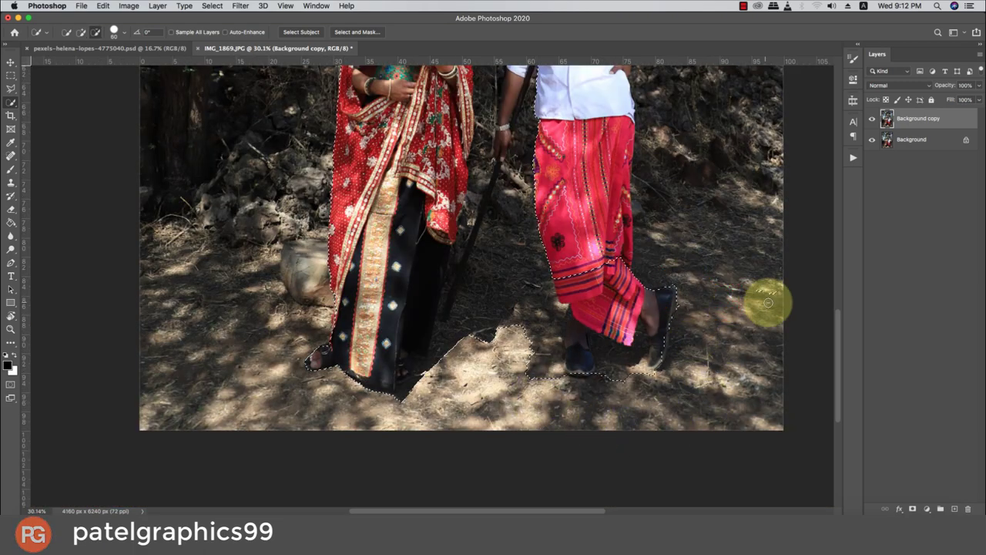
pyautogui.scroll(2, 693, 288)
pyautogui.moveTo(591, 262)
pyautogui.mouseDown()
pyautogui.moveTo(583, 138)
pyautogui.moveTo(568, 352)
pyautogui.moveTo(540, 330)
pyautogui.mouseUp()
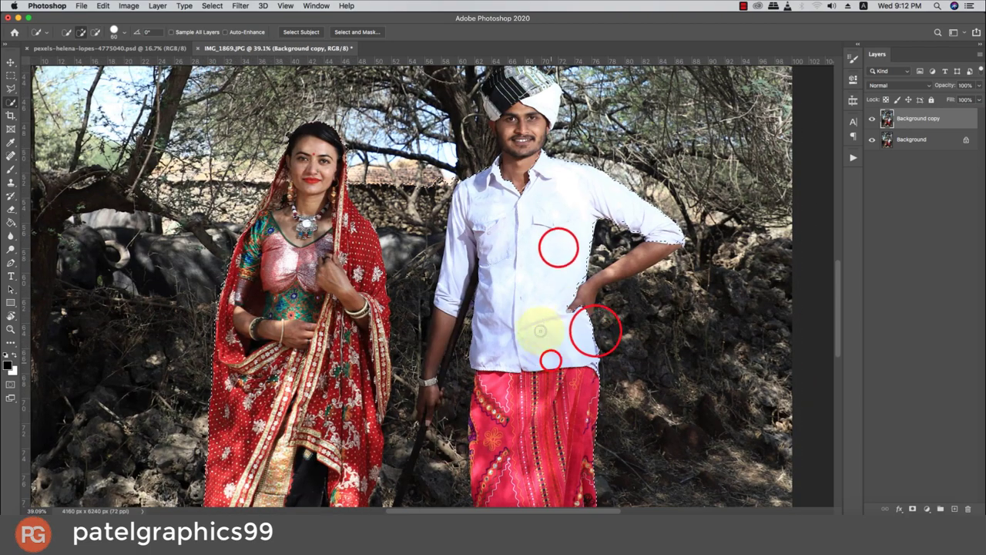
pyautogui.moveTo(657, 245); pyautogui.dragTo(644, 255)
pyautogui.scroll(2, 591, 289)
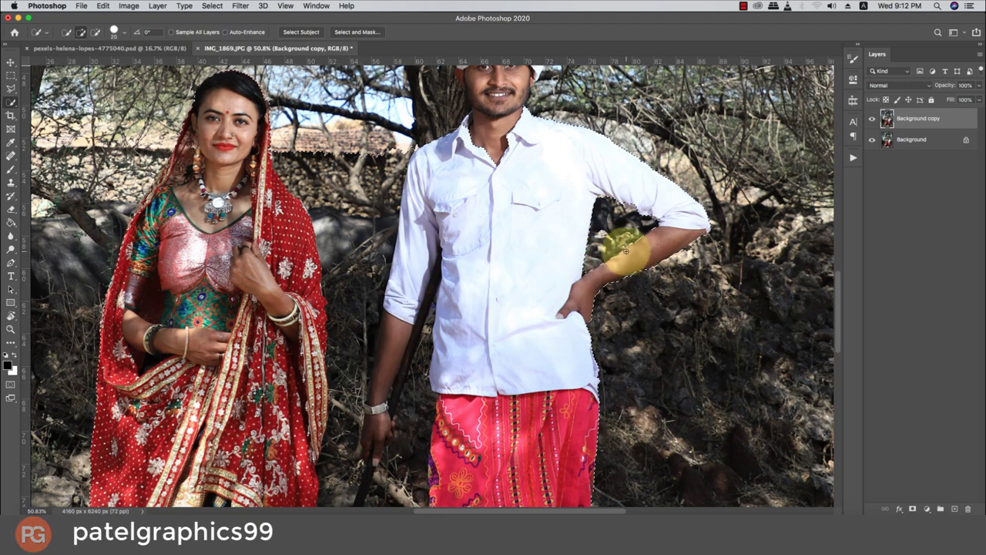
pyautogui.moveTo(577, 258); pyautogui.dragTo(616, 322)
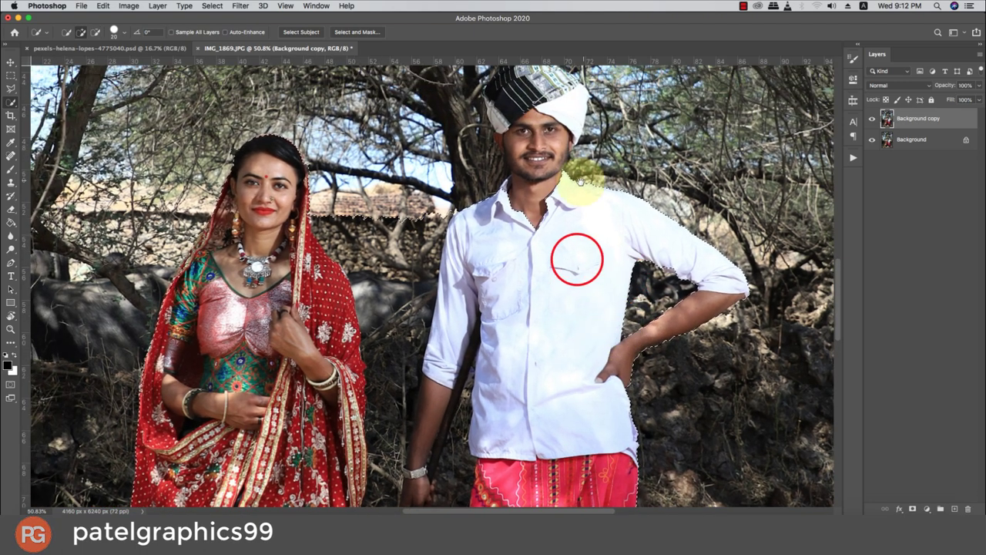
# Add the man's turban and subtract the tree trunk beside his turban and face
pyautogui.scroll(3, 540, 186)
pyautogui.press(']')
pyautogui.press(']')
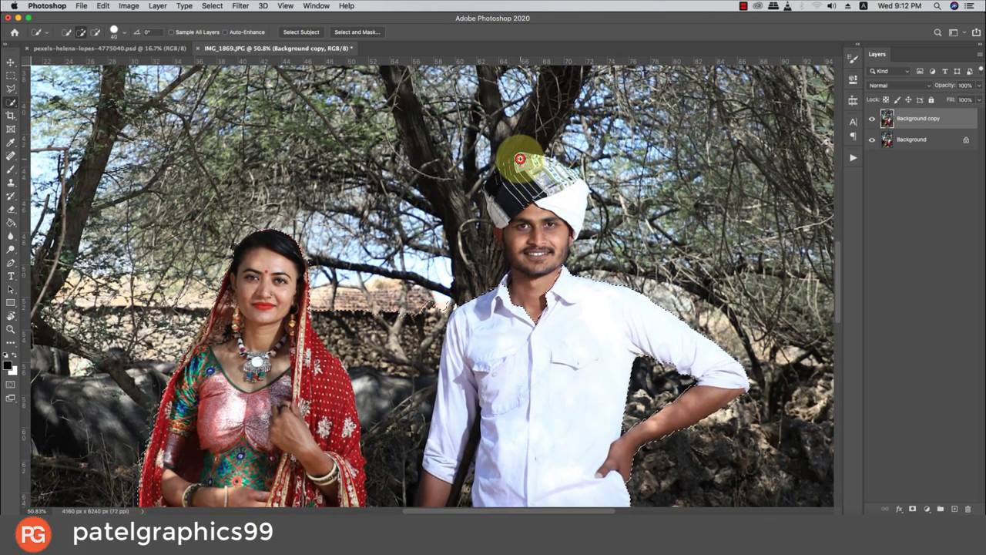
pyautogui.click(520, 159)
pyautogui.scroll(3, 528, 193)
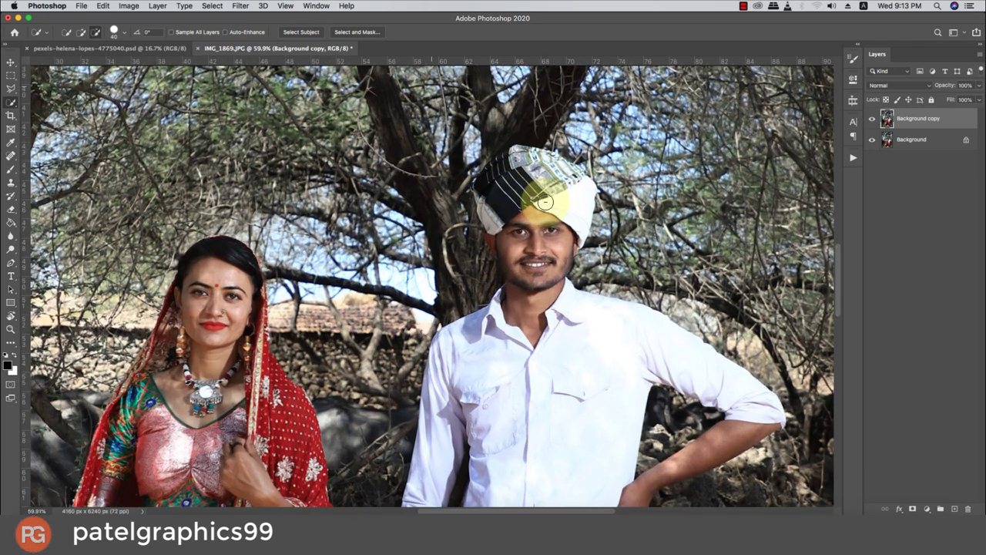
pyautogui.click(536, 152)
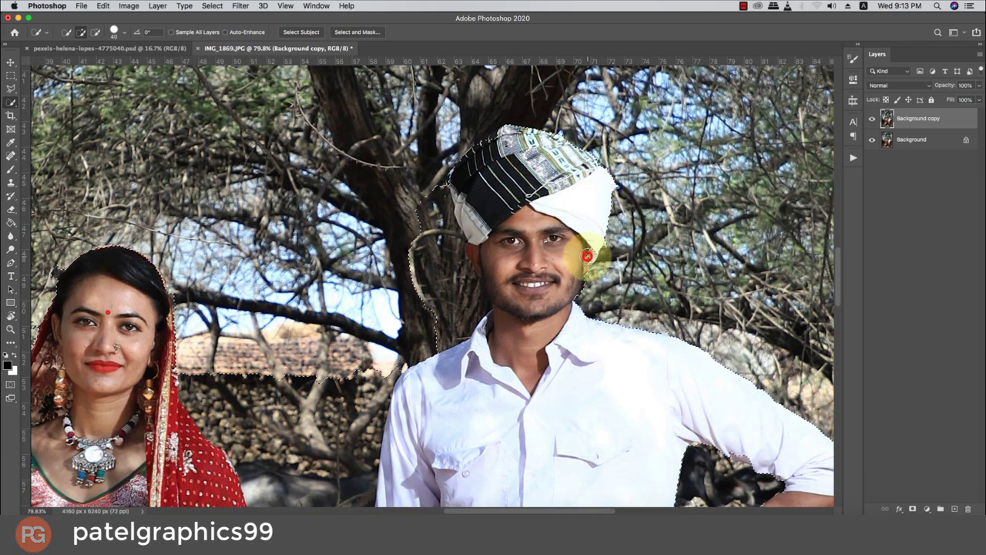
pyautogui.keyDown('alt'); pyautogui.click(423, 200); pyautogui.keyUp('alt')
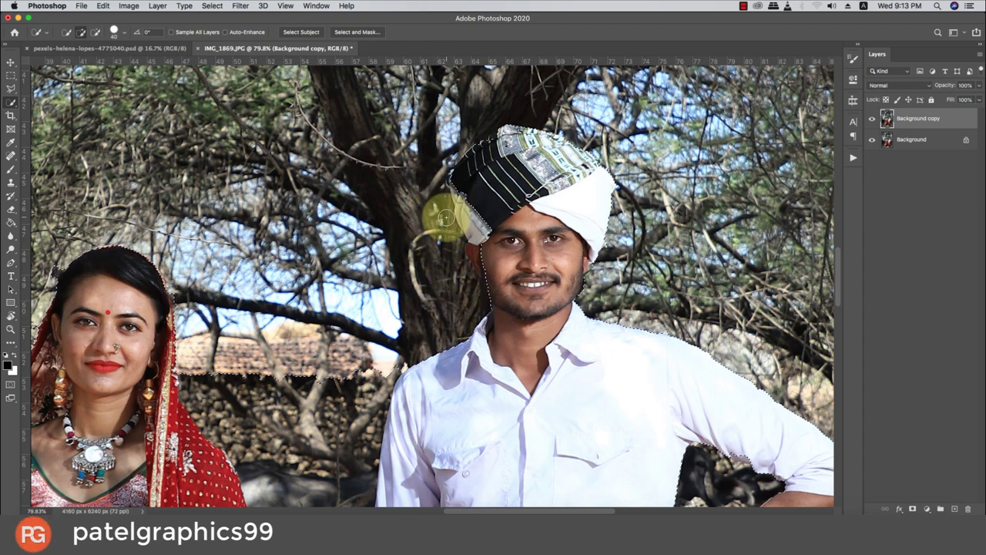
pyautogui.click(457, 191)
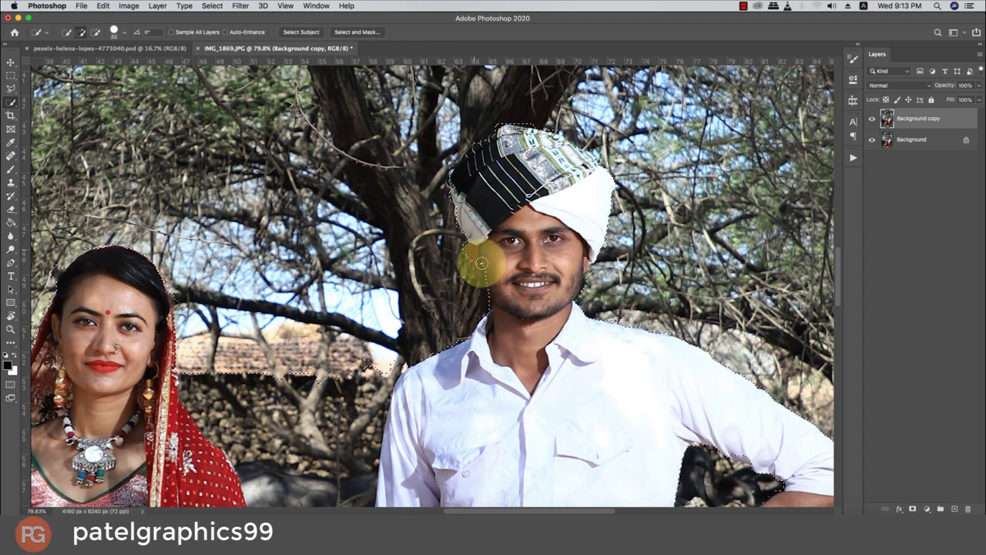
pyautogui.click(463, 271)
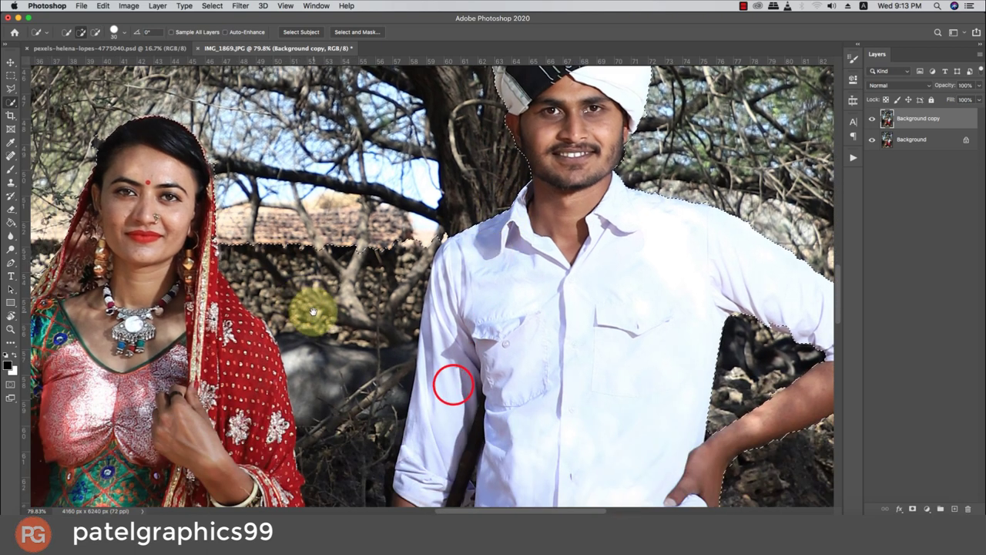
pyautogui.click(305, 144)
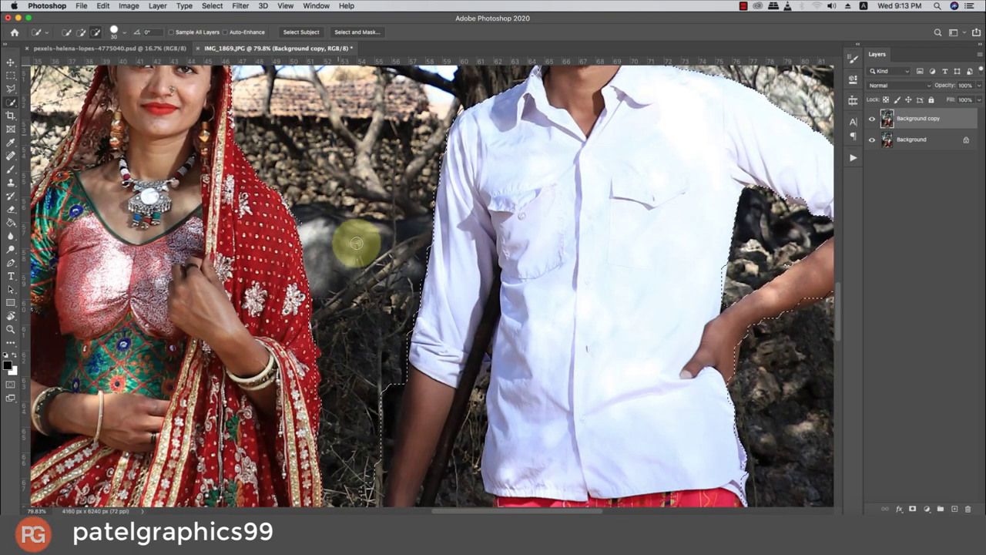
# Trim the background beside the man's lowered arm and fit the selection edge to it
pyautogui.moveTo(357, 264); pyautogui.dragTo(360, 139)
pyautogui.moveTo(396, 249)
pyautogui.mouseDown()
pyautogui.moveTo(349, 397)
pyautogui.moveTo(341, 193)
pyautogui.mouseUp()
pyautogui.moveTo(337, 296); pyautogui.dragTo(368, 331)
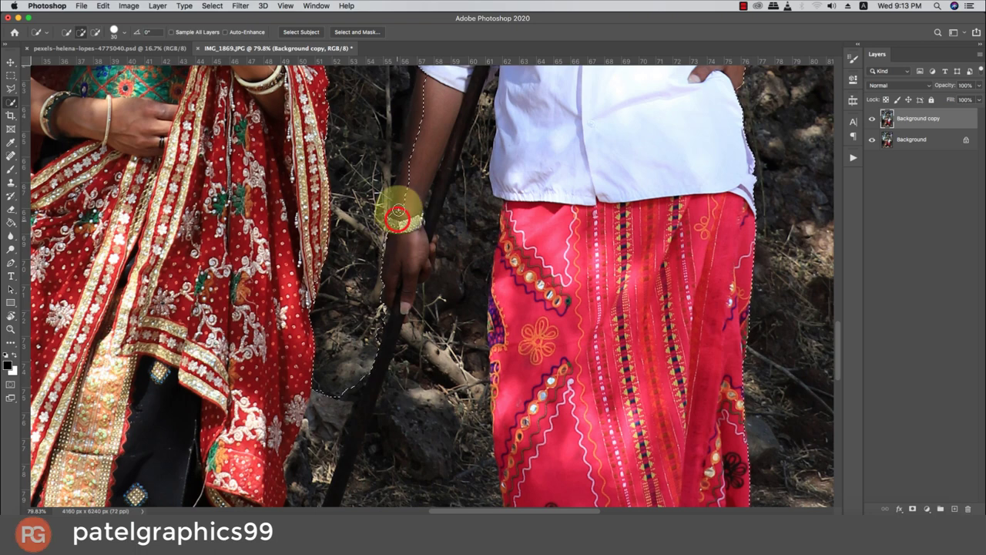
pyautogui.moveTo(398, 212); pyautogui.dragTo(419, 104)
pyautogui.scroll(-3, 427, 104)
pyautogui.scroll(-5, 440, 158)
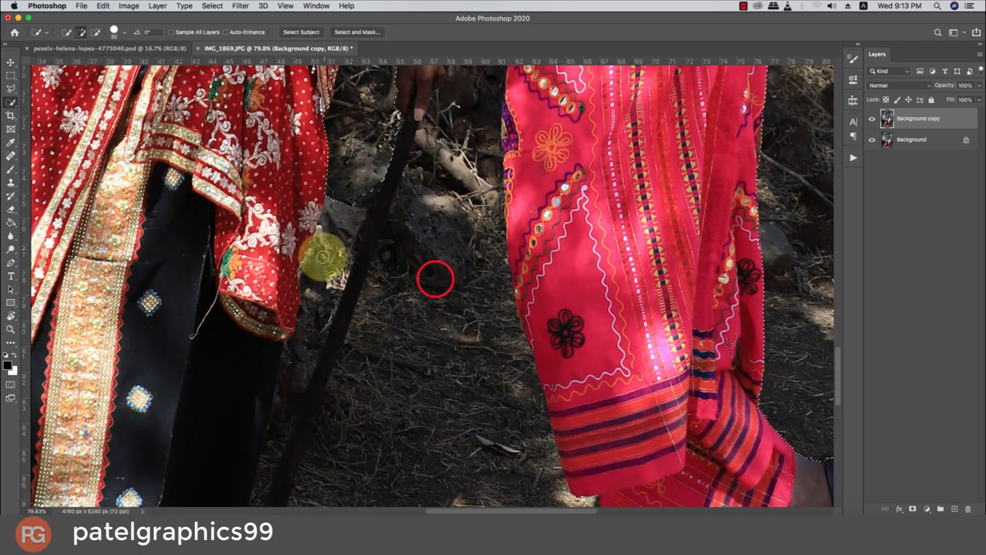
# Extend the selection down the dark stick and across the gap between dress and stick
pyautogui.moveTo(347, 233)
pyautogui.mouseDown()
pyautogui.moveTo(352, 187)
pyautogui.moveTo(349, 237)
pyautogui.mouseUp()
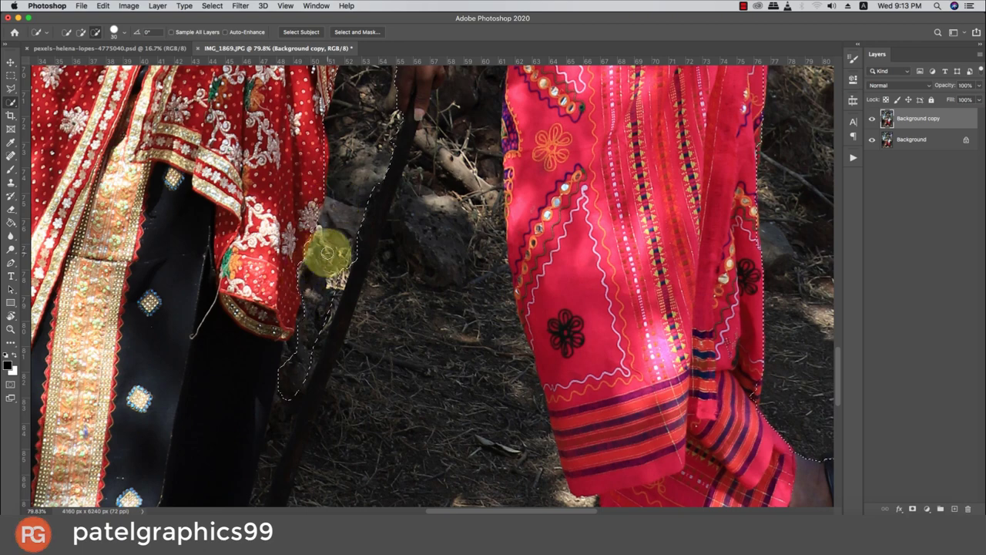
pyautogui.scroll(-7, 355, 285)
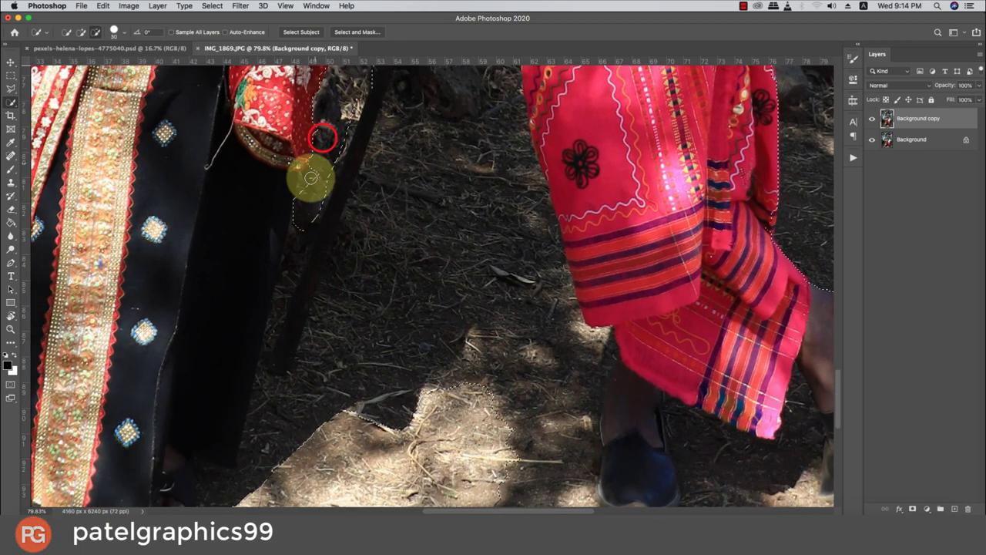
pyautogui.moveTo(311, 178); pyautogui.dragTo(293, 246)
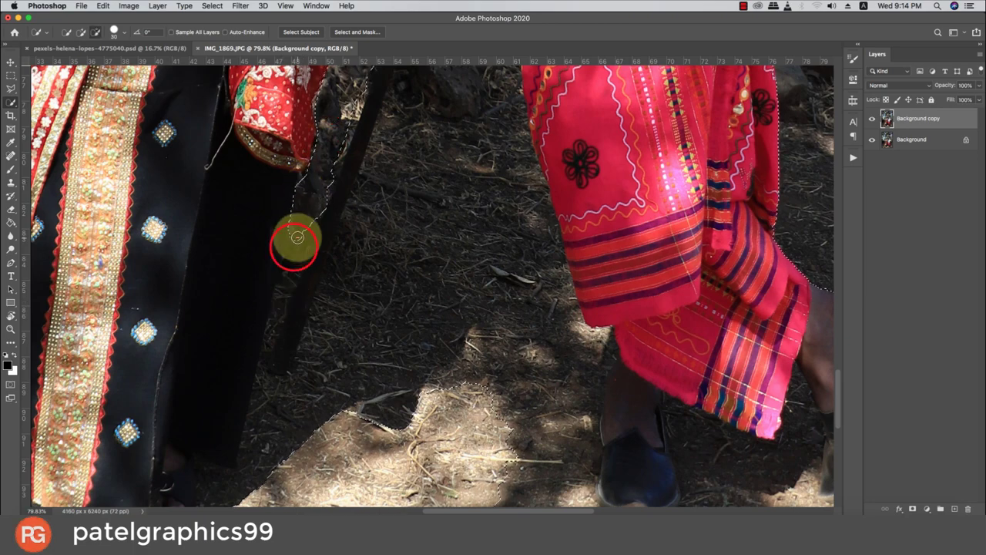
pyautogui.moveTo(278, 309); pyautogui.dragTo(267, 358)
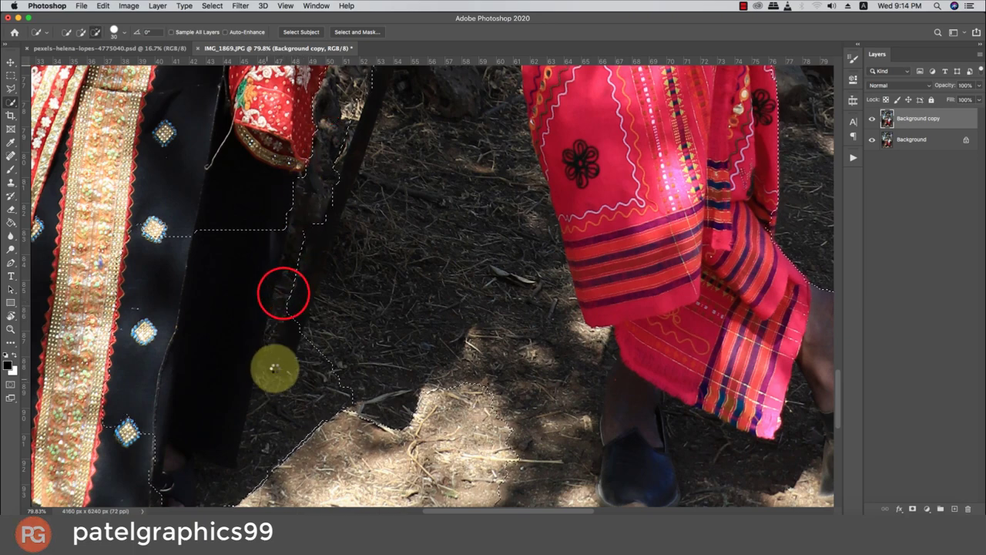
pyautogui.scroll(-5, 274, 368)
pyautogui.hscroll(-2, 275, 368)
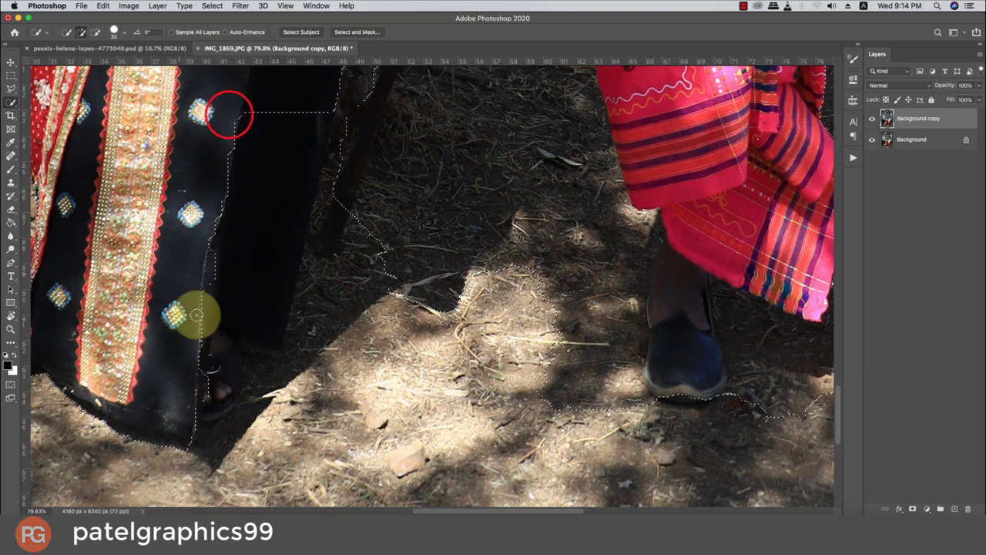
pyautogui.moveTo(197, 314); pyautogui.dragTo(288, 153)
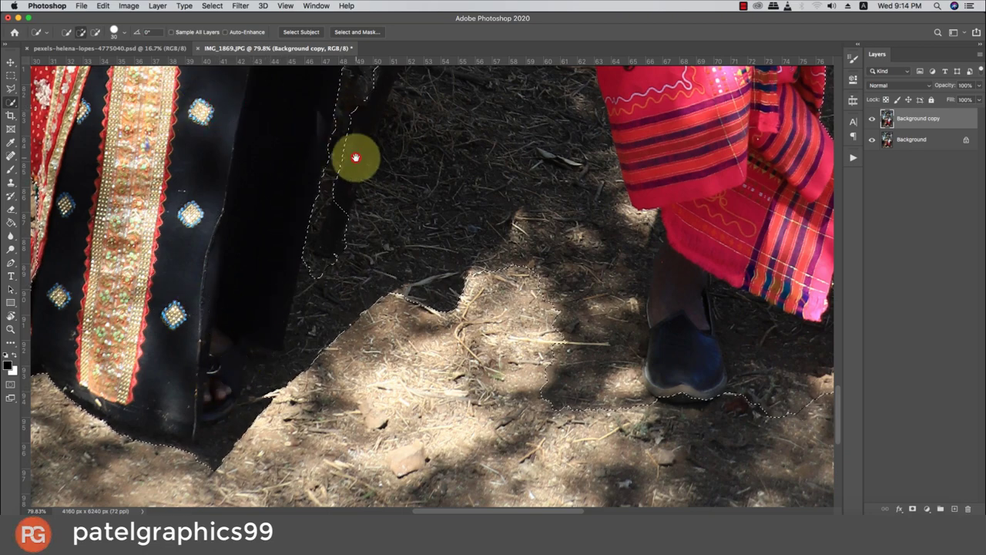
pyautogui.moveTo(355, 157); pyautogui.dragTo(332, 231)
# Refine the selection beside the stick and along the woman's leg, undoing a stray addition
pyautogui.scroll(2, 410, 236)
pyautogui.click(390, 214)
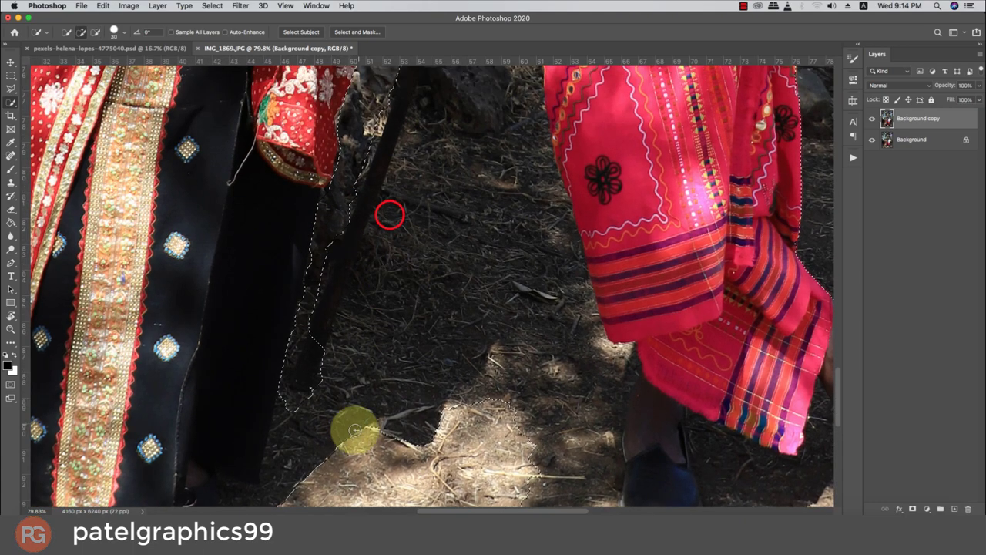
pyautogui.click(325, 453)
pyautogui.press('super+z')
pyautogui.click(387, 398)
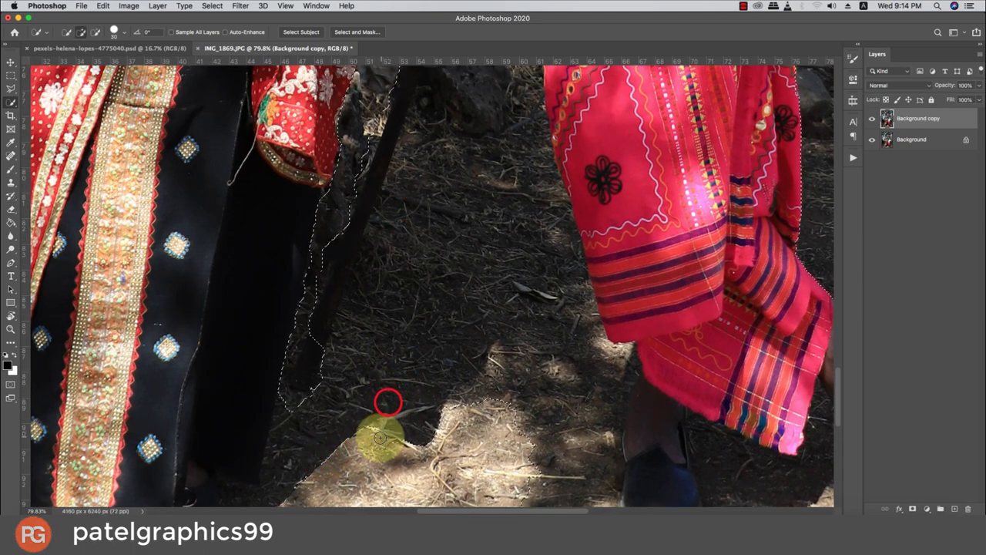
pyautogui.scroll(-2, 379, 427)
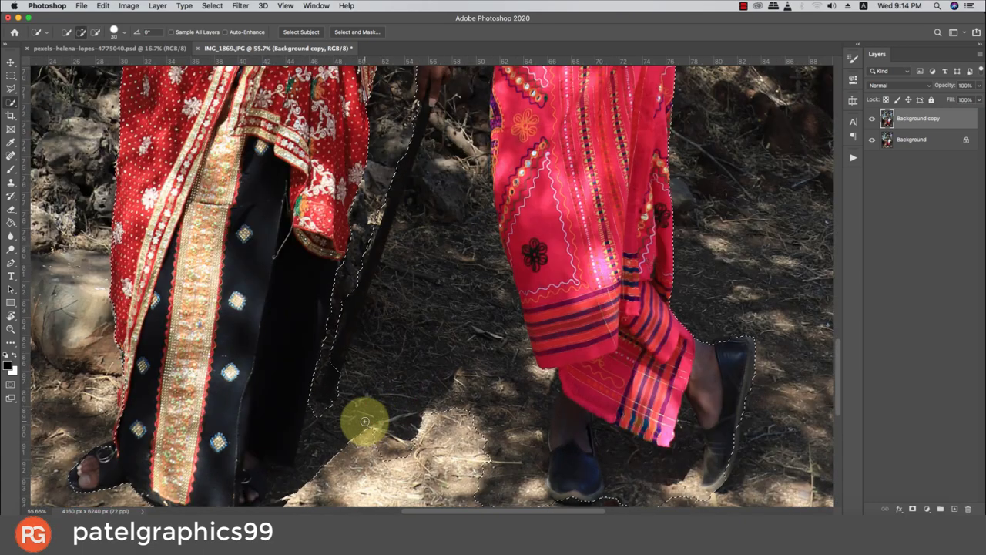
pyautogui.scroll(-1, 366, 401)
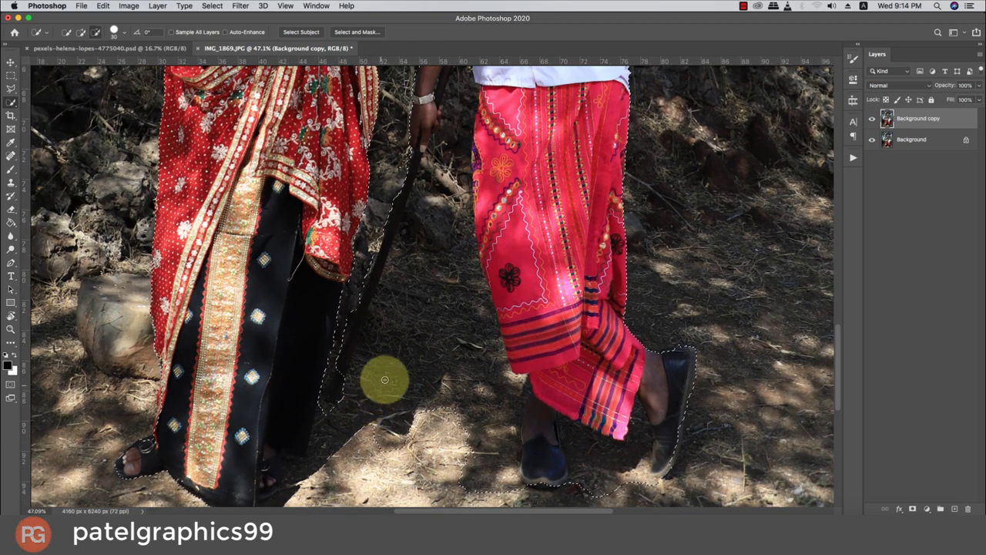
pyautogui.click(324, 412)
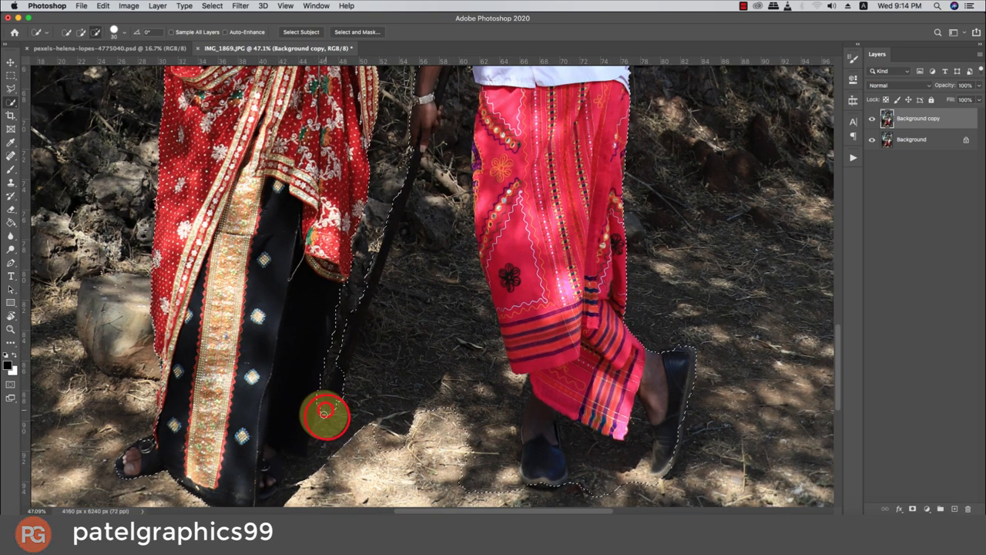
pyautogui.moveTo(318, 461)
pyautogui.mouseDown()
pyautogui.moveTo(307, 478)
pyautogui.moveTo(319, 389)
pyautogui.mouseUp()
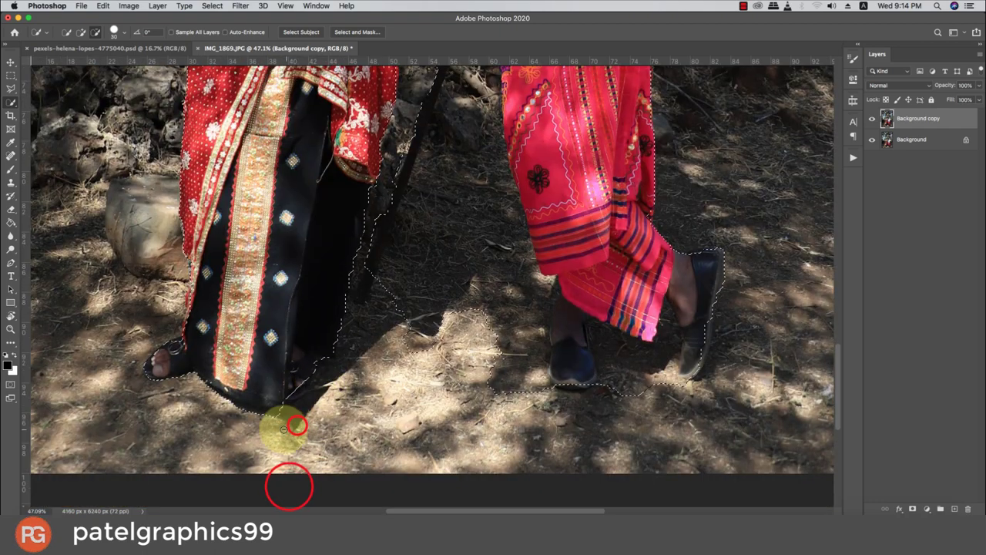
pyautogui.scroll(5, 321, 355)
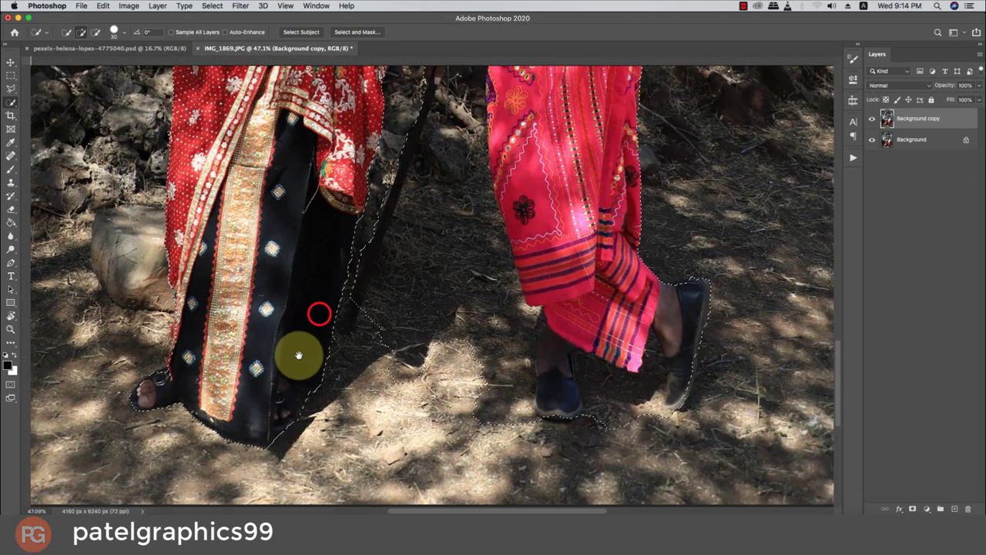
# Add the dark area between the figures and tighten edges around the man's hem and shoes
pyautogui.moveTo(442, 89)
pyautogui.mouseDown()
pyautogui.moveTo(459, 379)
pyautogui.moveTo(484, 446)
pyautogui.moveTo(381, 407)
pyautogui.moveTo(396, 472)
pyautogui.moveTo(494, 377)
pyautogui.moveTo(516, 391)
pyautogui.moveTo(498, 422)
pyautogui.moveTo(508, 467)
pyautogui.mouseUp()
pyautogui.moveTo(561, 436); pyautogui.dragTo(576, 449)
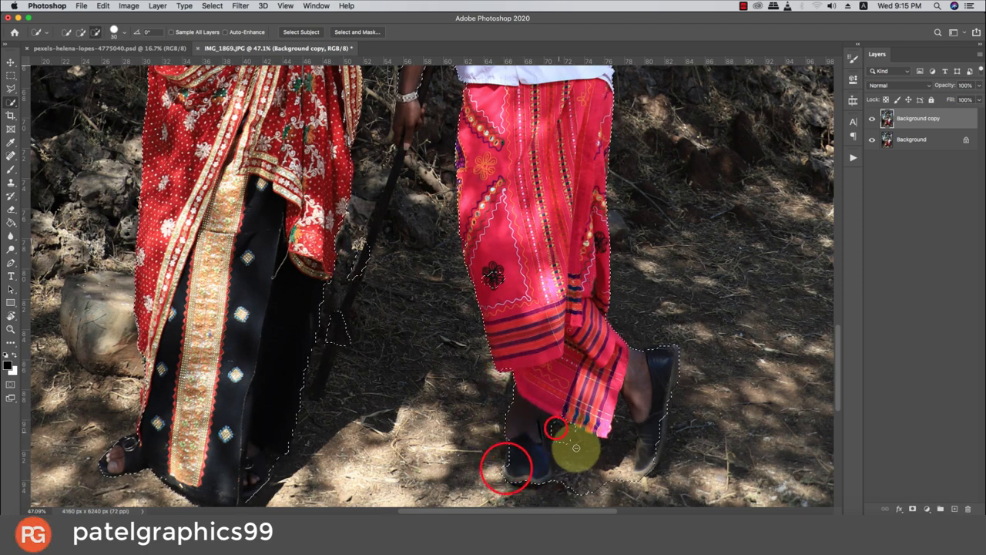
pyautogui.moveTo(550, 418); pyautogui.dragTo(547, 420)
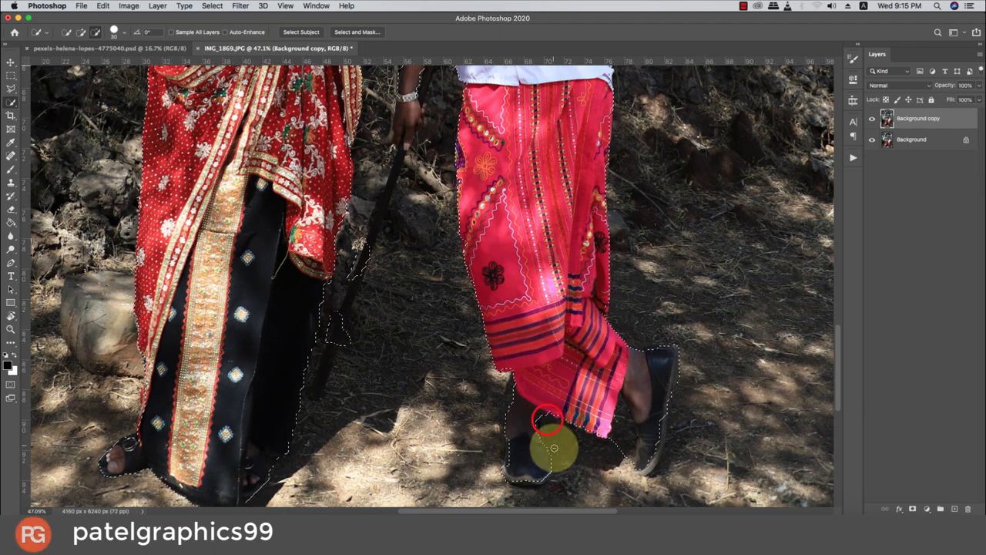
pyautogui.click(623, 408)
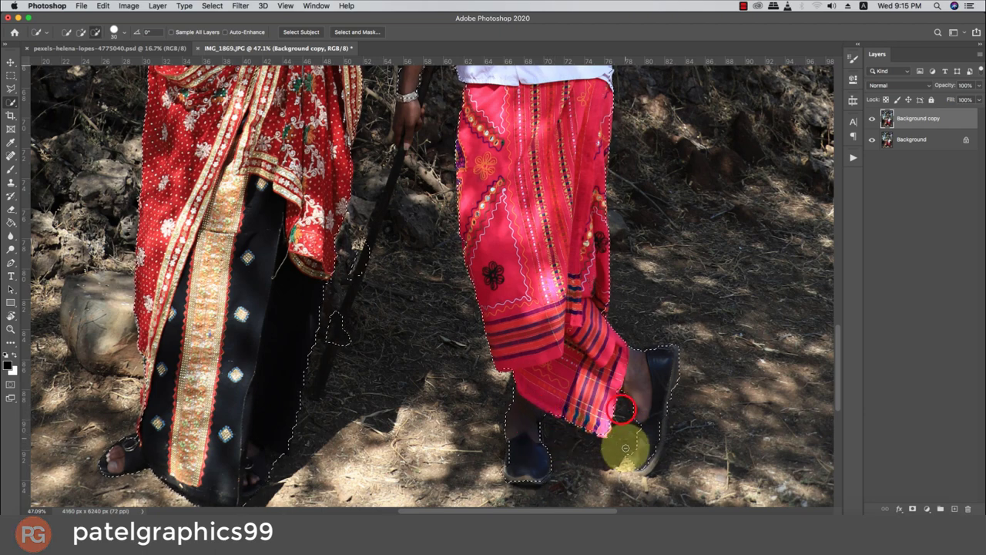
pyautogui.moveTo(639, 468); pyautogui.dragTo(653, 456)
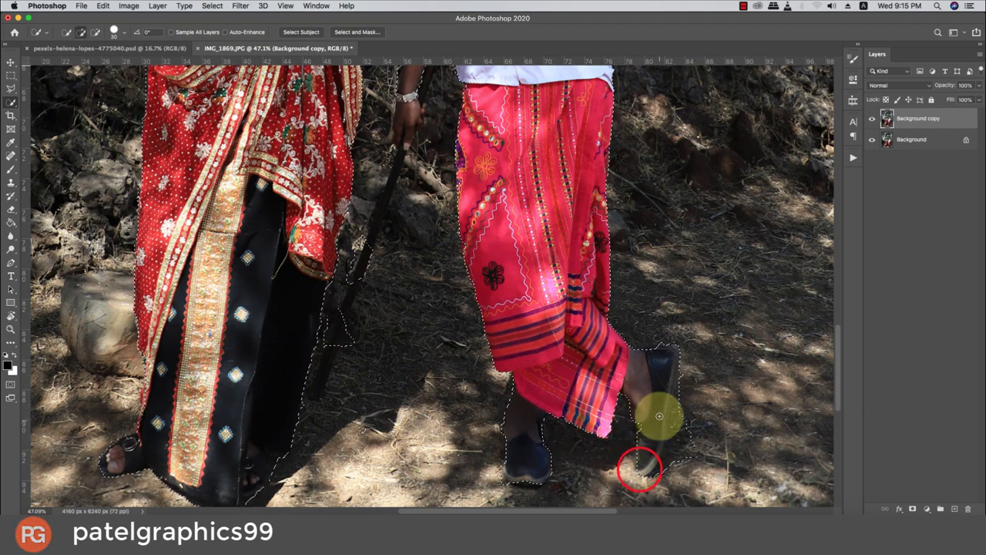
pyautogui.moveTo(681, 397); pyautogui.dragTo(666, 471)
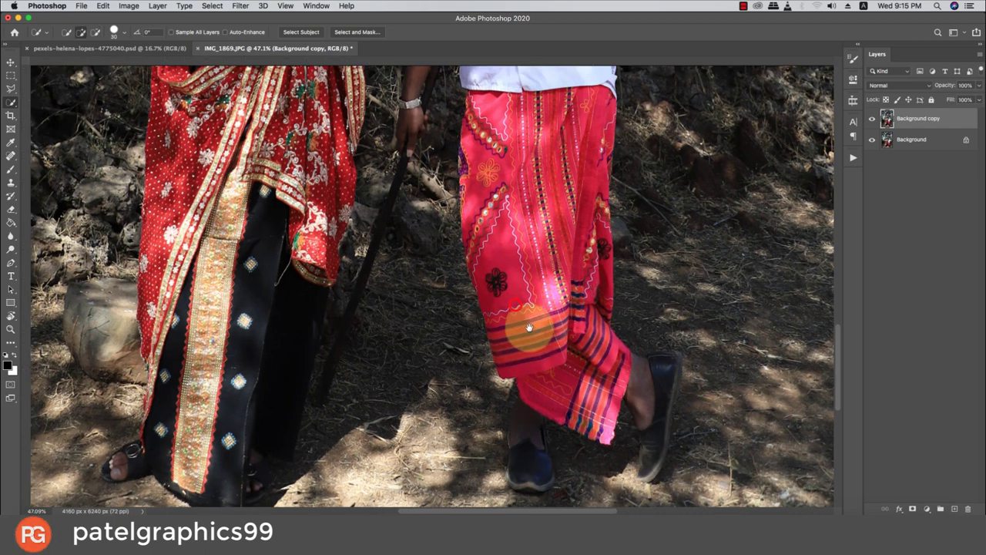
pyautogui.scroll(5, 529, 326)
# Add the turban's dark band and extend the selection along the man's arm and stick
pyautogui.click(510, 302)
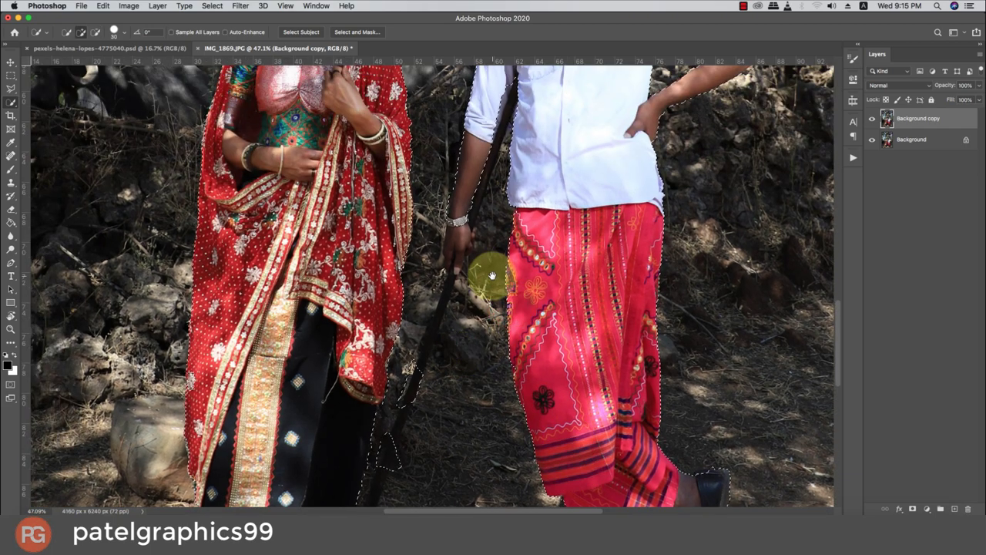
pyautogui.click(490, 276)
pyautogui.scroll(6, 494, 331)
pyautogui.click(645, 237)
pyautogui.scroll(3, 517, 241)
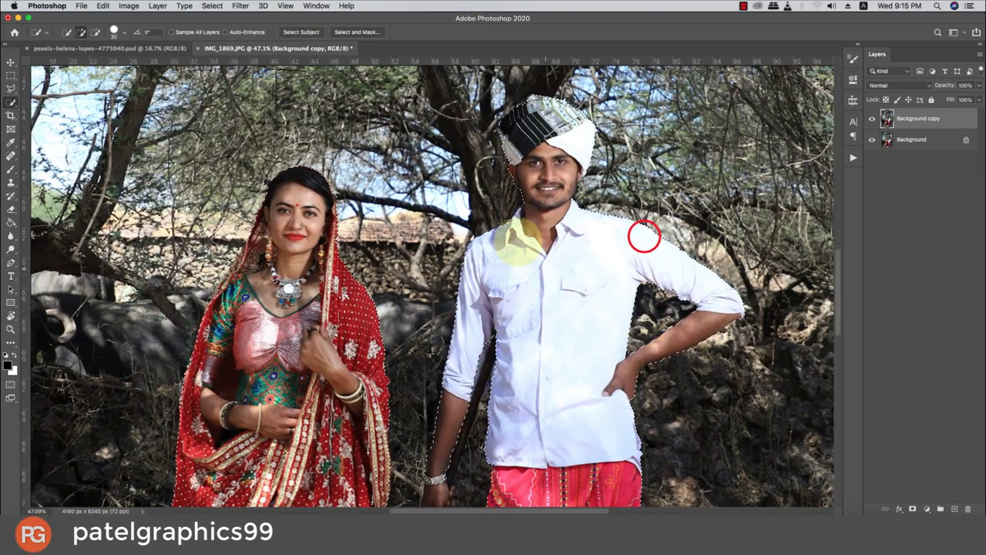
pyautogui.click(527, 102)
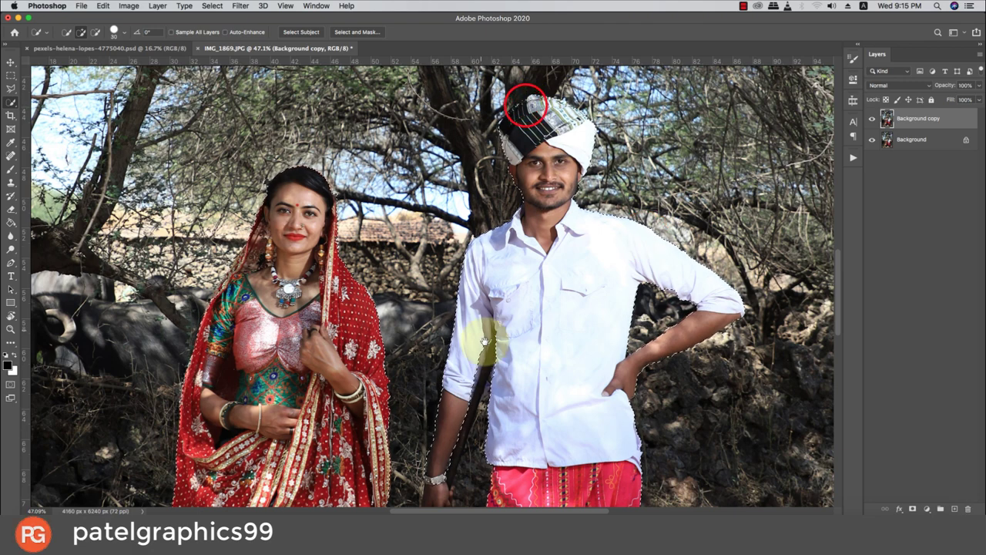
pyautogui.moveTo(509, 359); pyautogui.dragTo(535, 238)
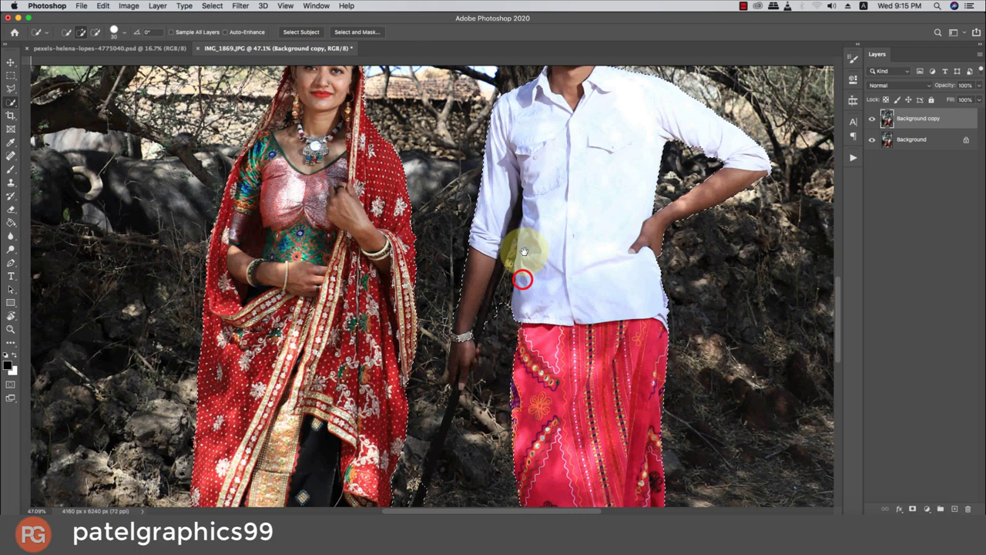
pyautogui.moveTo(522, 279); pyautogui.dragTo(523, 224)
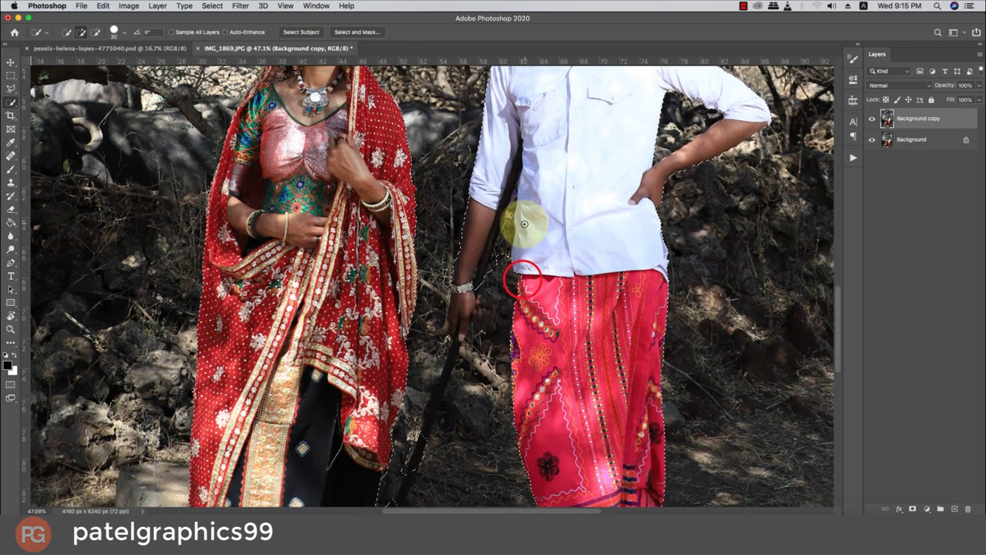
pyautogui.moveTo(515, 189); pyautogui.dragTo(459, 325)
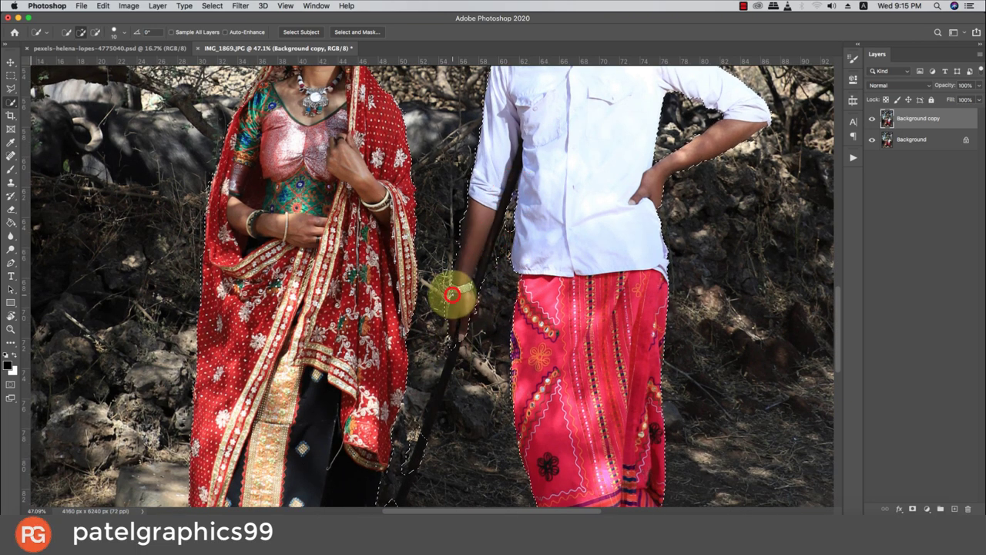
pyautogui.moveTo(508, 229); pyautogui.dragTo(497, 246)
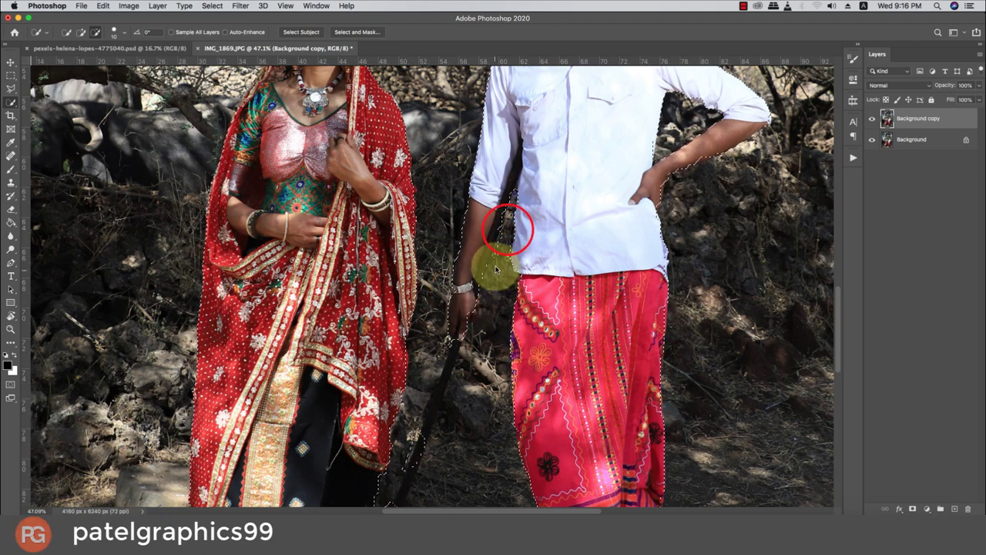
pyautogui.scroll(-5, 495, 268)
pyautogui.scroll(-5, 475, 231)
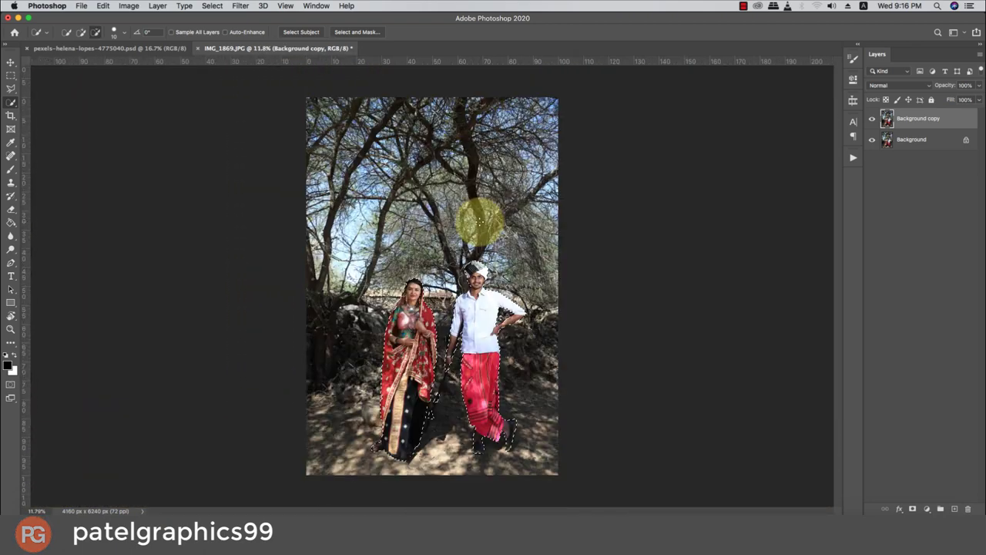
# Refine the selection in Select and Mask with Smooth 3 and Radius 1 px, then apply it
pyautogui.scroll(1, 479, 223)
pyautogui.click(383, 30)
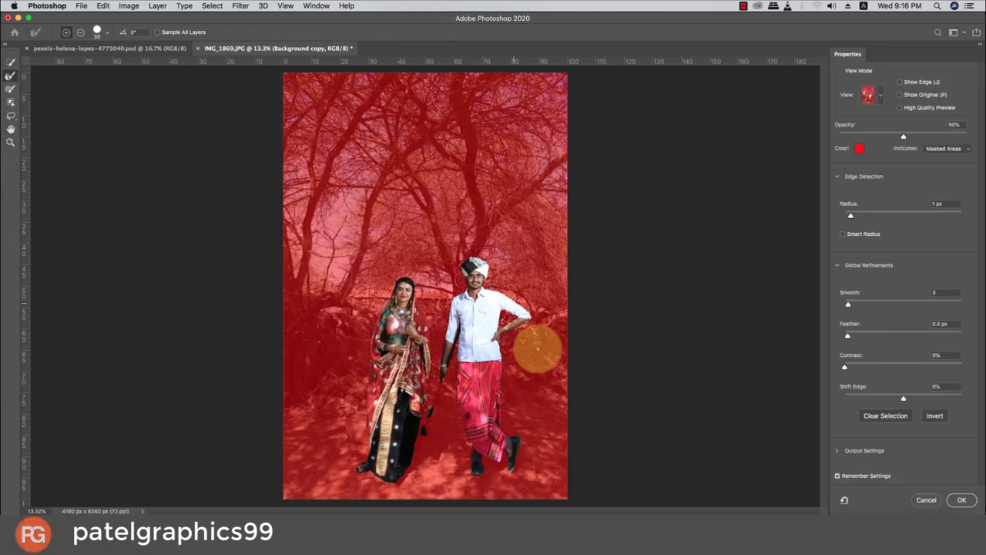
pyautogui.click(959, 502)
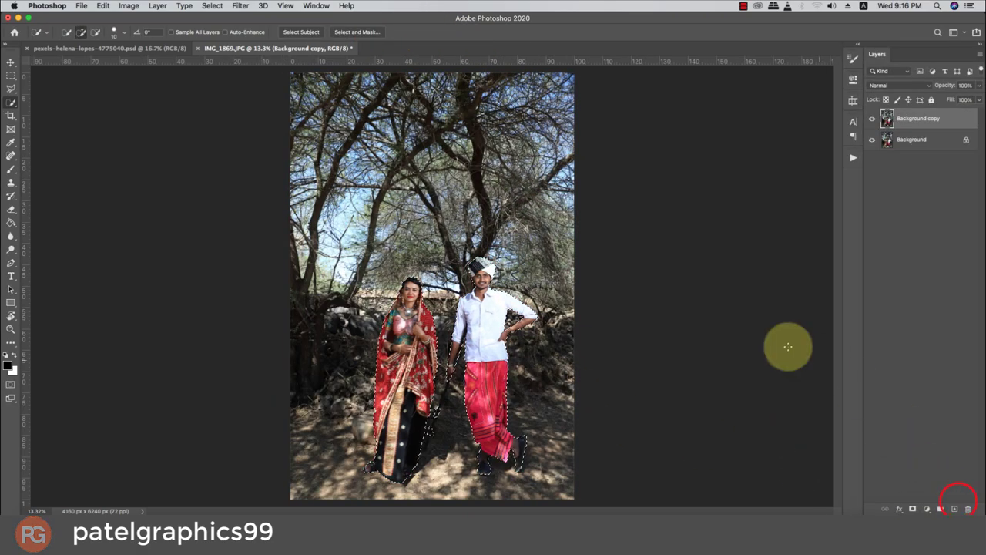
pyautogui.moveTo(465, 404); pyautogui.dragTo(436, 349)
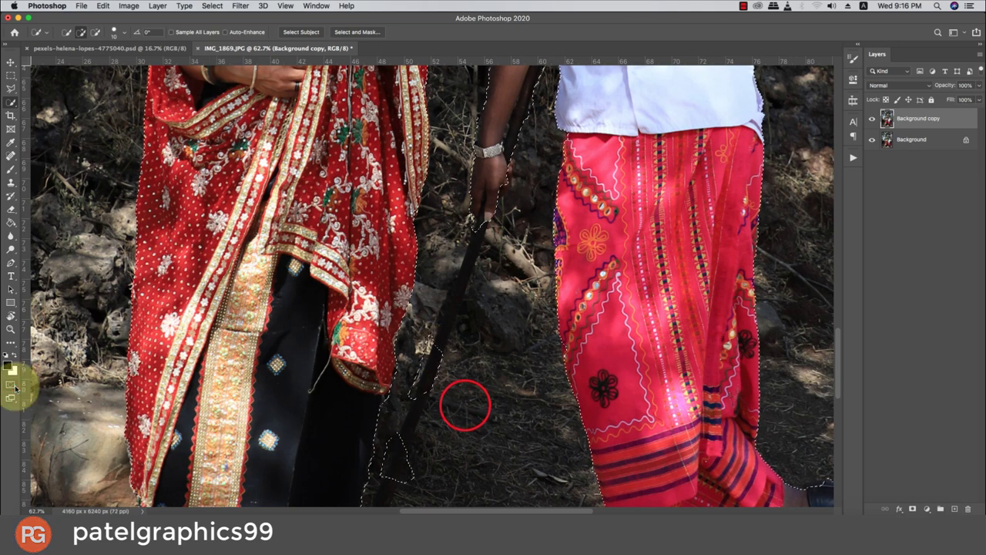
# Switch to Quick Mask mode and zoom in on the saree hem and ground
pyautogui.click(11, 384)
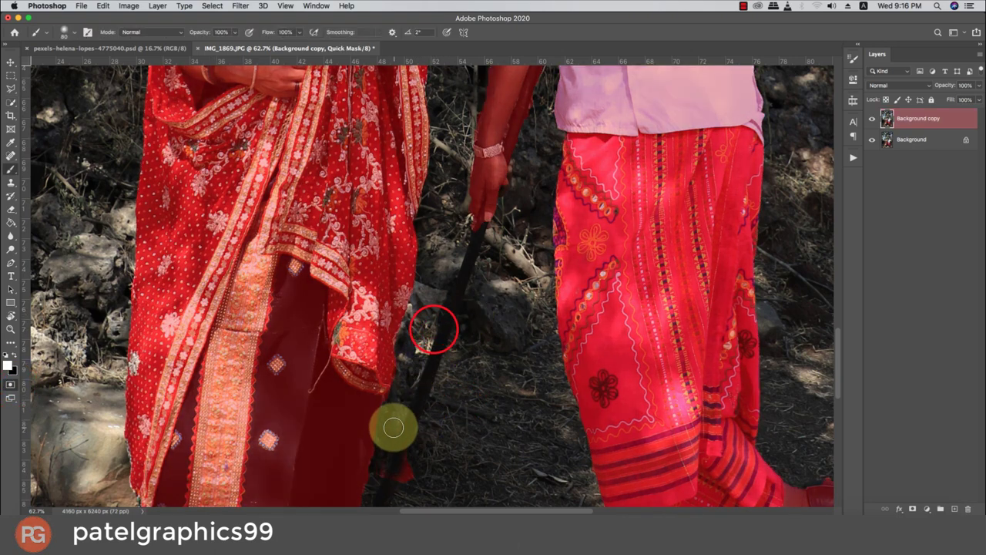
pyautogui.moveTo(393, 427); pyautogui.dragTo(451, 275)
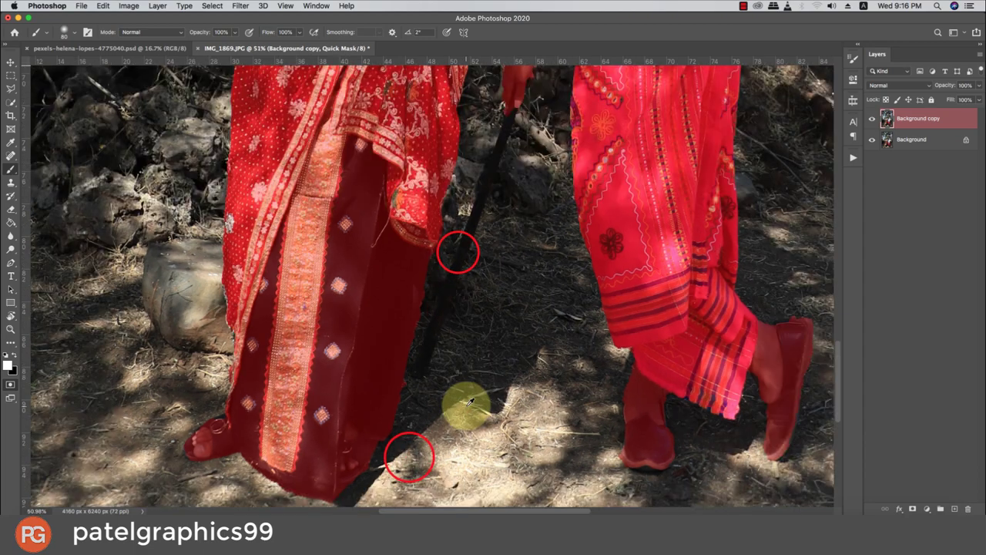
pyautogui.moveTo(462, 403); pyautogui.dragTo(485, 478)
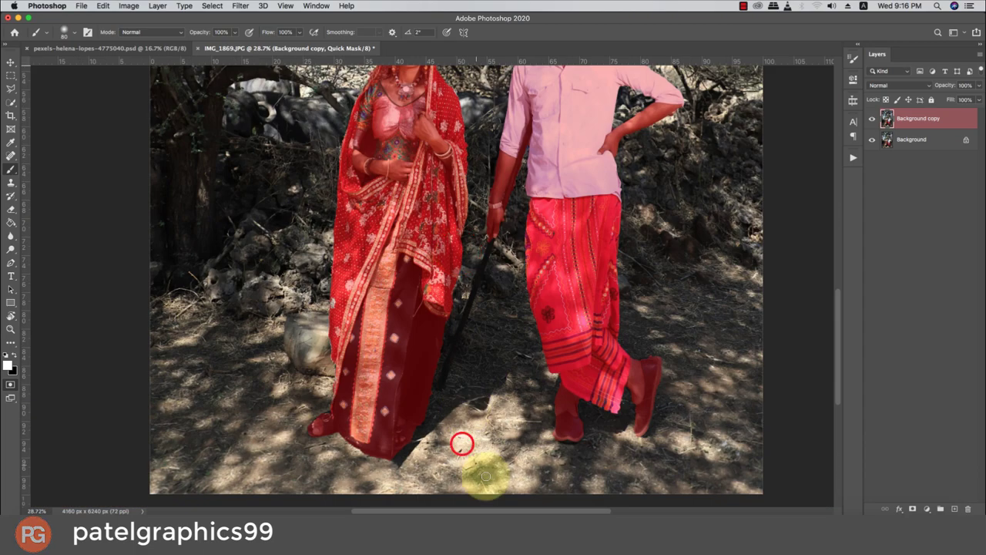
pyautogui.moveTo(435, 351); pyautogui.dragTo(455, 356)
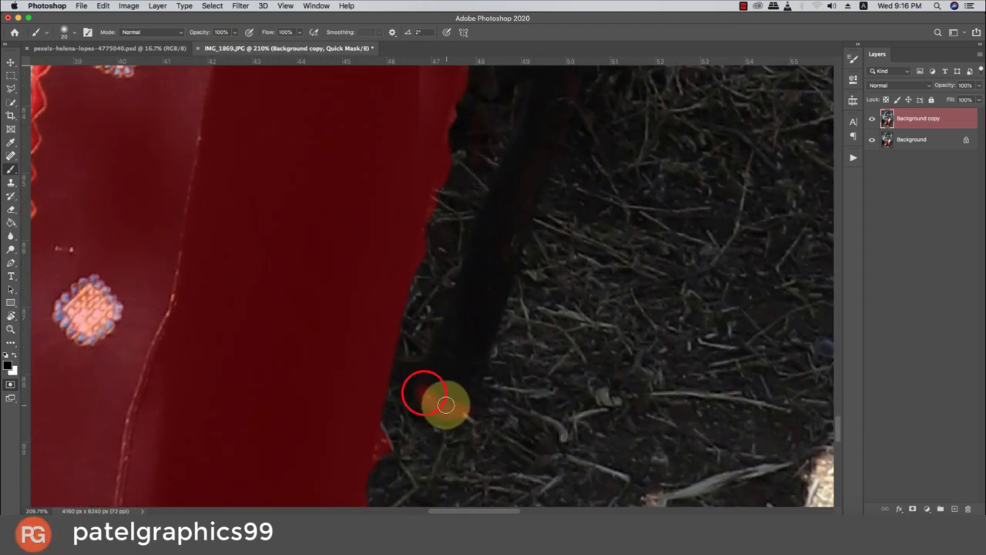
pyautogui.moveTo(426, 374); pyautogui.dragTo(439, 489)
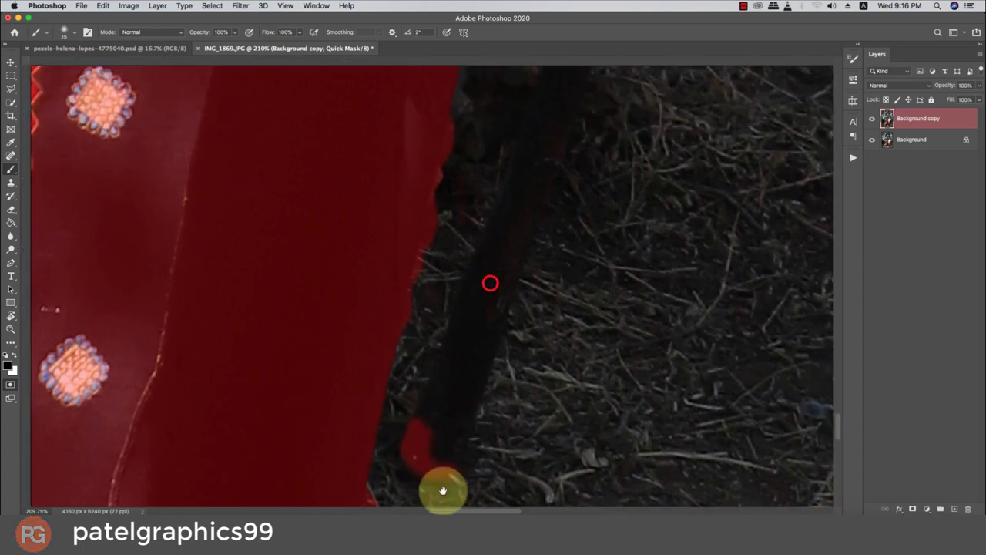
# Paint straight quick-mask strokes along the stick from below the hand toward its base
pyautogui.click(488, 282)
pyautogui.keyDown('shift'); pyautogui.click(439, 425); pyautogui.keyUp('shift')
pyautogui.moveTo(518, 228)
pyautogui.mouseDown()
pyautogui.moveTo(501, 238)
pyautogui.moveTo(440, 396)
pyautogui.moveTo(455, 389)
pyautogui.moveTo(441, 439)
pyautogui.mouseUp()
pyautogui.click(502, 238)
pyautogui.click(502, 238)
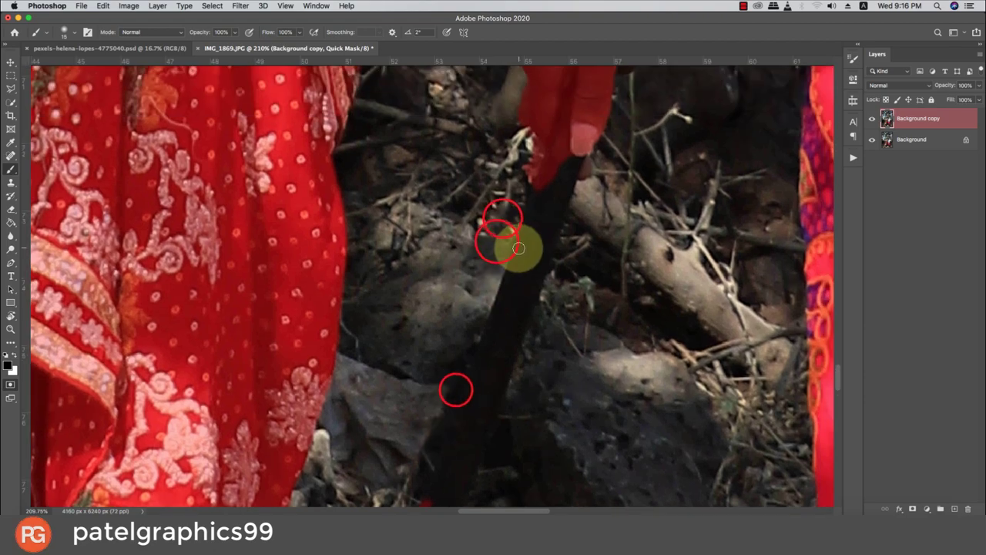
pyautogui.keyDown('shift'); pyautogui.click(528, 165); pyautogui.keyUp('shift')
pyautogui.moveTo(546, 161)
pyautogui.mouseDown()
pyautogui.moveTo(572, 136)
pyautogui.moveTo(517, 273)
pyautogui.mouseUp()
pyautogui.click(517, 272)
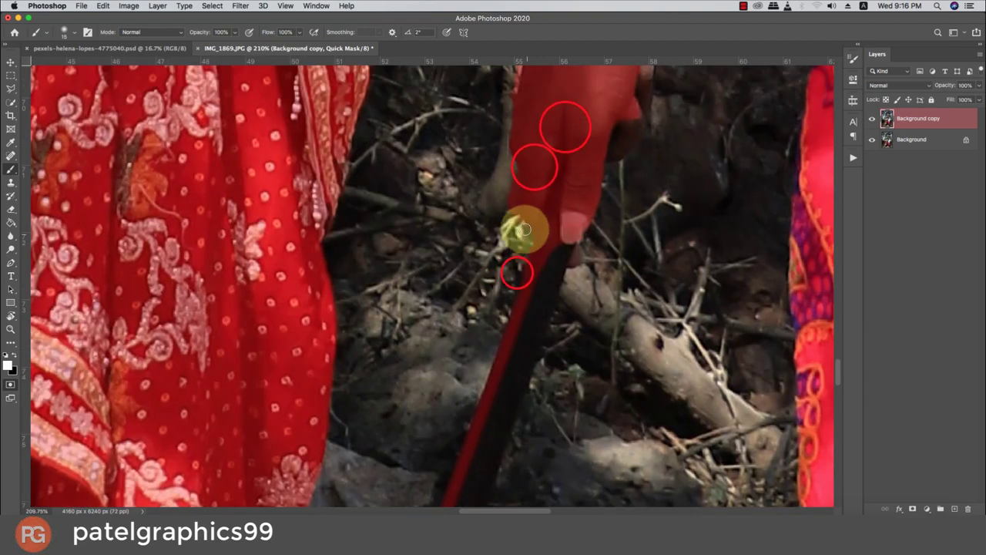
pyautogui.moveTo(570, 238); pyautogui.dragTo(565, 191)
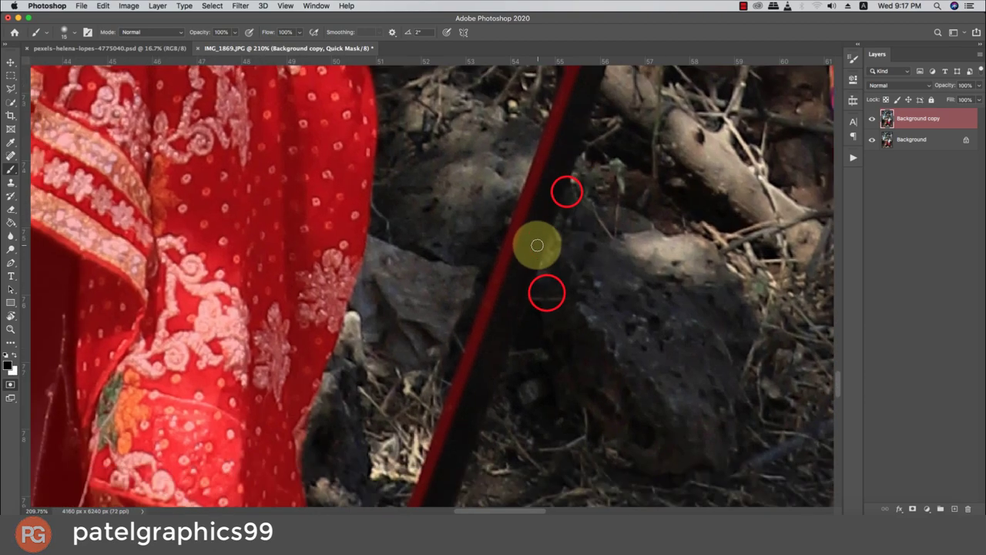
pyautogui.moveTo(537, 247); pyautogui.dragTo(563, 126)
pyautogui.moveTo(478, 390); pyautogui.dragTo(511, 260)
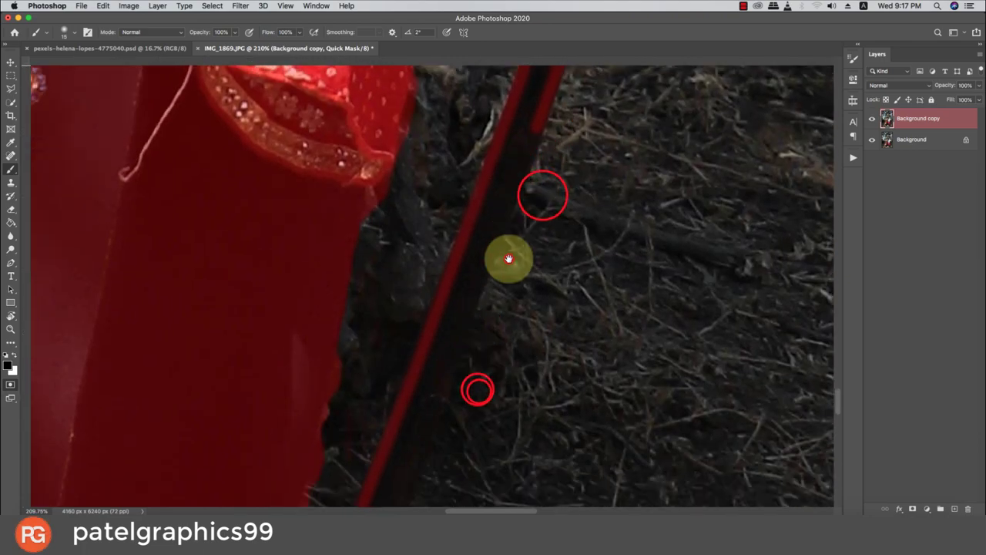
pyautogui.moveTo(453, 346); pyautogui.dragTo(483, 236)
pyautogui.keyDown('shift'); pyautogui.click(452, 335); pyautogui.keyUp('shift')
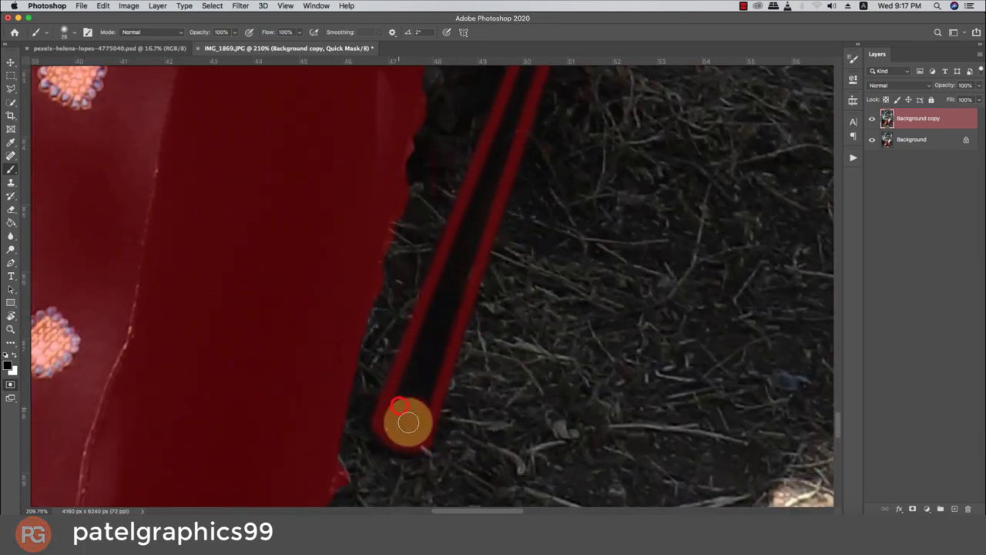
# Pick a larger brush and fill the stick's interior with mask paint down to its base
pyautogui.rightClick(414, 395)
pyautogui.doubleClick(450, 479)
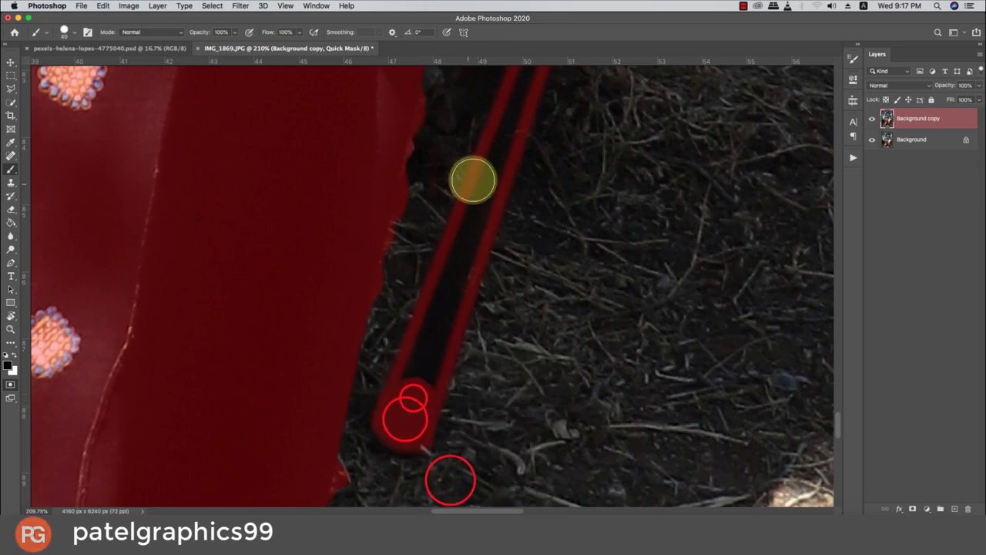
pyautogui.moveTo(450, 275); pyautogui.dragTo(411, 348)
pyautogui.moveTo(445, 231); pyautogui.dragTo(414, 334)
pyautogui.moveTo(447, 271); pyautogui.dragTo(415, 341)
pyautogui.moveTo(451, 255); pyautogui.dragTo(420, 335)
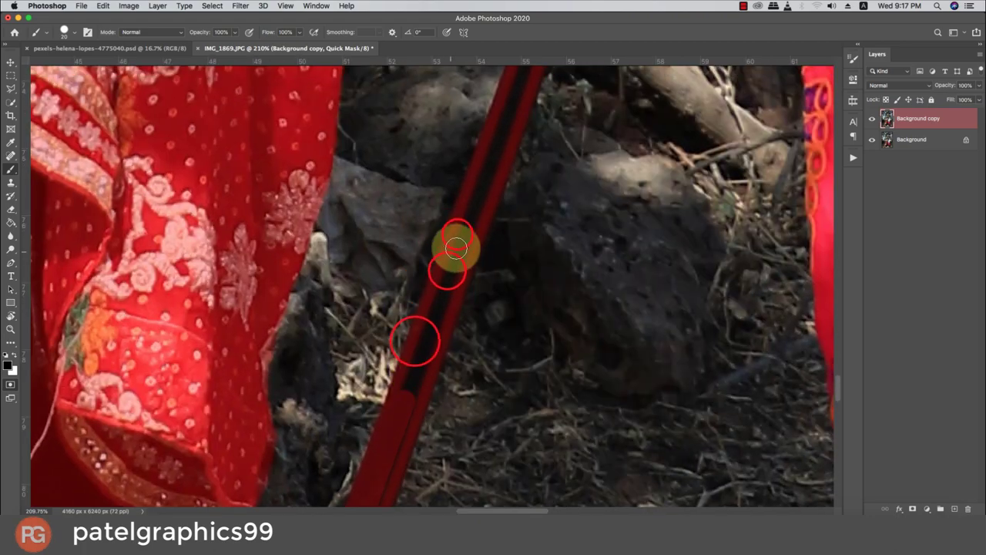
pyautogui.moveTo(457, 221); pyautogui.dragTo(390, 409)
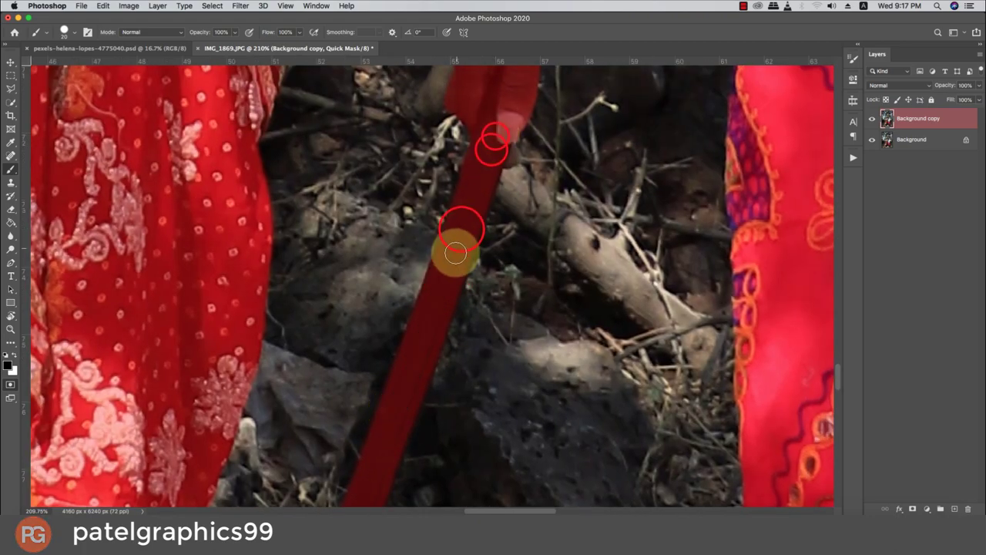
pyautogui.moveTo(411, 335); pyautogui.dragTo(462, 203)
pyautogui.moveTo(408, 393); pyautogui.dragTo(498, 193)
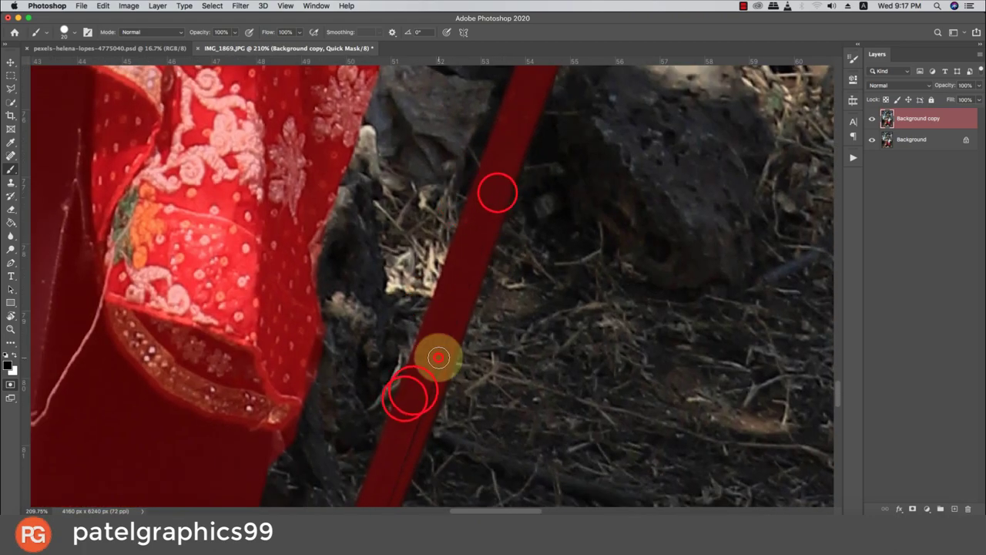
pyautogui.moveTo(436, 355); pyautogui.dragTo(500, 231)
pyautogui.moveTo(463, 371); pyautogui.dragTo(522, 231)
pyautogui.moveTo(473, 395); pyautogui.dragTo(483, 248)
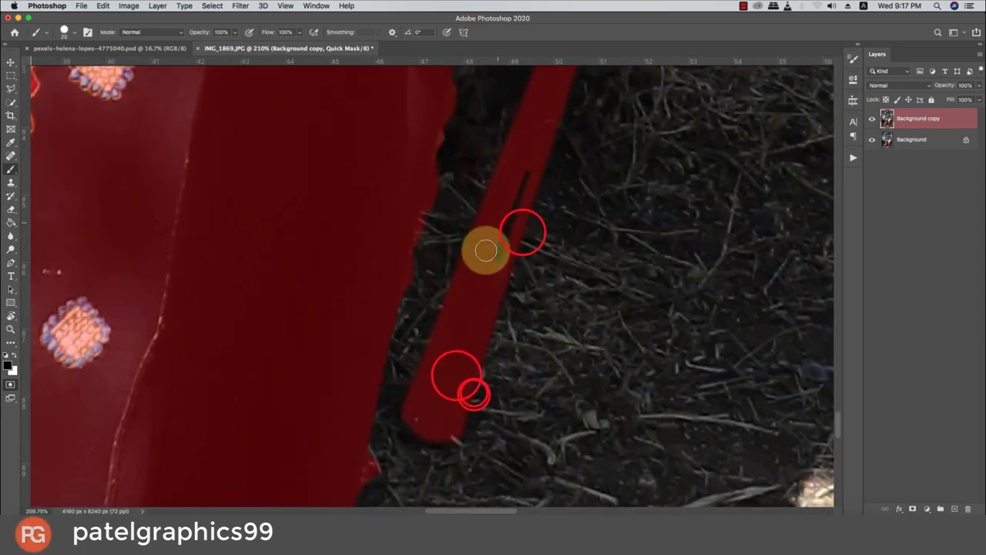
pyautogui.scroll(-5, 488, 248)
pyautogui.scroll(-3, 519, 154)
# Zoom in on the joined hands and choose the Soft Round brush
pyautogui.moveTo(554, 92); pyautogui.dragTo(489, 290)
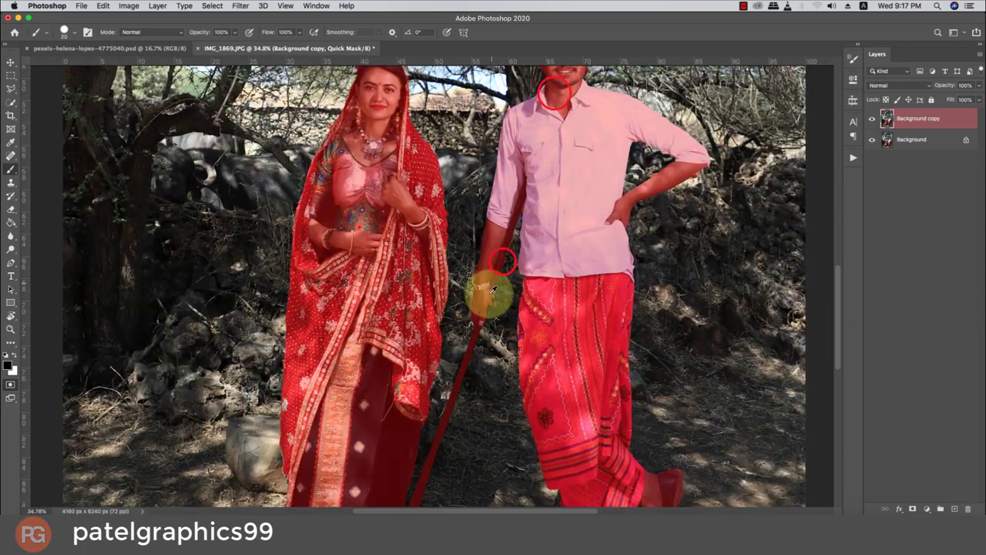
pyautogui.scroll(5, 469, 322)
pyautogui.rightClick(474, 286)
pyautogui.doubleClick(505, 395)
pyautogui.scroll(2, 505, 394)
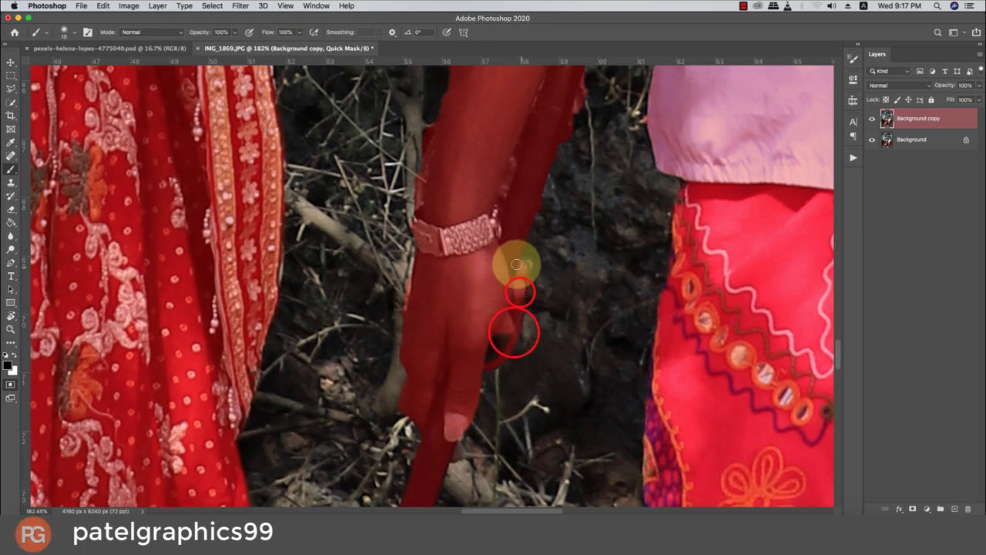
# Paint the quick mask along the hand's edge and its fingertip
pyautogui.moveTo(523, 266); pyautogui.dragTo(492, 353)
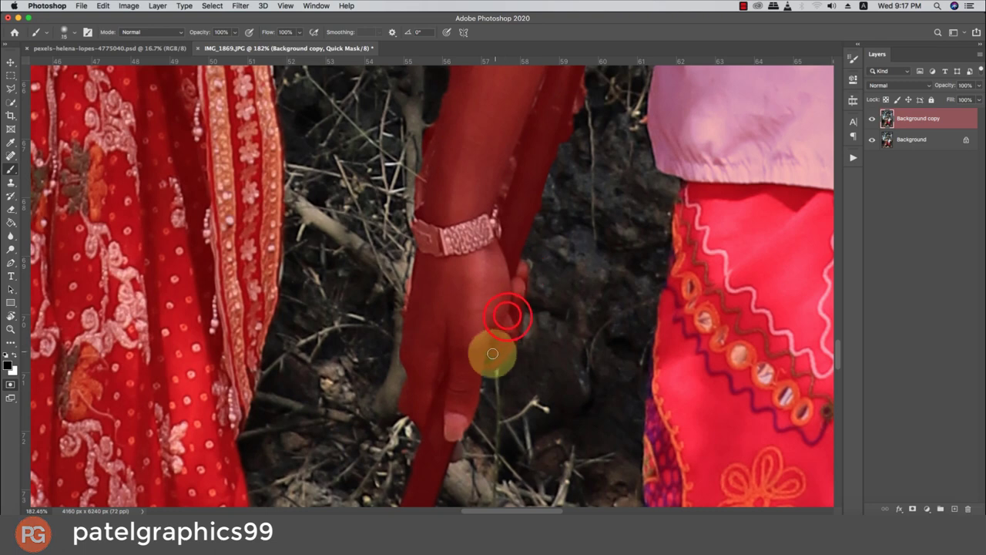
pyautogui.moveTo(521, 292); pyautogui.dragTo(497, 349)
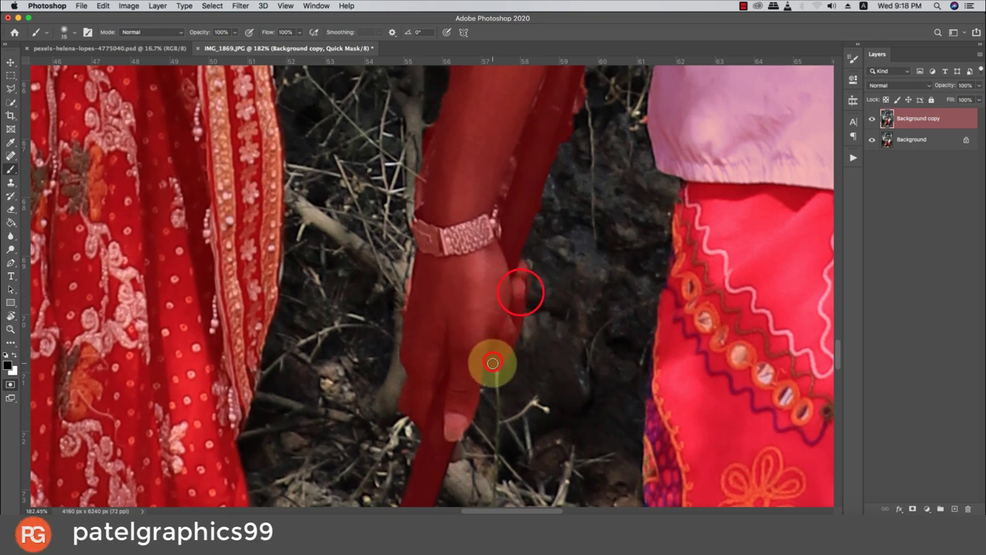
pyautogui.moveTo(445, 420); pyautogui.dragTo(424, 422)
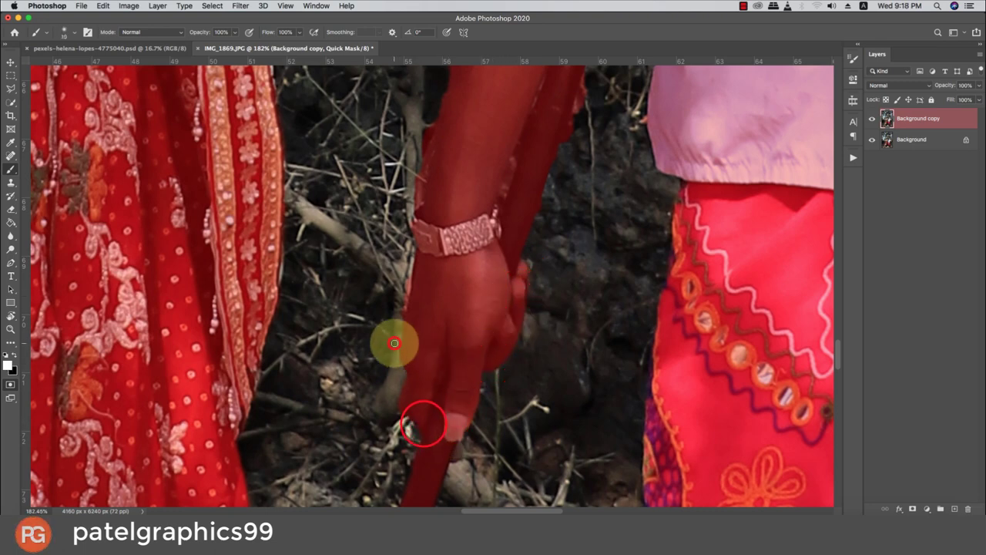
pyautogui.moveTo(394, 342); pyautogui.dragTo(404, 282)
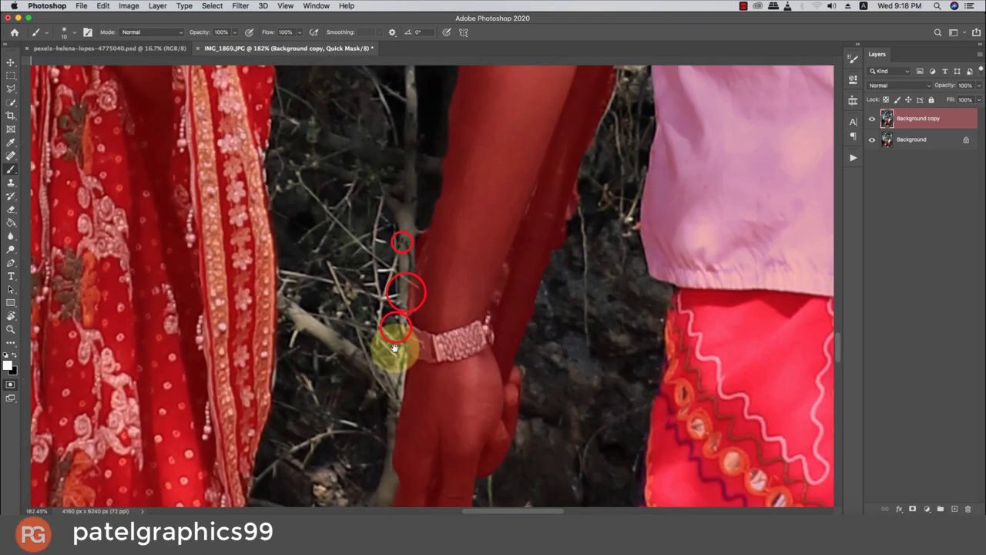
pyautogui.scroll(3, 392, 324)
# Paint the mask along the arm's left edge down to the wrist
pyautogui.moveTo(402, 242); pyautogui.dragTo(406, 315)
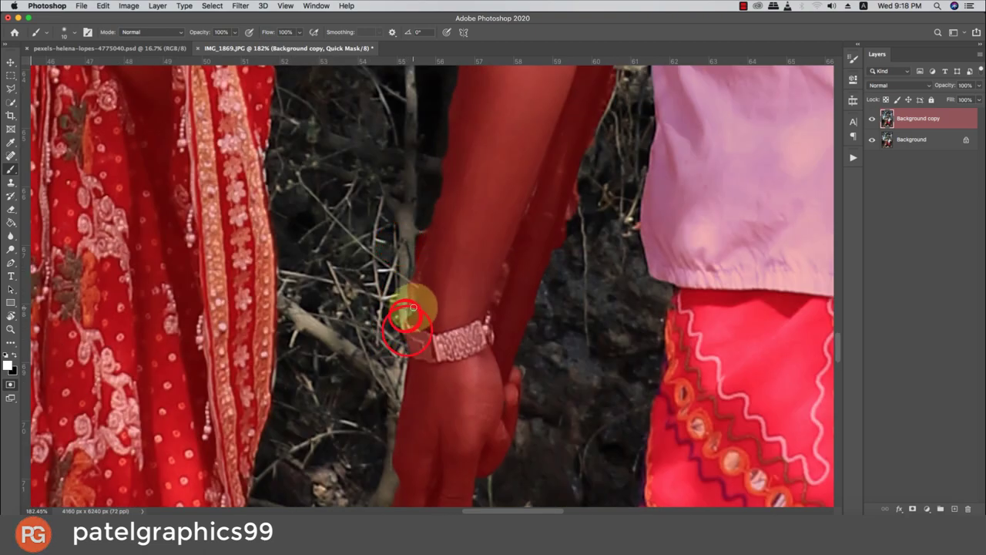
pyautogui.scroll(3, 413, 308)
pyautogui.moveTo(403, 392); pyautogui.dragTo(423, 329)
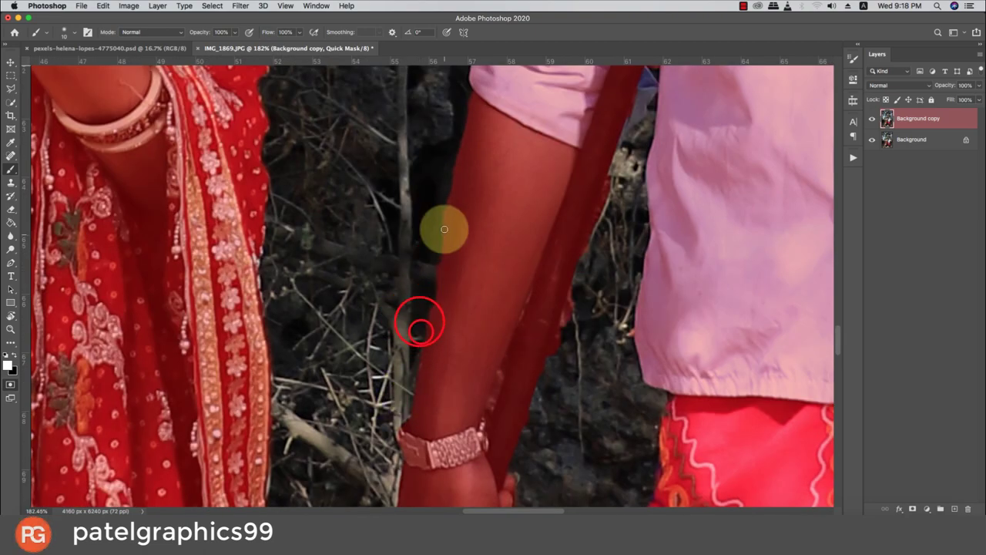
pyautogui.click(445, 193)
pyautogui.click(468, 89)
pyautogui.click(441, 266)
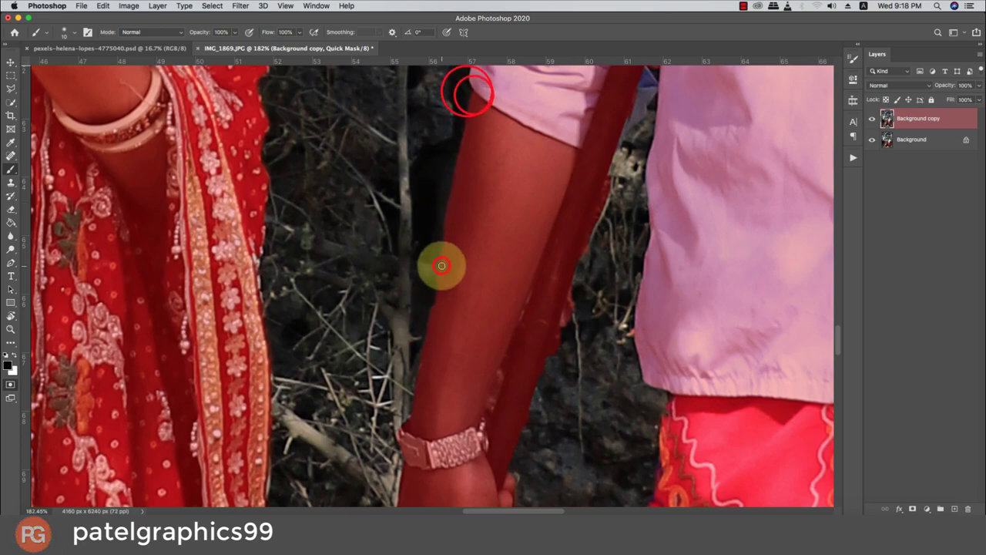
pyautogui.click(424, 347)
pyautogui.moveTo(455, 177); pyautogui.dragTo(439, 315)
pyautogui.click(446, 279)
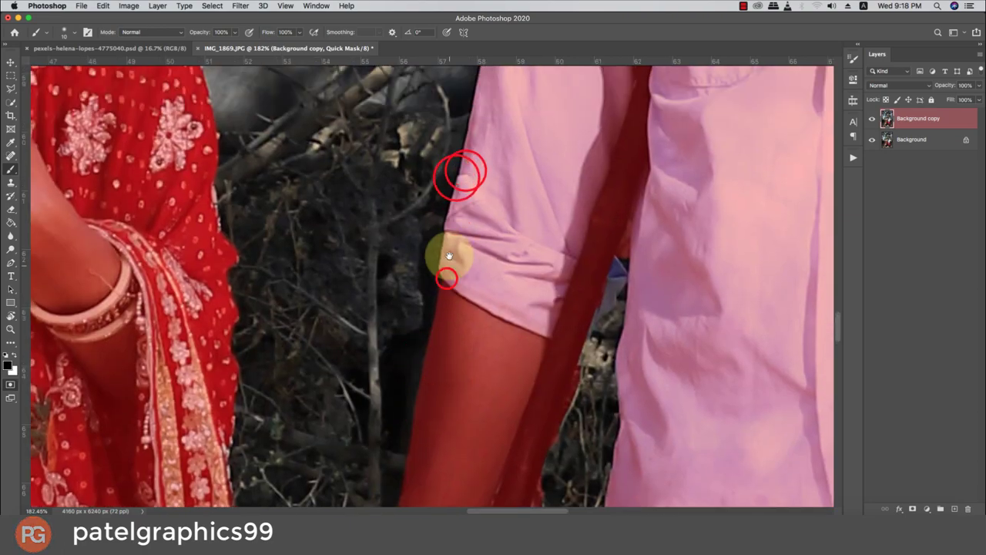
pyautogui.moveTo(449, 255); pyautogui.dragTo(462, 363)
pyautogui.scroll(-2, 517, 403)
pyautogui.scroll(3, 597, 373)
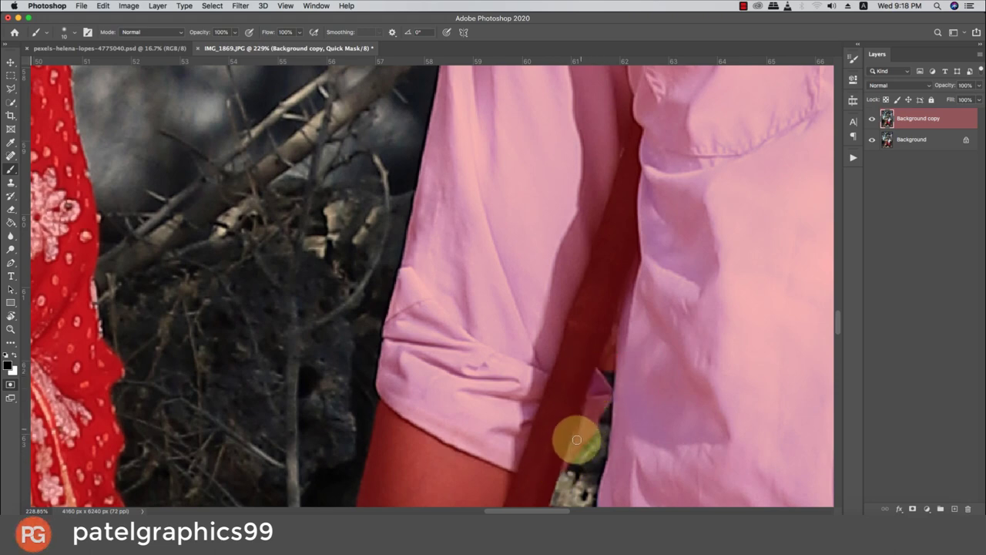
# Switch to removing mask and correct it in the gap between arm and shirt
pyautogui.press('x')
pyautogui.click(610, 326)
pyautogui.click(612, 370)
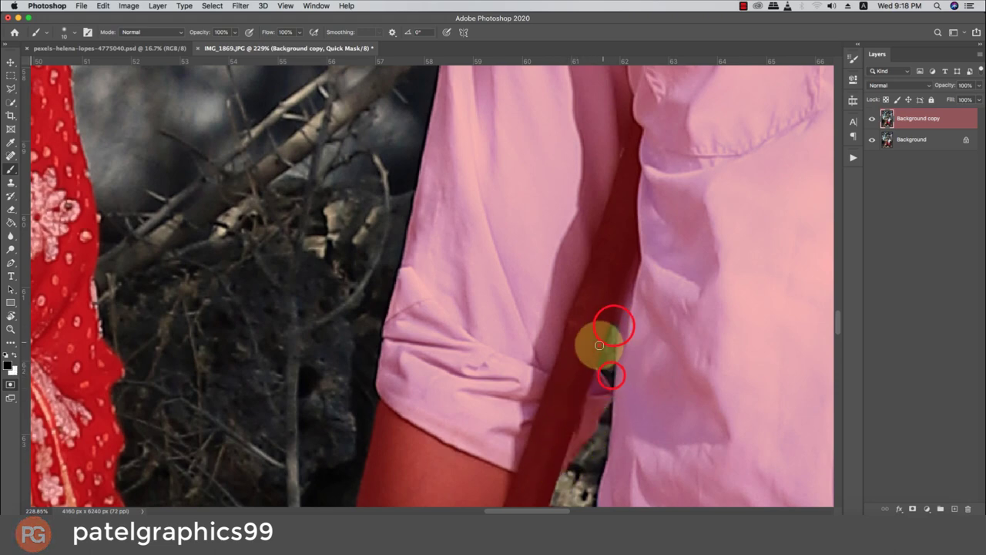
pyautogui.click(594, 346)
pyautogui.scroll(-5, 616, 383)
pyautogui.scroll(5, 689, 331)
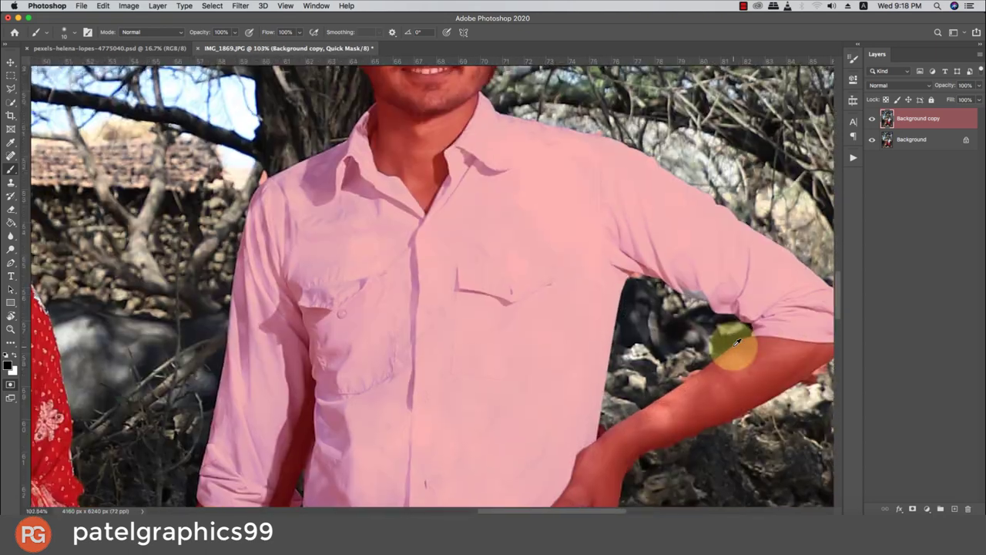
pyautogui.scroll(4, 731, 336)
# Toggle the brush colors again and tidy the mask edge along the arm
pyautogui.press('x')
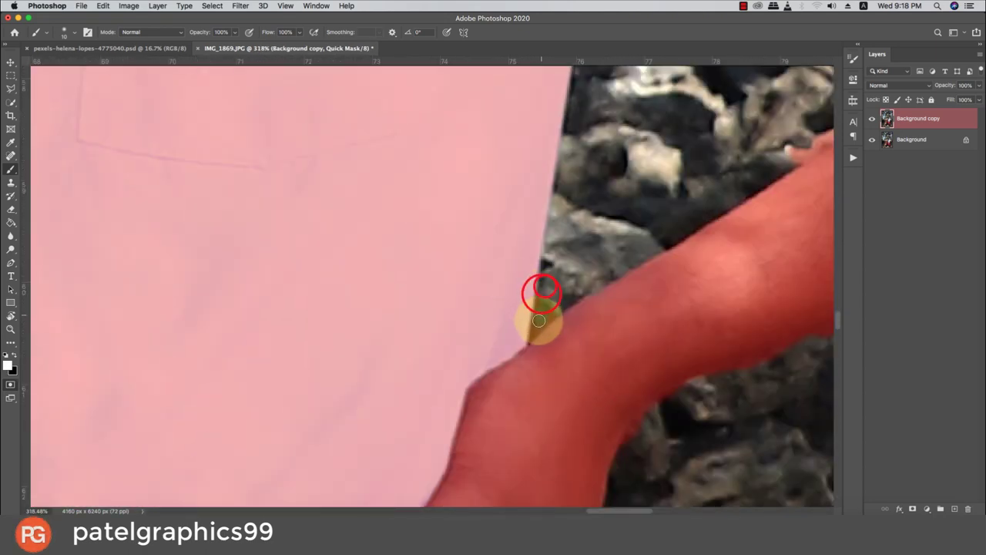
pyautogui.moveTo(539, 319); pyautogui.dragTo(557, 302)
pyautogui.click(543, 303)
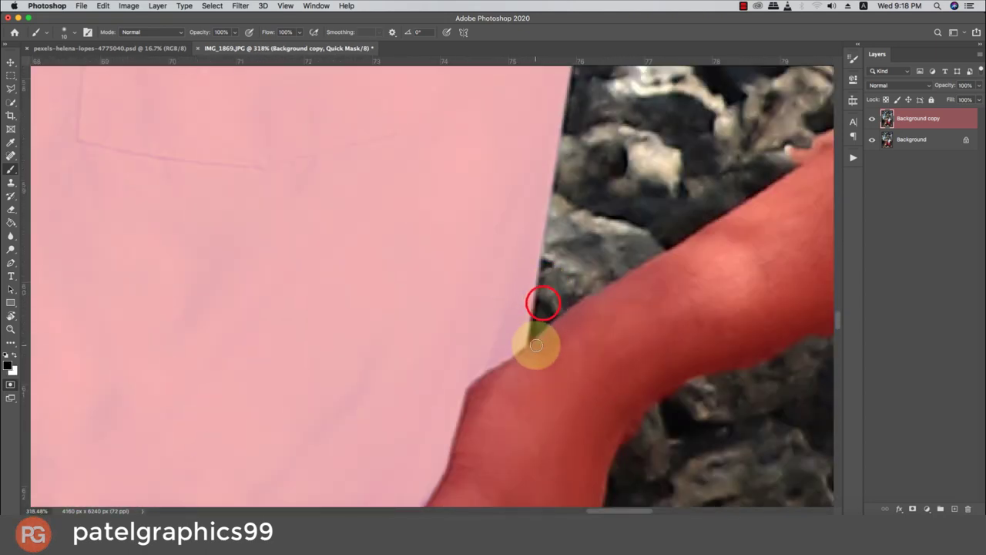
pyautogui.click(536, 339)
pyautogui.click(578, 307)
pyautogui.click(638, 279)
pyautogui.hscroll(5, 586, 292)
pyautogui.scroll(3, 586, 292)
pyautogui.click(543, 299)
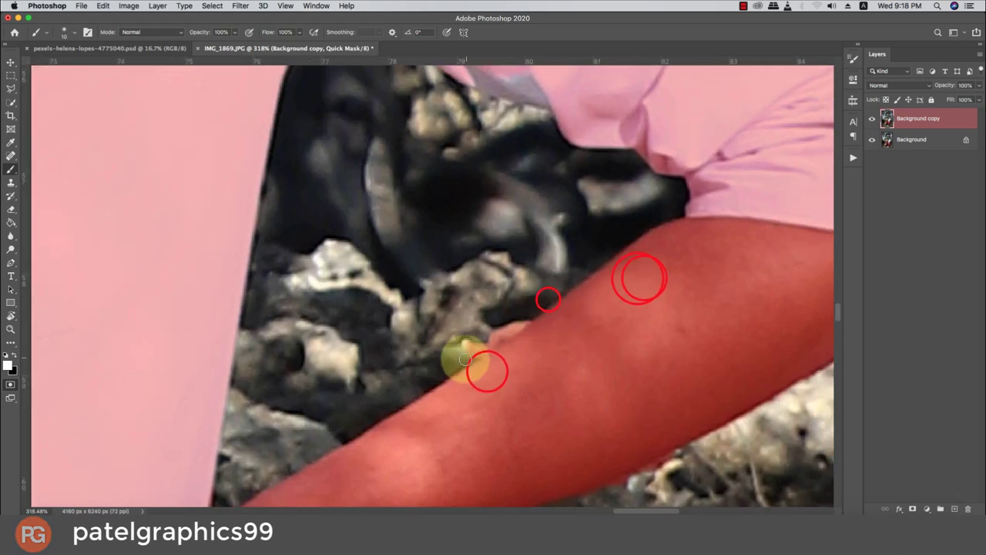
pyautogui.click(462, 354)
pyautogui.scroll(5, 466, 359)
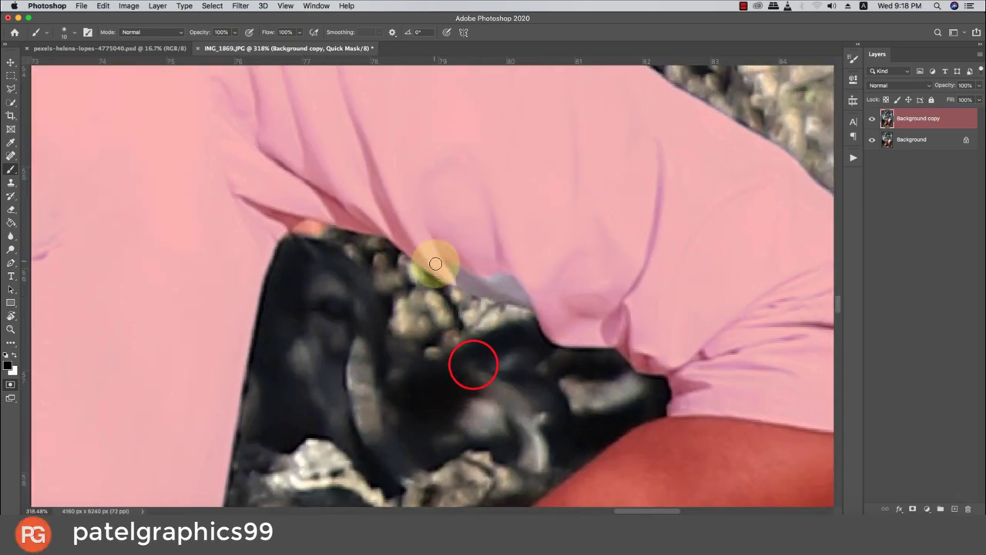
# Trim the mask along the shirt's lower edge and beside the arm
pyautogui.moveTo(444, 269); pyautogui.dragTo(526, 294)
pyautogui.click(559, 323)
pyautogui.scroll(-3, 539, 308)
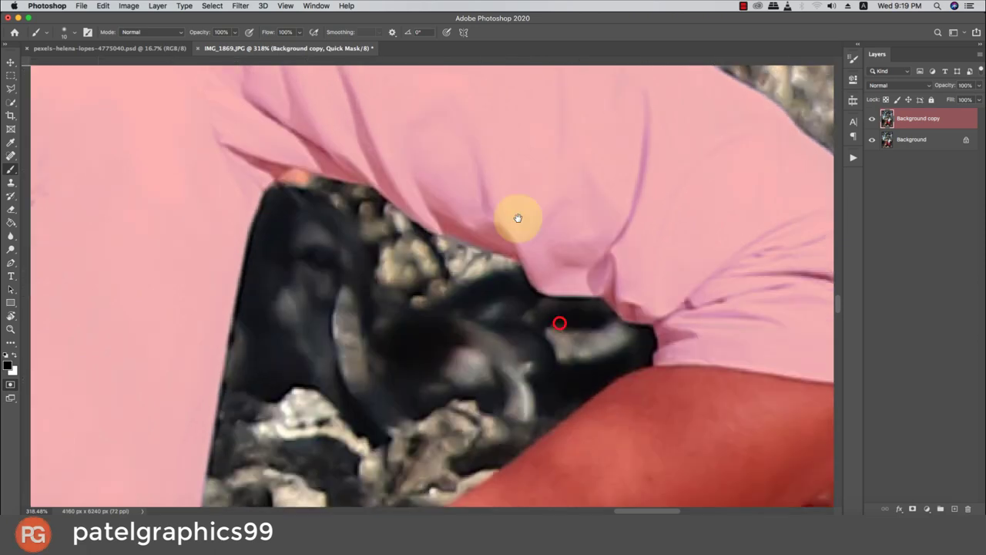
pyautogui.scroll(-3, 515, 215)
pyautogui.click(530, 222)
pyautogui.hscroll(3, 711, 203)
# Touch up the mask along the arm's lower edge
pyautogui.click(712, 203)
pyautogui.click(644, 225)
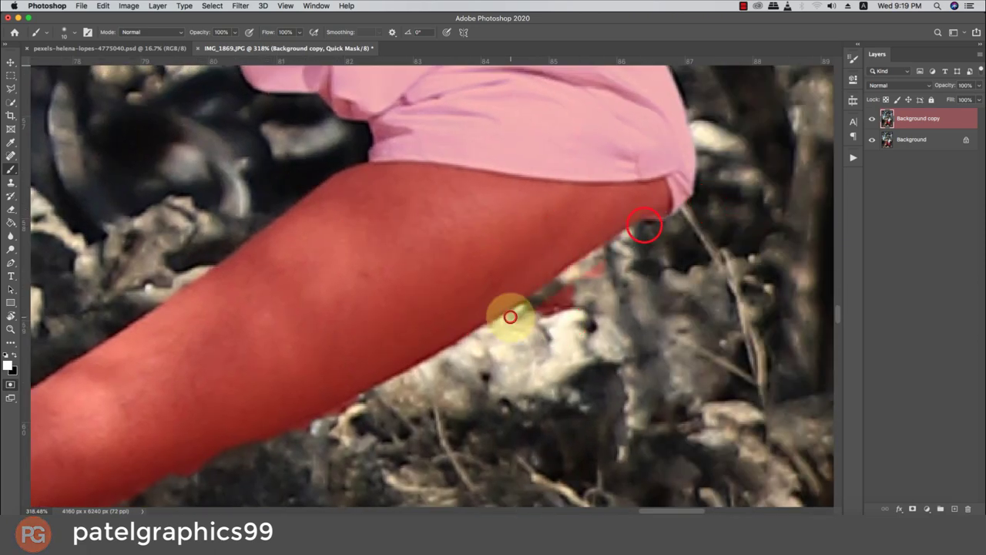
pyautogui.click(618, 236)
pyautogui.scroll(-3, 508, 313)
pyautogui.hscroll(-3, 508, 313)
pyautogui.click(504, 324)
pyautogui.click(515, 268)
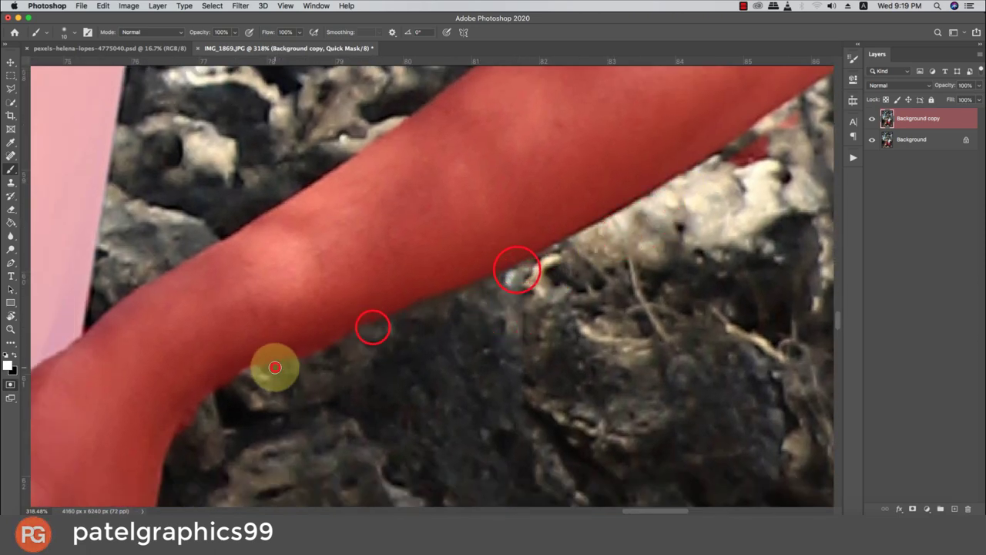
# Paint the mask down the outer arm edge toward the elbow
pyautogui.click(273, 363)
pyautogui.click(217, 392)
pyautogui.click(180, 437)
pyautogui.moveTo(244, 323); pyautogui.dragTo(344, 307)
pyautogui.hscroll(5, 345, 308)
pyautogui.scroll(3, 344, 307)
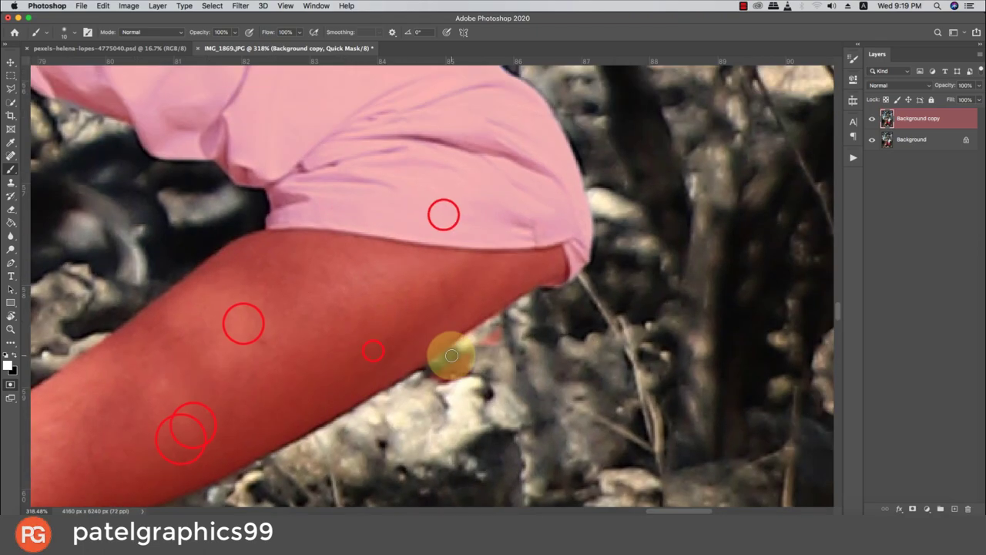
# Fix the mask where the arm meets the shirt and review the edges
pyautogui.click(506, 327)
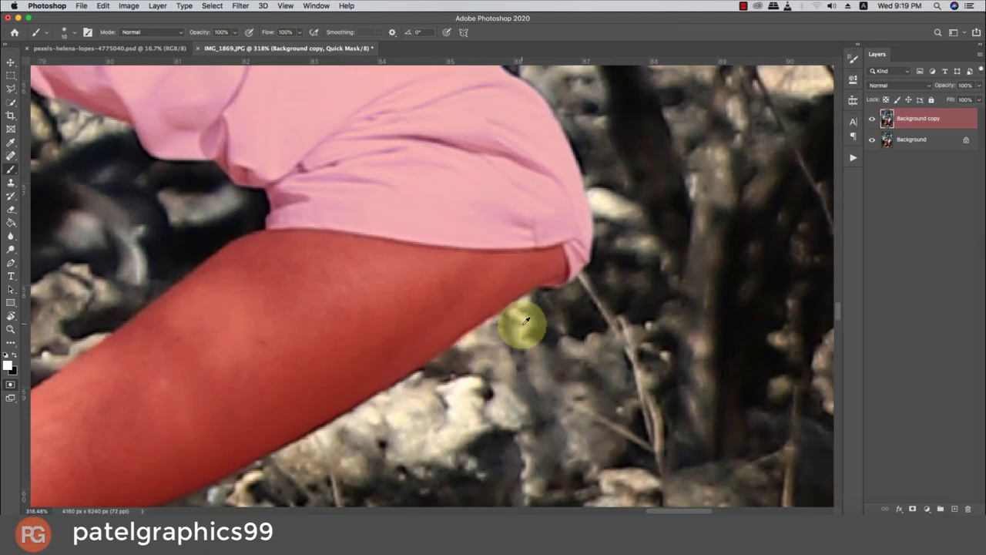
pyautogui.scroll(-5, 524, 322)
pyautogui.scroll(-3, 521, 329)
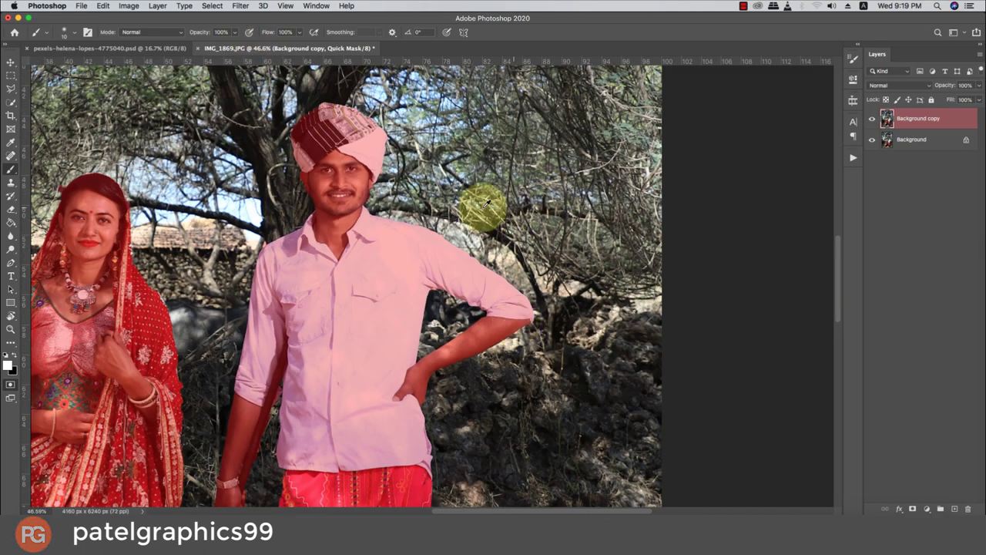
pyautogui.scroll(2, 486, 202)
pyautogui.scroll(3, 473, 185)
pyautogui.scroll(2, 454, 159)
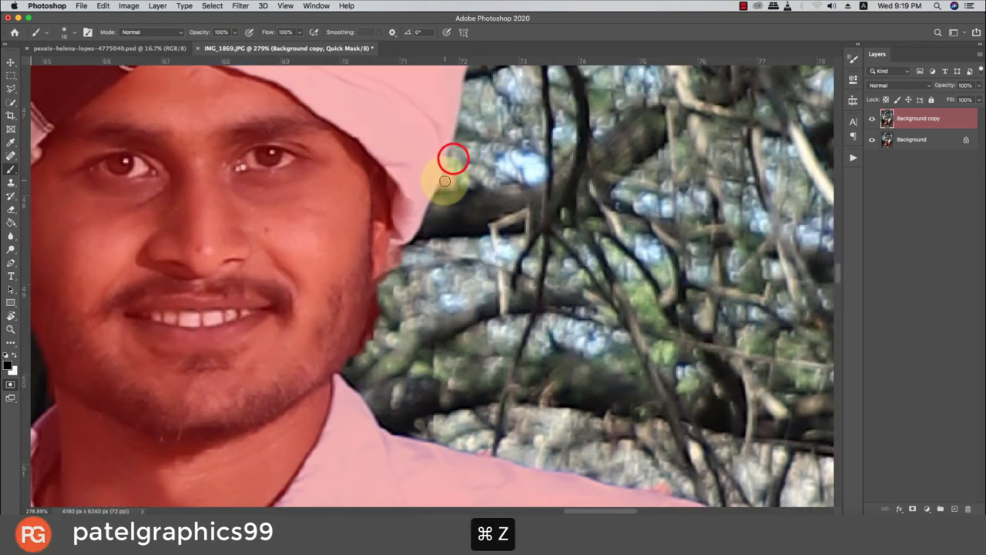
pyautogui.scroll(-1, 418, 204)
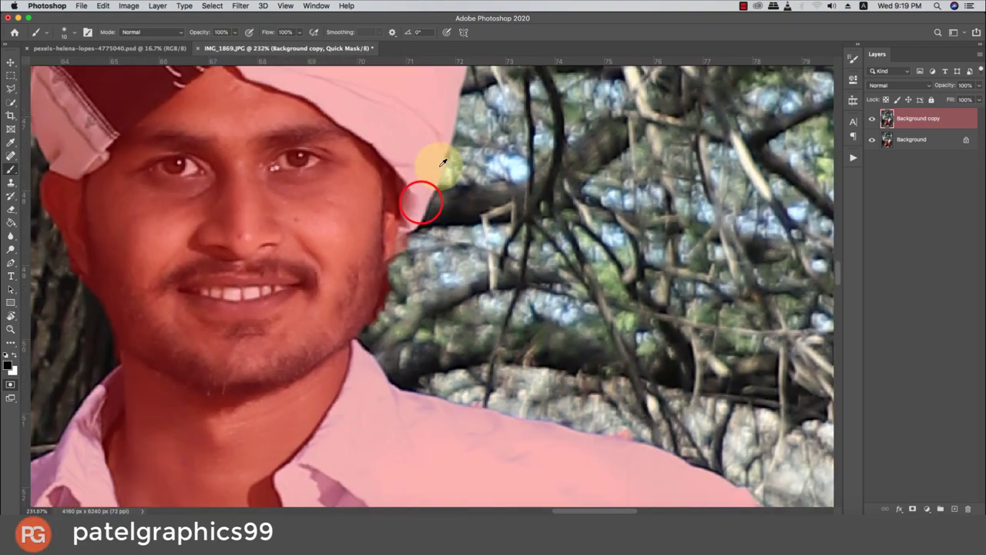
pyautogui.scroll(-3, 447, 163)
pyautogui.scroll(-2, 443, 254)
pyautogui.scroll(2, 511, 455)
# Paint the mask along the saree's left hem edge
pyautogui.scroll(2, 552, 403)
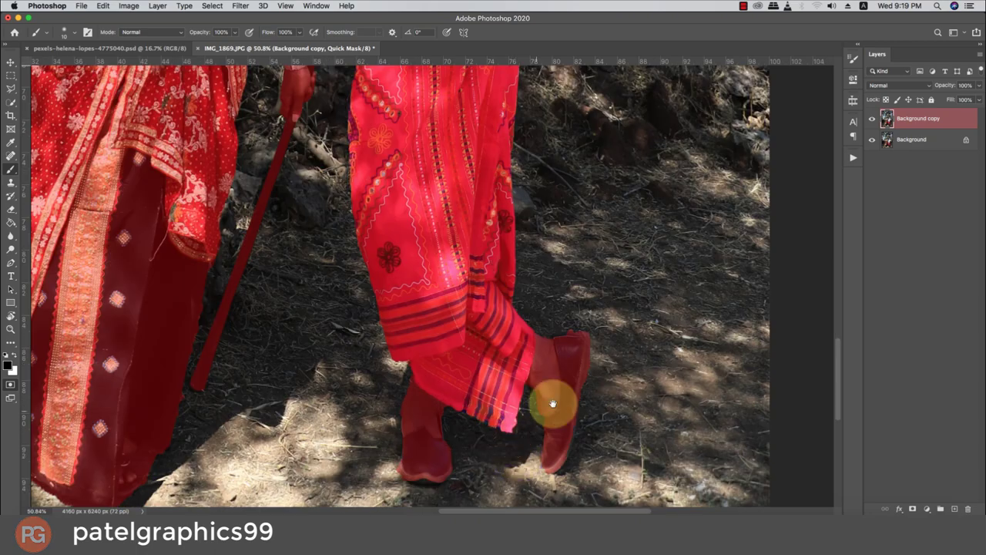
pyautogui.hscroll(-3, 432, 366)
pyautogui.scroll(3, 413, 348)
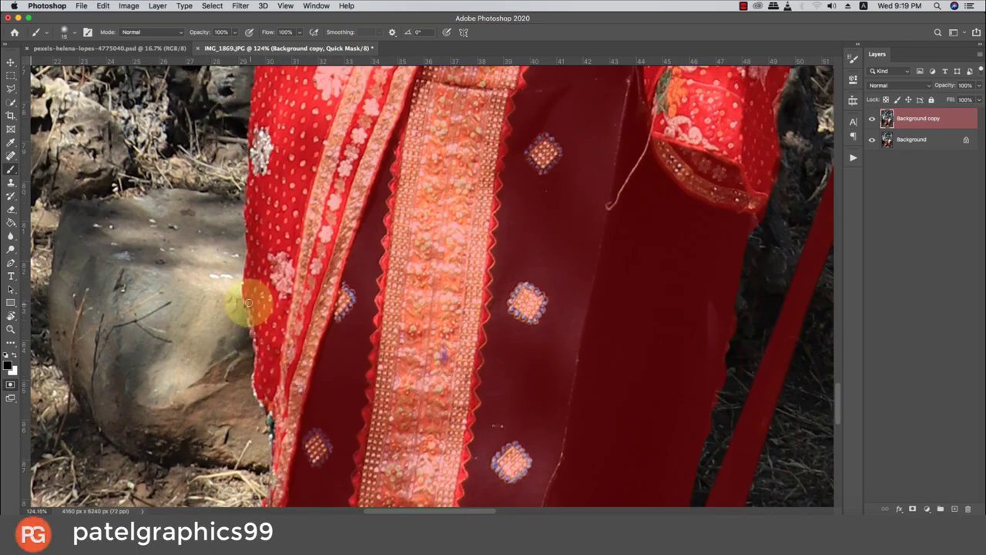
pyautogui.scroll(-3, 273, 439)
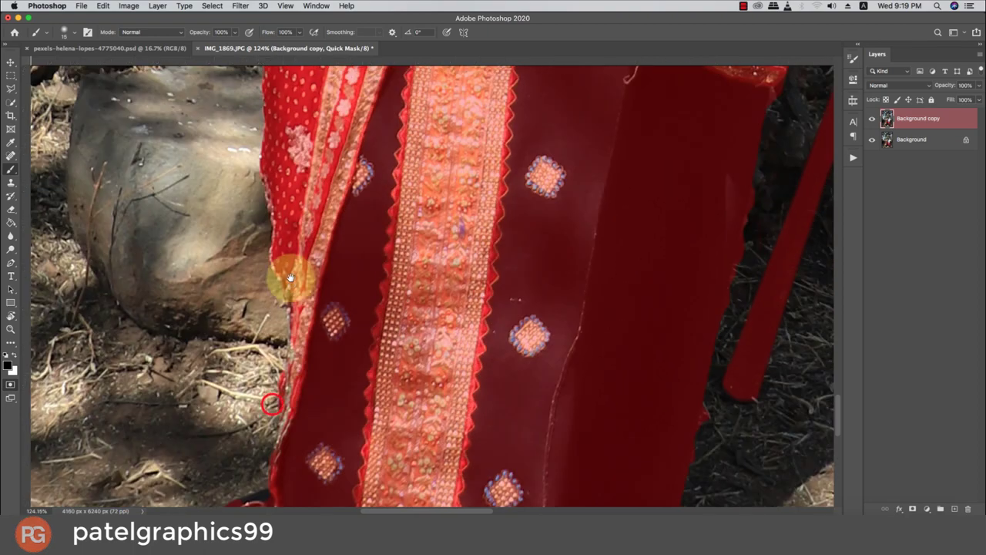
pyautogui.click(289, 291)
pyautogui.click(271, 404)
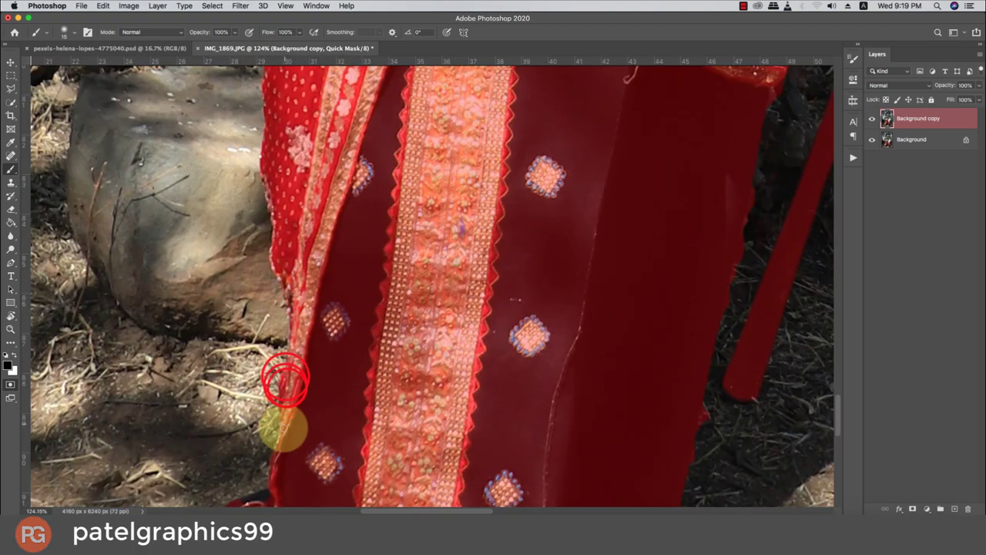
pyautogui.scroll(-3, 280, 418)
# Extend the mask over the woman's foot and toes, then scan the hem
pyautogui.click(311, 331)
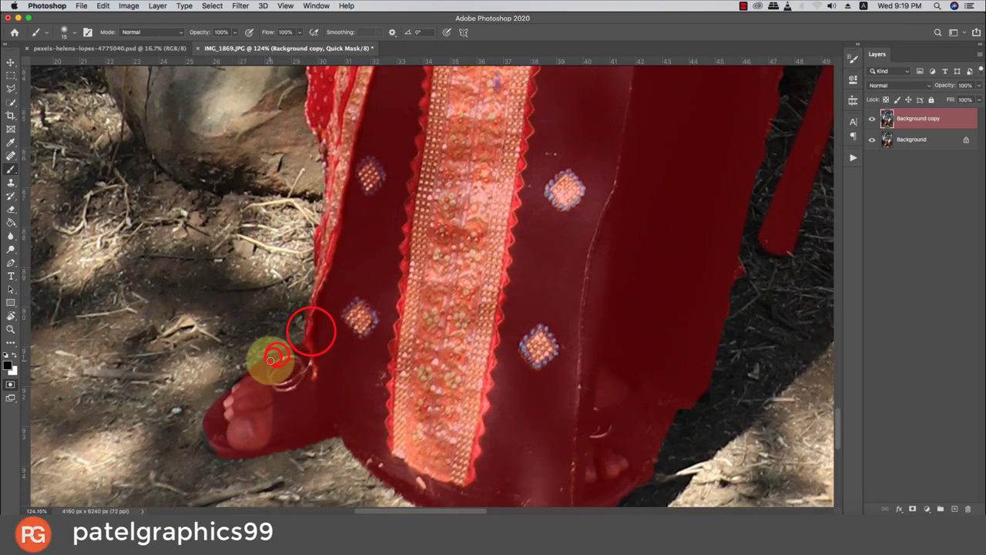
pyautogui.click(253, 372)
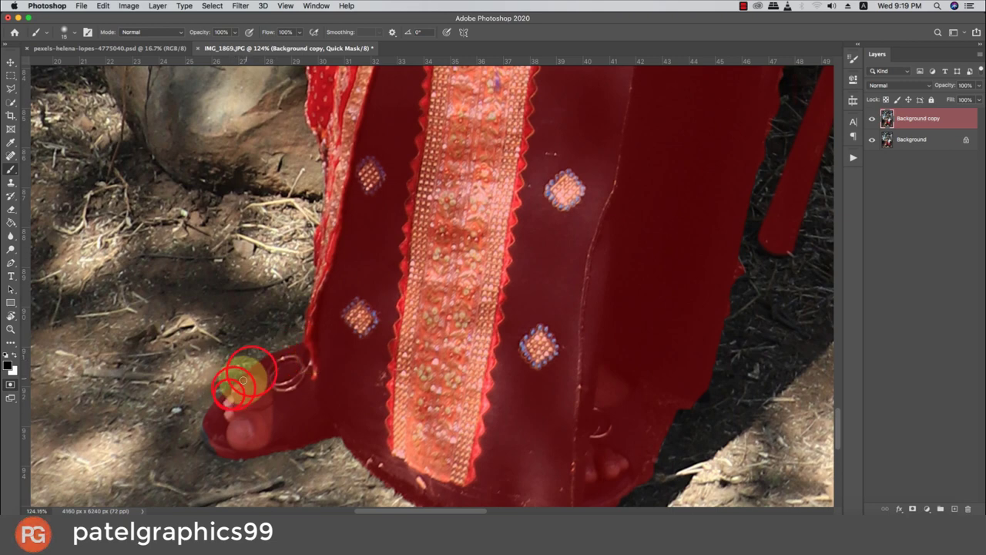
pyautogui.click(229, 393)
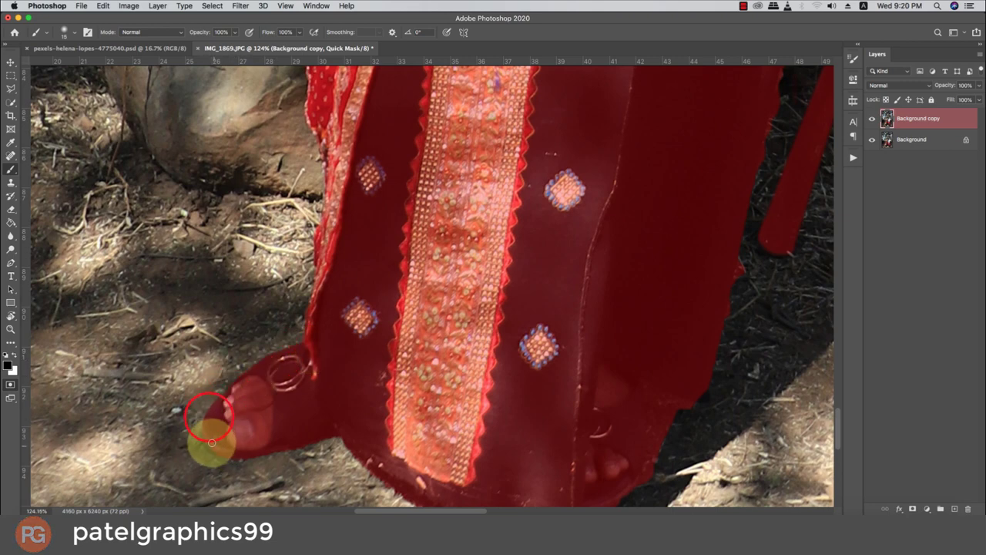
pyautogui.scroll(-5, 363, 403)
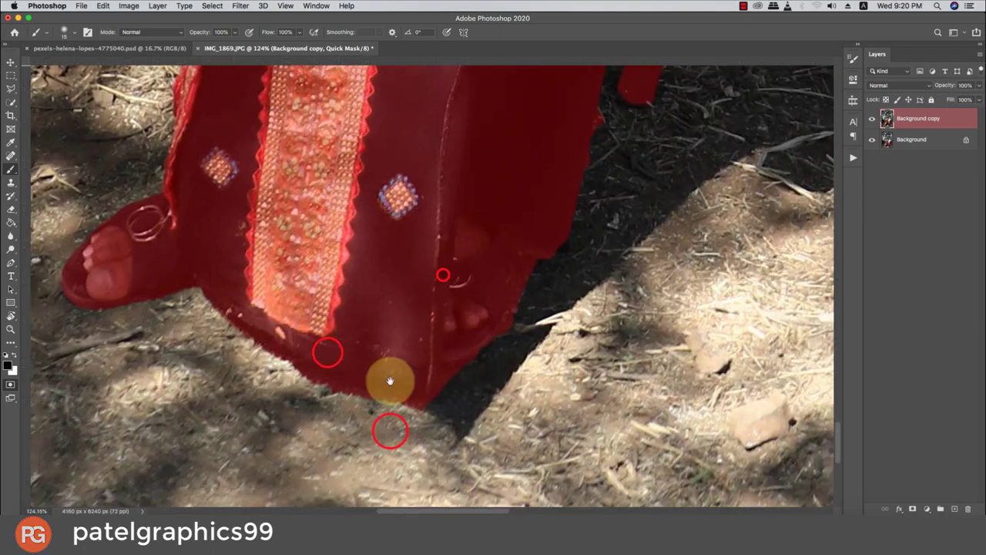
pyautogui.hscroll(5, 388, 378)
pyautogui.scroll(5, 387, 378)
pyautogui.scroll(-1, 388, 450)
pyautogui.scroll(-5, 449, 429)
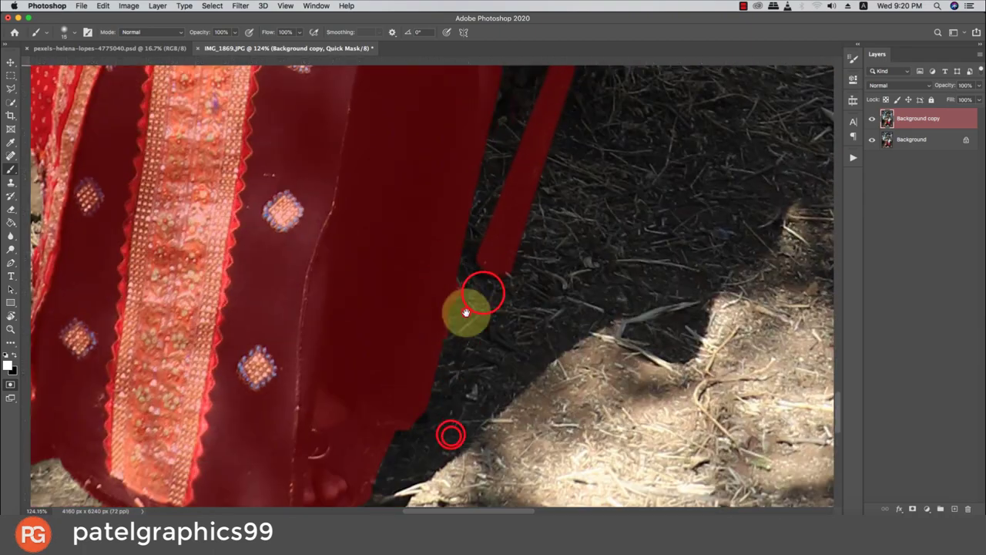
pyautogui.scroll(5, 457, 279)
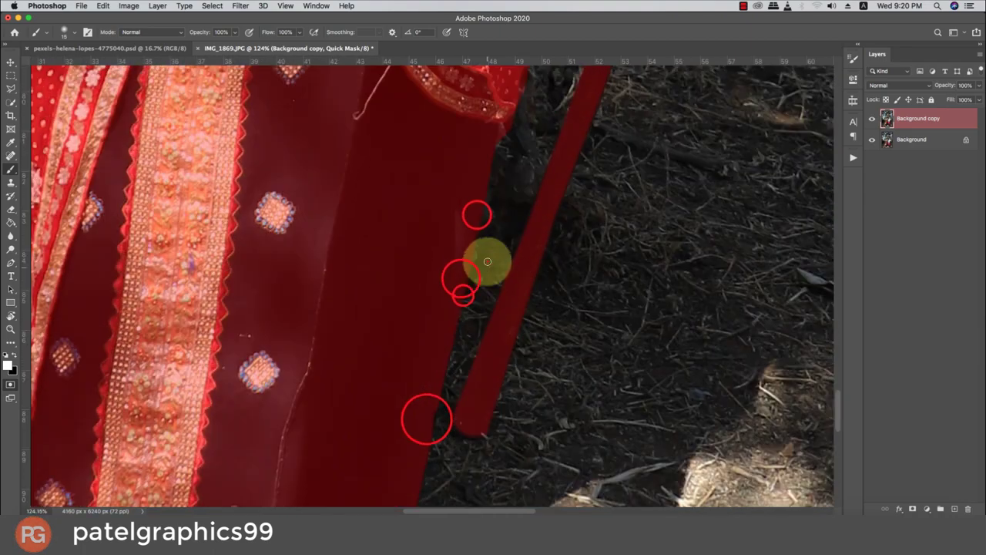
pyautogui.scroll(5, 475, 285)
pyautogui.scroll(5, 465, 331)
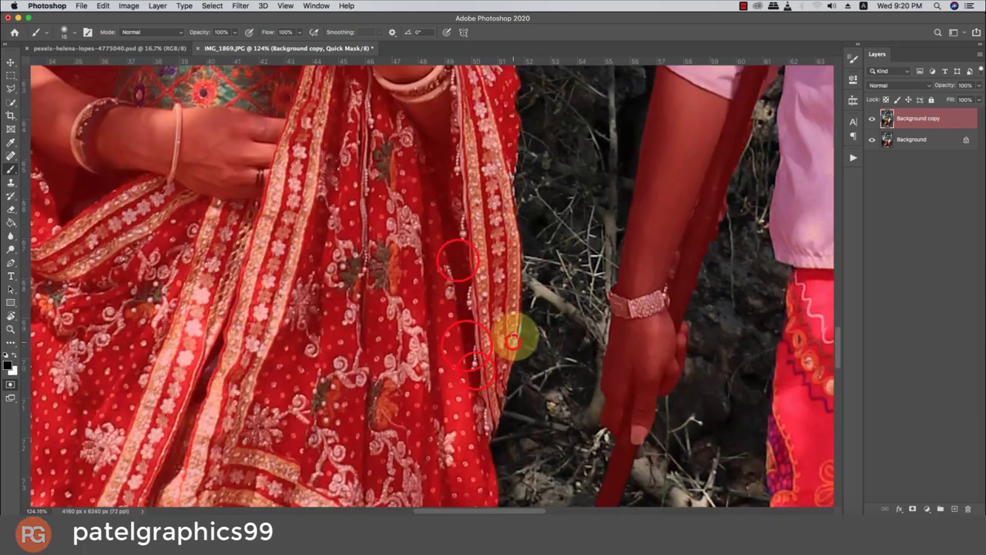
# Undo a stray stroke and mask up the saree edge to the ear and head top
pyautogui.scroll(3, 493, 231)
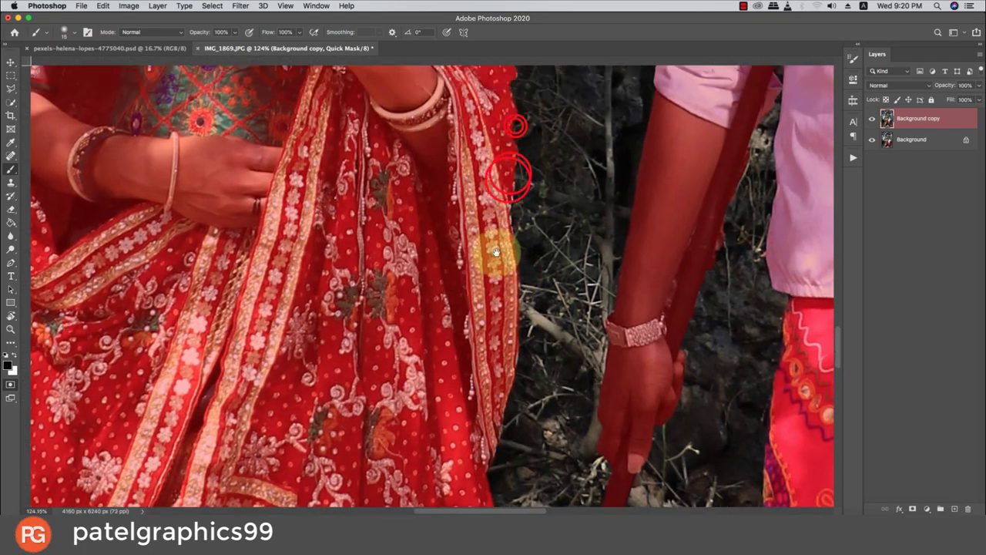
pyautogui.scroll(5, 488, 249)
pyautogui.hotkey('ctrl', 'z')
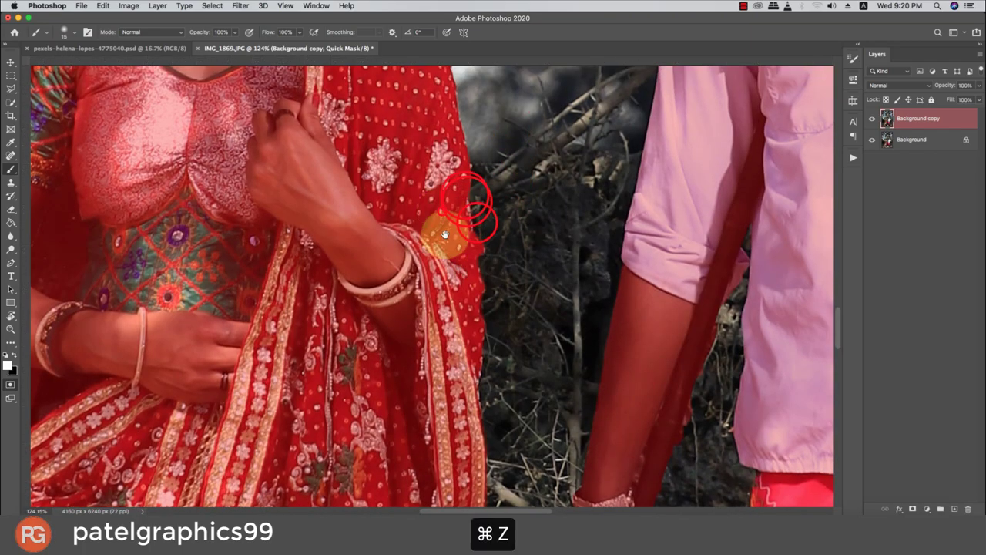
pyautogui.scroll(10, 456, 220)
pyautogui.moveTo(421, 285); pyautogui.dragTo(401, 231)
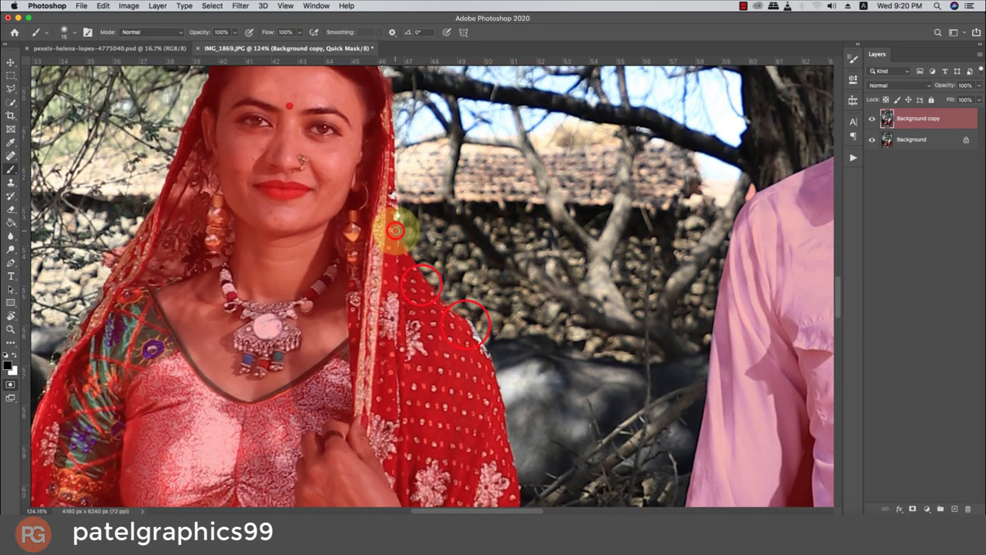
pyautogui.scroll(10, 391, 220)
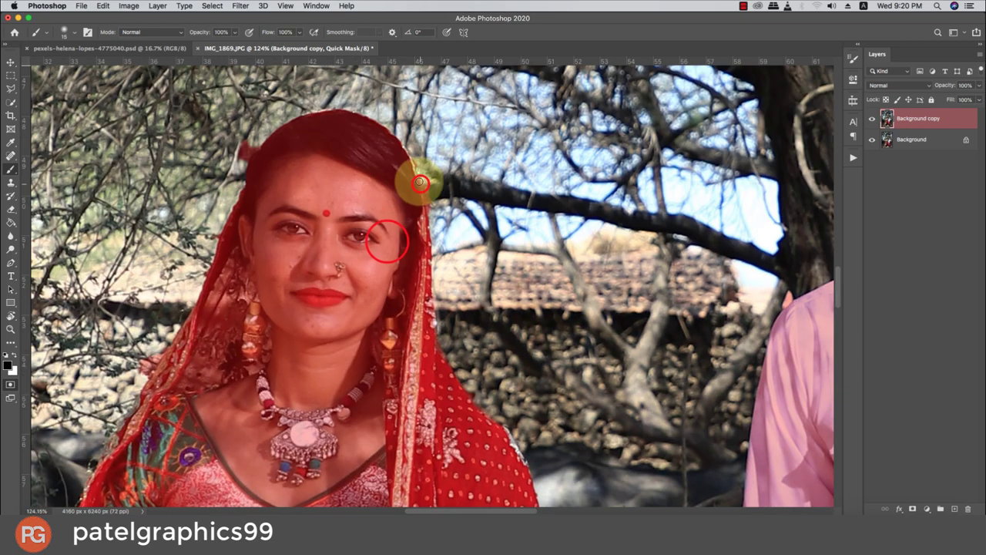
pyautogui.moveTo(418, 179); pyautogui.dragTo(414, 232)
pyautogui.click(393, 138)
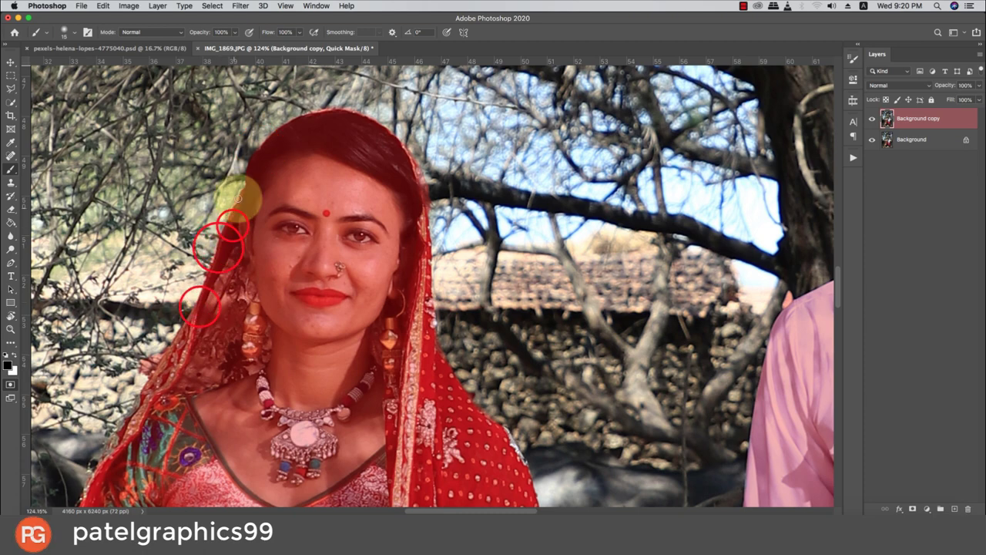
# Mask along the woman's left hair edge, shoulder and sleeve
pyautogui.moveTo(240, 268); pyautogui.dragTo(314, 124)
pyautogui.moveTo(287, 185)
pyautogui.mouseDown()
pyautogui.moveTo(211, 237)
pyautogui.moveTo(376, 79)
pyautogui.mouseUp()
pyautogui.moveTo(303, 177)
pyautogui.mouseDown()
pyautogui.moveTo(351, 126)
pyautogui.moveTo(308, 281)
pyautogui.mouseUp()
pyautogui.click(268, 314)
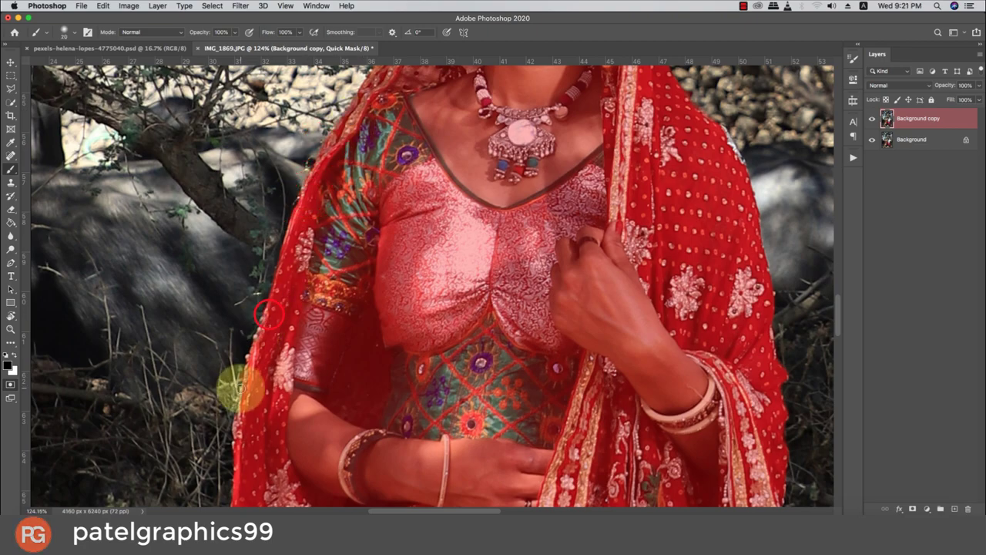
pyautogui.moveTo(238, 389); pyautogui.dragTo(264, 268)
pyautogui.moveTo(273, 330); pyautogui.dragTo(363, 220)
# Fit the image in view and cycle screen modes back to the standard window
pyautogui.press('super+0')
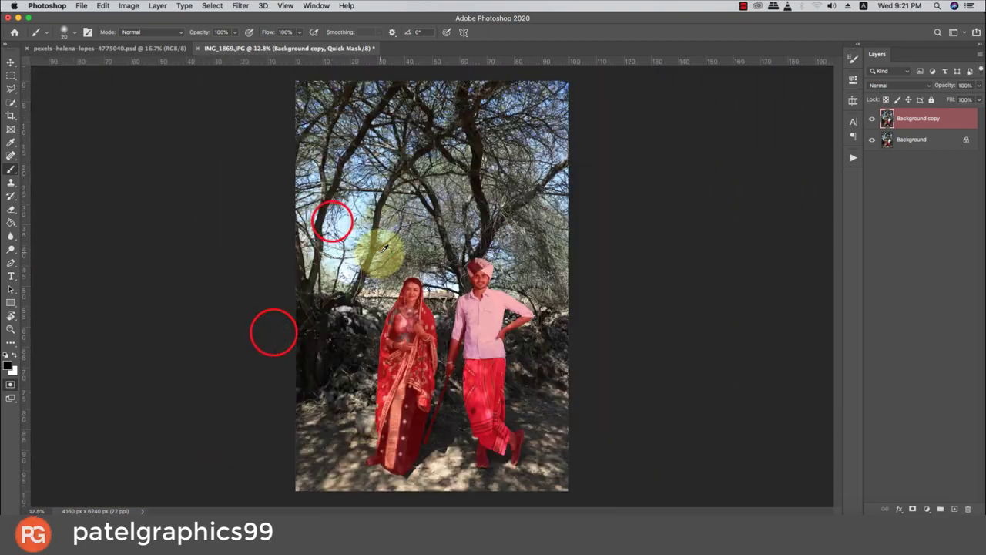
pyautogui.press('super+minus')
pyautogui.click(14, 393)
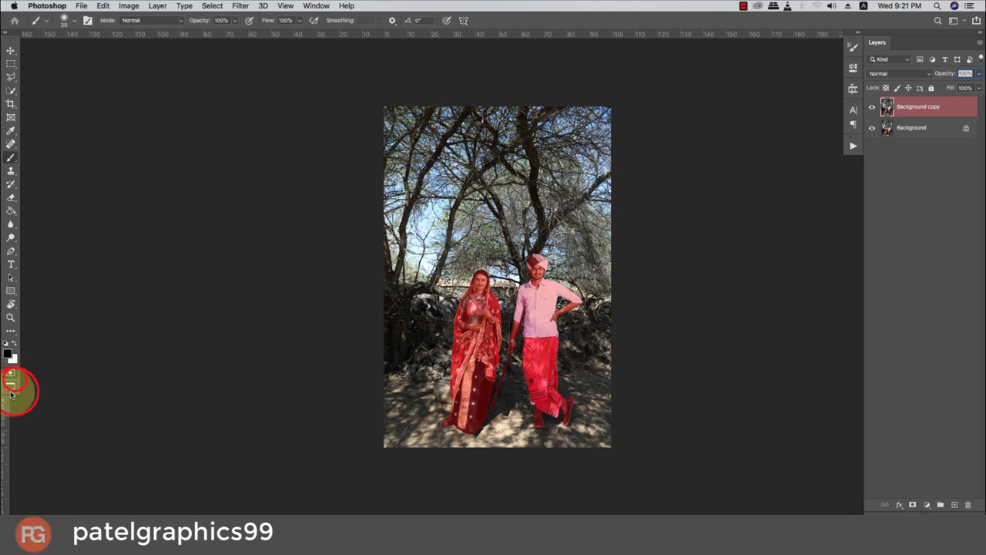
pyautogui.click(10, 393)
pyautogui.click(499, 216)
pyautogui.press('f')
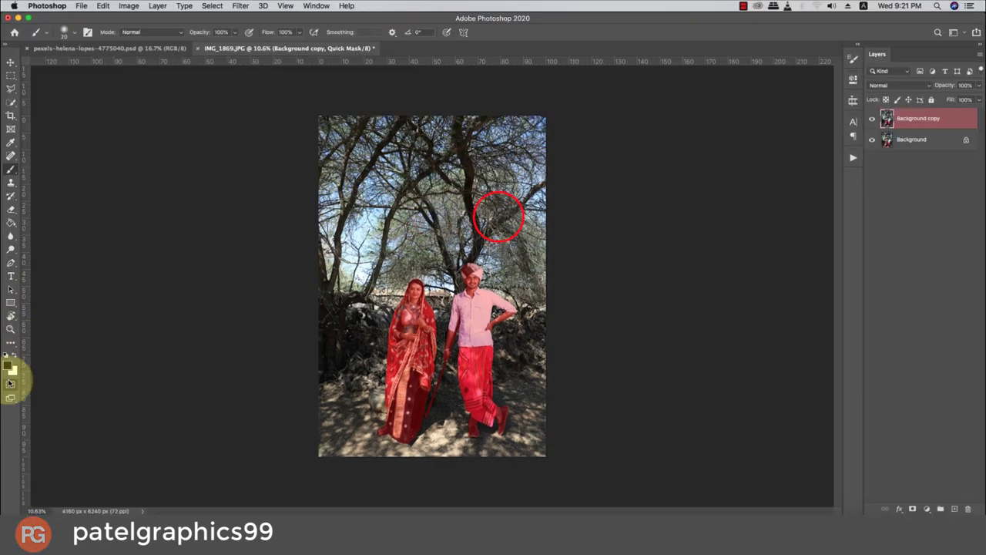
# Exit Quick Mask, add a layer mask to Background copy, and hide Background
pyautogui.click(10, 383)
pyautogui.click(913, 509)
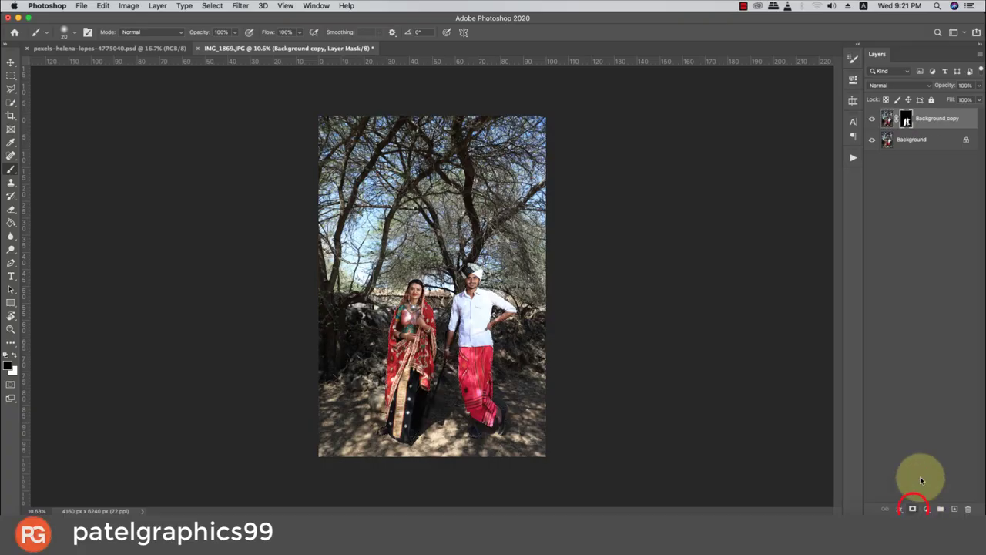
pyautogui.click(870, 141)
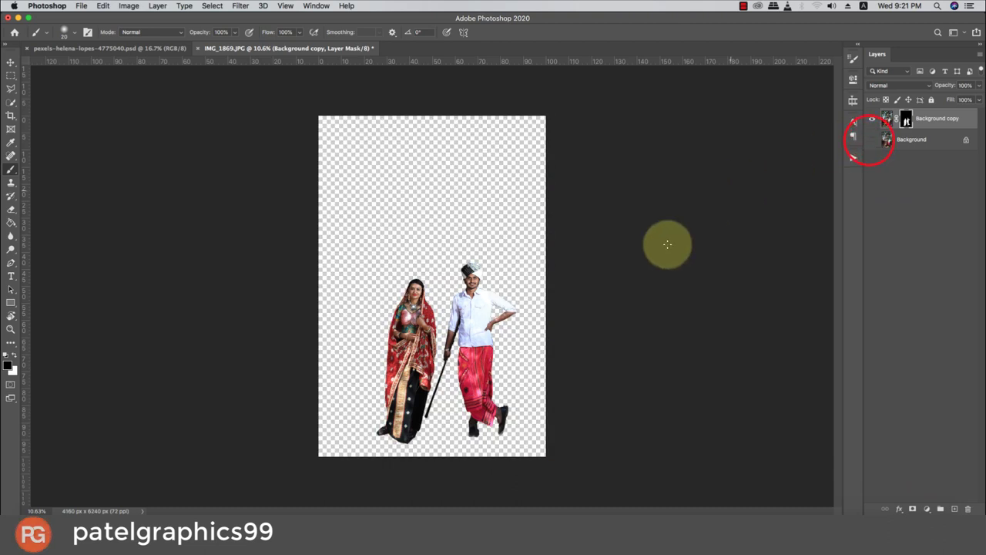
# With the Move tool, drag the cut-out couple into the field photo and shift them up-left
pyautogui.press('v')
pyautogui.scroll(2, 465, 331)
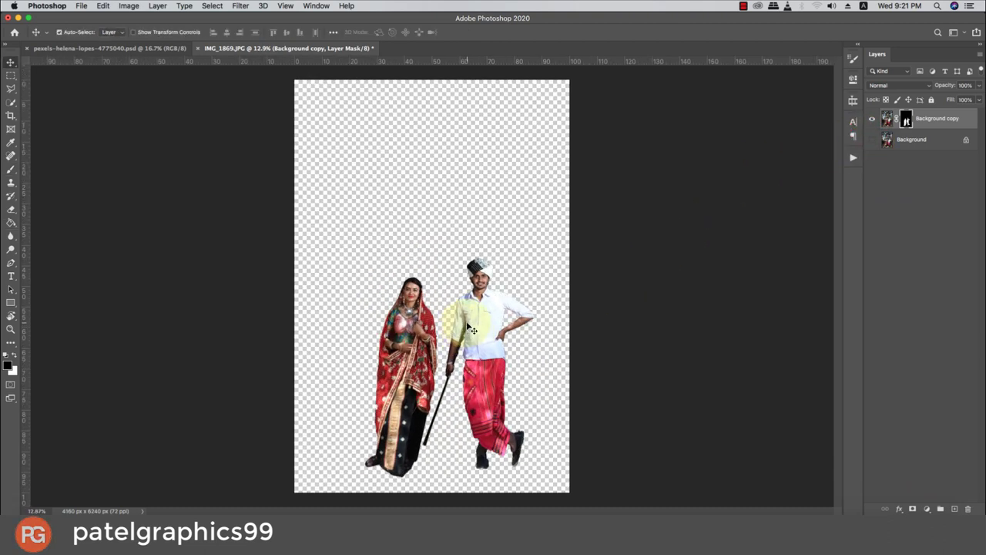
pyautogui.moveTo(471, 330)
pyautogui.mouseDown()
pyautogui.moveTo(162, 60)
pyautogui.moveTo(459, 304)
pyautogui.mouseUp()
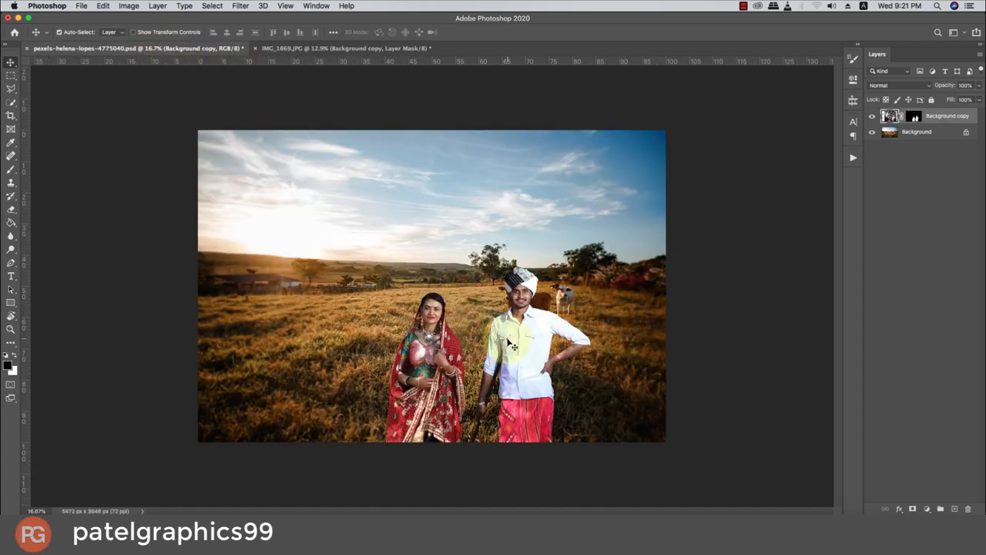
pyautogui.moveTo(511, 346); pyautogui.dragTo(479, 227)
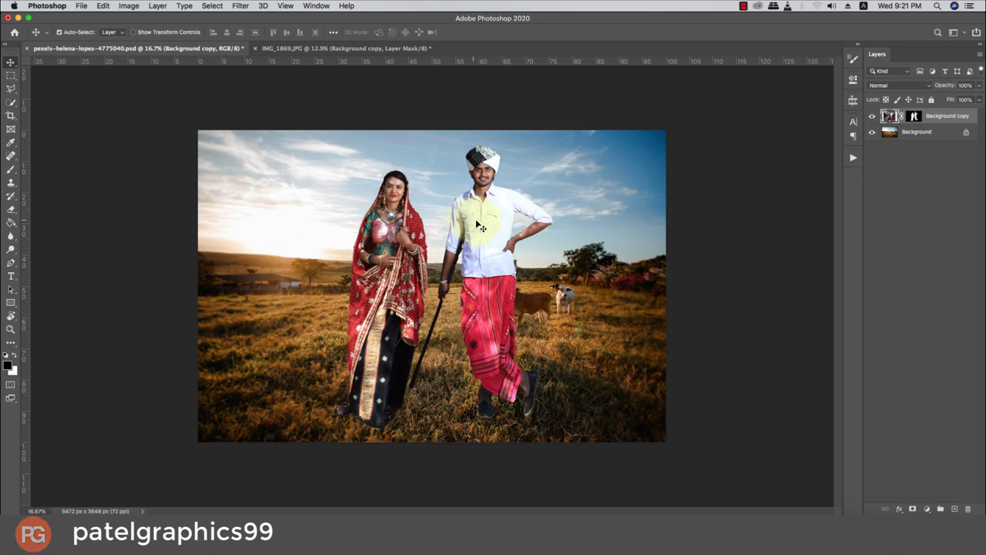
# Free Transform the couple smaller from the corner, nudge them, and apply
pyautogui.hotkey('ctrl', 't')
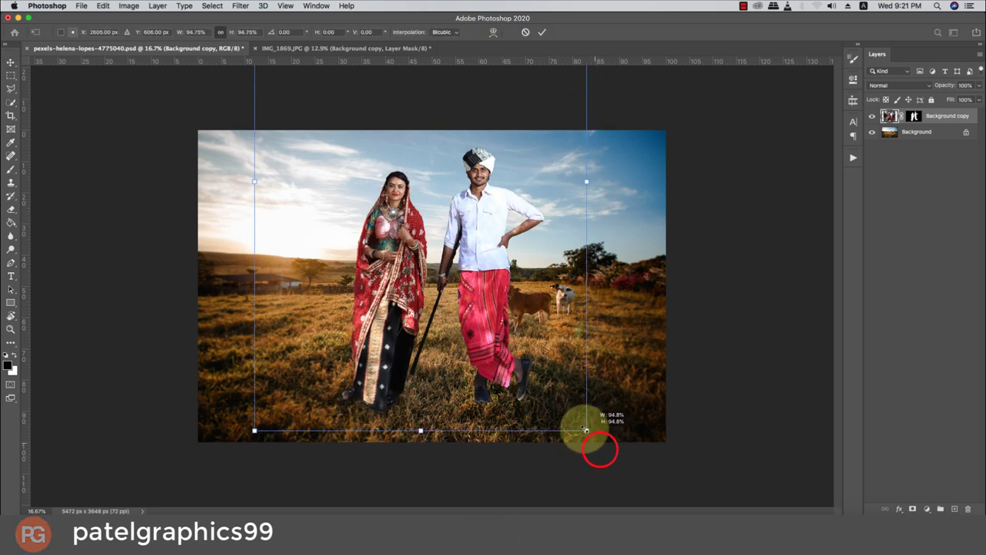
pyautogui.moveTo(599, 448); pyautogui.dragTo(577, 418)
pyautogui.moveTo(468, 341); pyautogui.dragTo(464, 360)
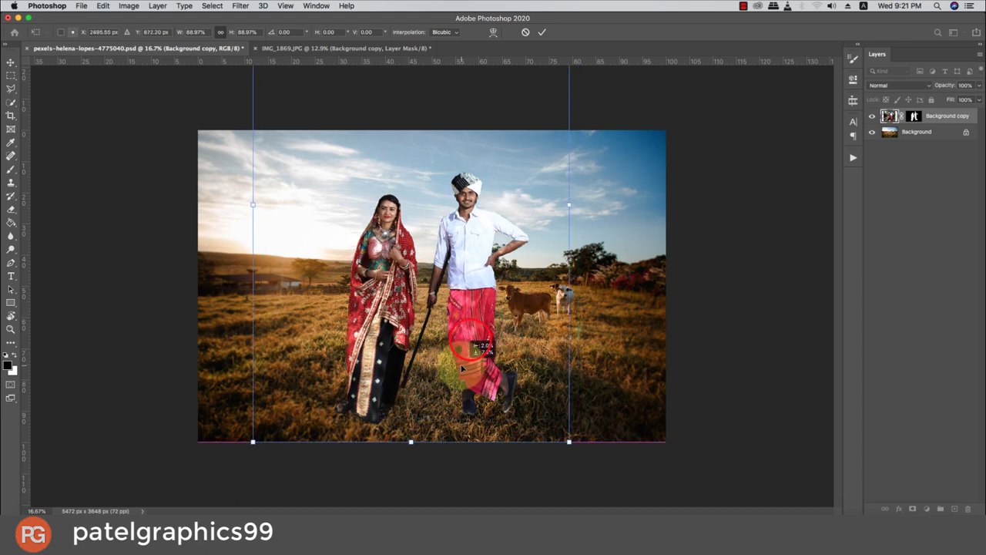
pyautogui.moveTo(570, 437); pyautogui.dragTo(551, 415)
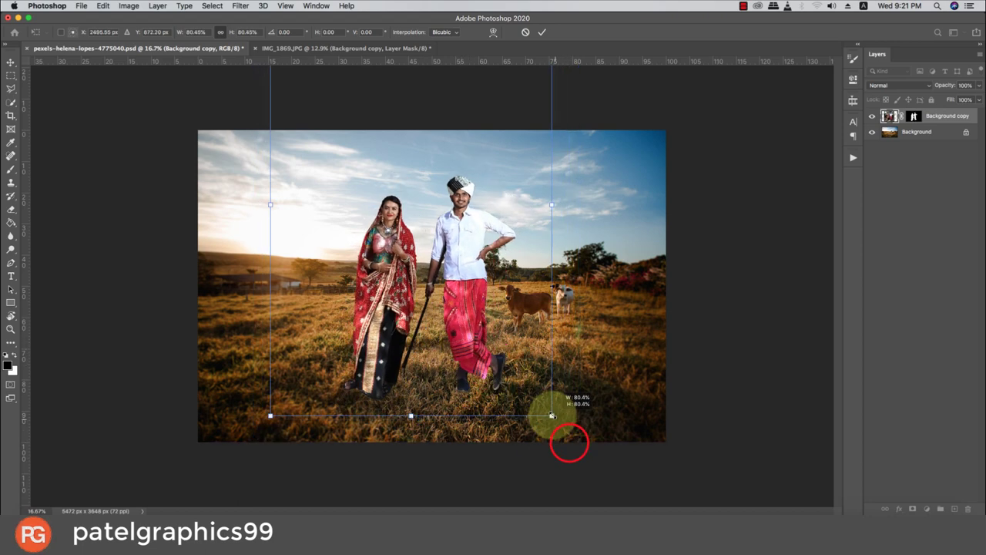
pyautogui.moveTo(468, 323); pyautogui.dragTo(477, 343)
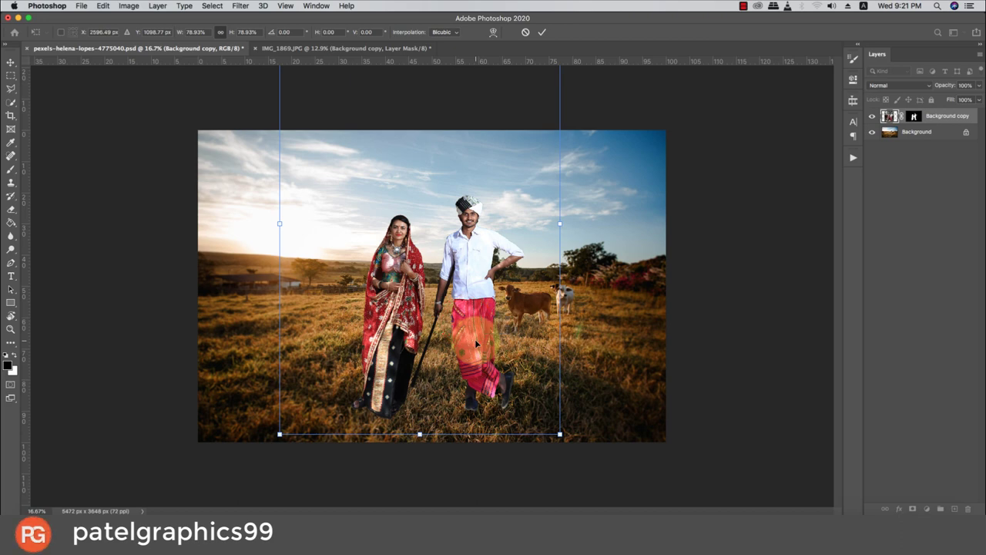
pyautogui.press('Return')
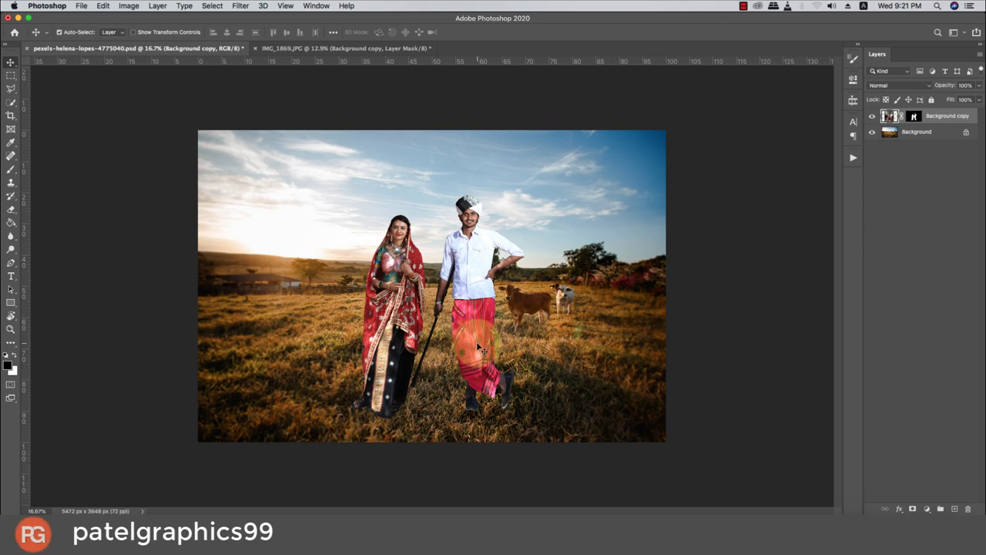
# Nudge the couple upward, then shrink them slightly more with a second transform
pyautogui.hotkey('ctrl', '+')
pyautogui.hotkey('ctrl', '+')
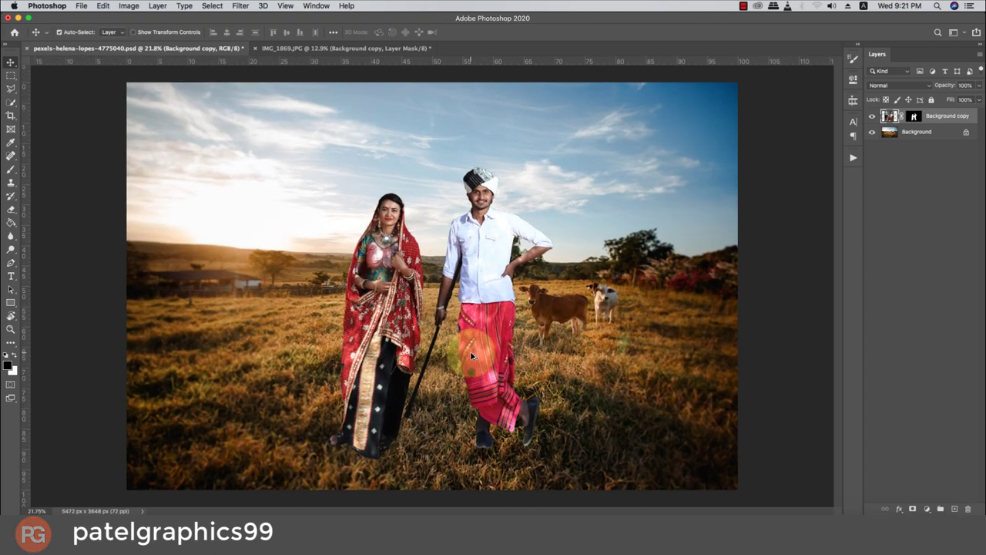
pyautogui.moveTo(476, 355)
pyautogui.mouseDown()
pyautogui.moveTo(498, 352)
pyautogui.moveTo(491, 356)
pyautogui.mouseUp()
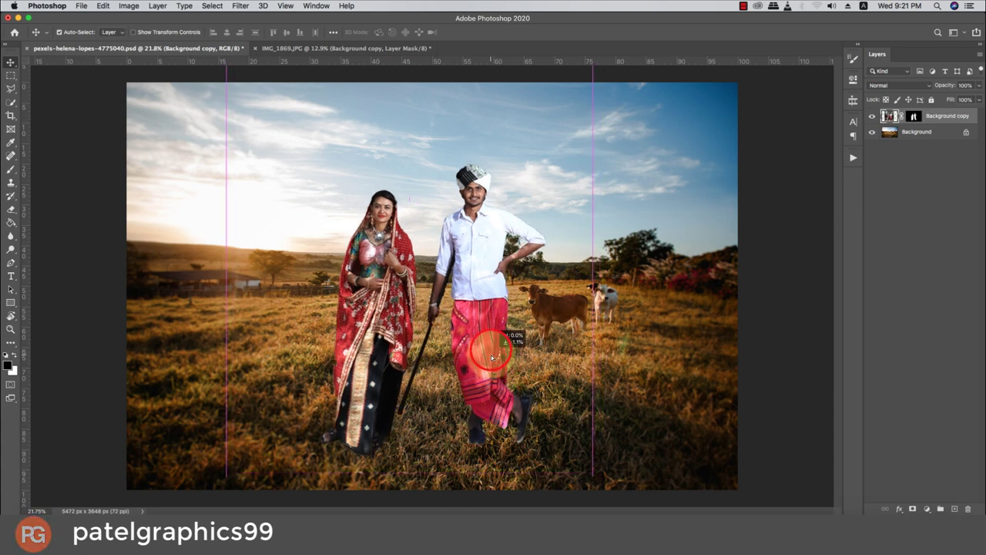
pyautogui.scroll(-2, 492, 356)
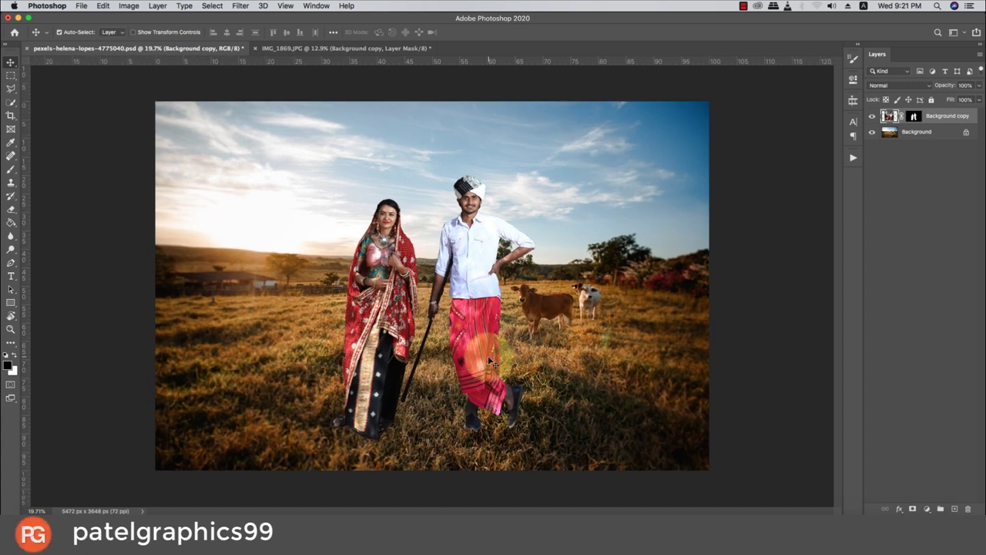
pyautogui.moveTo(489, 360); pyautogui.dragTo(486, 351)
pyautogui.press('super+t')
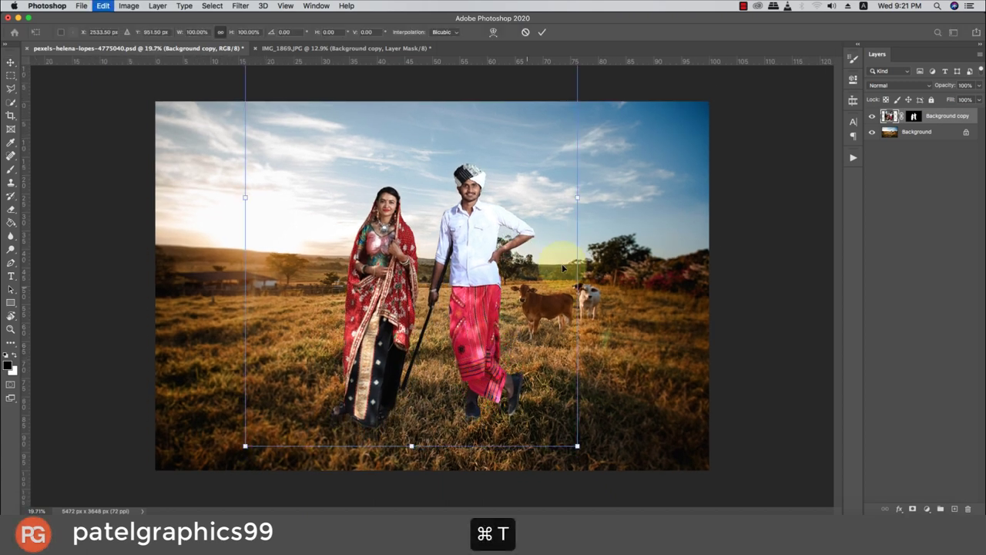
pyautogui.moveTo(577, 446); pyautogui.dragTo(550, 413)
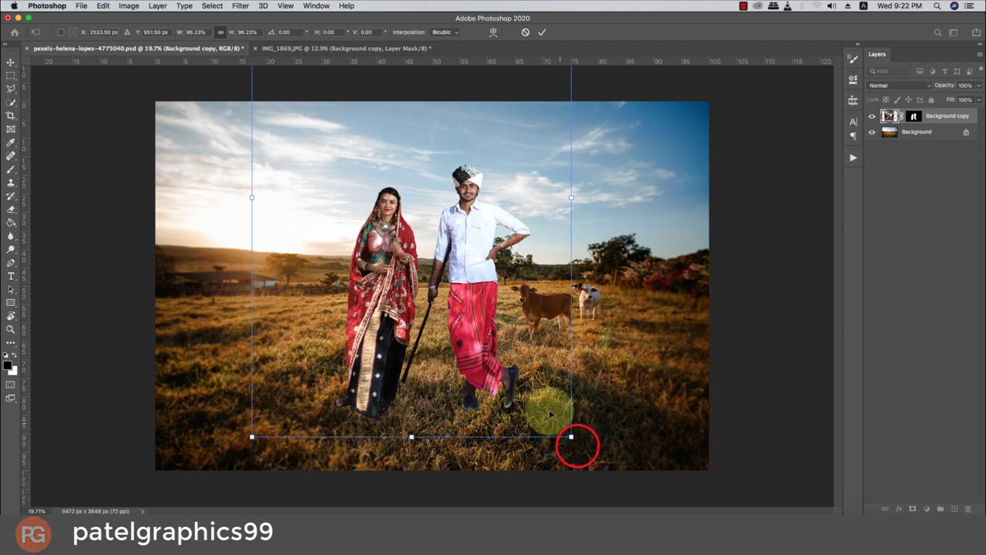
pyautogui.moveTo(504, 371); pyautogui.dragTo(506, 375)
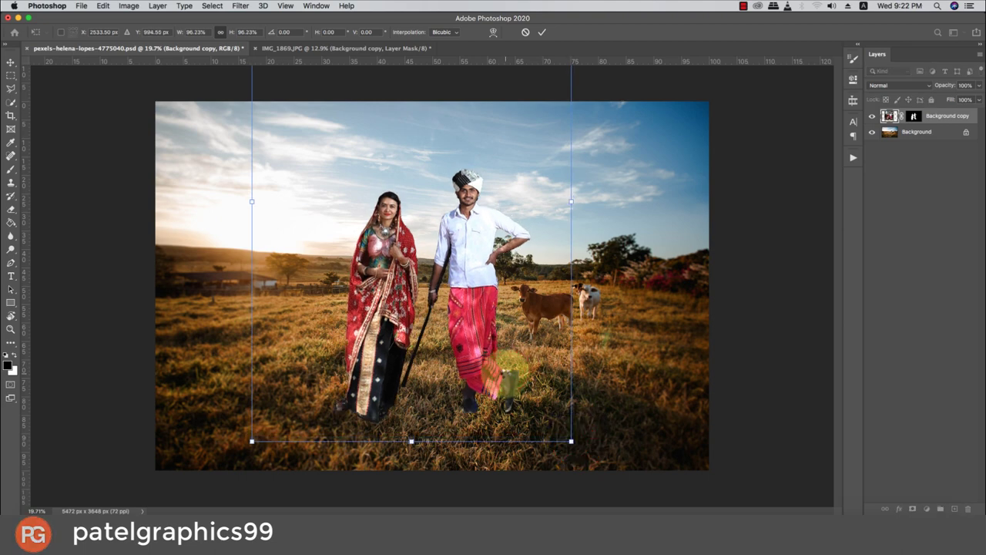
pyautogui.press('Return')
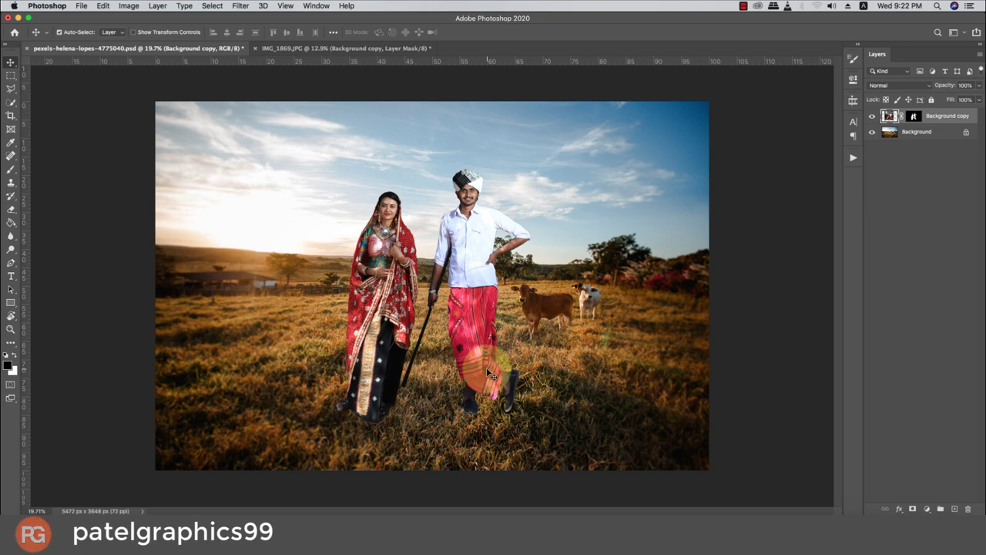
# Zoom in and scroll around to inspect the couple's placement beside the cows
pyautogui.hotkey('ctrl', '+')
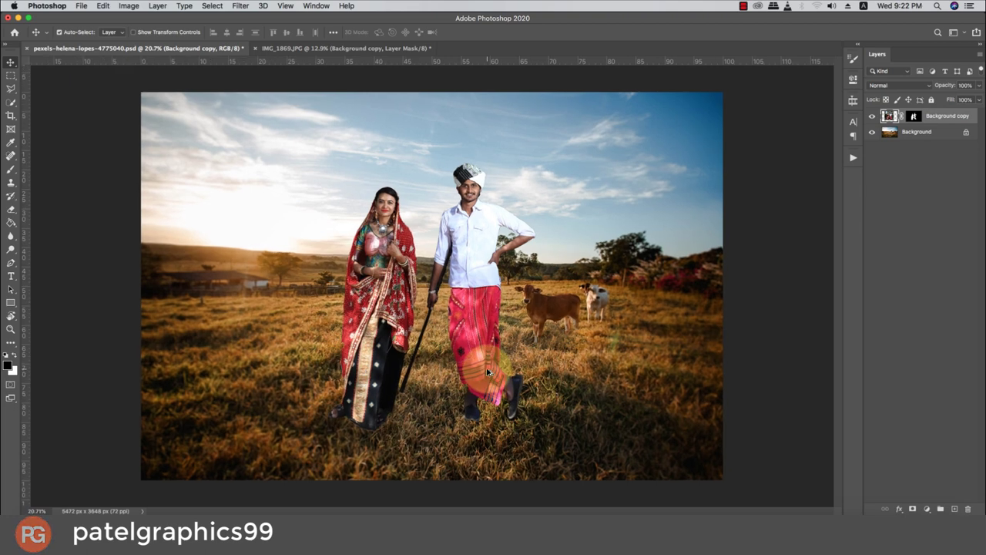
pyautogui.scroll(-1, 487, 372)
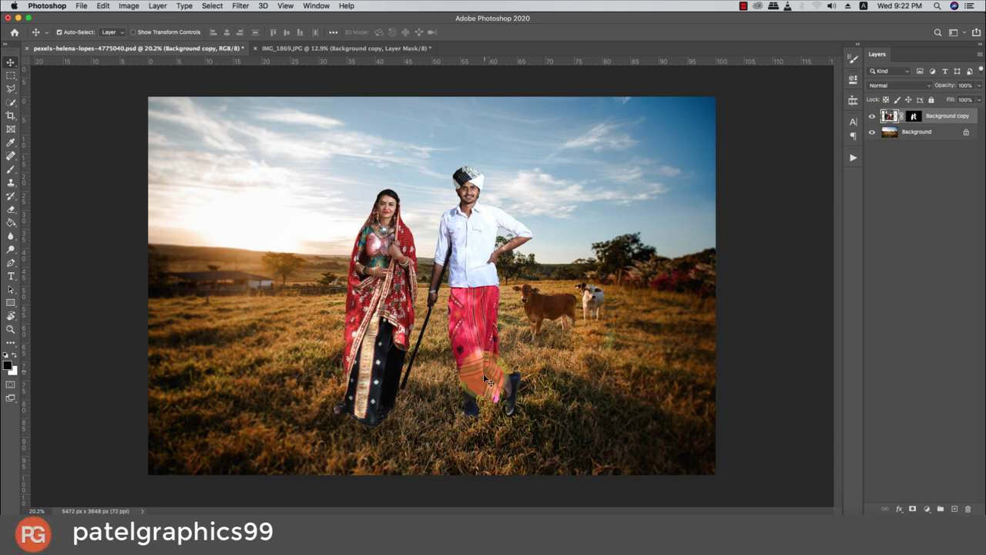
pyautogui.scroll(-5, 486, 381)
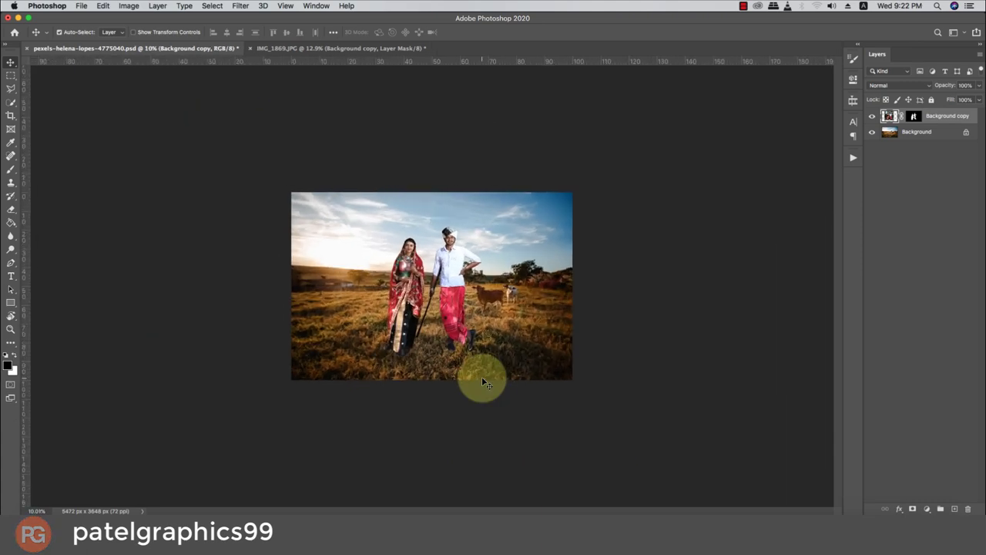
pyautogui.scroll(5, 484, 383)
pyautogui.scroll(-1, 484, 381)
pyautogui.scroll(-3, 483, 380)
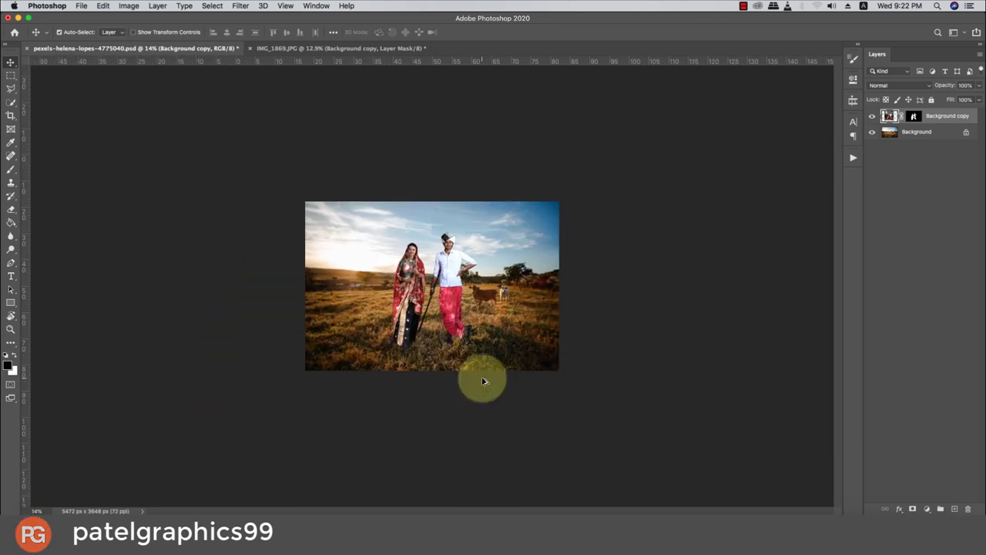
pyautogui.scroll(-1, 483, 380)
pyautogui.scroll(-1, 483, 380)
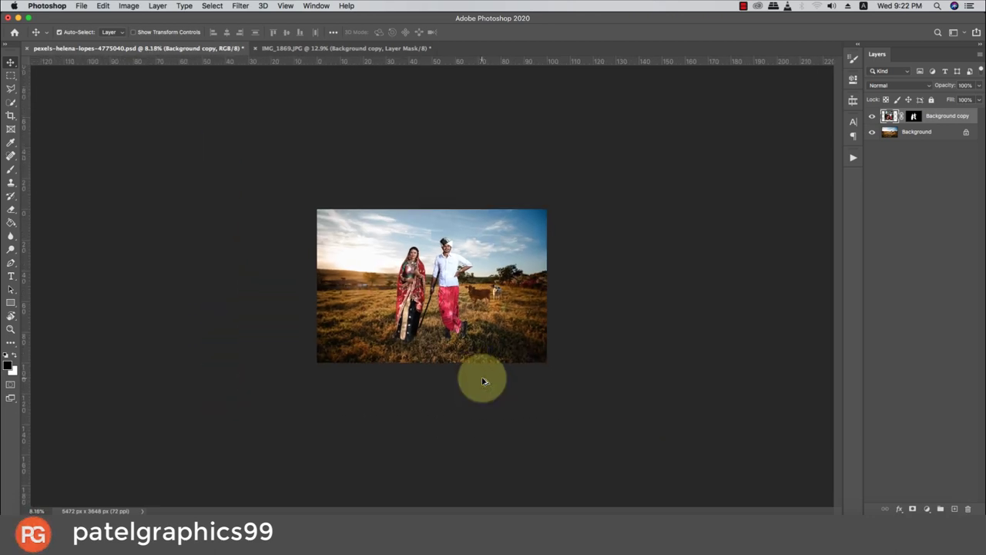
pyautogui.scroll(2, 482, 380)
pyautogui.scroll(2, 482, 381)
pyautogui.scroll(-2, 483, 380)
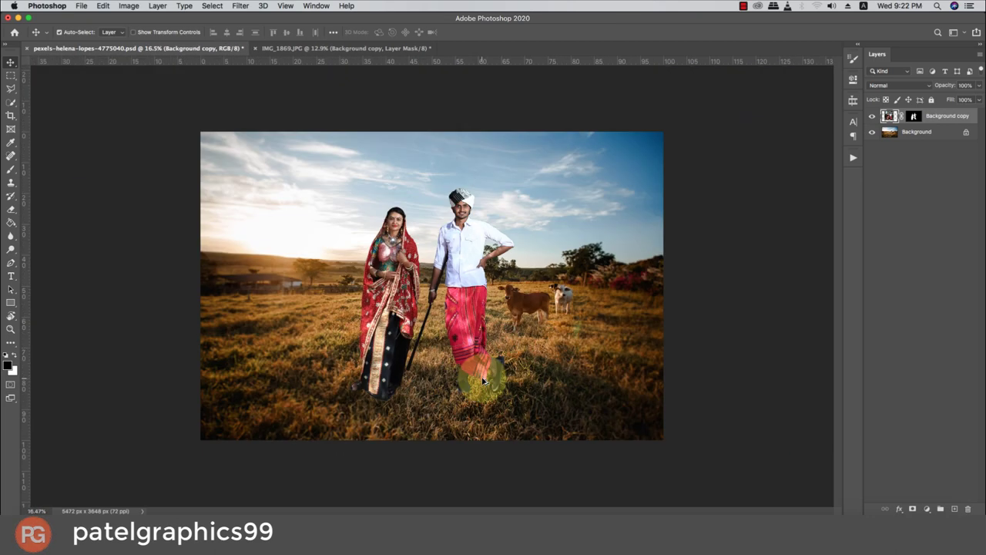
# Select the couple's layer mask, switch to the Brush tool and zoom in on the man
pyautogui.click(914, 116)
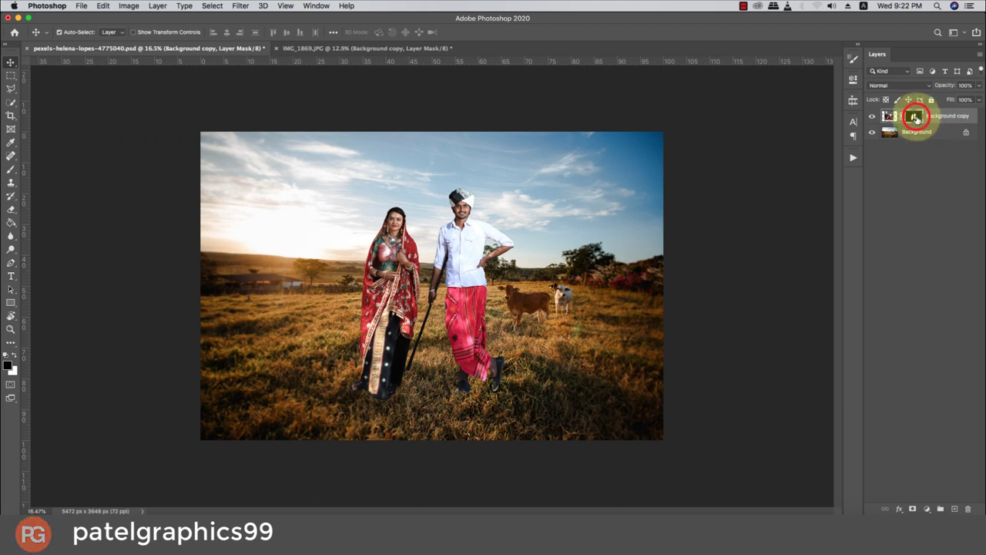
pyautogui.scroll(2, 458, 400)
pyautogui.scroll(2, 457, 401)
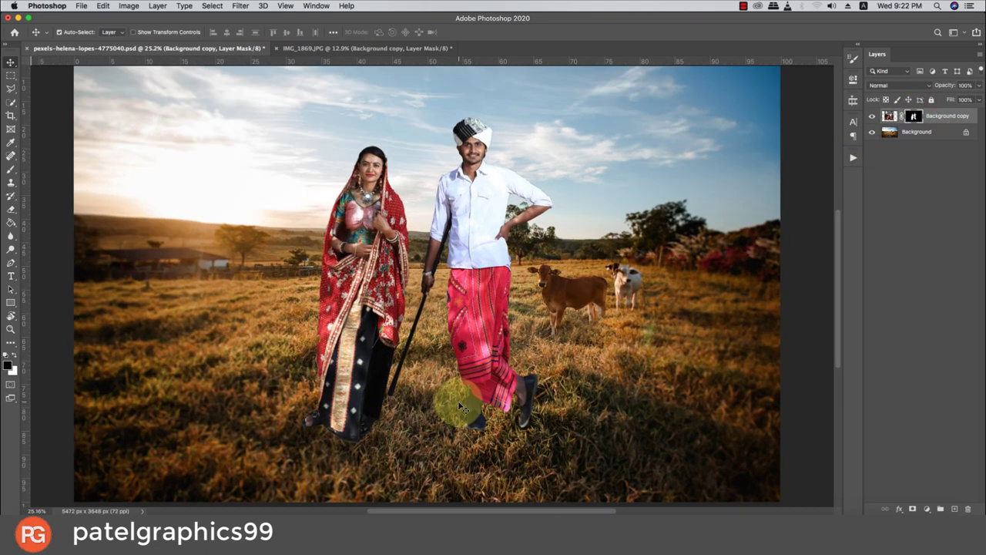
pyautogui.press('b')
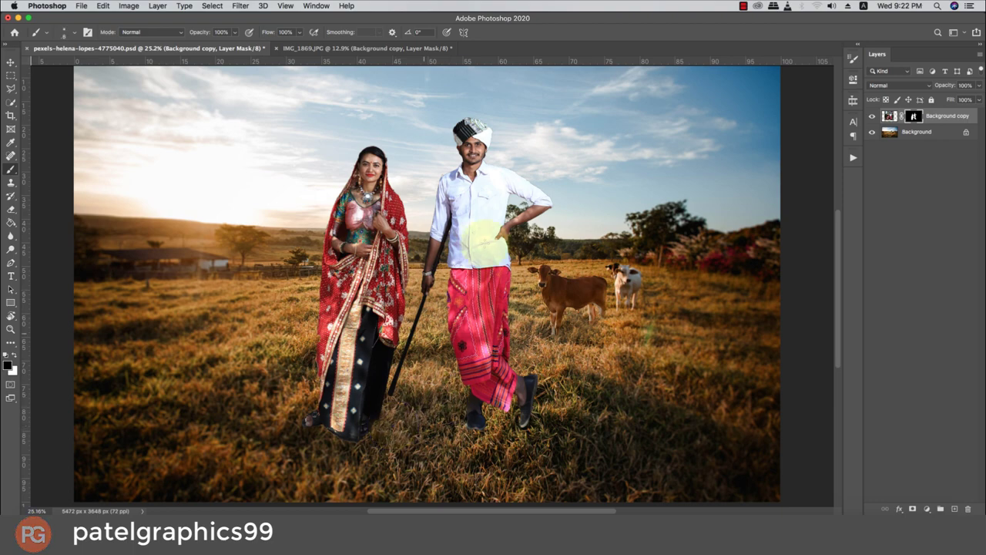
pyautogui.scroll(5, 547, 167)
pyautogui.scroll(2, 359, 139)
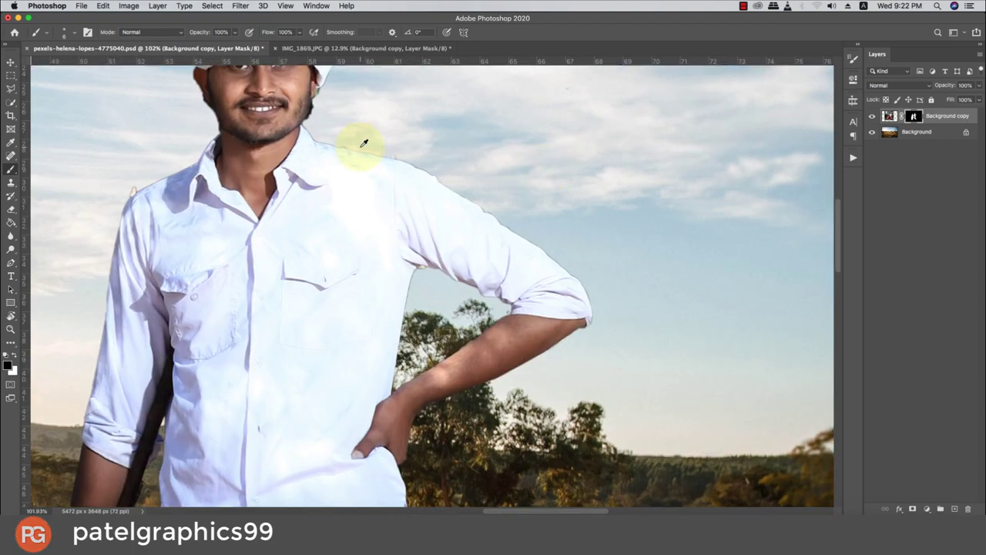
pyautogui.scroll(6, 363, 142)
pyautogui.scroll(-2, 363, 142)
pyautogui.scroll(-2, 359, 144)
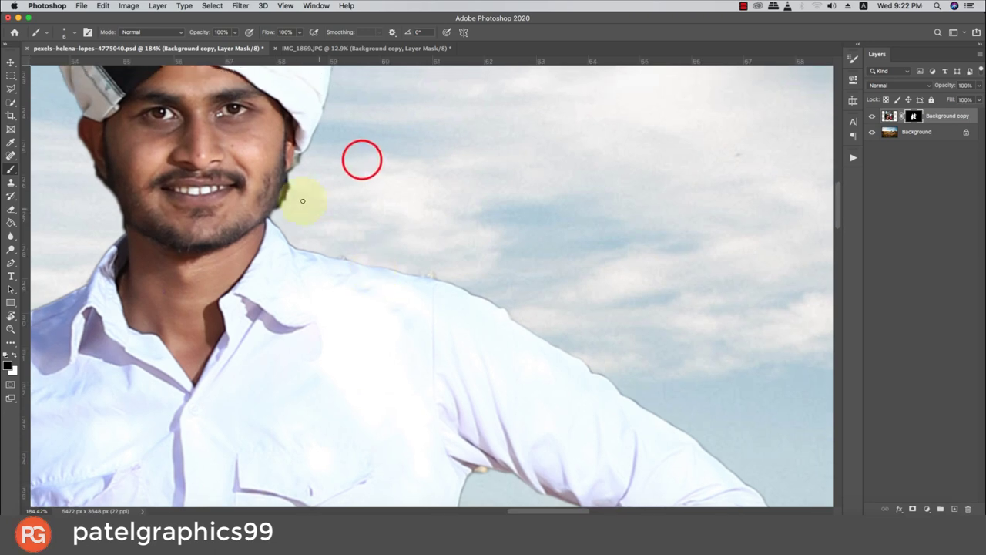
pyautogui.scroll(1, 288, 179)
# Paint the mask along the man's cheek, jaw and white shirt shoulder edges
pyautogui.moveTo(298, 187)
pyautogui.mouseDown()
pyautogui.moveTo(292, 151)
pyautogui.moveTo(292, 164)
pyautogui.mouseUp()
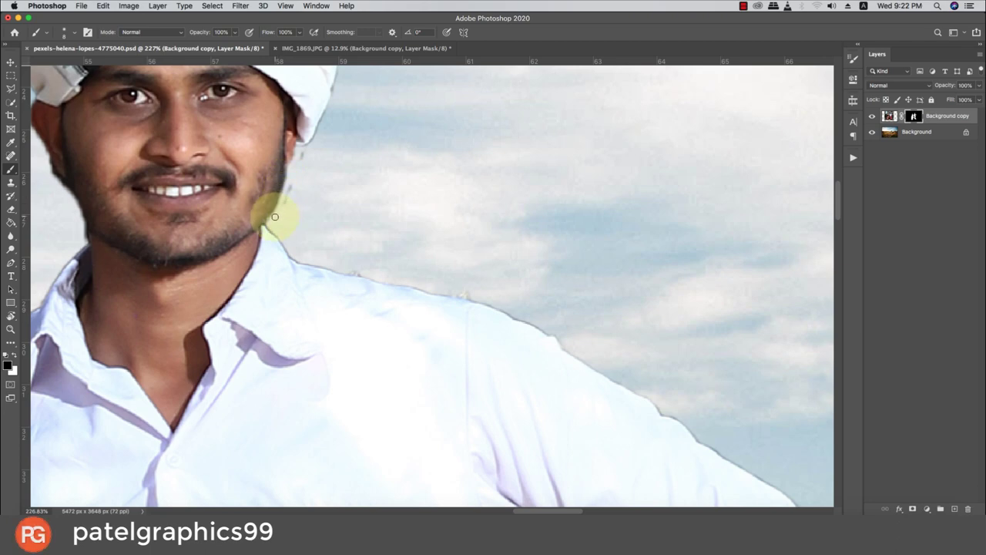
pyautogui.moveTo(292, 188)
pyautogui.mouseDown()
pyautogui.moveTo(275, 219)
pyautogui.moveTo(307, 152)
pyautogui.moveTo(270, 213)
pyautogui.mouseUp()
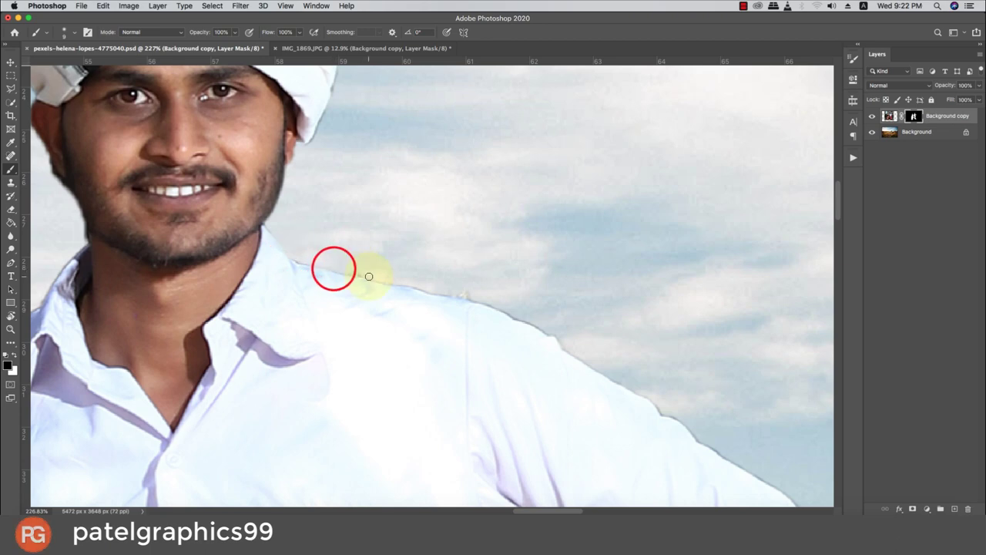
pyautogui.moveTo(368, 275)
pyautogui.mouseDown()
pyautogui.moveTo(410, 285)
pyautogui.moveTo(382, 279)
pyautogui.mouseUp()
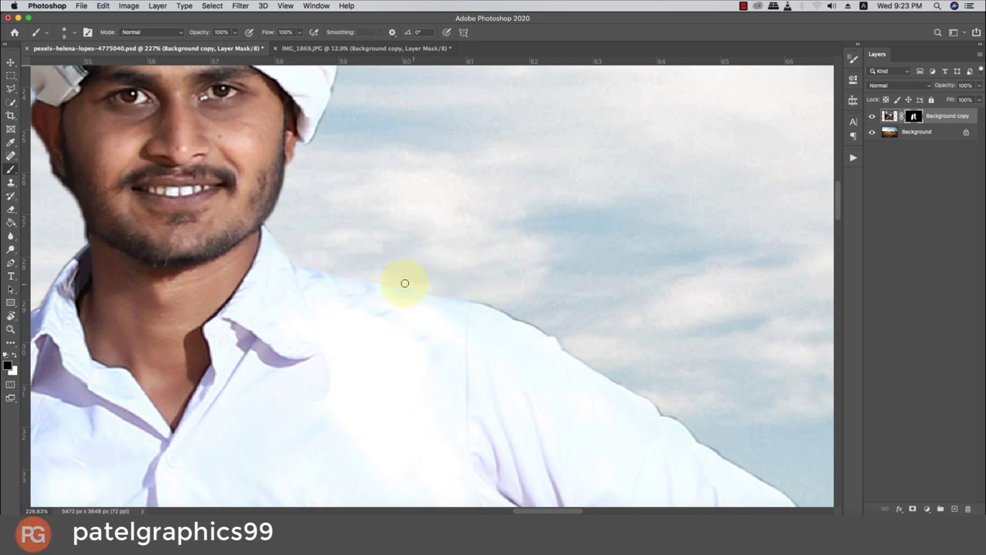
pyautogui.moveTo(480, 276); pyautogui.dragTo(305, 242)
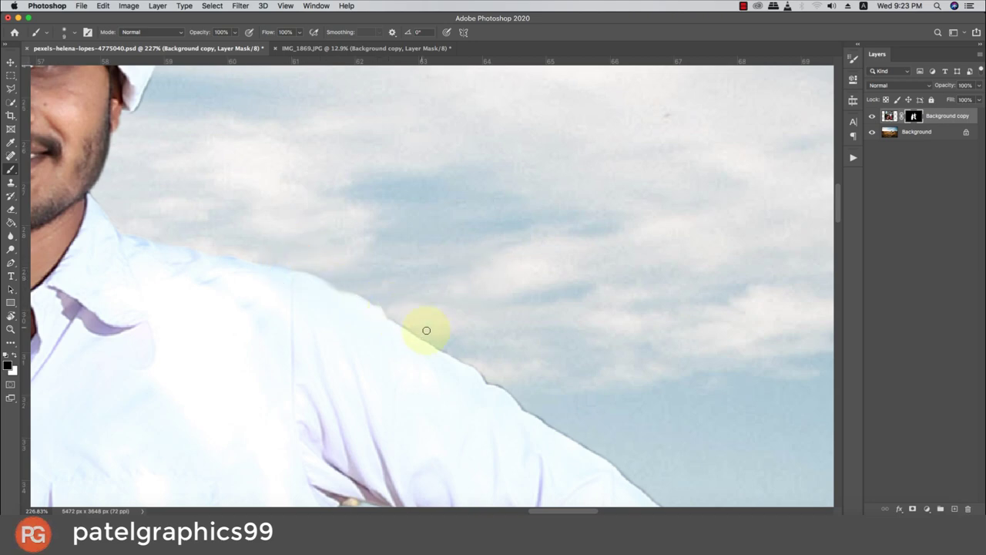
pyautogui.click(474, 362)
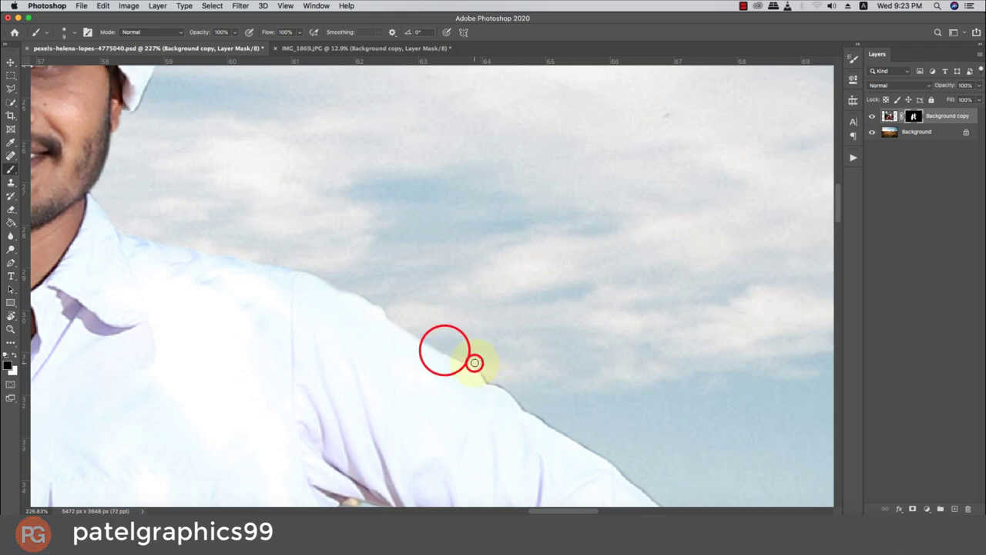
pyautogui.moveTo(476, 362)
pyautogui.mouseDown()
pyautogui.moveTo(487, 380)
pyautogui.moveTo(280, 255)
pyautogui.moveTo(295, 284)
pyautogui.mouseUp()
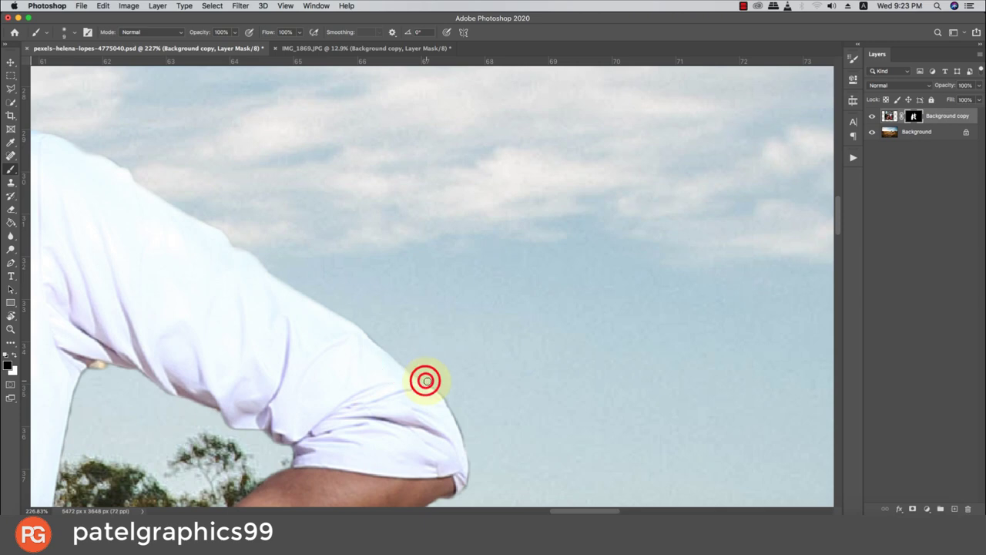
# Paint the mask along the rolled sleeve edge around the elbow
pyautogui.click(426, 380)
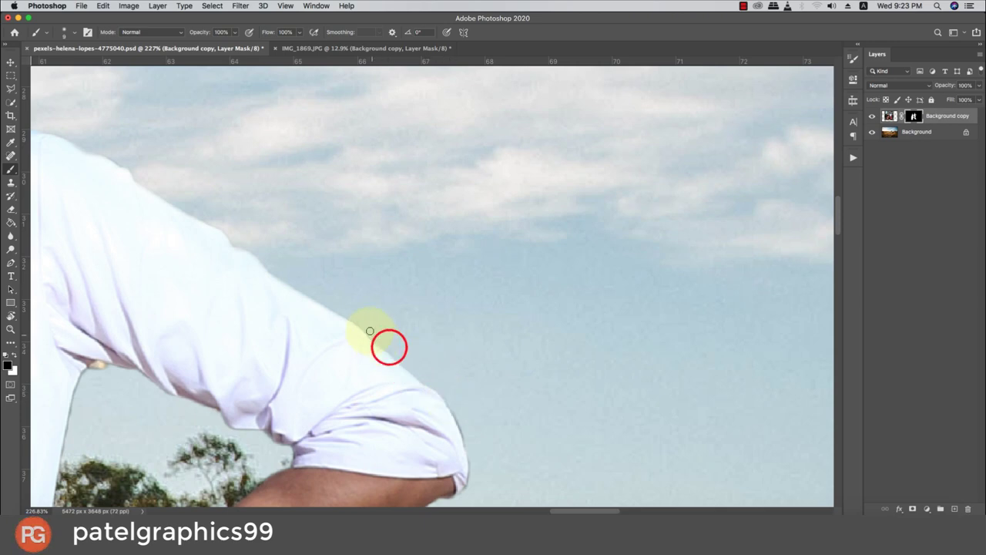
pyautogui.moveTo(434, 337); pyautogui.dragTo(391, 253)
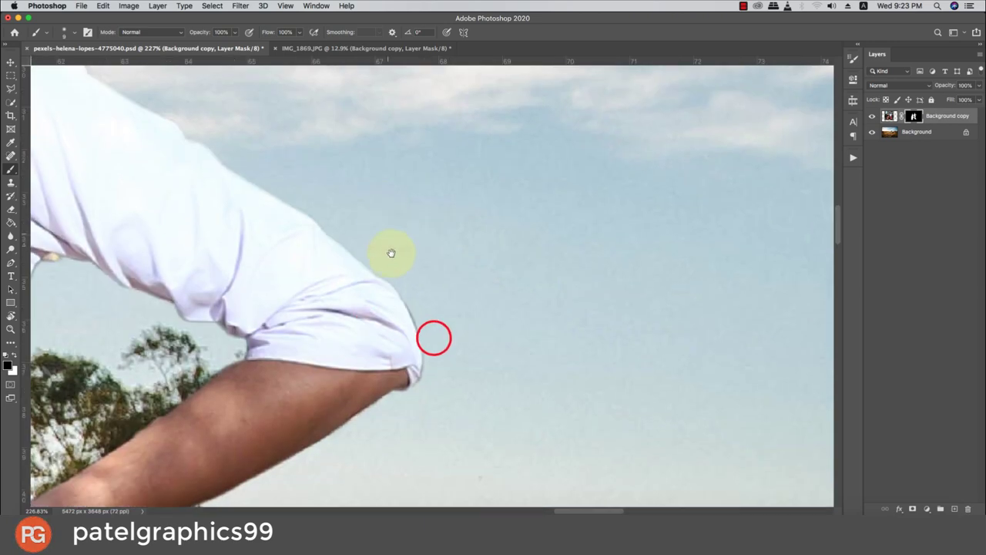
pyautogui.click(421, 332)
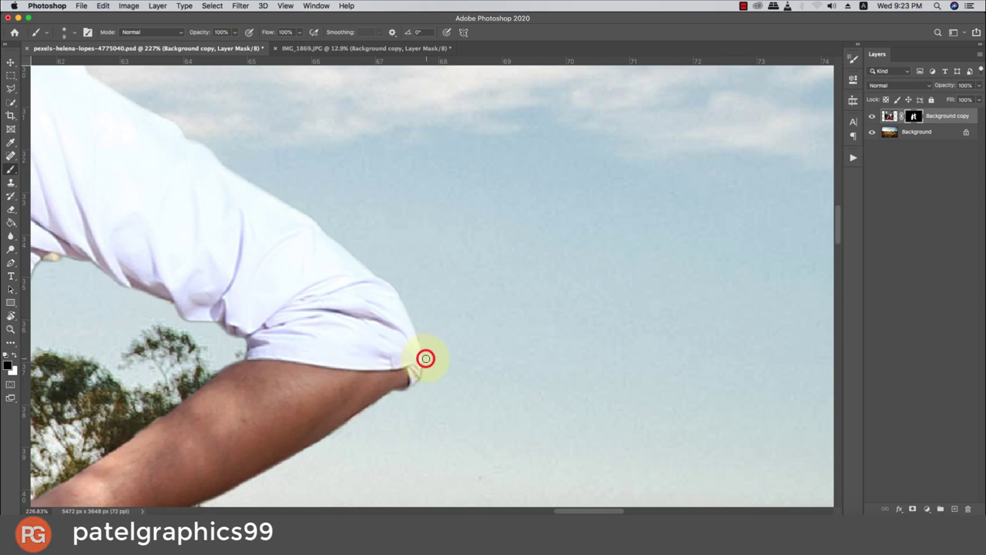
pyautogui.click(420, 378)
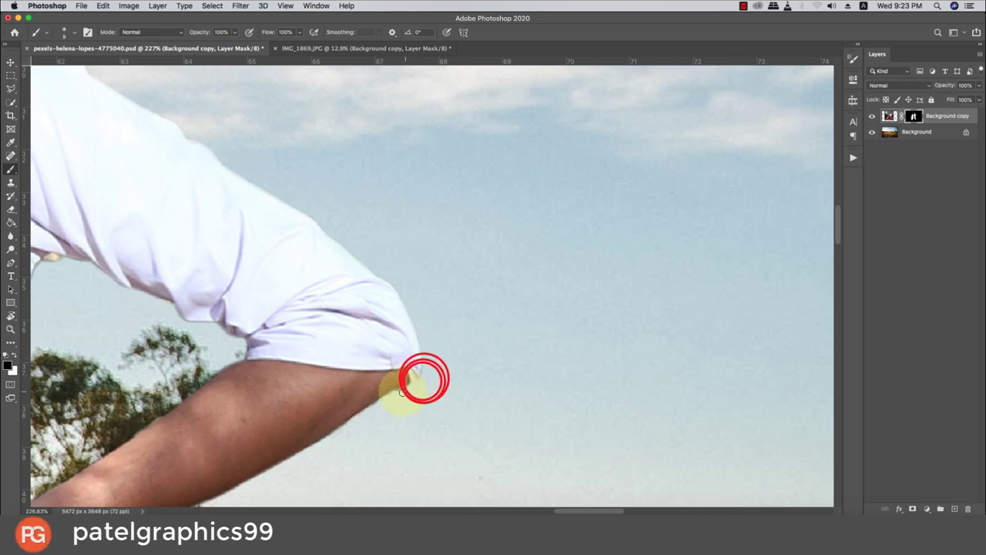
pyautogui.moveTo(400, 390)
pyautogui.mouseDown()
pyautogui.moveTo(446, 227)
pyautogui.moveTo(419, 198)
pyautogui.moveTo(435, 159)
pyautogui.mouseUp()
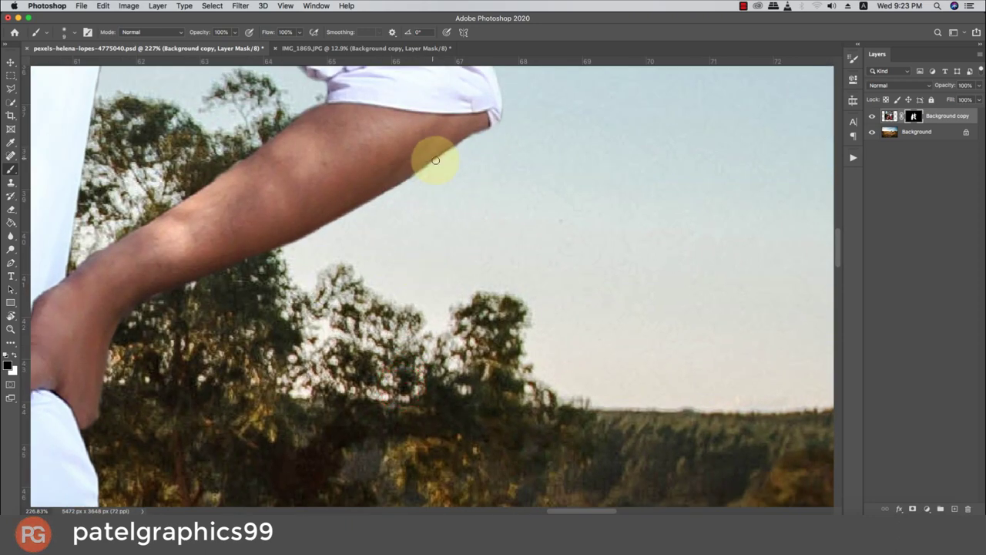
# Paint the mask along the raised forearm and upper arm, and adjust the system volume
pyautogui.click(379, 200)
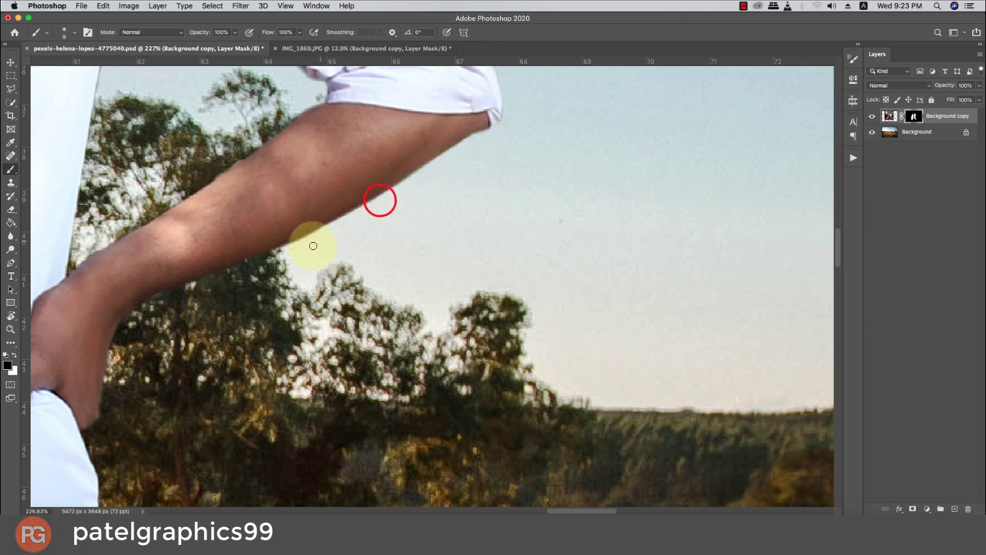
pyautogui.click(306, 243)
pyautogui.click(229, 276)
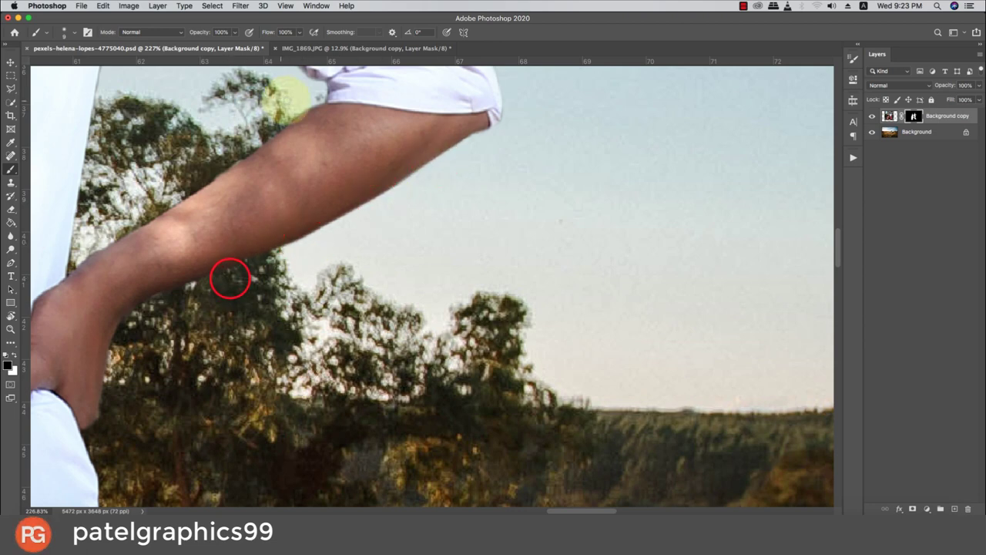
pyautogui.click(291, 108)
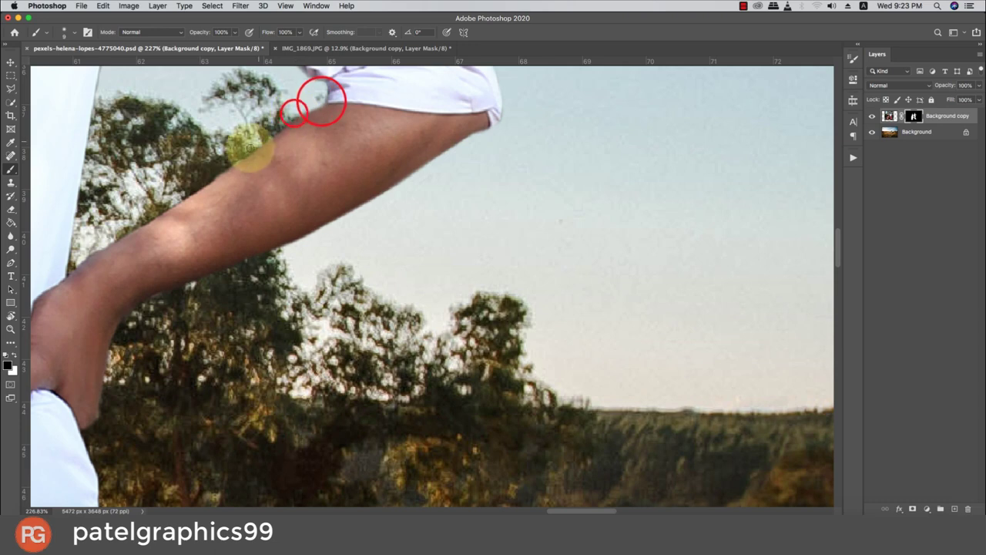
pyautogui.click(219, 174)
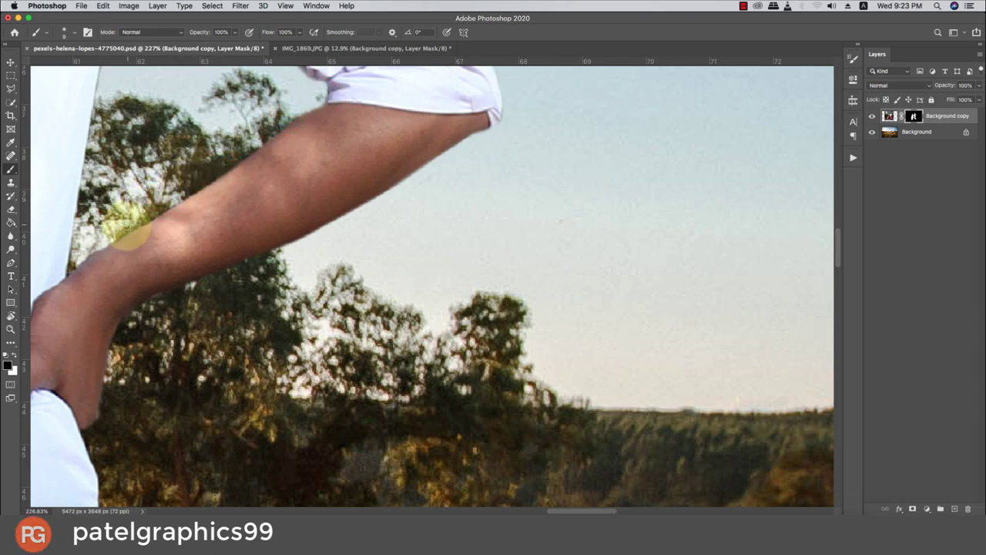
pyautogui.click(73, 258)
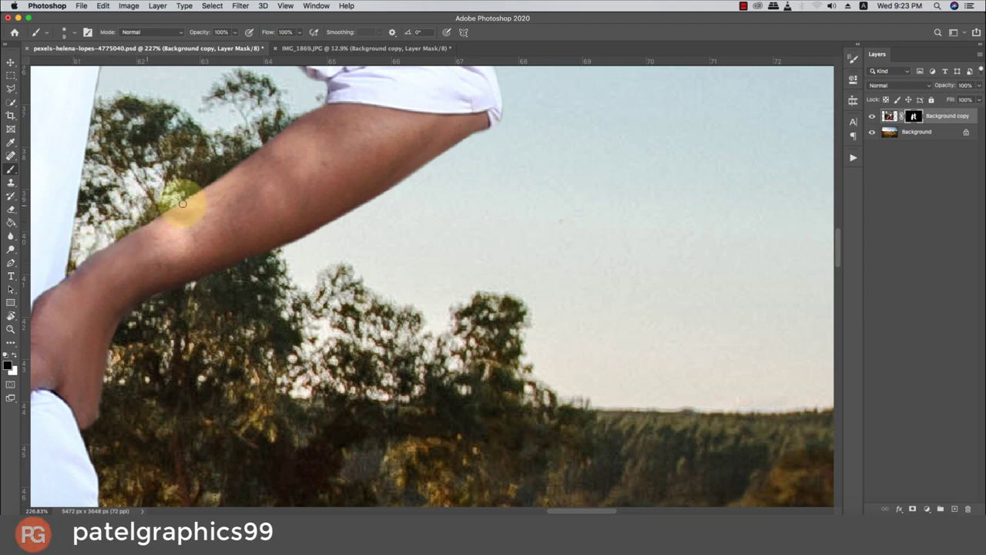
pyautogui.click(832, 7)
pyautogui.moveTo(869, 23); pyautogui.dragTo(879, 25)
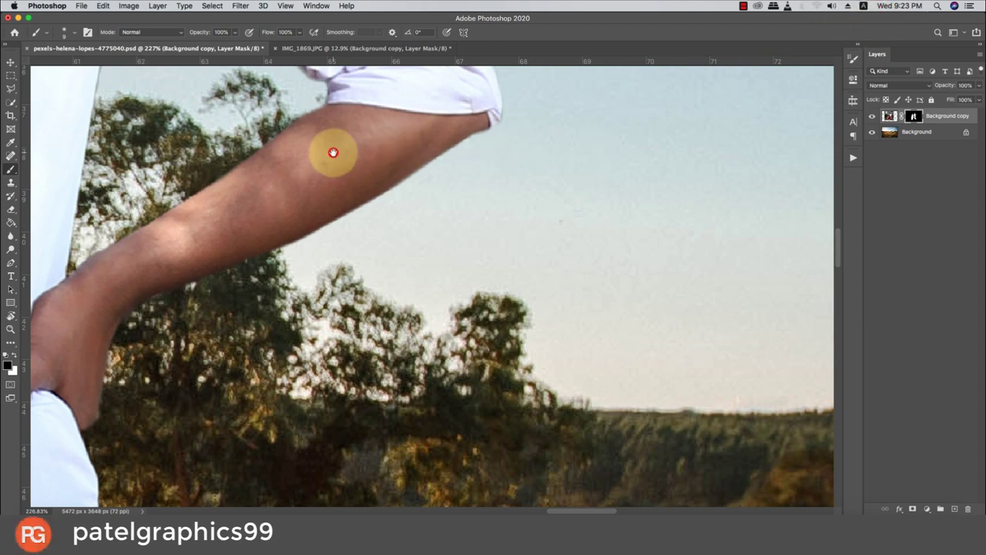
pyautogui.moveTo(331, 153)
pyautogui.mouseDown()
pyautogui.moveTo(524, 269)
pyautogui.moveTo(544, 306)
pyautogui.mouseUp()
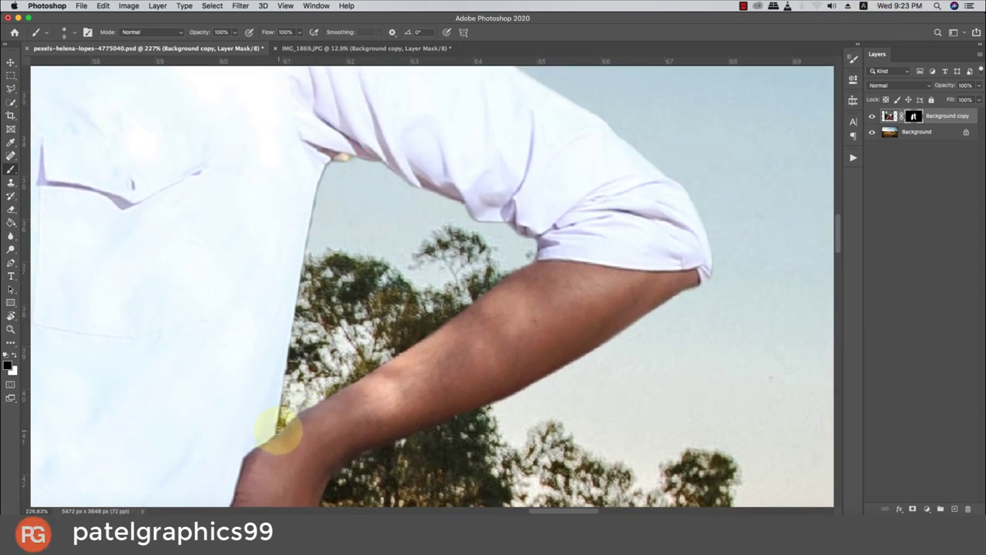
# Paint the mask down the shirt edge under the raised arm, and lower the system volume
pyautogui.moveTo(278, 429); pyautogui.dragTo(322, 236)
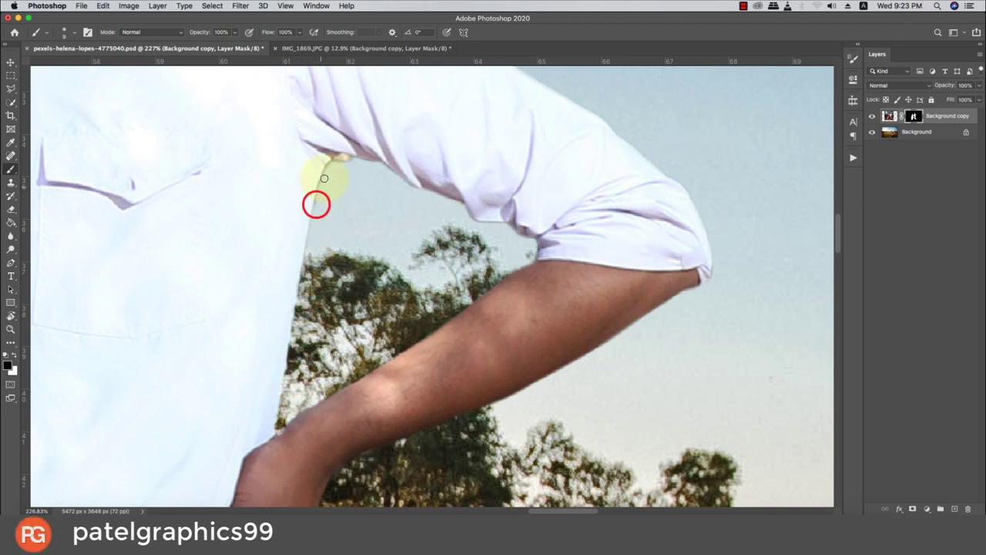
pyautogui.moveTo(322, 170); pyautogui.dragTo(331, 161)
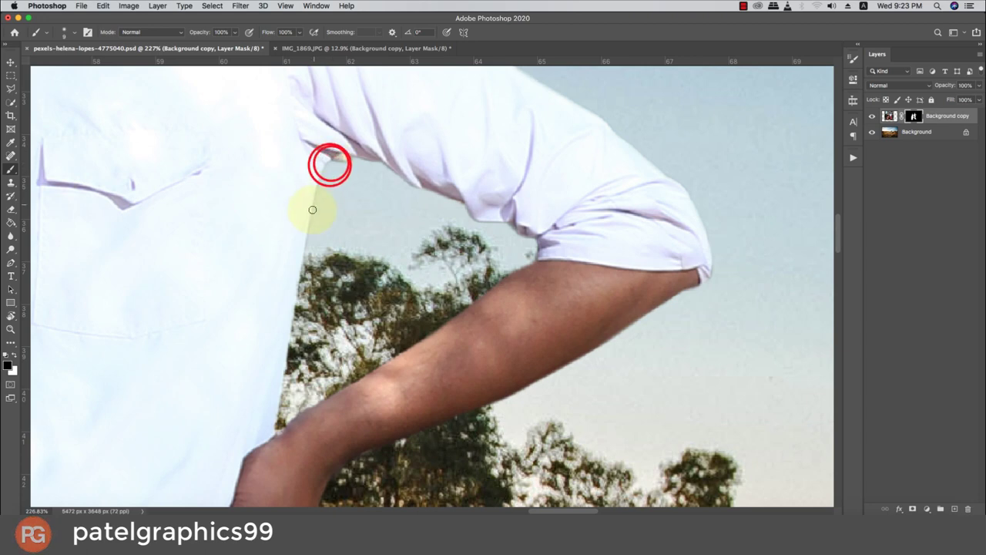
pyautogui.moveTo(313, 217); pyautogui.dragTo(299, 298)
pyautogui.click(300, 299)
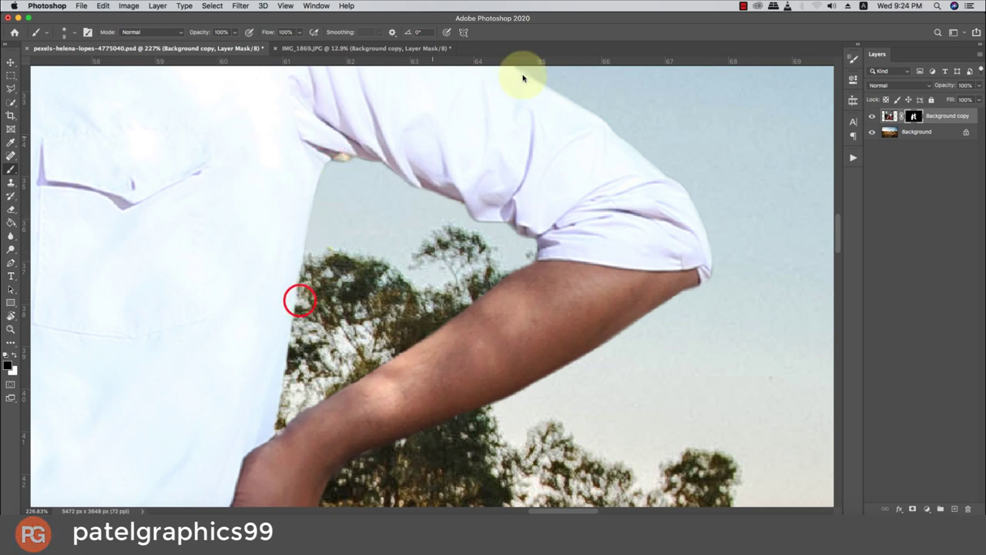
pyautogui.click(831, 6)
pyautogui.click(854, 23)
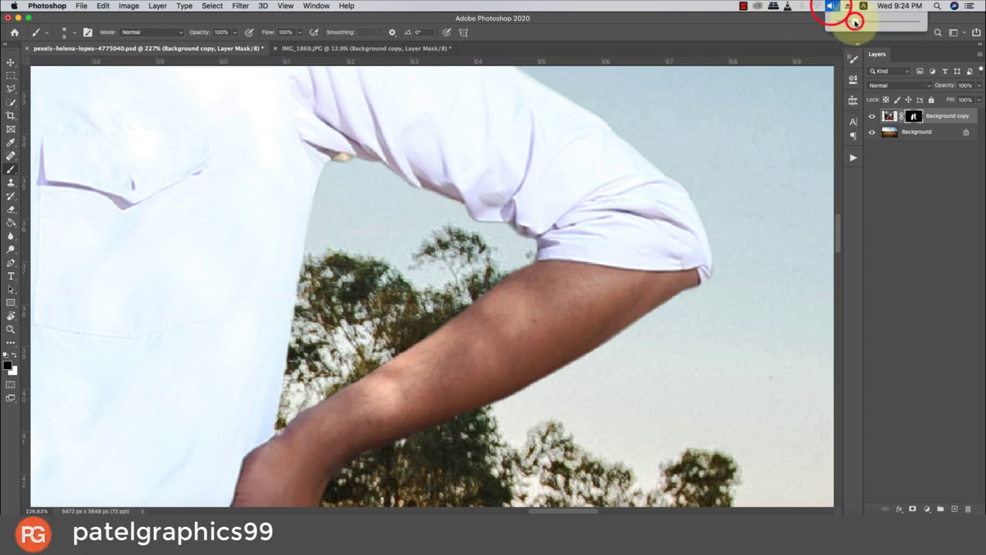
pyautogui.moveTo(861, 23); pyautogui.dragTo(858, 22)
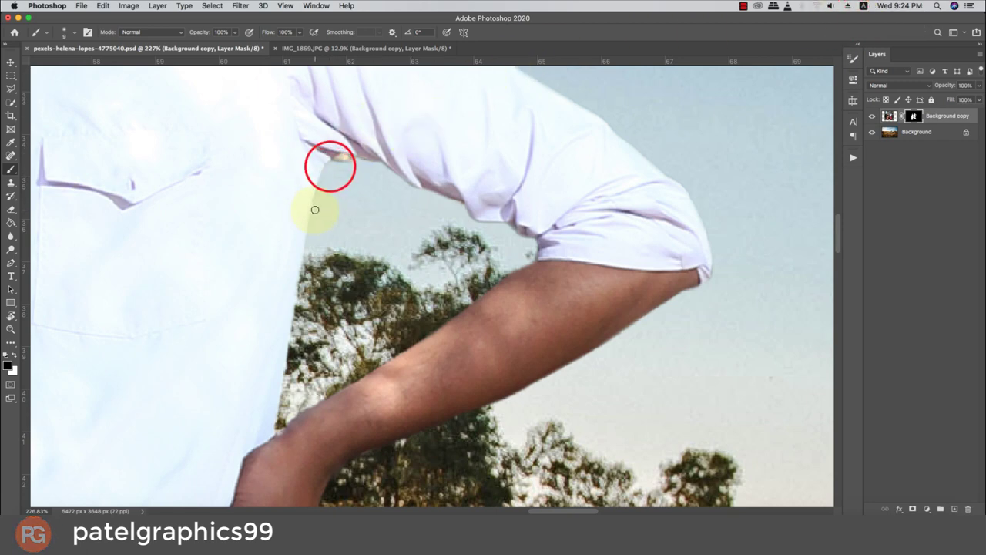
# Refine the mask at the armpit crease, then fit the whole photo in the window
pyautogui.click(310, 253)
pyautogui.scroll(2, 304, 193)
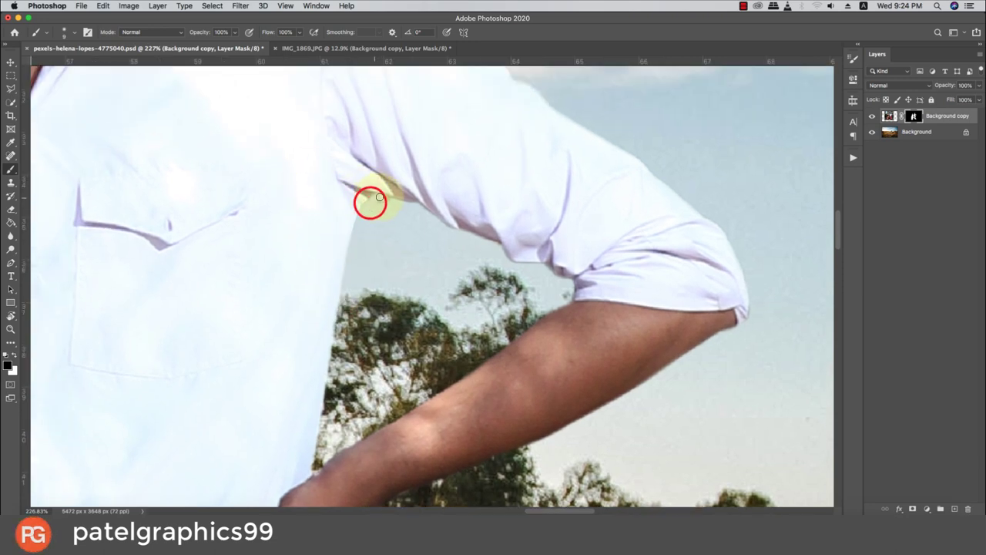
pyautogui.moveTo(379, 197); pyautogui.dragTo(375, 201)
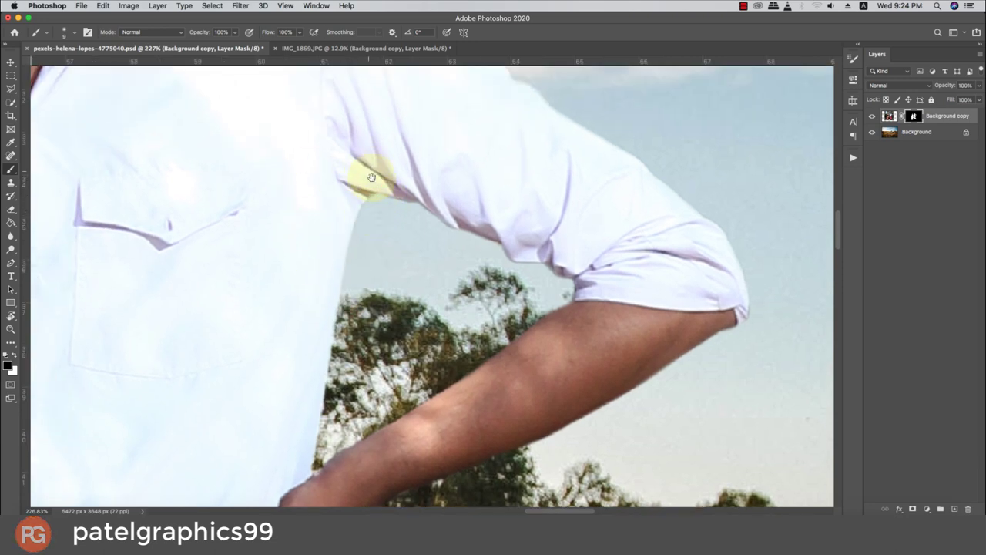
pyautogui.scroll(-5, 423, 145)
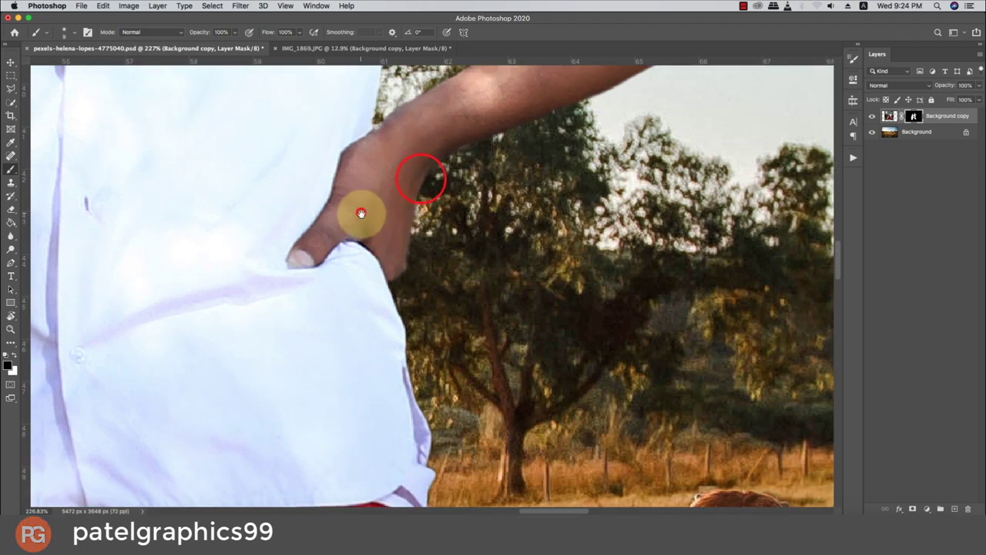
pyautogui.scroll(10, 361, 213)
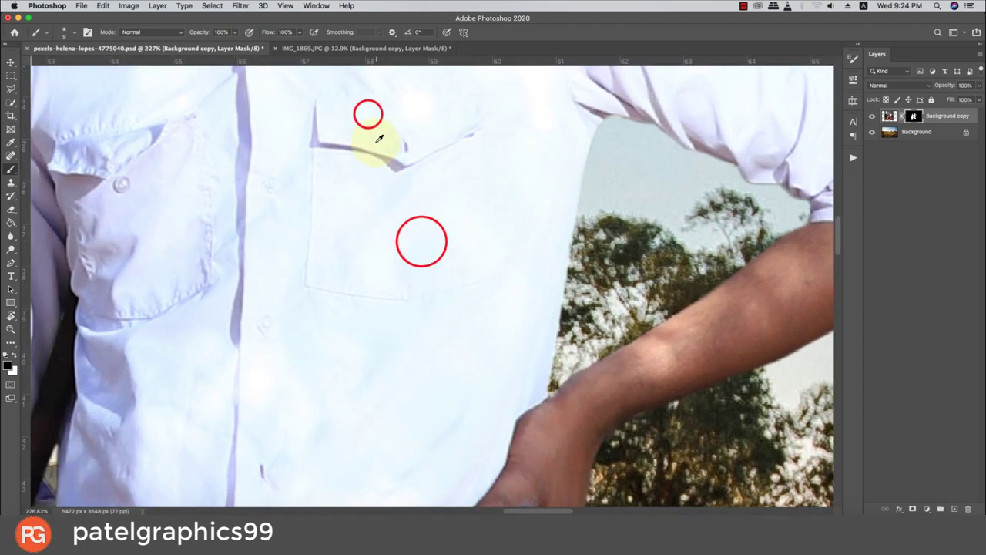
pyautogui.hotkey('ctrl', '0')
pyautogui.scroll(5, 363, 136)
# Zoom and pan to centre the whole couple in the composite
pyautogui.moveTo(440, 301); pyautogui.dragTo(476, 322)
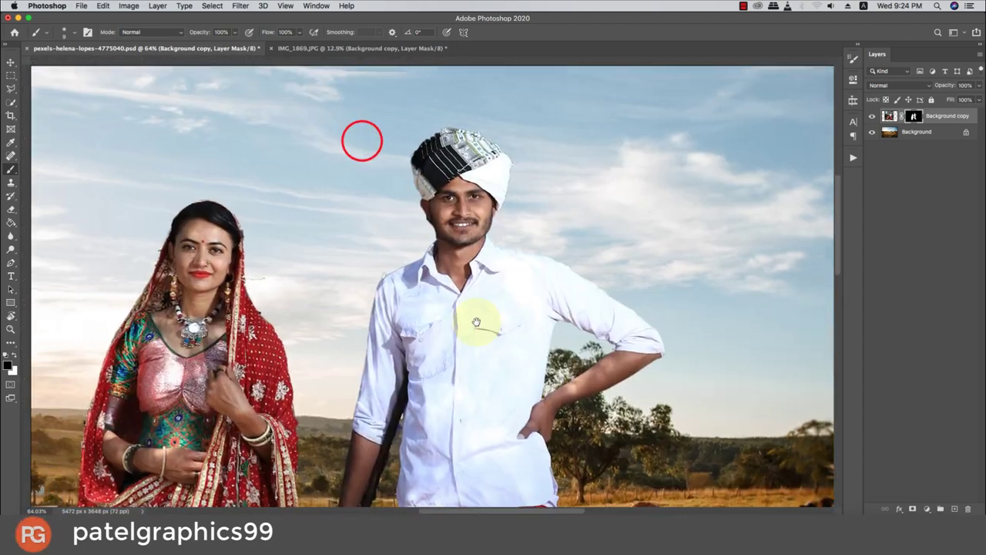
pyautogui.scroll(2, 199, 258)
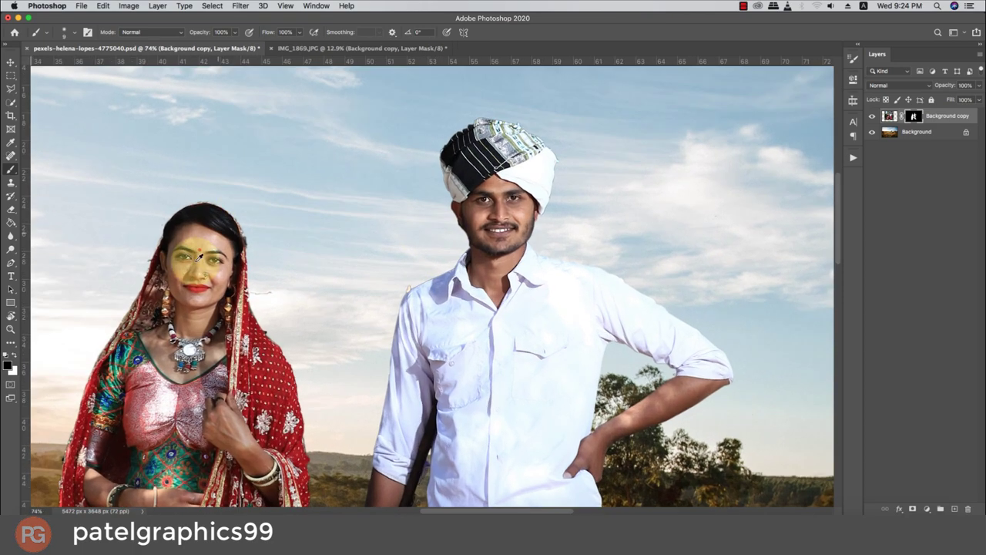
pyautogui.scroll(2, 184, 260)
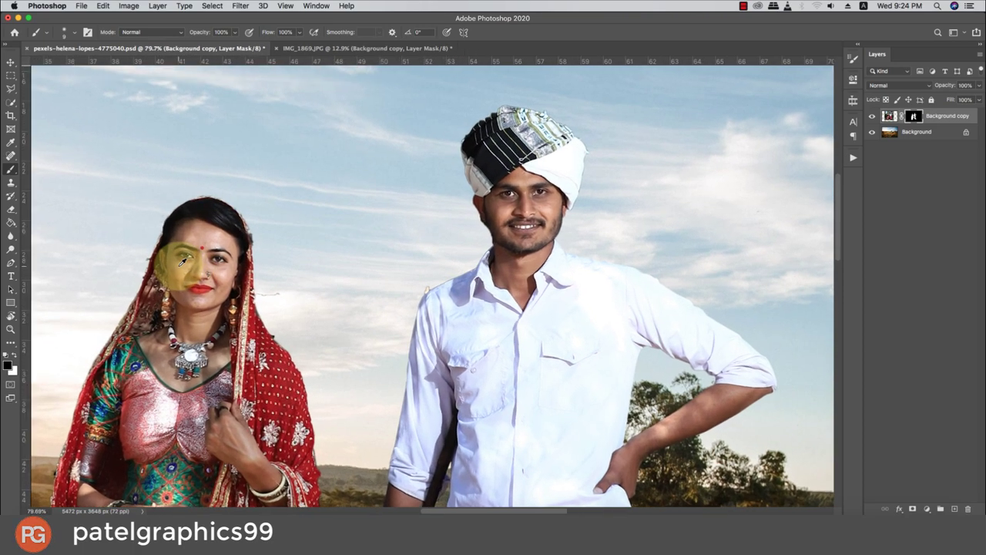
pyautogui.moveTo(164, 303); pyautogui.dragTo(199, 285)
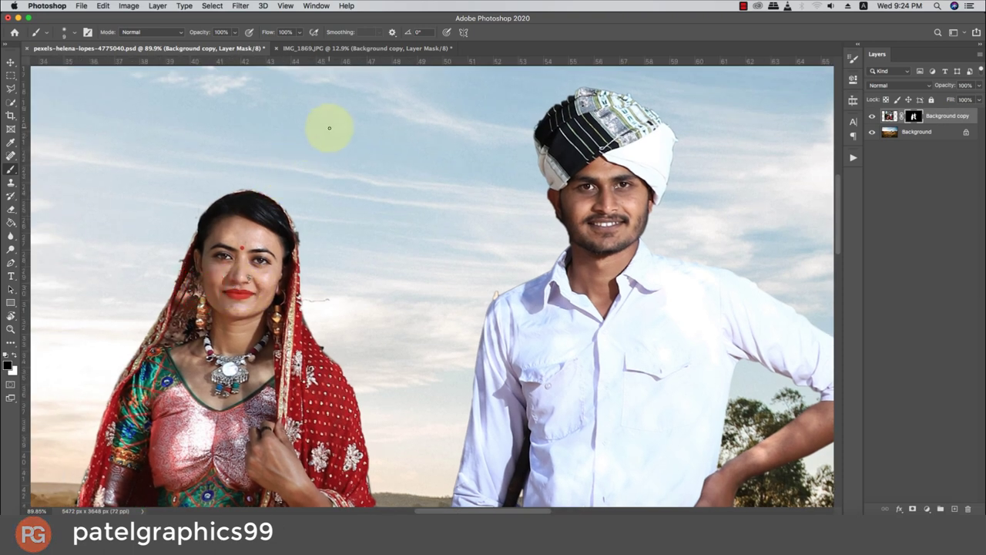
pyautogui.scroll(-5, 562, 317)
pyautogui.scroll(4, 455, 308)
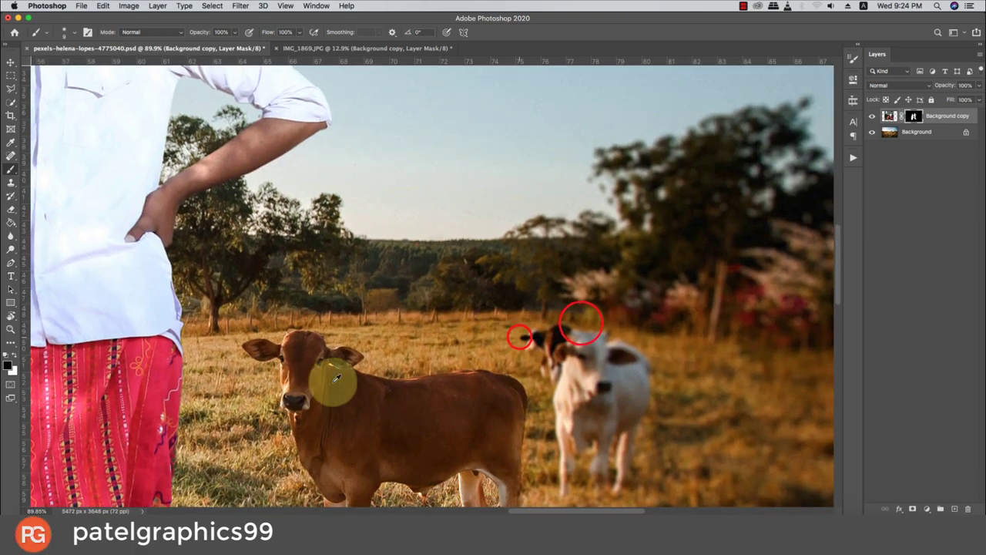
pyautogui.scroll(3, 345, 380)
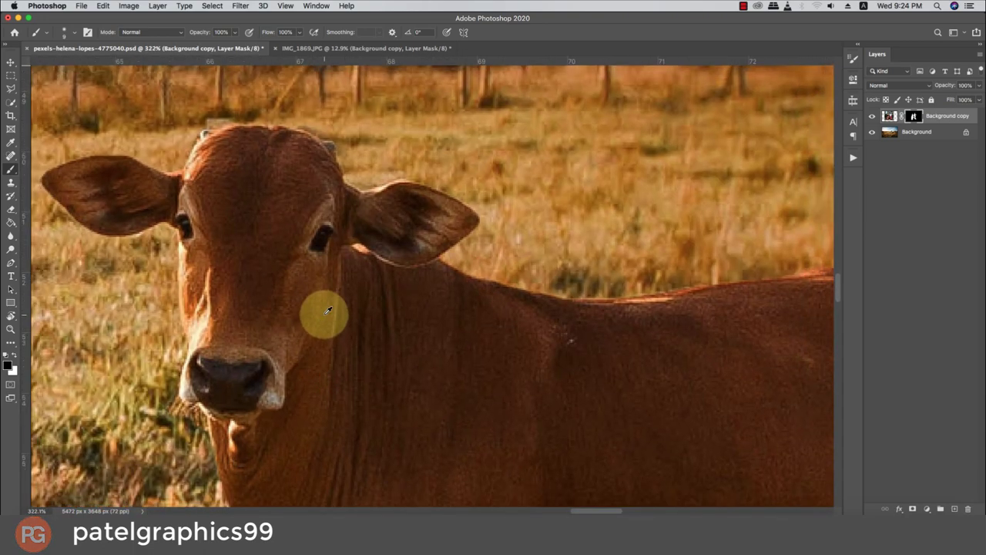
pyautogui.scroll(-1, 324, 313)
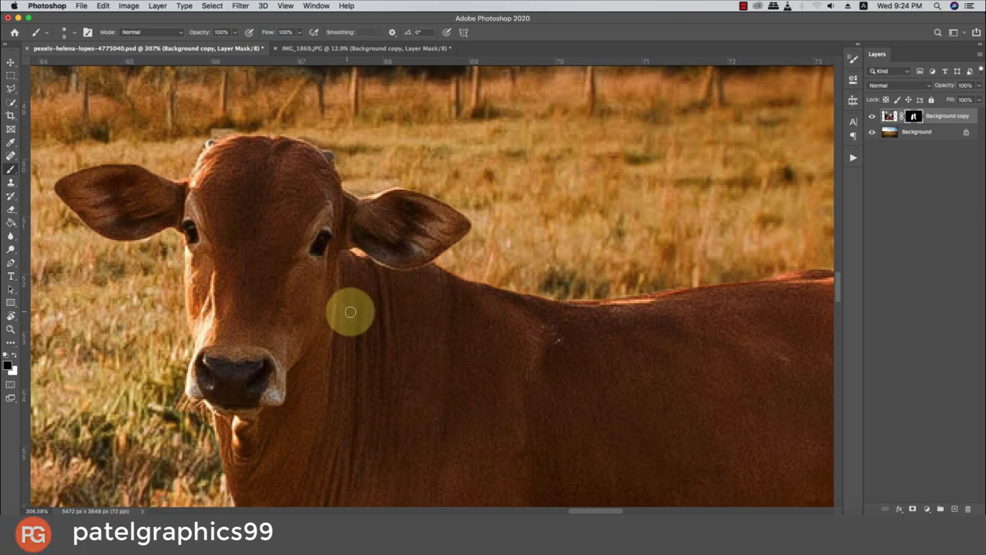
# Pan across the brown and white calves, then zoom toward the man's face
pyautogui.moveTo(451, 353); pyautogui.dragTo(238, 310)
pyautogui.moveTo(513, 347); pyautogui.dragTo(284, 348)
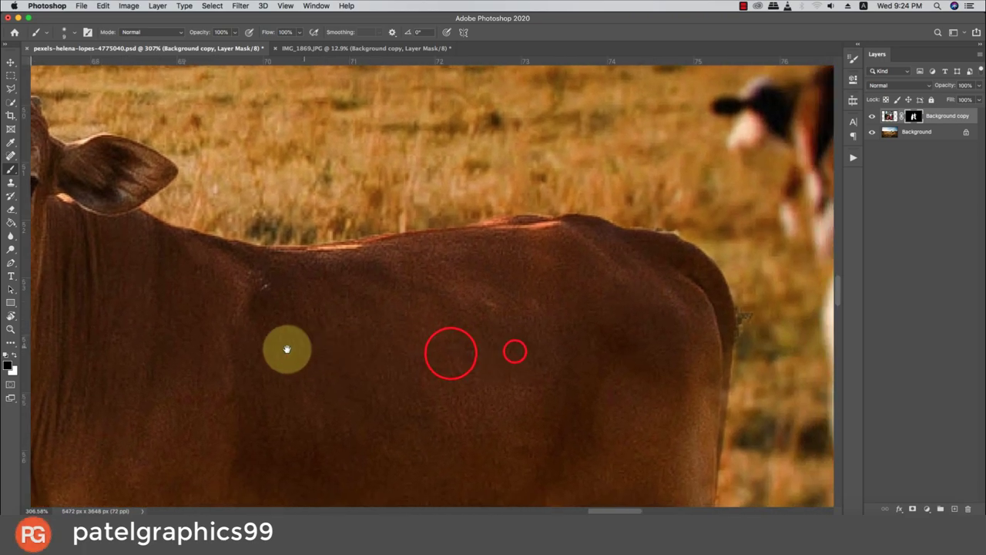
pyautogui.moveTo(808, 308)
pyautogui.mouseDown()
pyautogui.moveTo(418, 297)
pyautogui.moveTo(413, 343)
pyautogui.mouseUp()
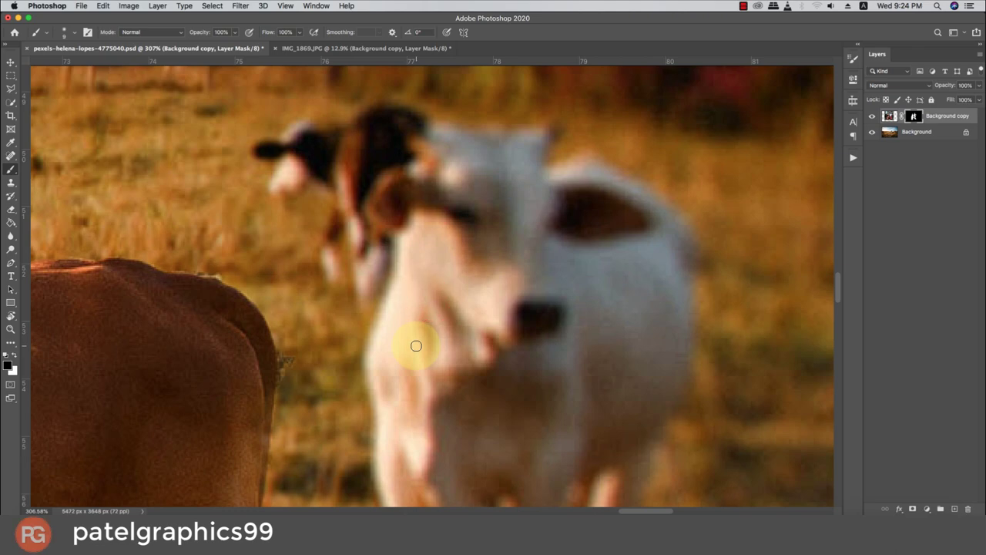
pyautogui.scroll(-5, 409, 305)
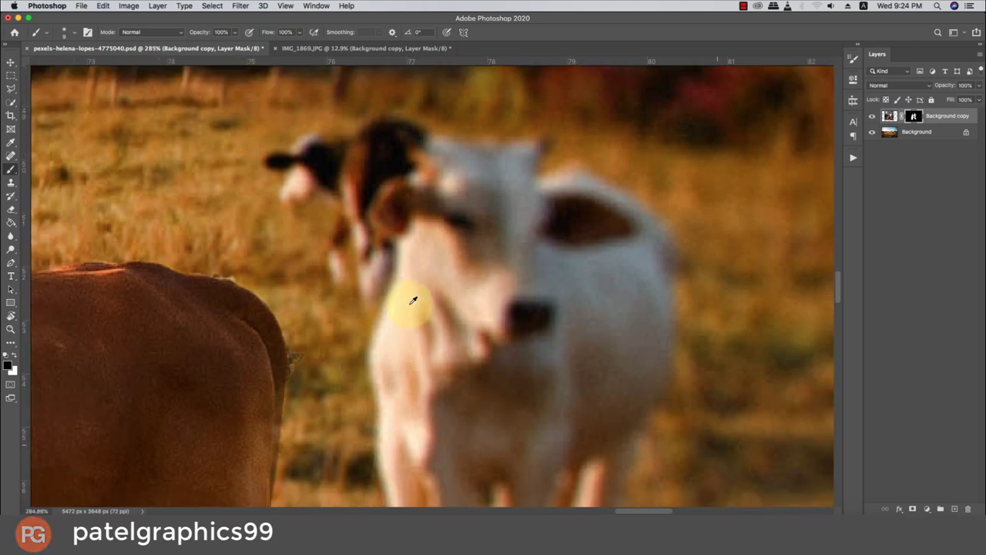
pyautogui.scroll(-10, 401, 295)
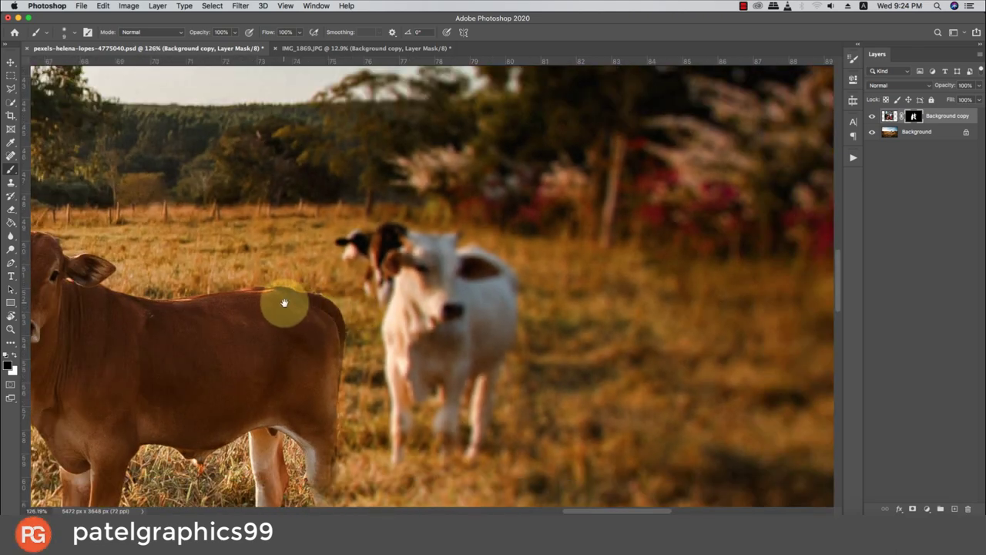
pyautogui.scroll(-5, 282, 304)
pyautogui.scroll(-4, 524, 293)
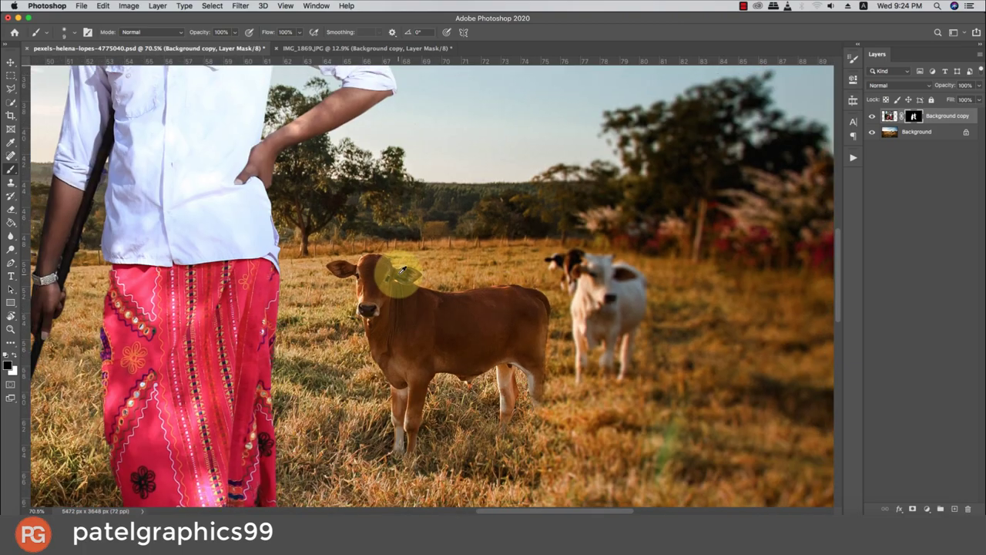
pyautogui.scroll(-4, 398, 274)
pyautogui.scroll(2, 516, 212)
pyautogui.scroll(1, 518, 208)
# Zoom in to about 588% and paint the mask along the turban's side above the ear
pyautogui.scroll(5, 519, 208)
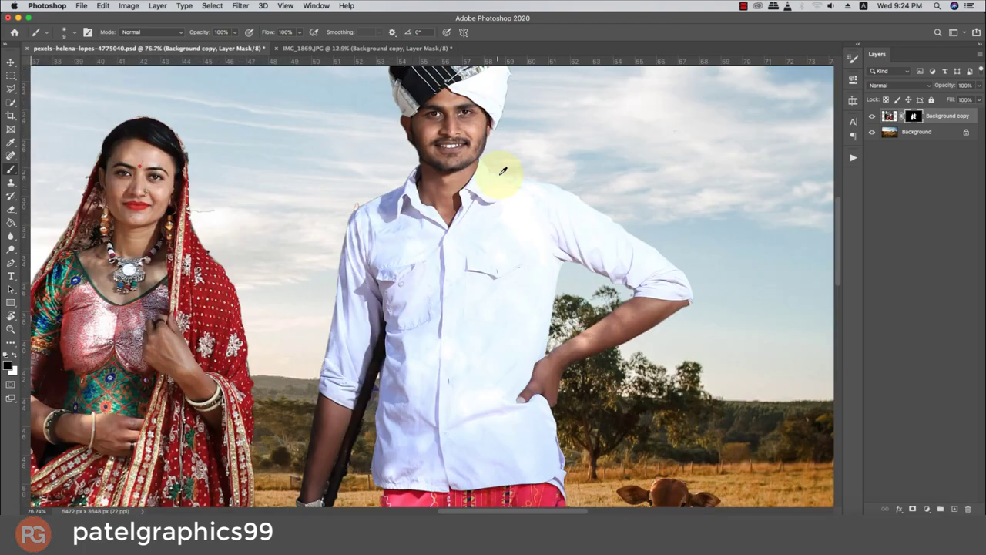
pyautogui.scroll(3, 506, 147)
pyautogui.scroll(2, 478, 193)
pyautogui.scroll(2, 462, 254)
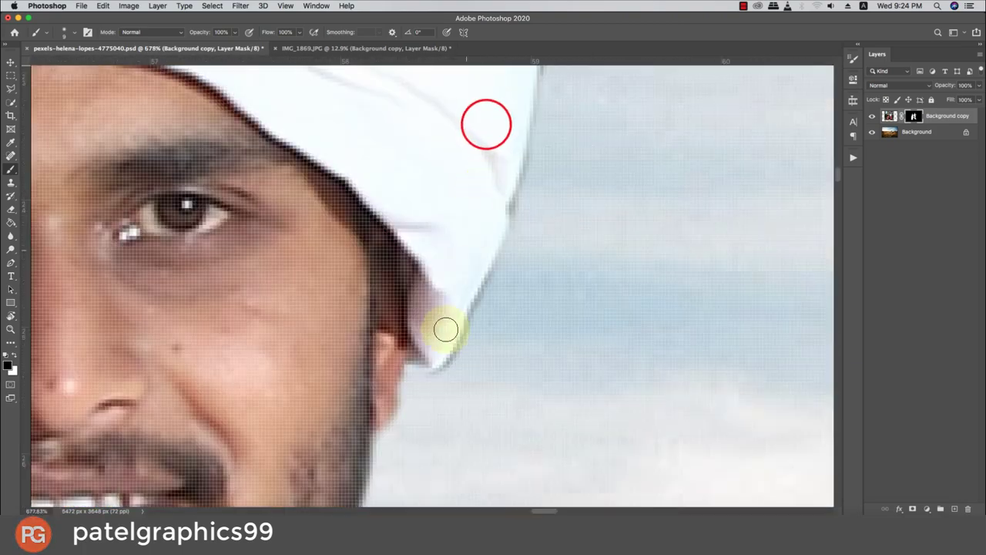
pyautogui.scroll(1, 434, 324)
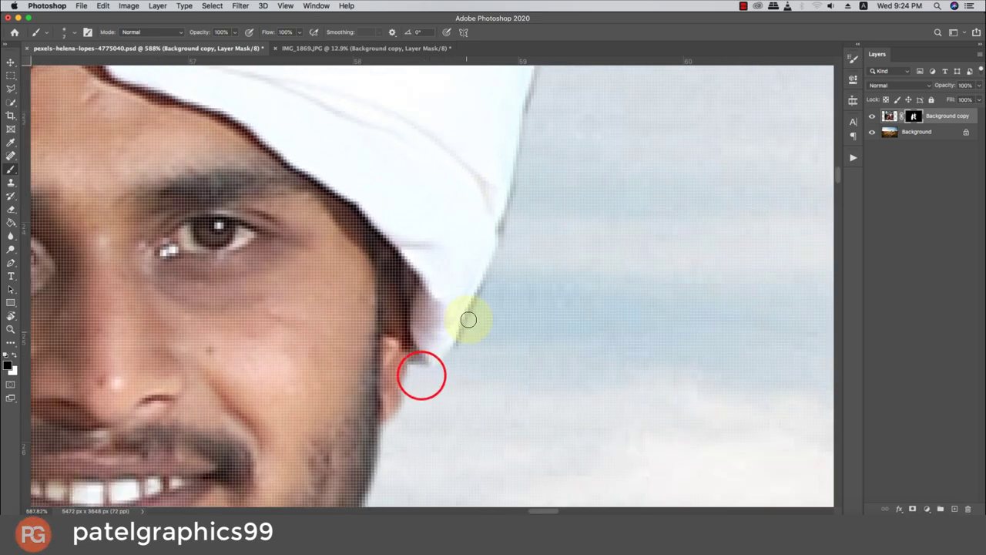
pyautogui.click(485, 274)
pyautogui.click(502, 235)
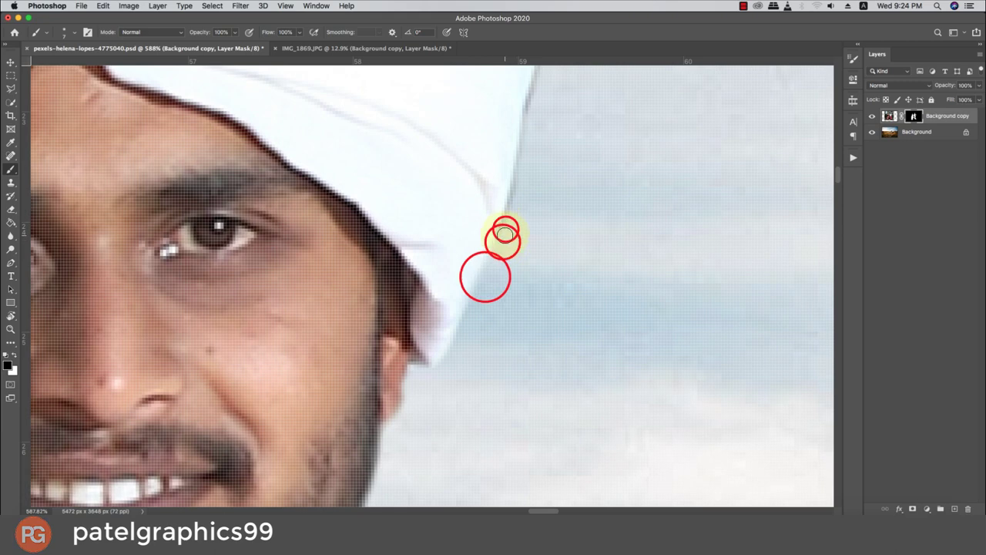
# Paint up the patterned turban edge, hiding the white bulge on the mask
pyautogui.moveTo(517, 184); pyautogui.dragTo(493, 352)
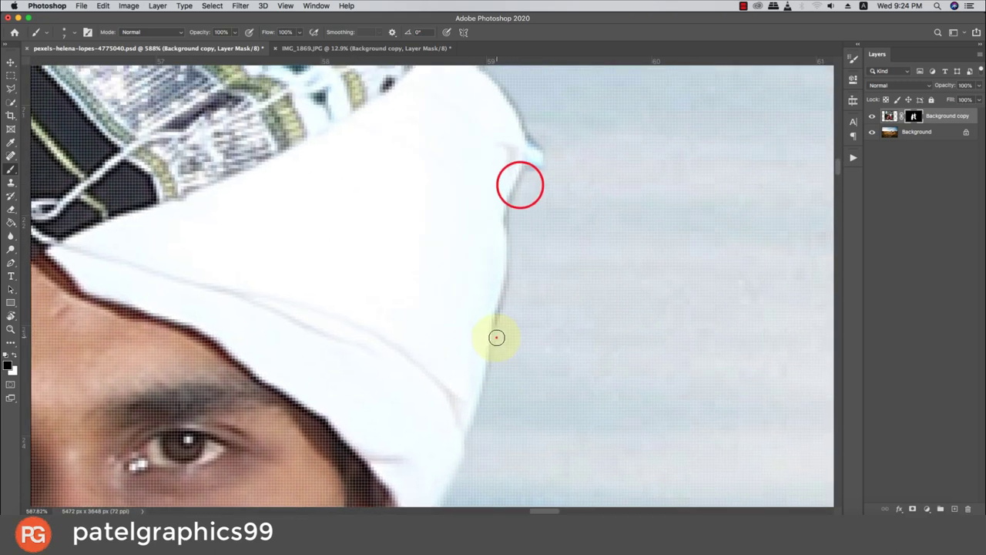
pyautogui.click(496, 339)
pyautogui.click(510, 275)
pyautogui.click(508, 208)
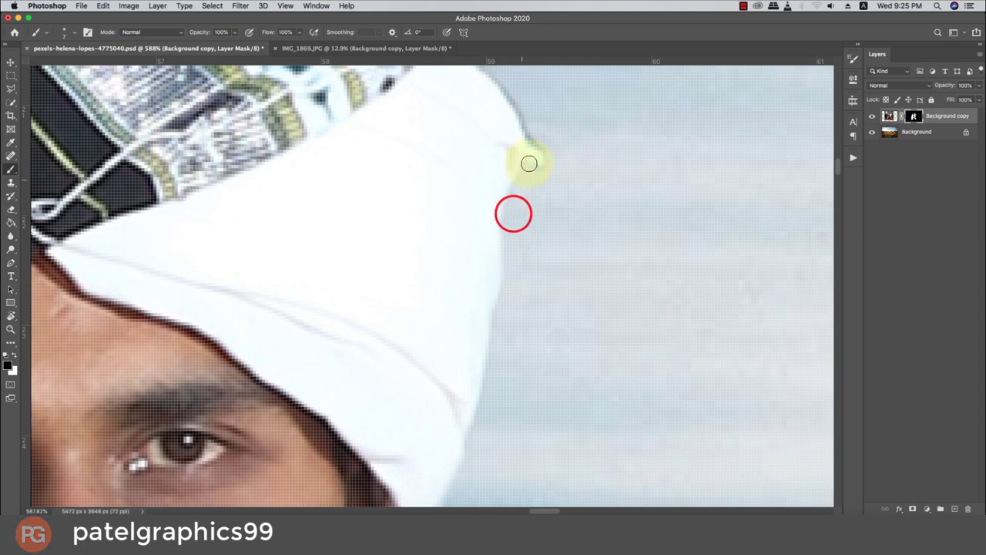
pyautogui.moveTo(529, 164); pyautogui.dragTo(529, 113)
pyautogui.moveTo(547, 148); pyautogui.dragTo(563, 402)
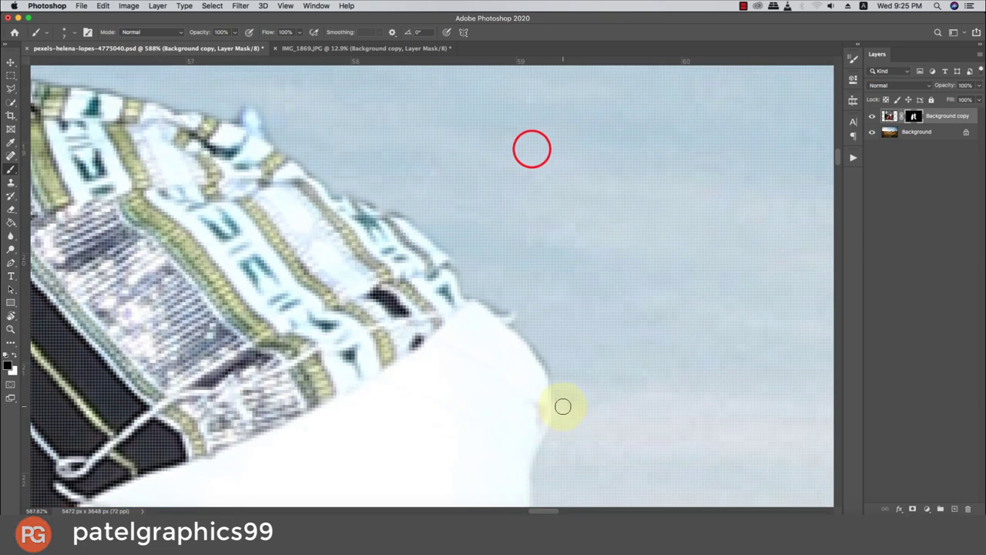
pyautogui.click(562, 401)
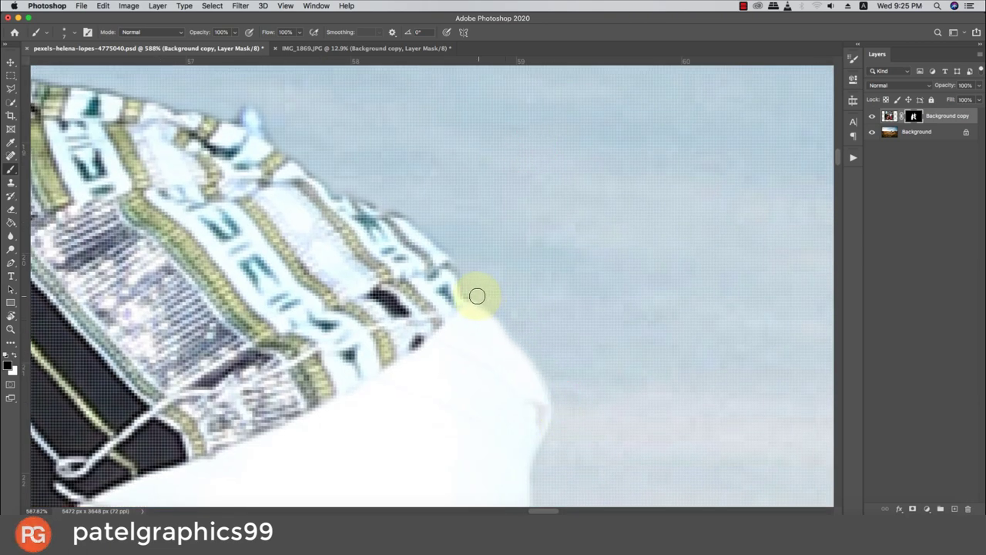
pyautogui.moveTo(492, 327); pyautogui.dragTo(550, 409)
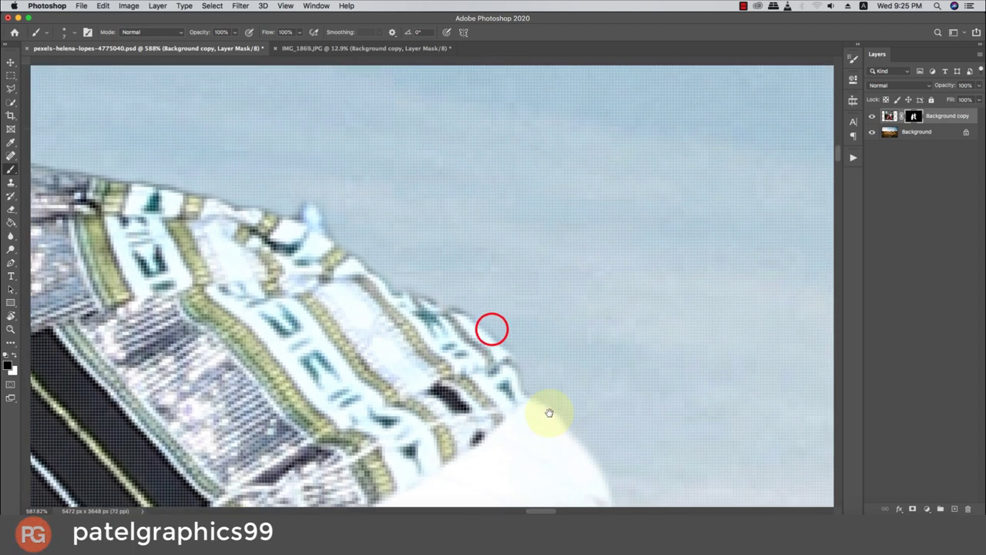
pyautogui.click(529, 385)
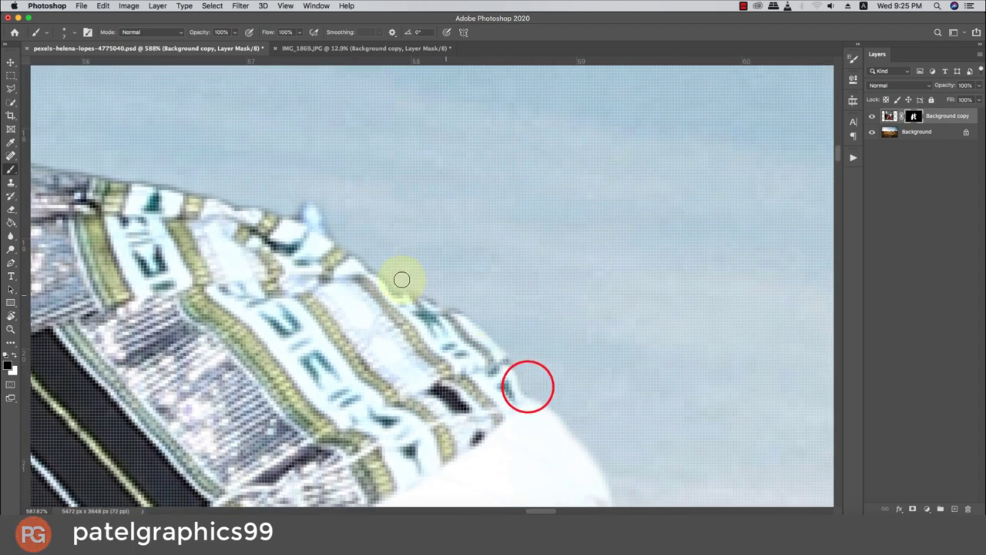
# Clean and smooth the mask along the turban's top edge and top corner
pyautogui.moveTo(365, 252); pyautogui.dragTo(515, 343)
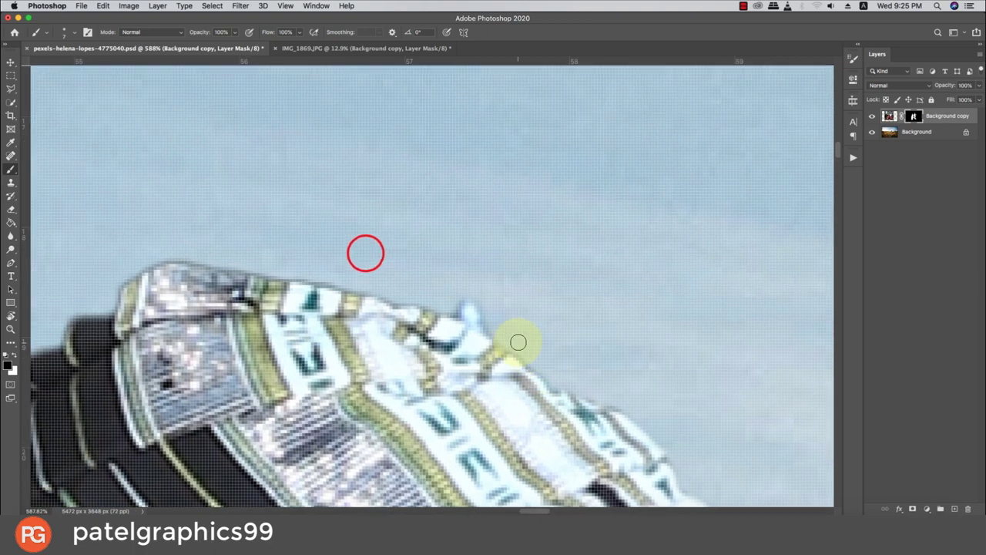
pyautogui.click(504, 335)
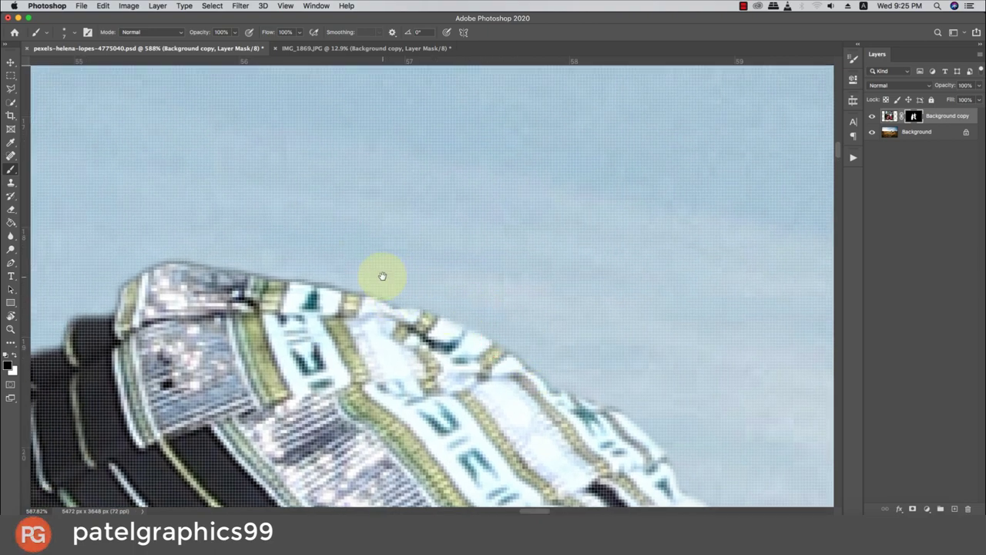
pyautogui.moveTo(379, 277)
pyautogui.mouseDown()
pyautogui.moveTo(635, 328)
pyautogui.moveTo(662, 346)
pyautogui.mouseUp()
pyautogui.click(675, 348)
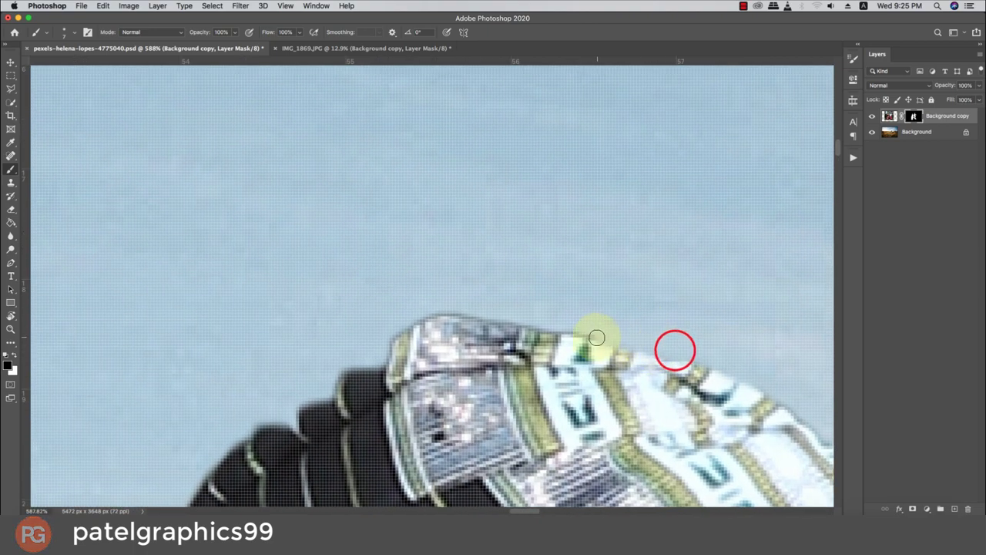
pyautogui.moveTo(464, 308); pyautogui.dragTo(418, 313)
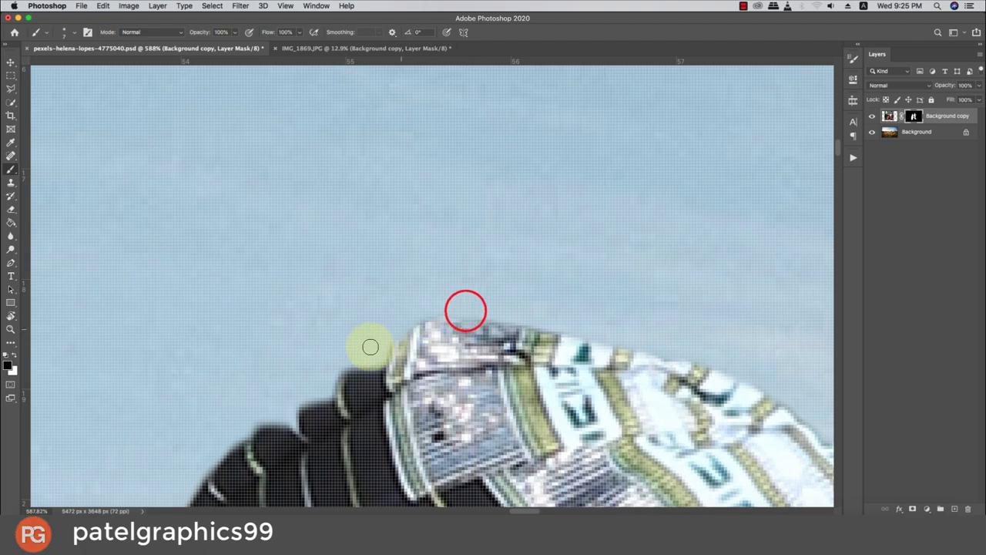
pyautogui.click(412, 341)
# Smooth the mask down the turban's dark left side
pyautogui.click(245, 448)
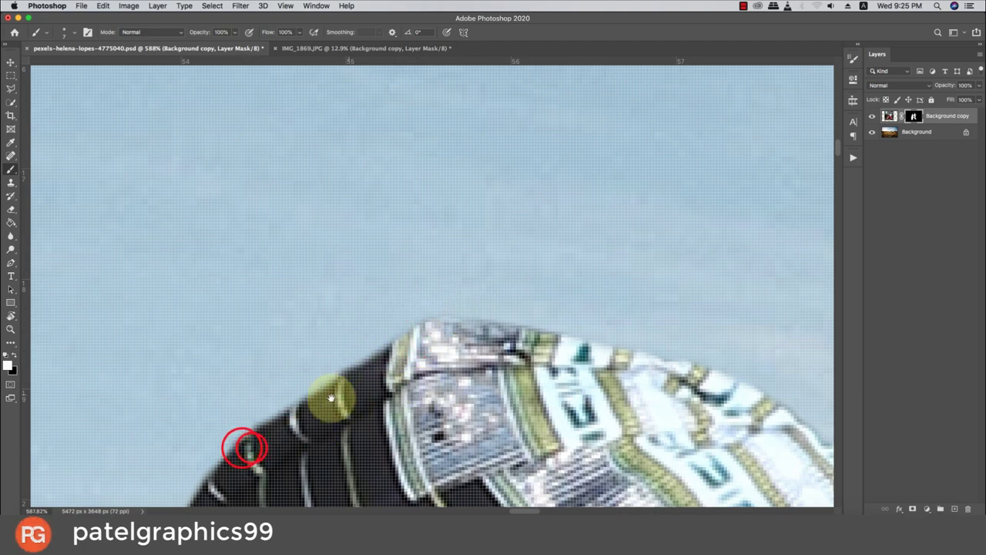
pyautogui.moveTo(335, 395); pyautogui.dragTo(543, 255)
pyautogui.click(581, 200)
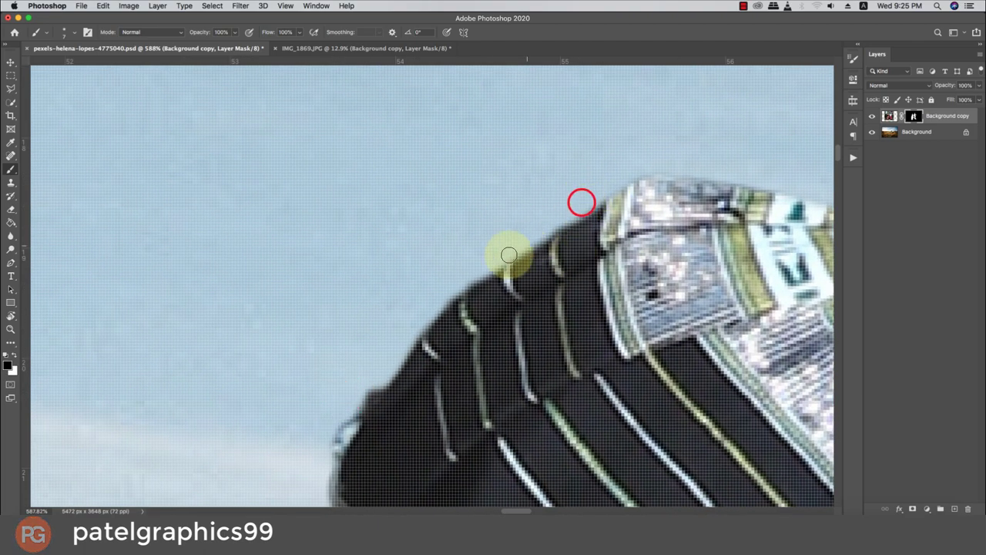
pyautogui.click(472, 280)
pyautogui.click(418, 330)
pyautogui.click(374, 393)
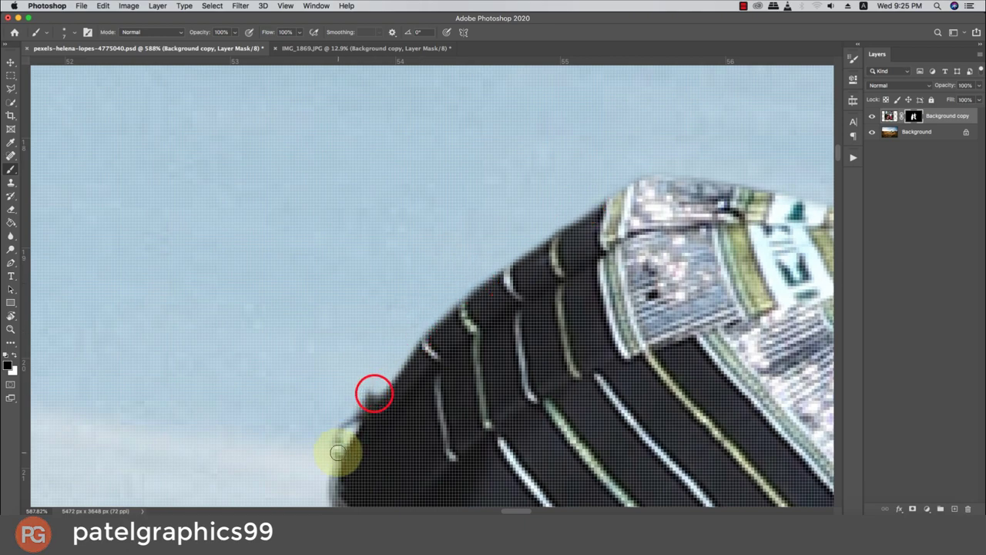
pyautogui.click(336, 452)
# Smooth the mask down the lower left edge of the turban
pyautogui.moveTo(330, 447); pyautogui.dragTo(440, 227)
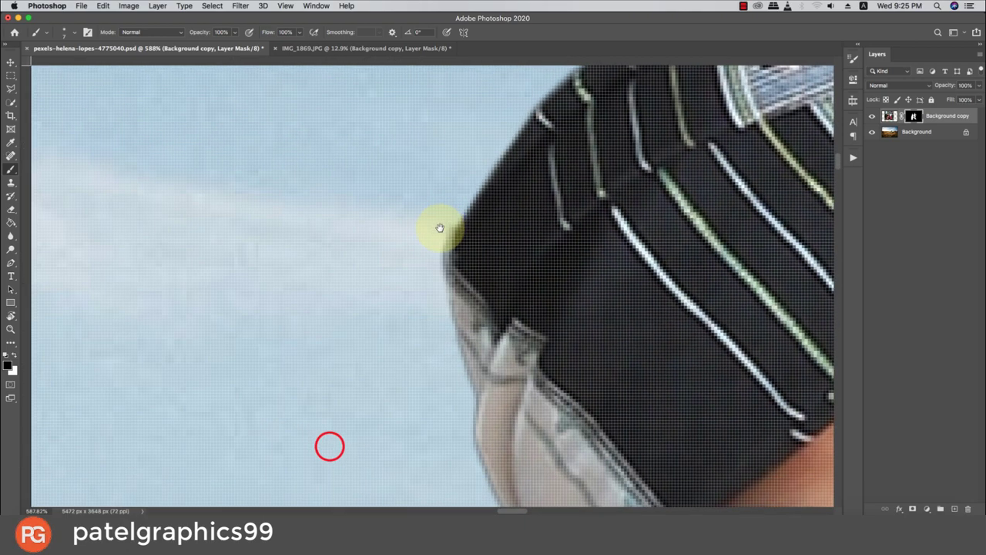
pyautogui.click(455, 220)
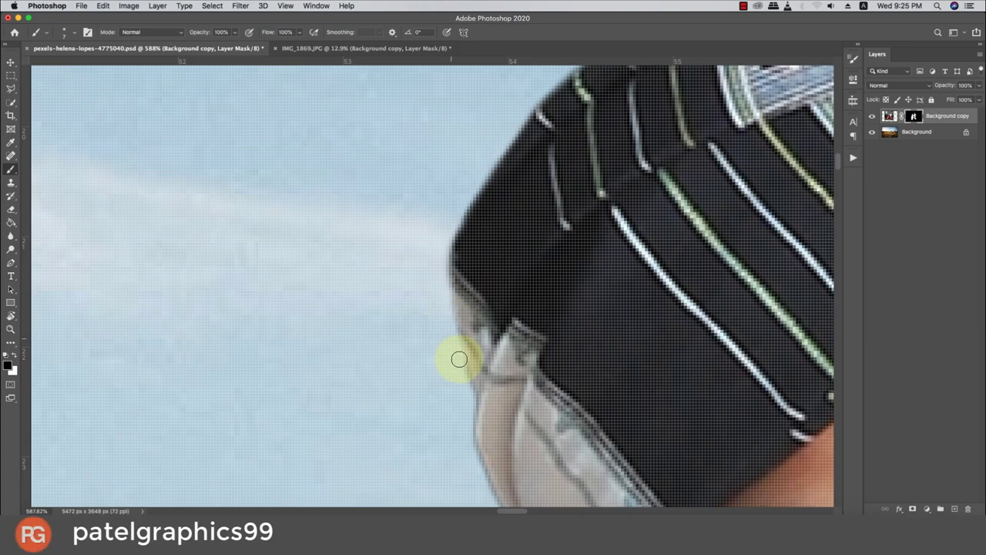
pyautogui.moveTo(467, 443); pyautogui.dragTo(440, 183)
pyautogui.click(442, 178)
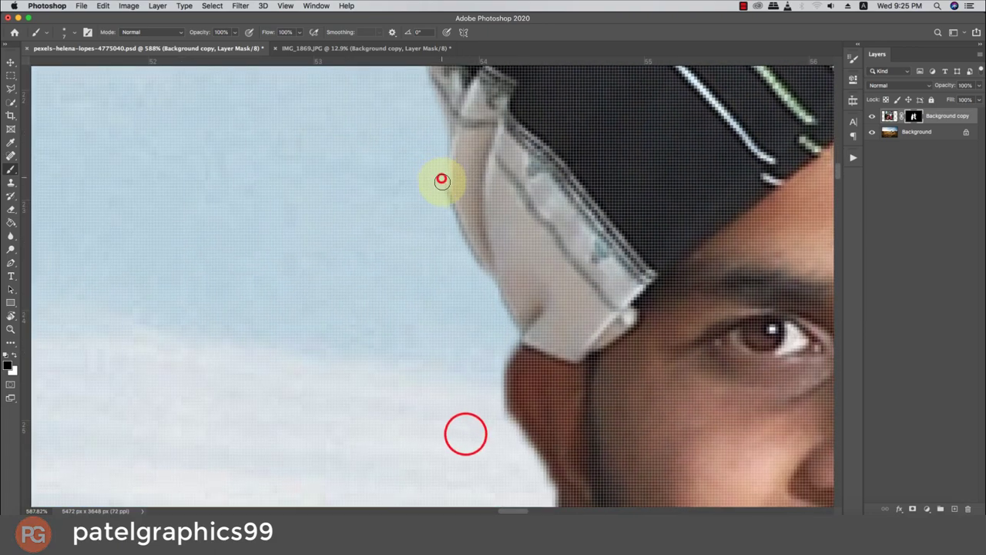
pyautogui.moveTo(457, 227)
pyautogui.mouseDown()
pyautogui.moveTo(508, 322)
pyautogui.moveTo(447, 136)
pyautogui.moveTo(455, 216)
pyautogui.moveTo(512, 333)
pyautogui.mouseUp()
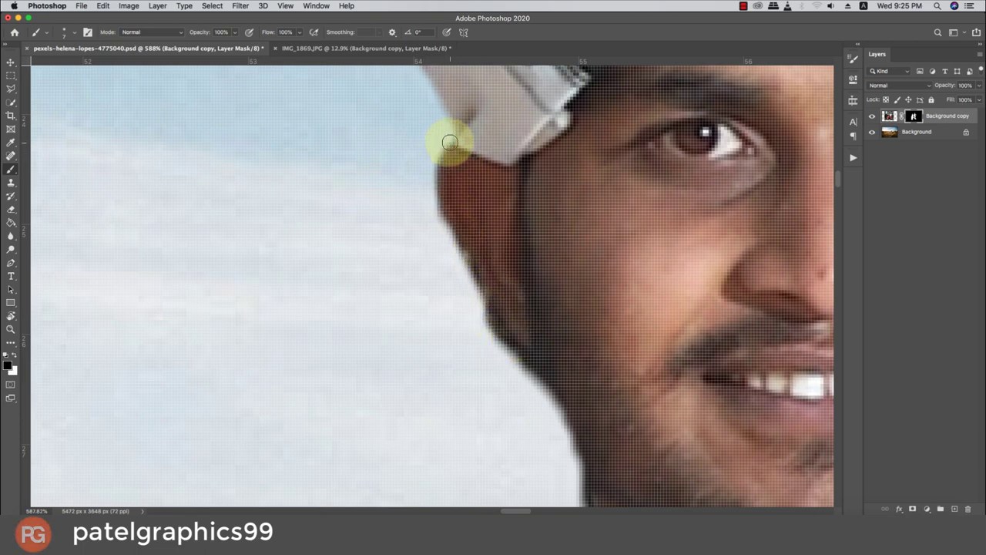
# Refine the mask where the headband meets the ear and down the ear edge
pyautogui.click(443, 141)
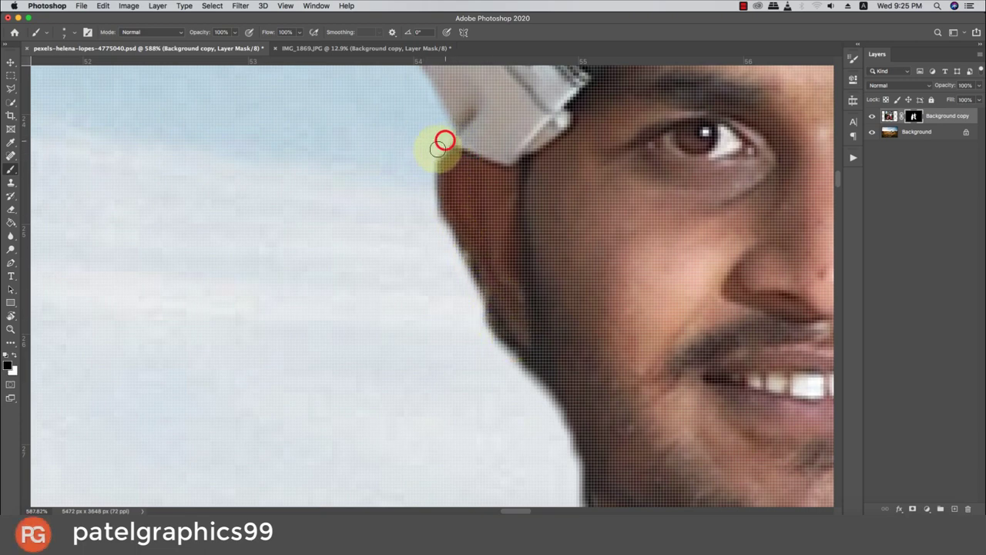
pyautogui.click(472, 278)
pyautogui.click(493, 324)
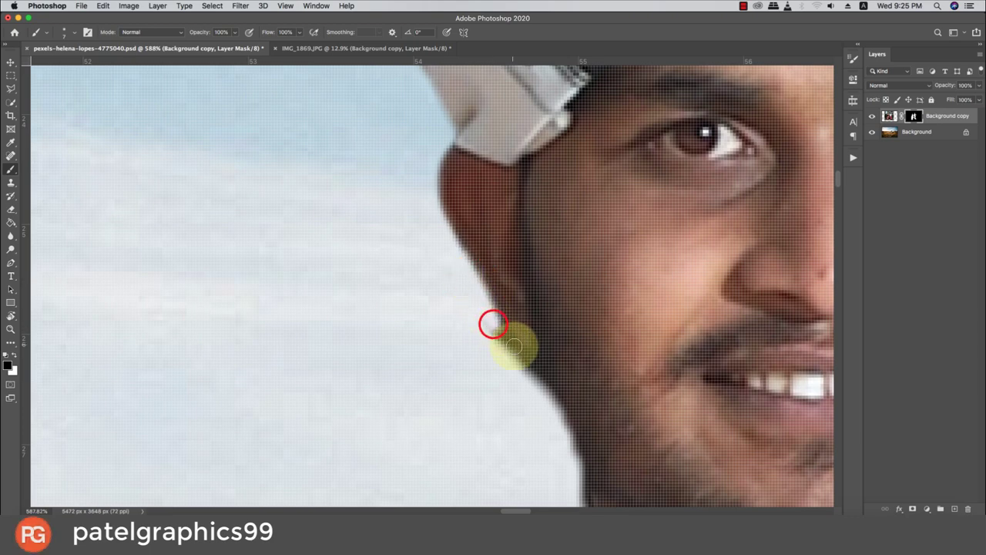
pyautogui.click(518, 352)
pyautogui.click(521, 365)
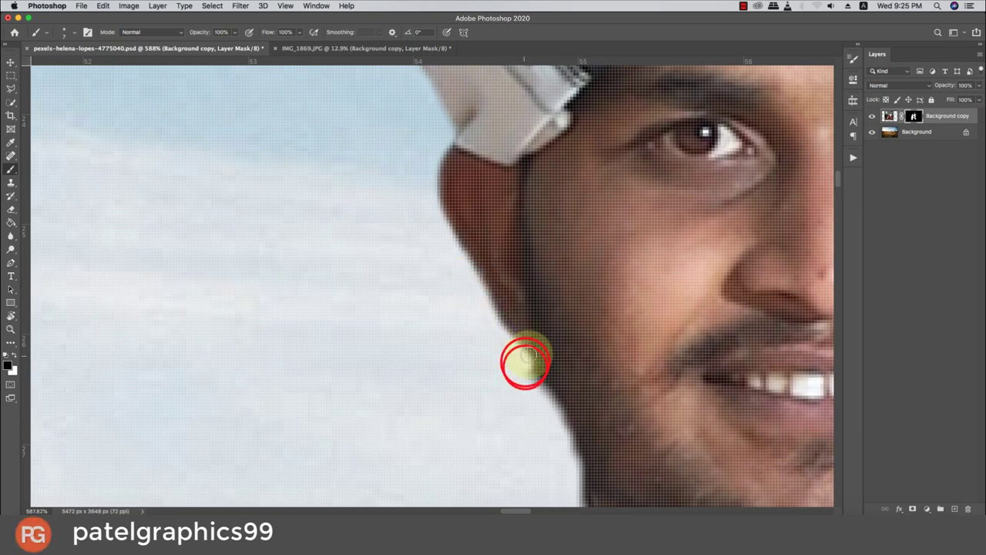
# Smooth the mask along the man's cheek and bearded jawline
pyautogui.moveTo(543, 374); pyautogui.dragTo(462, 205)
pyautogui.click(479, 272)
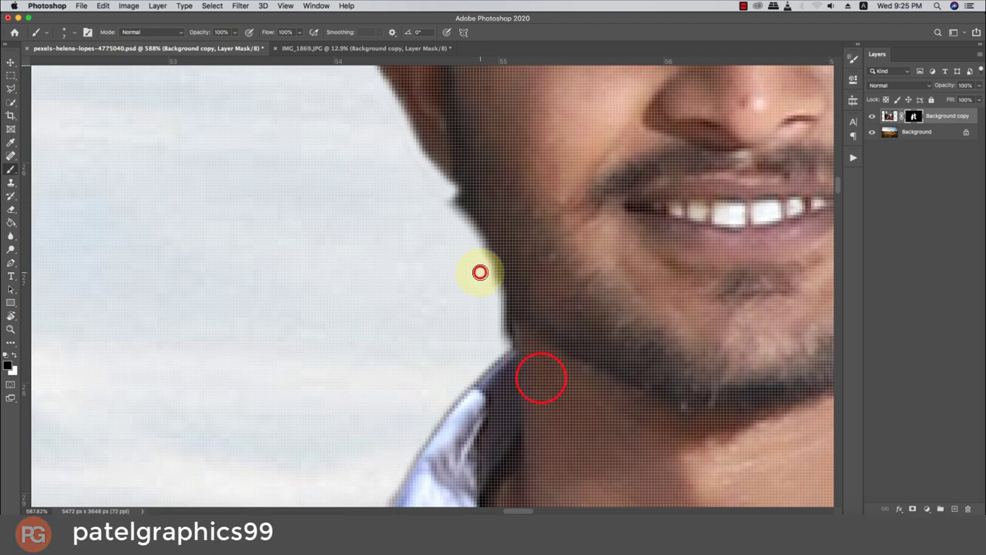
pyautogui.click(469, 242)
pyautogui.click(465, 183)
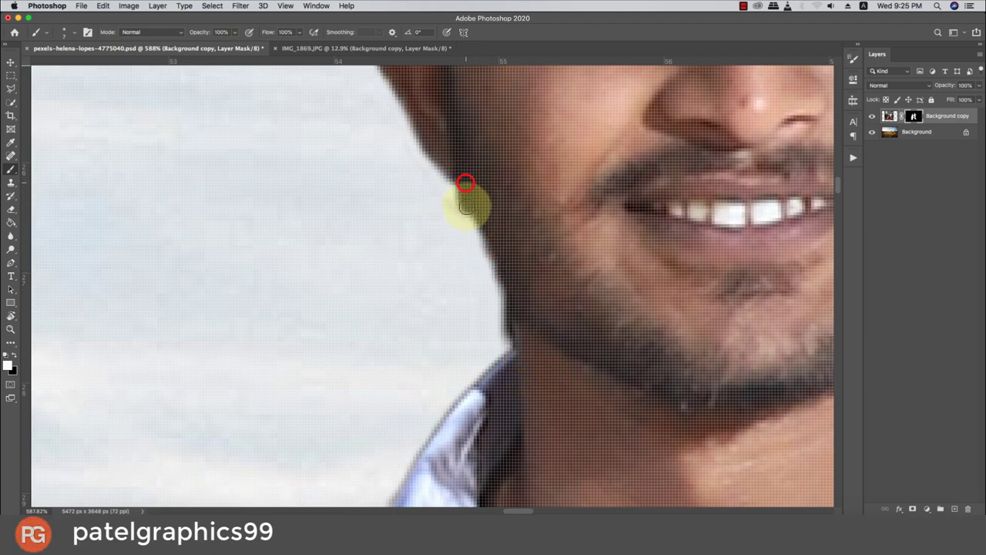
pyautogui.click(521, 308)
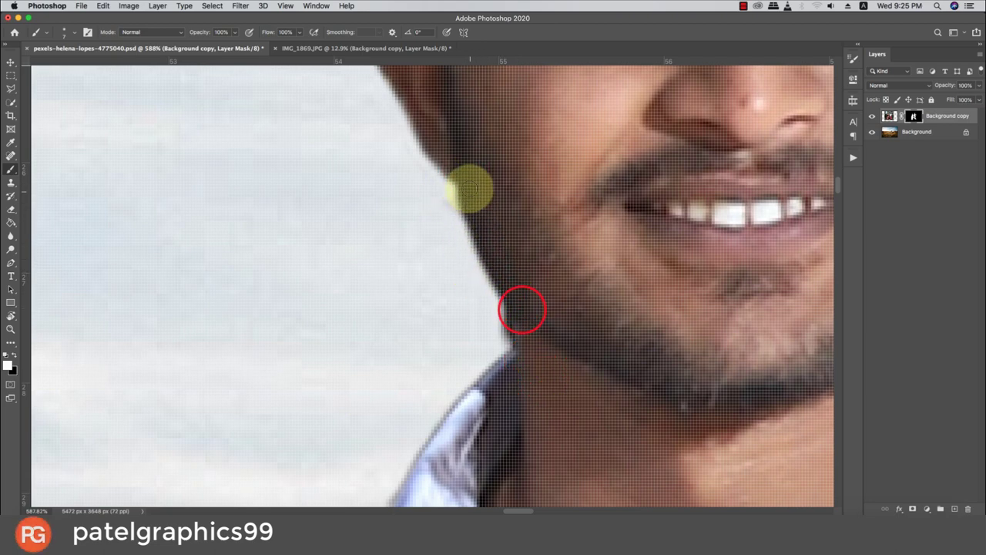
pyautogui.click(473, 264)
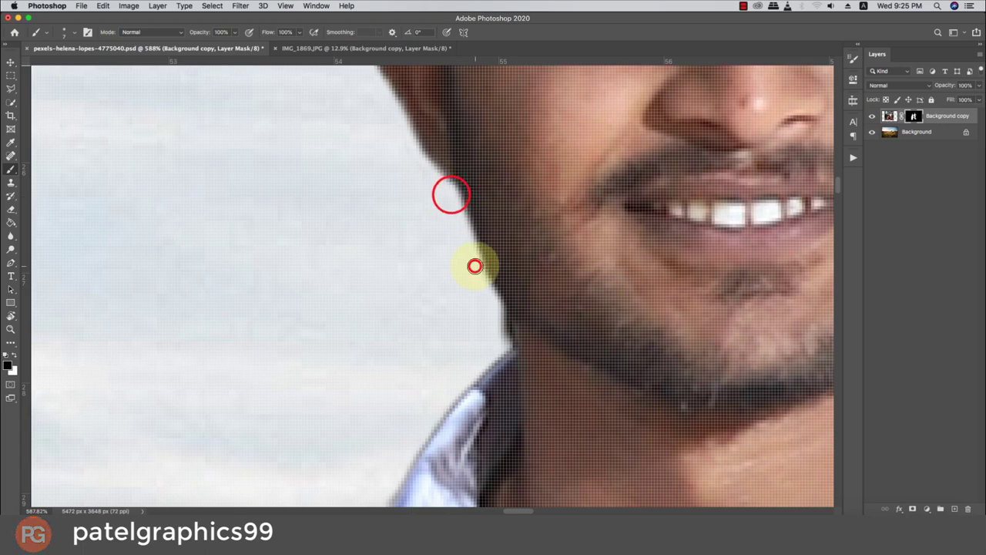
pyautogui.click(497, 306)
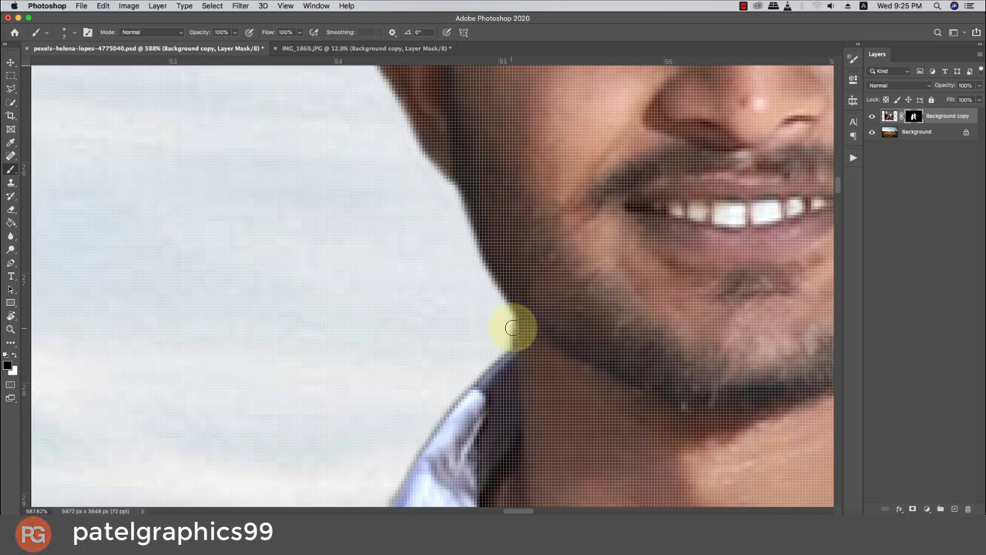
# Paint the mask along the white collar edge below the jaw
pyautogui.moveTo(506, 342); pyautogui.dragTo(516, 218)
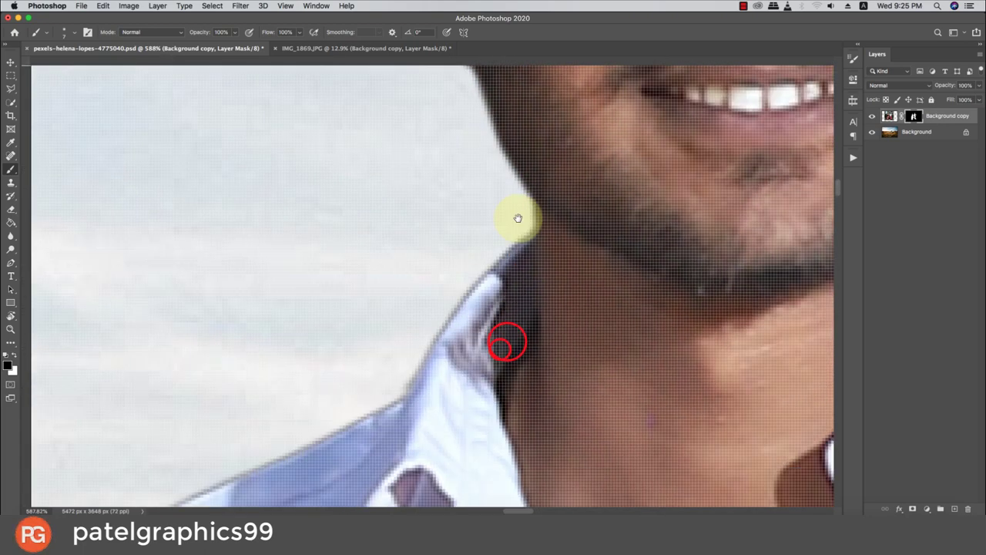
pyautogui.click(476, 258)
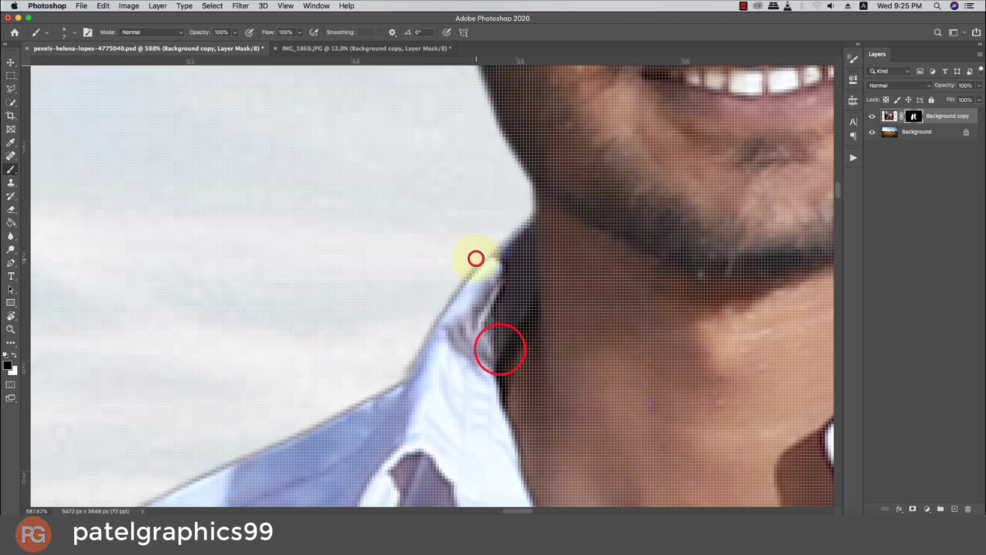
pyautogui.keyDown('shift'); pyautogui.click(436, 305); pyautogui.keyUp('shift')
pyautogui.keyDown('shift'); pyautogui.click(413, 352); pyautogui.keyUp('shift')
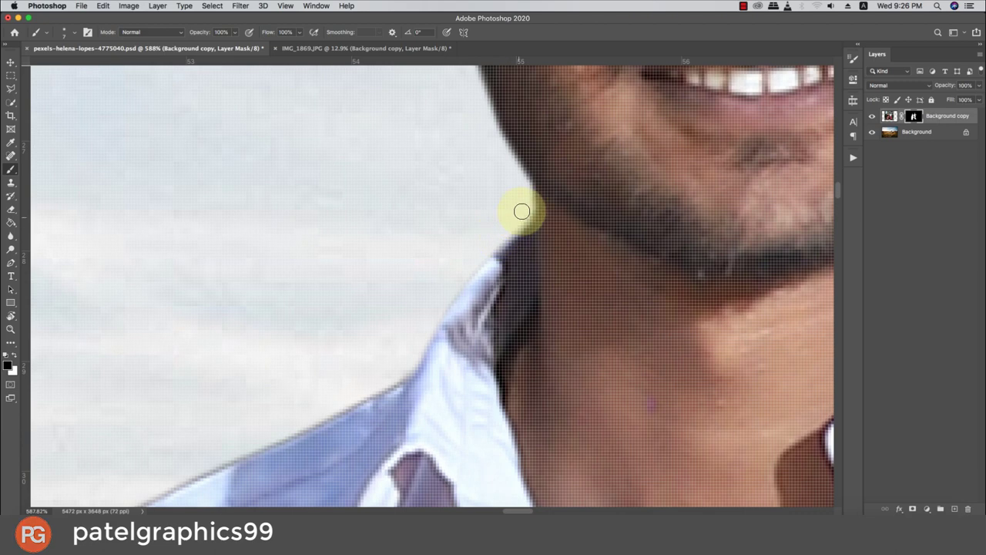
pyautogui.scroll(-5, 509, 218)
pyautogui.hscroll(-5, 508, 218)
# Clean the collar edge from neck to shoulder, masking away the skin-coloured spike
pyautogui.keyDown('shift'); pyautogui.click(544, 222); pyautogui.keyUp('shift')
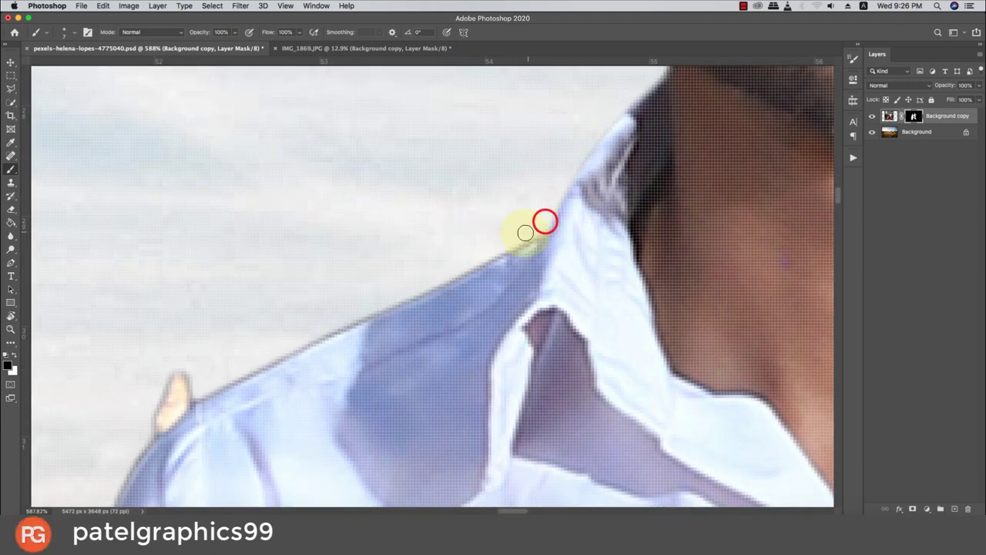
pyautogui.keyDown('shift'); pyautogui.click(310, 338); pyautogui.keyUp('shift')
pyautogui.keyDown('shift'); pyautogui.click(199, 395); pyautogui.keyUp('shift')
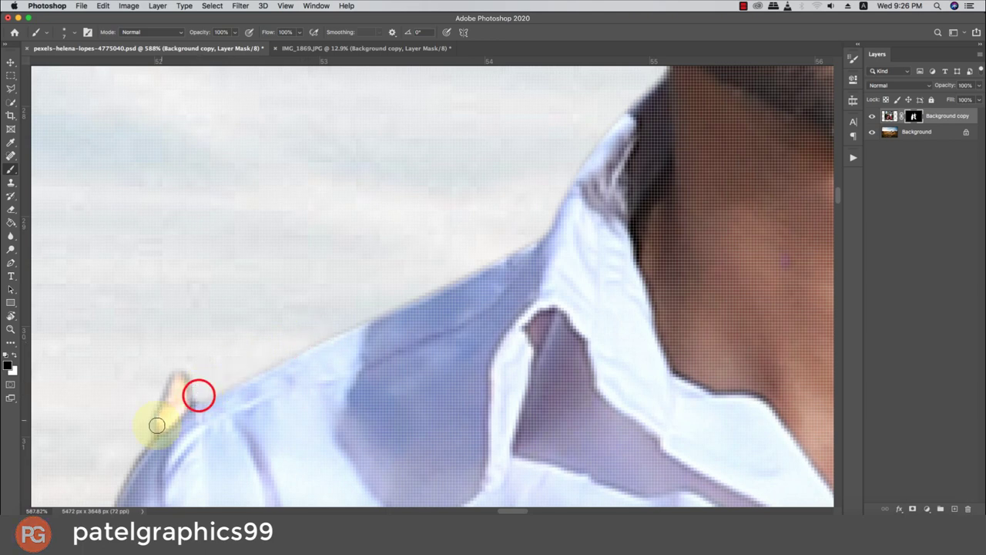
pyautogui.keyDown('shift'); pyautogui.click(157, 428); pyautogui.keyUp('shift')
pyautogui.keyDown('shift'); pyautogui.click(170, 393); pyautogui.keyUp('shift')
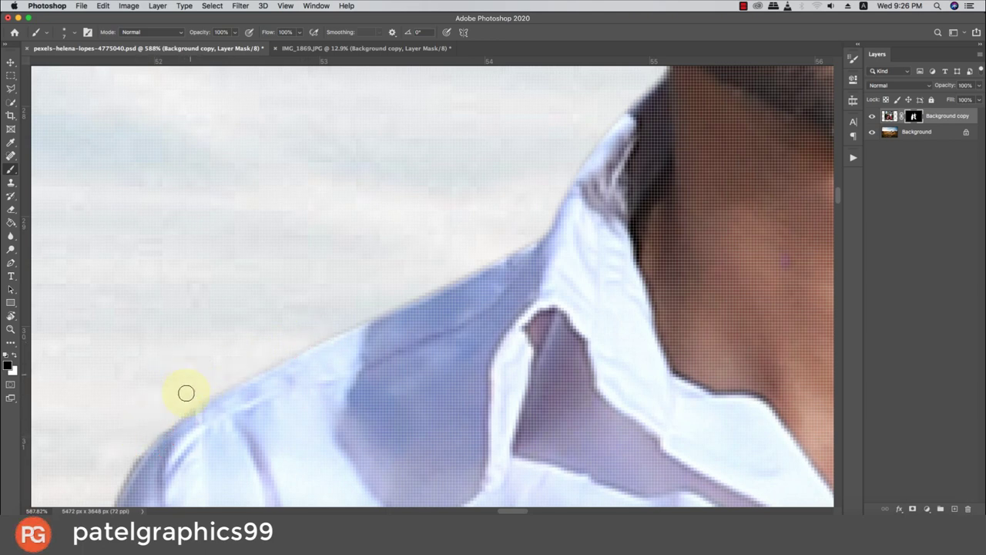
pyautogui.keyDown('shift'); pyautogui.click(311, 341); pyautogui.keyUp('shift')
pyautogui.keyDown('shift'); pyautogui.click(418, 288); pyautogui.keyUp('shift')
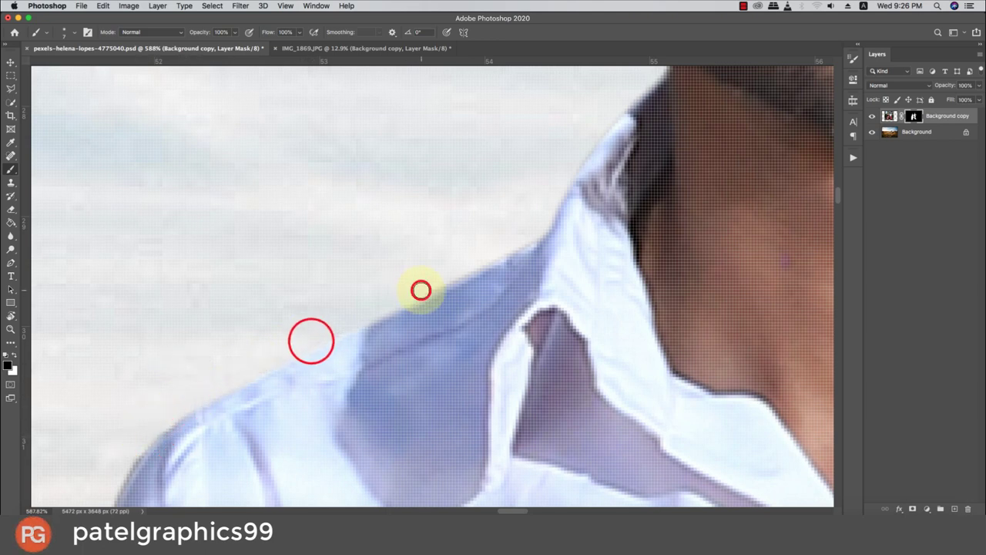
pyautogui.keyDown('shift'); pyautogui.click(474, 261); pyautogui.keyUp('shift')
pyautogui.keyDown('shift'); pyautogui.click(530, 231); pyautogui.keyUp('shift')
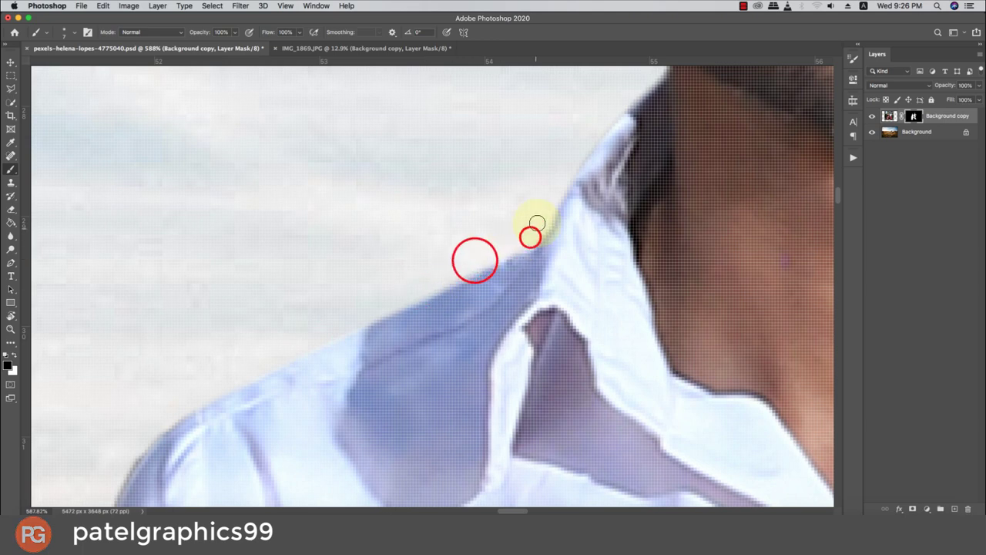
pyautogui.keyDown('shift'); pyautogui.click(564, 172); pyautogui.keyUp('shift')
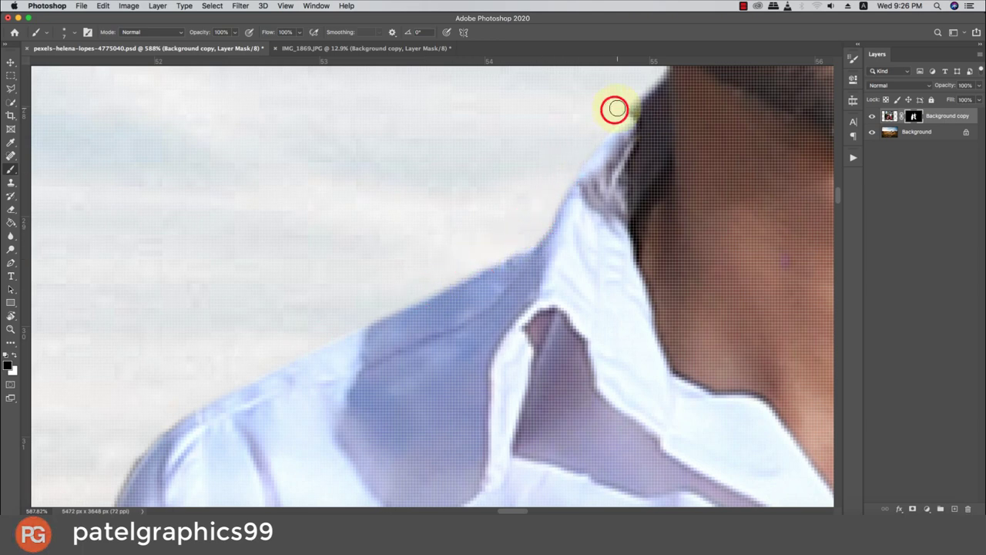
# Touch up the mask along the shirt's shoulder edge
pyautogui.moveTo(407, 319); pyautogui.dragTo(493, 246)
pyautogui.click(383, 248)
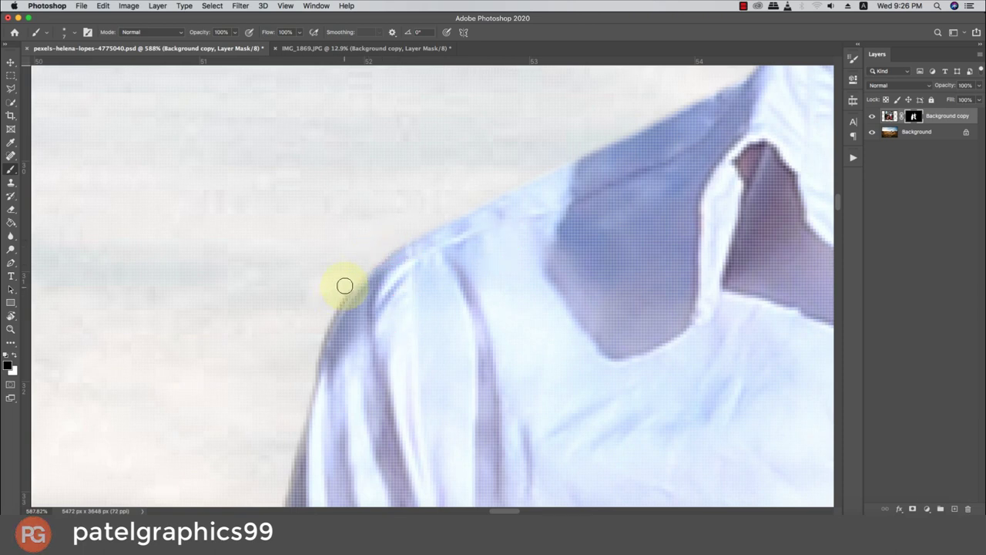
pyautogui.moveTo(352, 281); pyautogui.dragTo(424, 187)
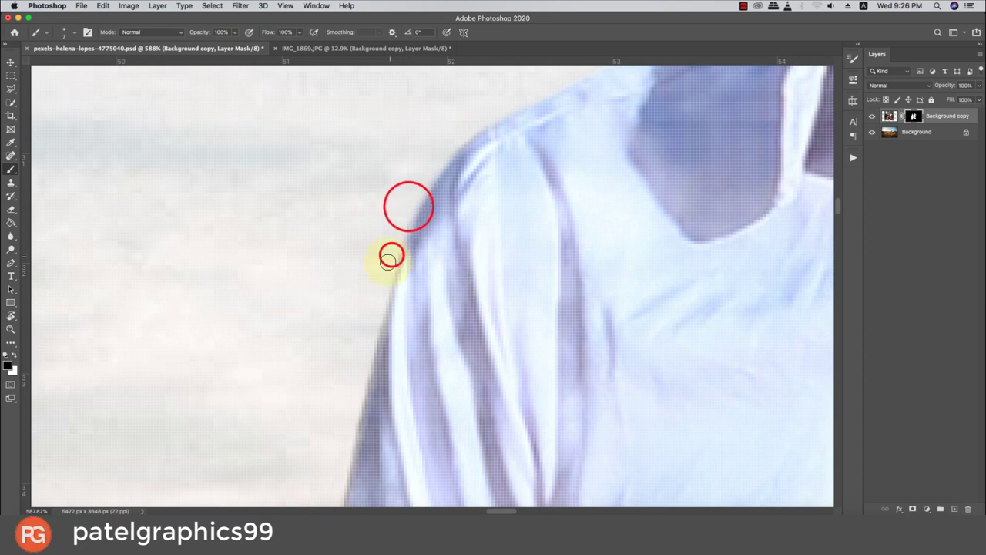
pyautogui.click(390, 254)
pyautogui.click(384, 299)
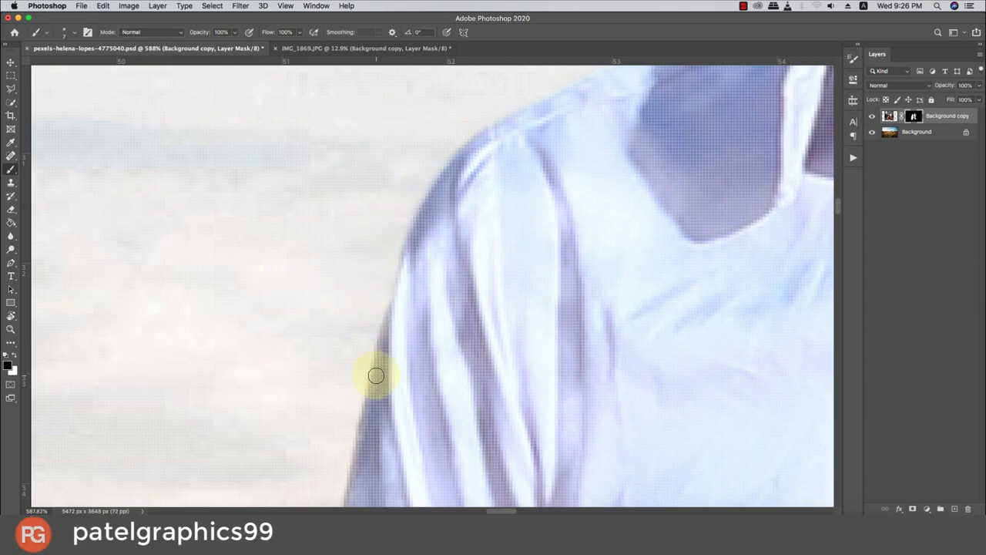
# Smooth the mask down the sleeve and shirt side toward the hem
pyautogui.moveTo(365, 392); pyautogui.dragTo(362, 191)
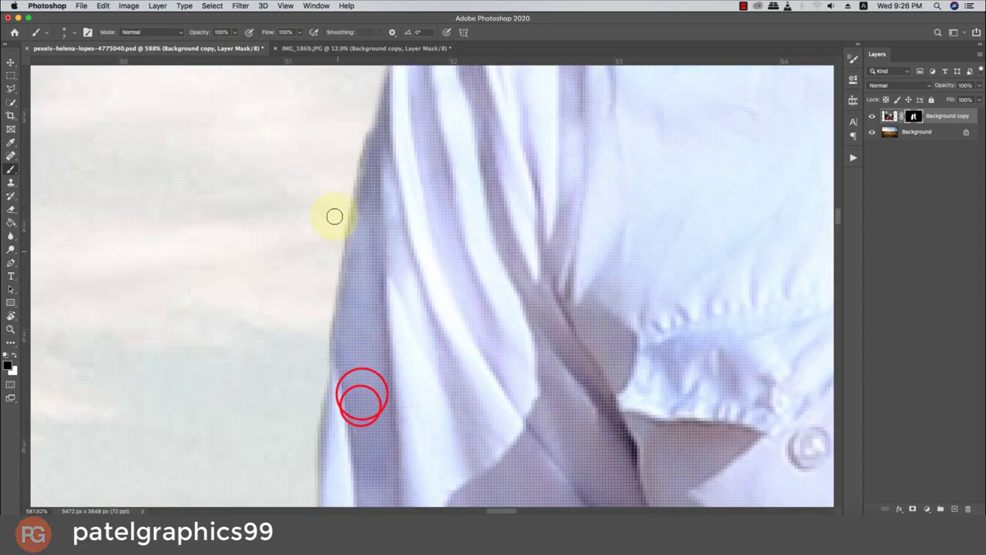
pyautogui.click(327, 311)
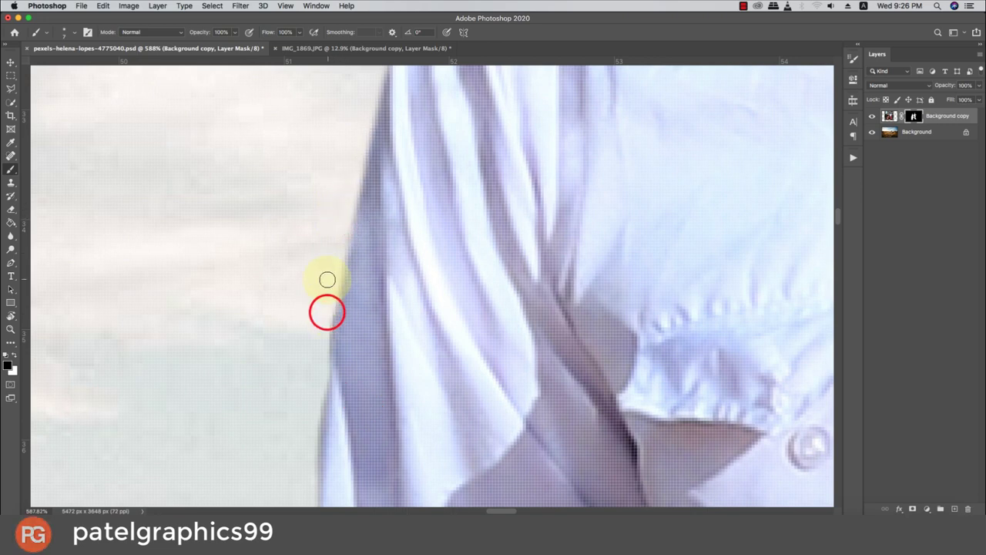
pyautogui.click(326, 355)
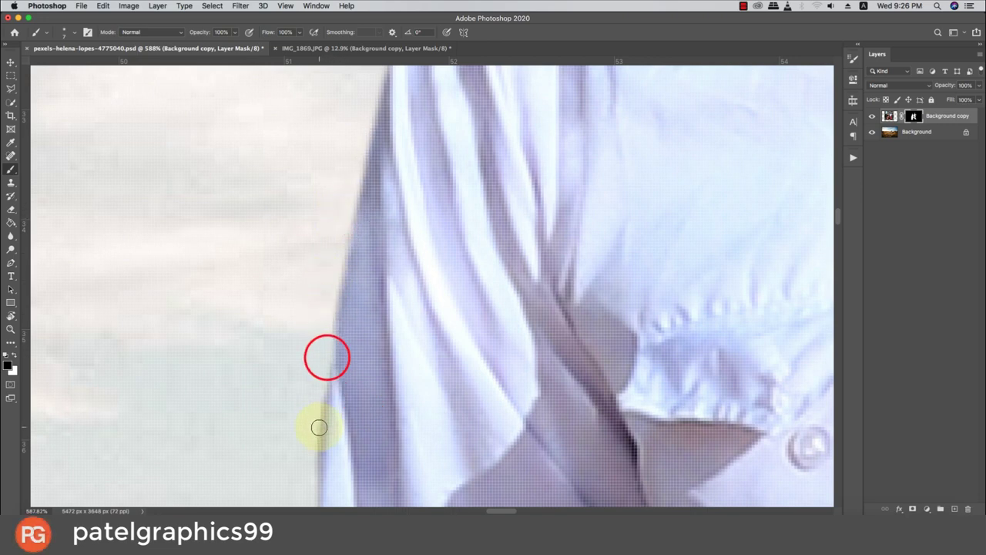
pyautogui.moveTo(319, 425); pyautogui.dragTo(331, 296)
pyautogui.click(337, 328)
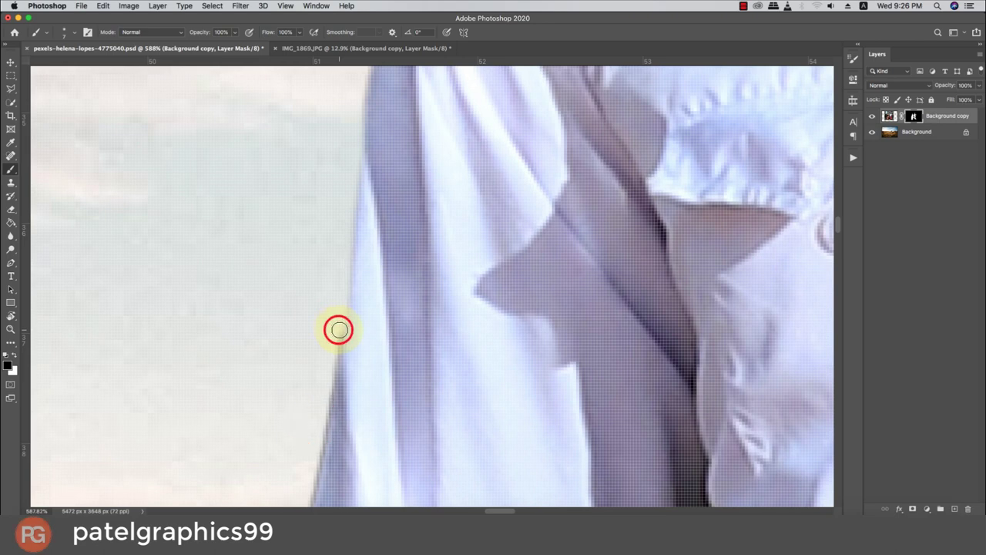
pyautogui.click(322, 440)
pyautogui.moveTo(322, 440); pyautogui.dragTo(341, 205)
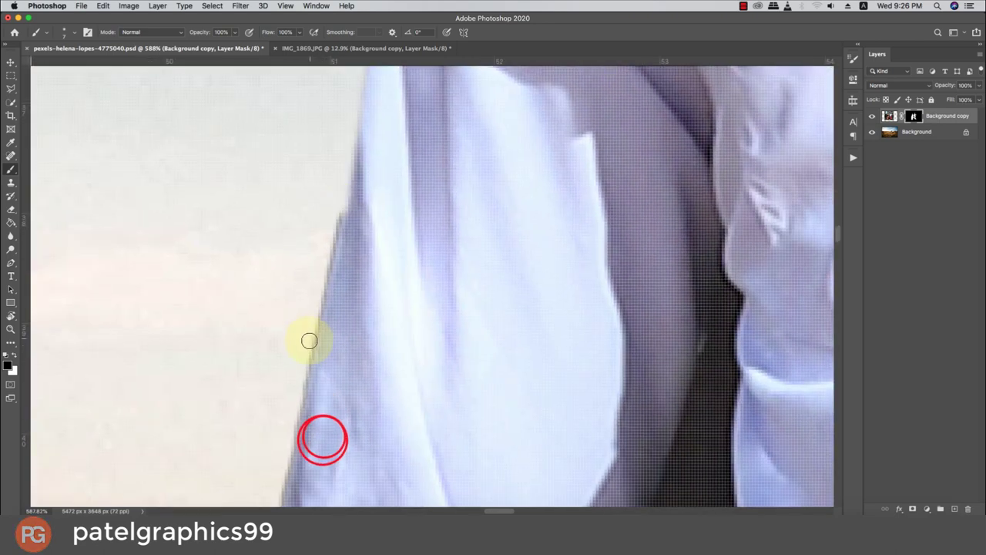
pyautogui.moveTo(306, 350); pyautogui.dragTo(328, 161)
pyautogui.click(303, 299)
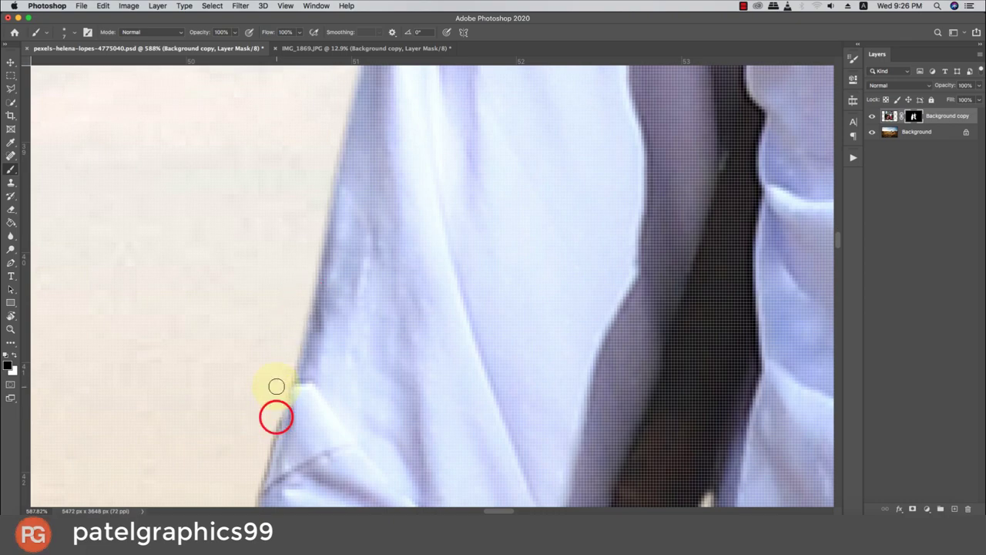
pyautogui.moveTo(276, 416)
pyautogui.mouseDown()
pyautogui.moveTo(326, 158)
pyautogui.moveTo(315, 205)
pyautogui.mouseUp()
# Paint the mask along the shirt edge, hem and arm above the grass
pyautogui.moveTo(337, 87); pyautogui.dragTo(329, 149)
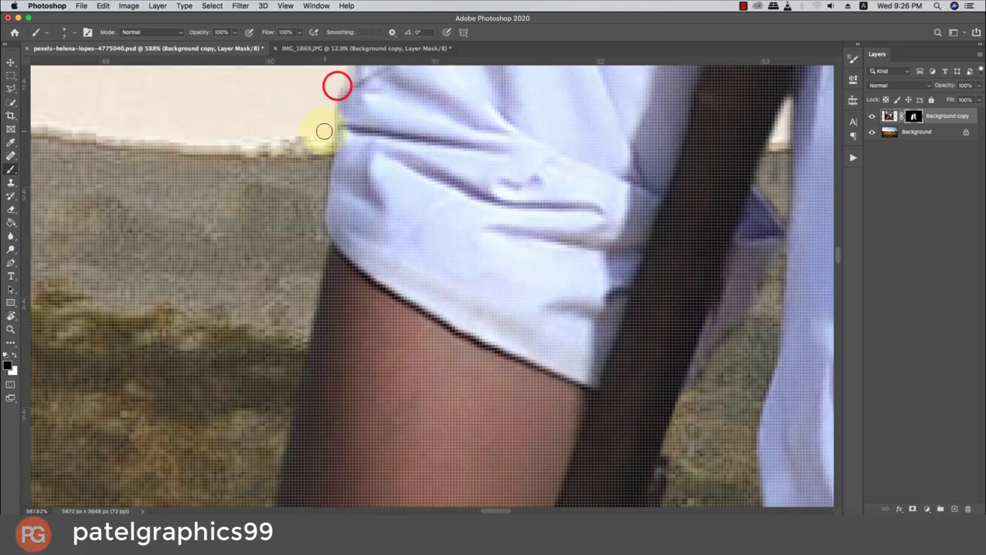
pyautogui.click(317, 265)
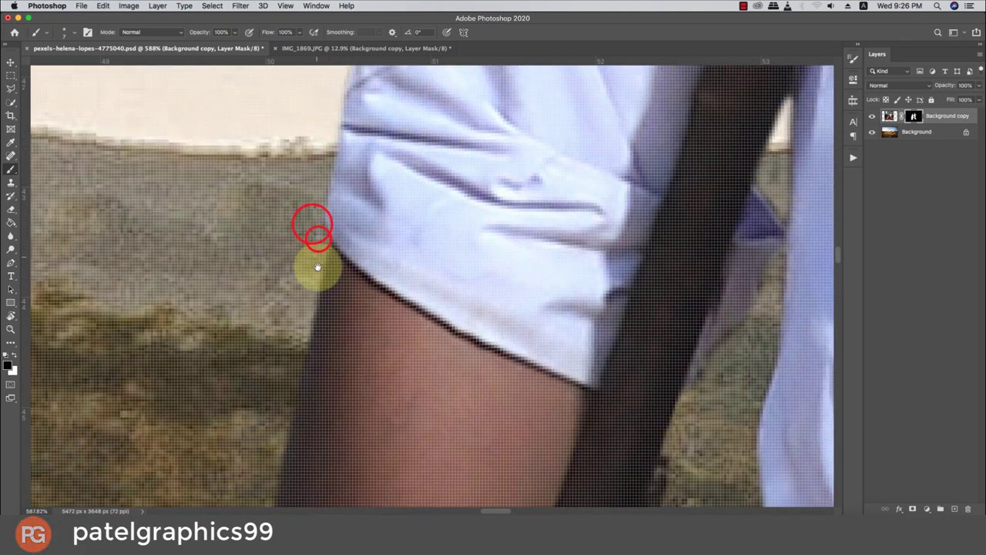
pyautogui.scroll(-5, 322, 262)
pyautogui.scroll(-3, 302, 375)
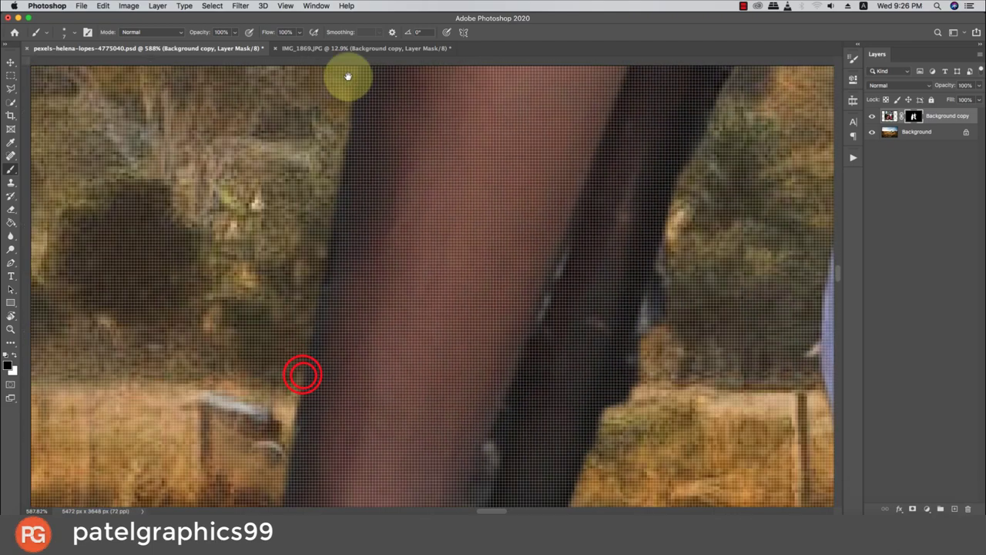
pyautogui.scroll(-3, 323, 255)
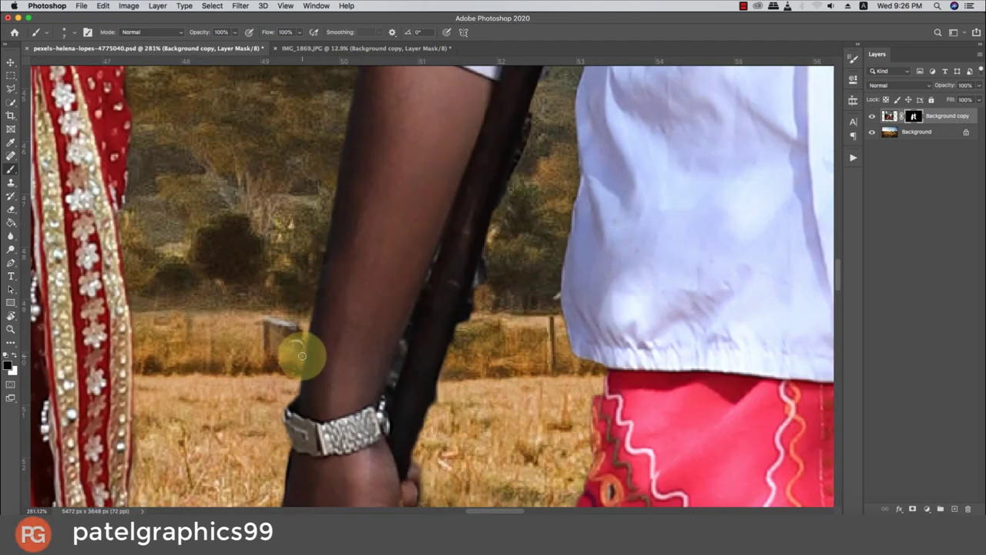
pyautogui.moveTo(297, 346)
pyautogui.mouseDown()
pyautogui.moveTo(293, 385)
pyautogui.moveTo(304, 346)
pyautogui.mouseUp()
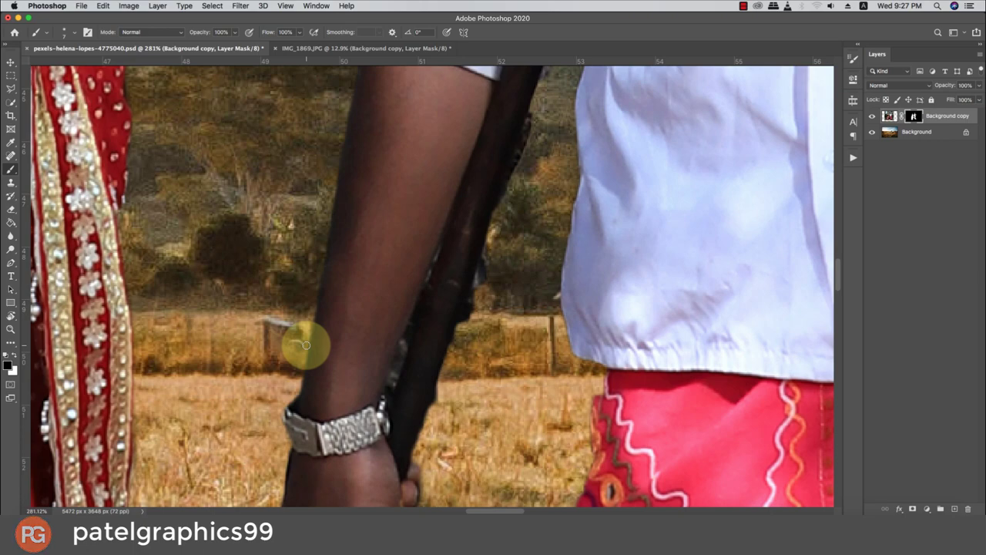
# Pan to the man's lowered hand and refine the mask along his finger edges
pyautogui.hscroll(5, 306, 345)
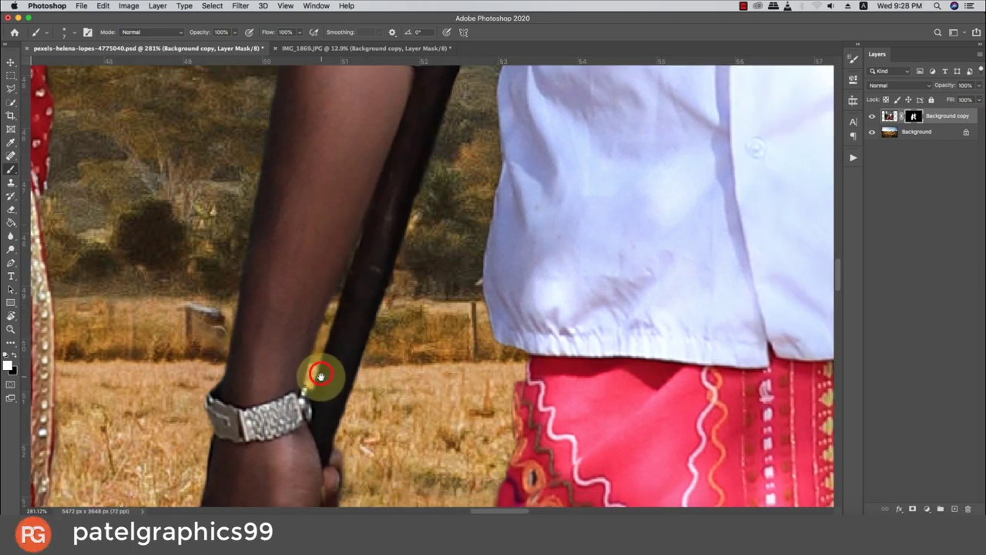
pyautogui.moveTo(320, 375)
pyautogui.mouseDown()
pyautogui.moveTo(352, 213)
pyautogui.moveTo(336, 312)
pyautogui.mouseUp()
pyautogui.moveTo(389, 293)
pyautogui.mouseDown()
pyautogui.moveTo(410, 149)
pyautogui.moveTo(385, 308)
pyautogui.mouseUp()
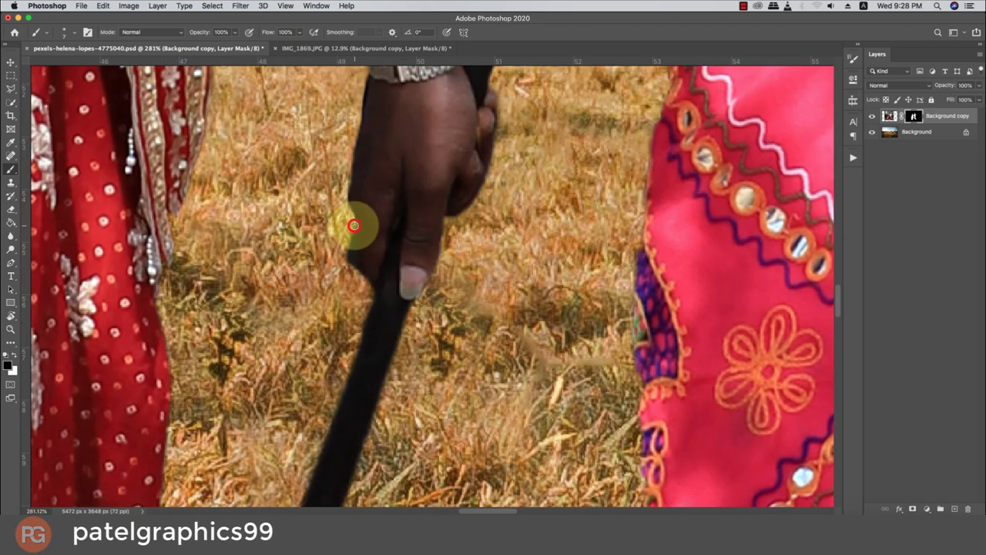
pyautogui.moveTo(354, 224); pyautogui.dragTo(359, 284)
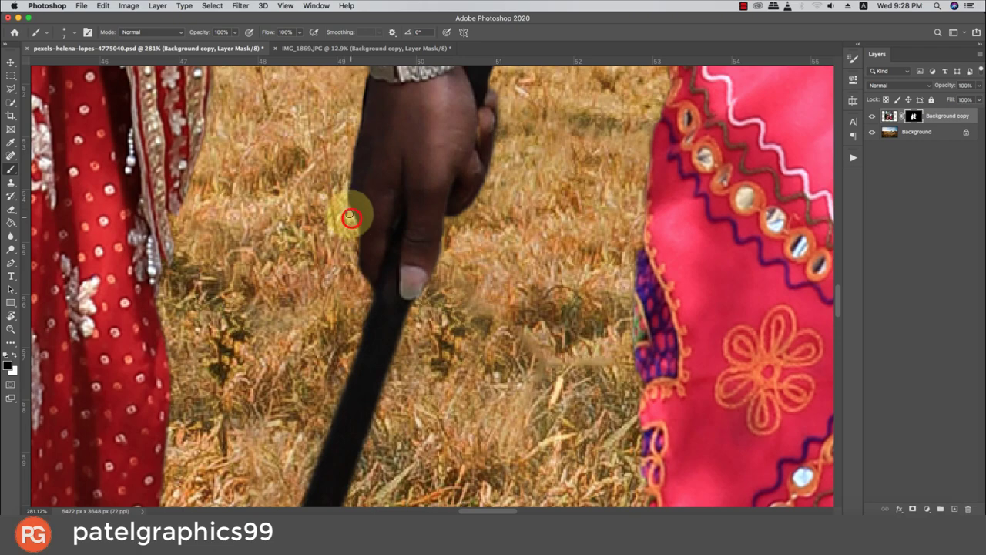
pyautogui.moveTo(351, 218)
pyautogui.mouseDown()
pyautogui.moveTo(359, 115)
pyautogui.moveTo(366, 206)
pyautogui.mouseUp()
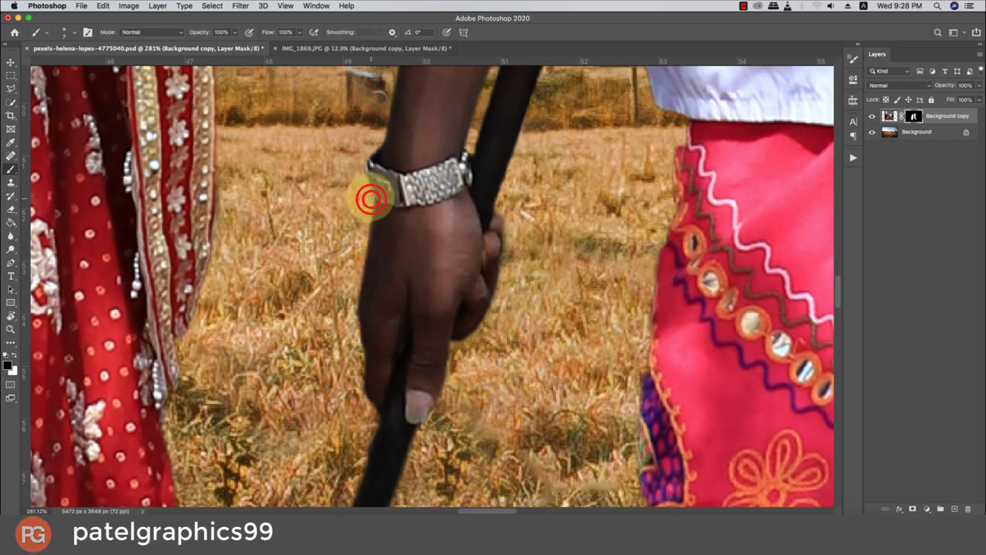
# Dab the mask along the walking stick's edge, then zoom out to the whole image
pyautogui.click(381, 247)
pyautogui.scroll(-5, 389, 231)
pyautogui.click(401, 213)
pyautogui.click(405, 174)
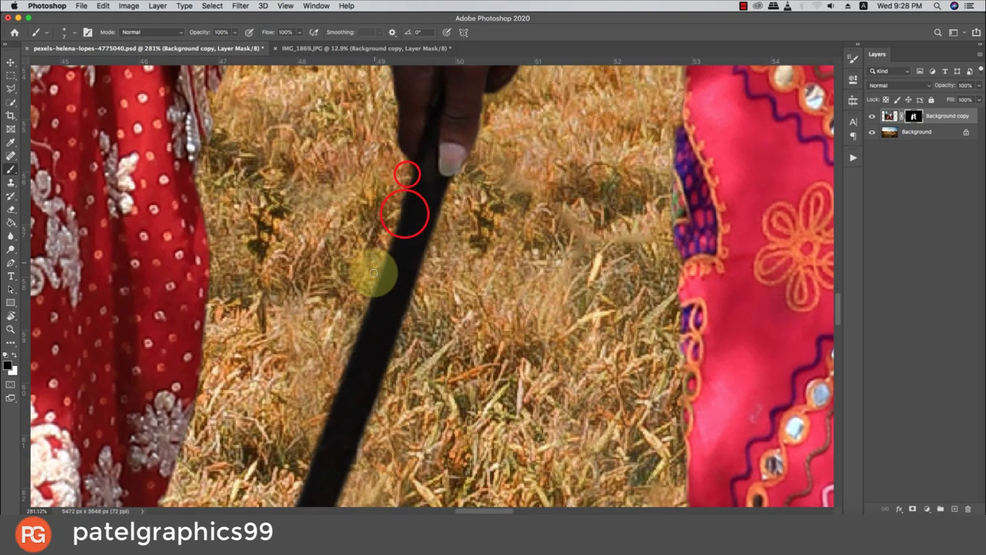
pyautogui.click(362, 308)
pyautogui.scroll(-5, 377, 247)
pyautogui.click(391, 182)
pyautogui.click(343, 288)
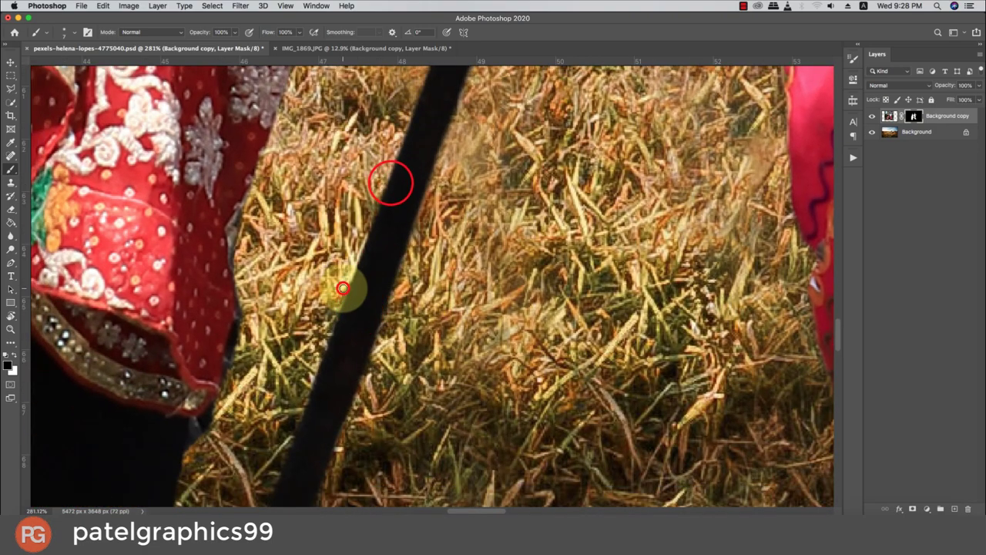
pyautogui.scroll(-5, 343, 288)
pyautogui.scroll(-5, 343, 288)
# Zoom to the red veil and brush the mask along its edge, erasing the stray sky line
pyautogui.scroll(-5, 377, 208)
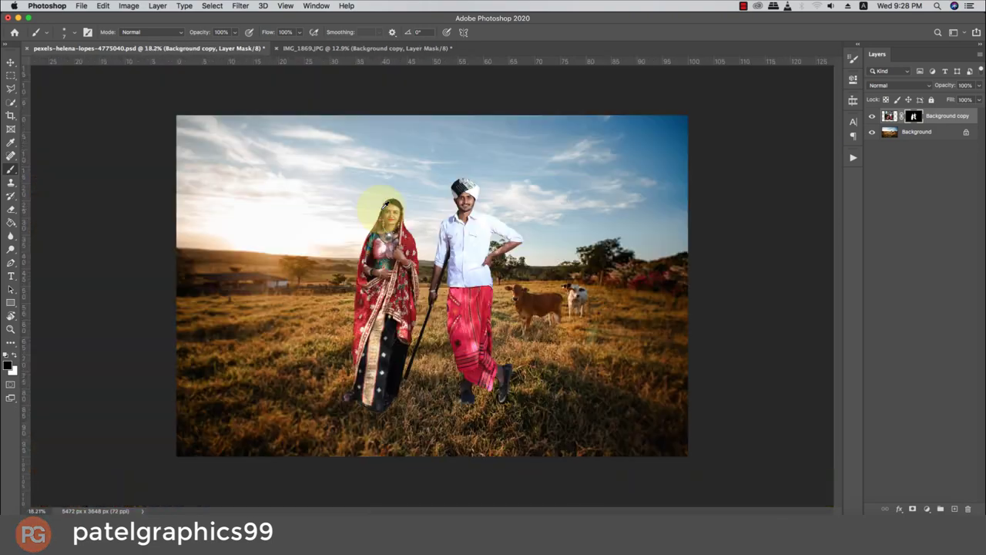
pyautogui.scroll(3, 427, 357)
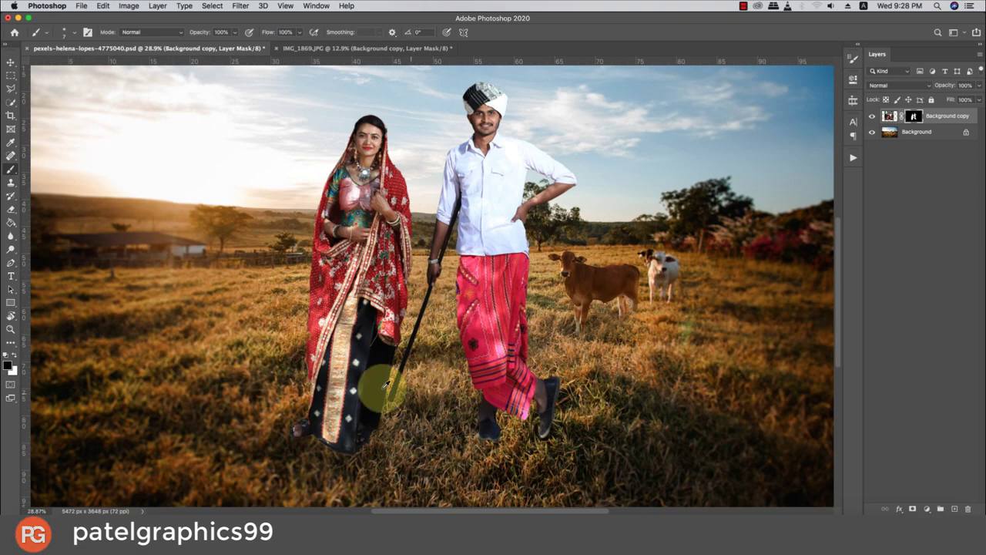
pyautogui.scroll(6, 482, 88)
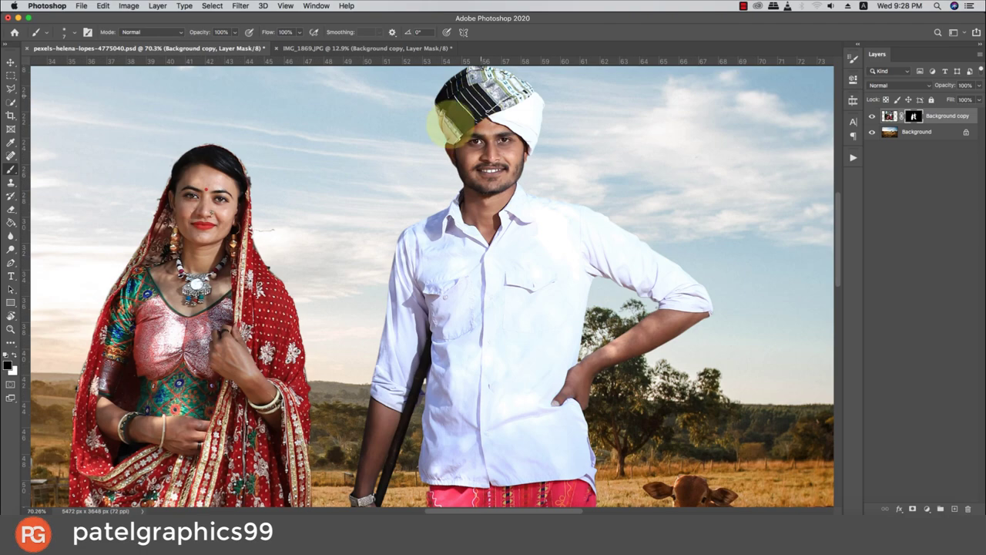
pyautogui.scroll(3, 286, 205)
pyautogui.scroll(5, 280, 227)
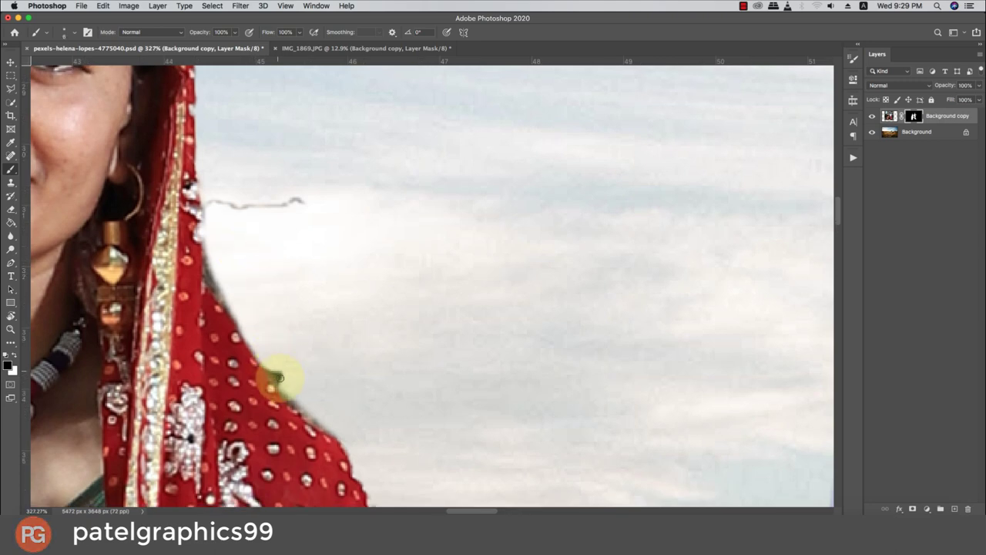
pyautogui.press('p')
pyautogui.press('b')
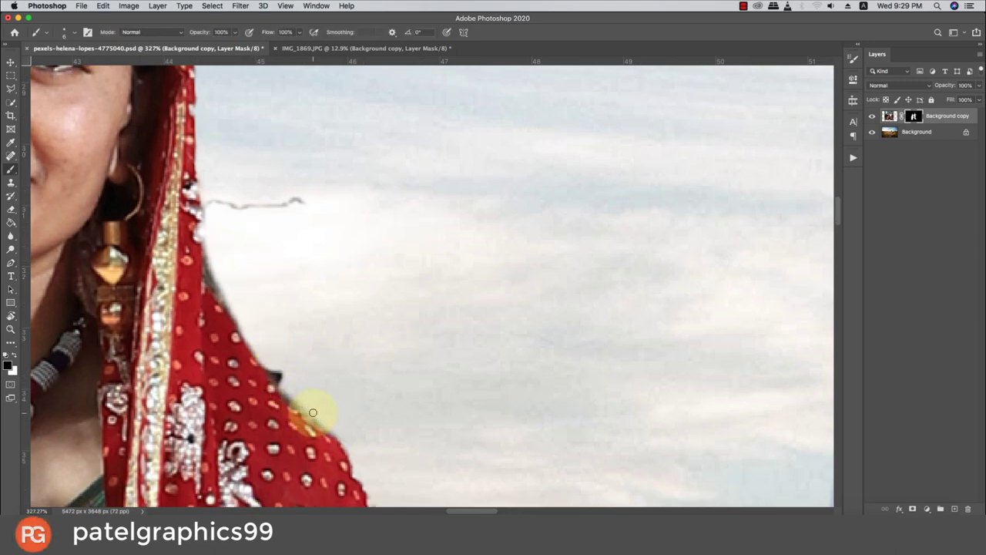
pyautogui.press('p')
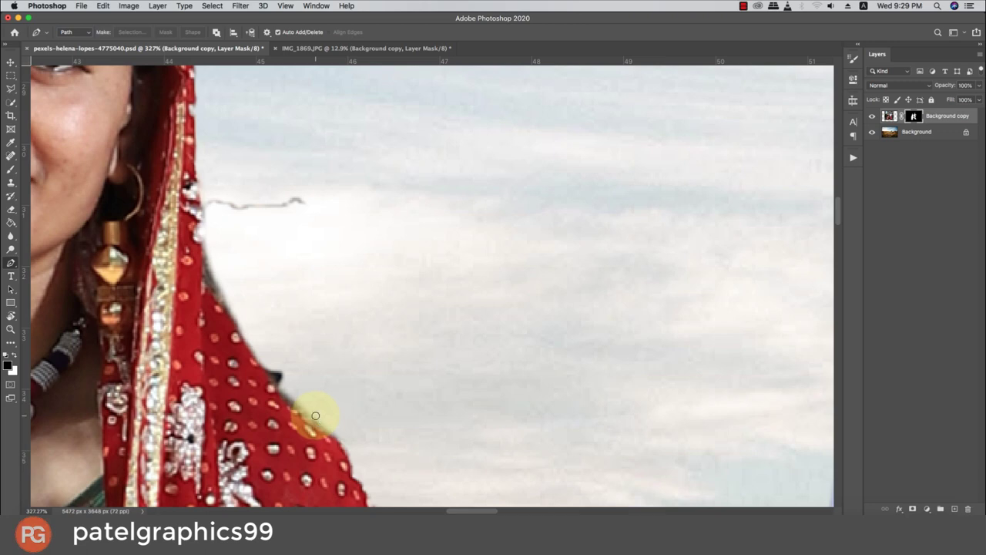
pyautogui.press('b')
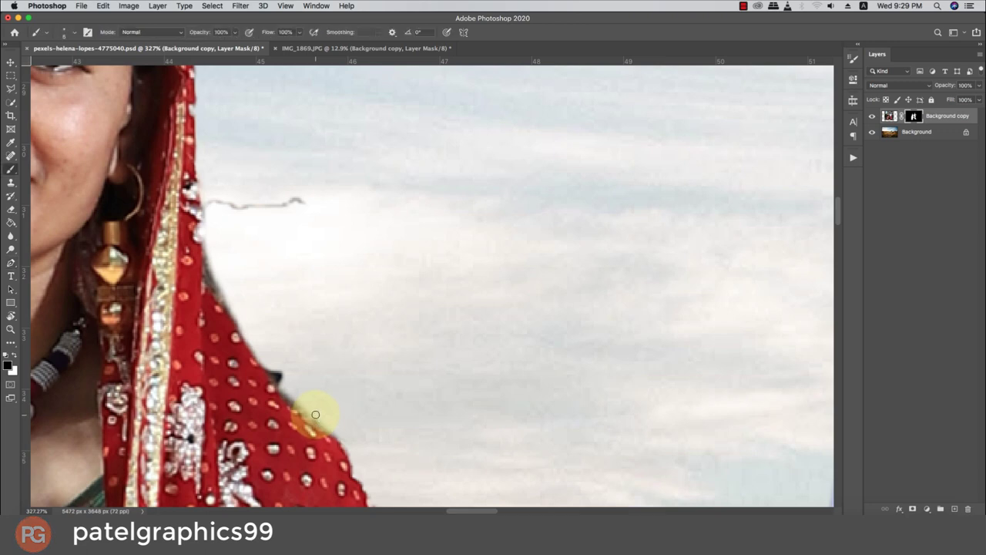
pyautogui.moveTo(316, 416)
pyautogui.mouseDown()
pyautogui.moveTo(286, 396)
pyautogui.moveTo(220, 293)
pyautogui.moveTo(202, 196)
pyautogui.moveTo(300, 202)
pyautogui.mouseUp()
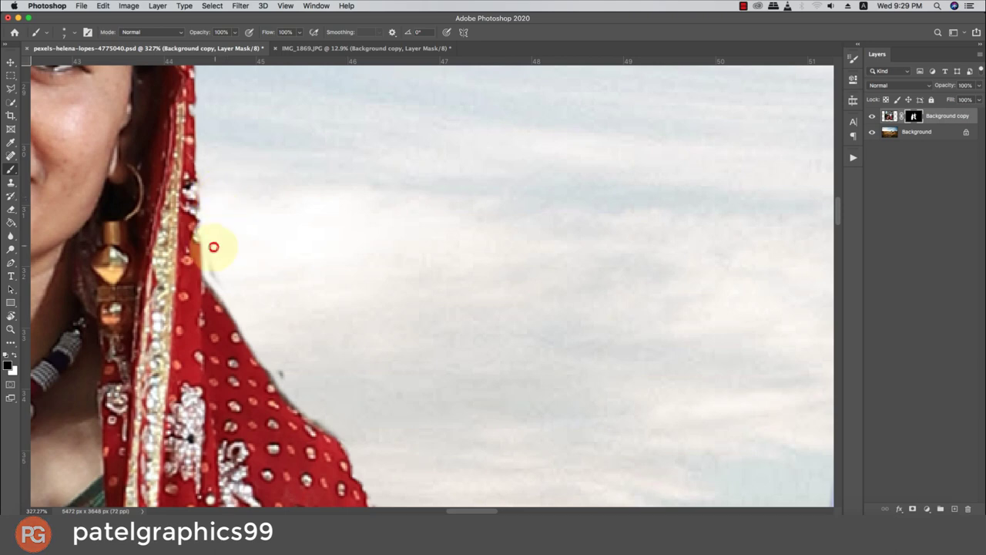
pyautogui.moveTo(213, 247)
pyautogui.mouseDown()
pyautogui.moveTo(267, 359)
pyautogui.moveTo(323, 434)
pyautogui.moveTo(324, 416)
pyautogui.mouseUp()
pyautogui.moveTo(324, 415); pyautogui.dragTo(300, 407)
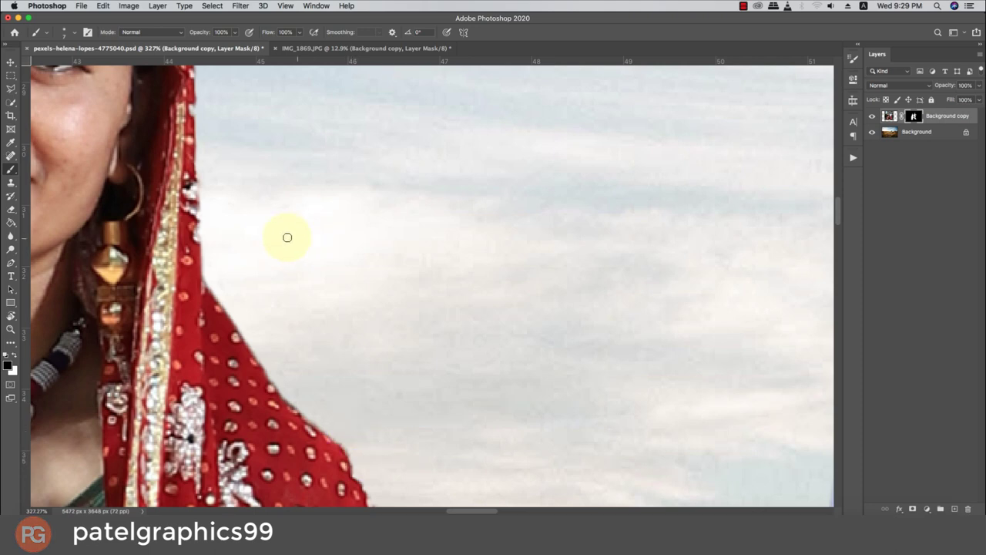
# Dab the mask along the woman's hair edge and down her veil edge against the sky
pyautogui.click(196, 263)
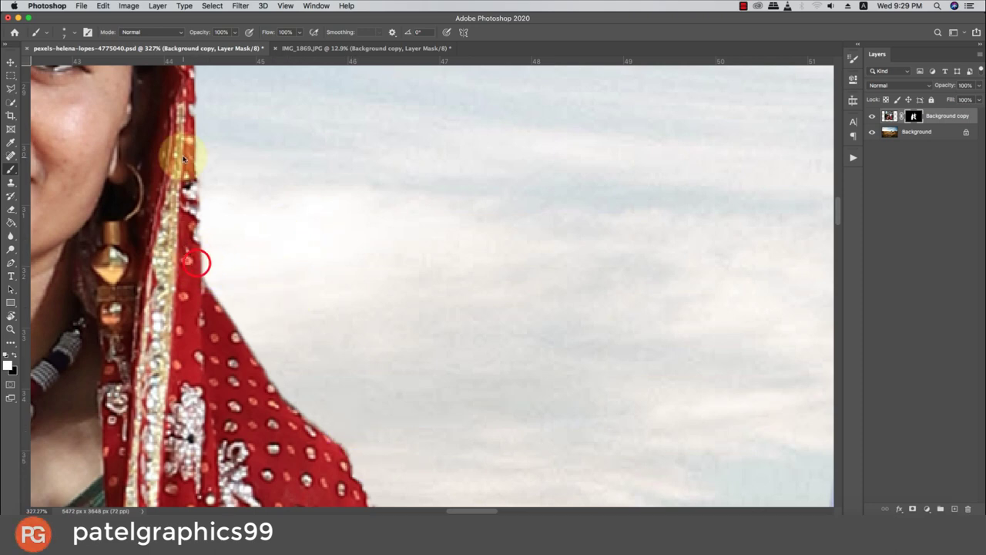
pyautogui.scroll(5, 190, 127)
pyautogui.click(190, 127)
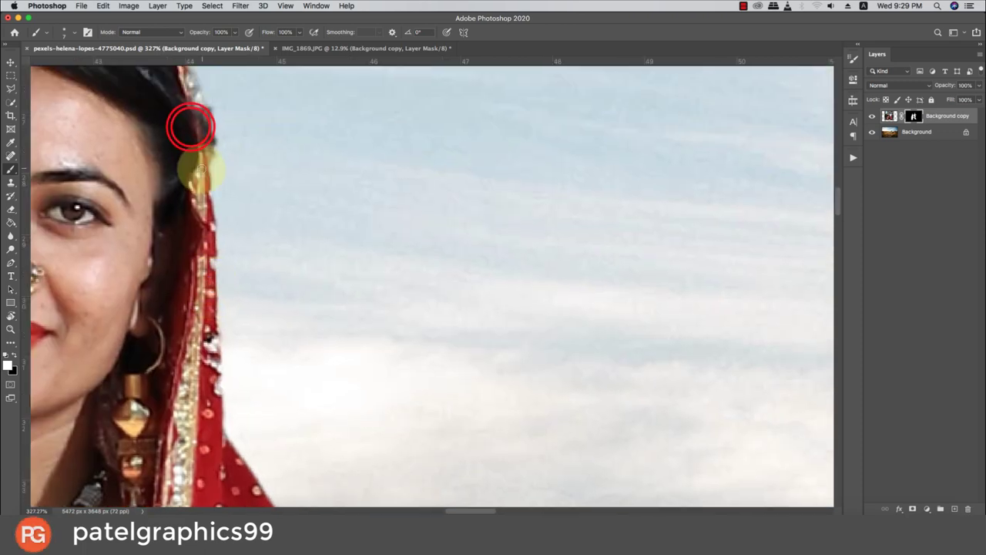
pyautogui.click(202, 167)
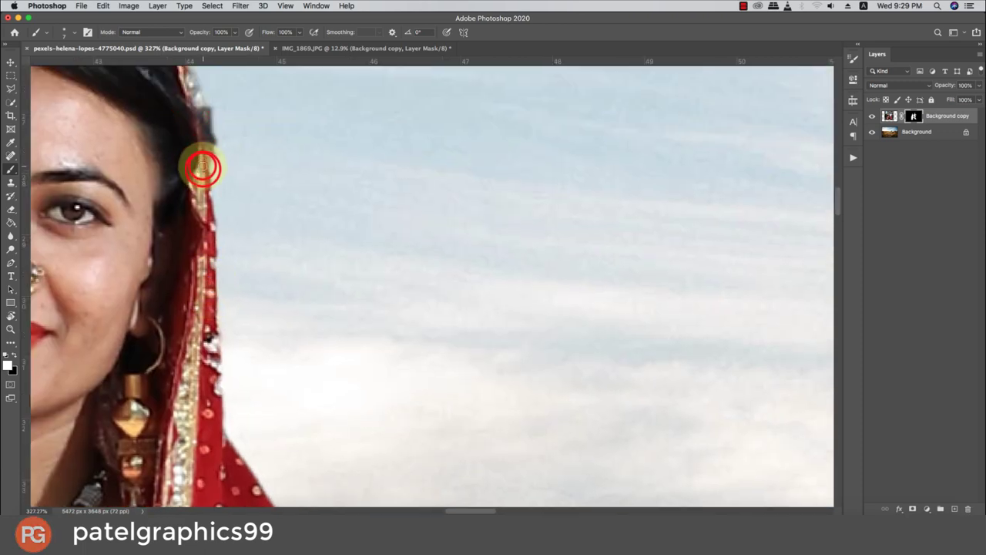
pyautogui.click(219, 236)
pyautogui.click(221, 335)
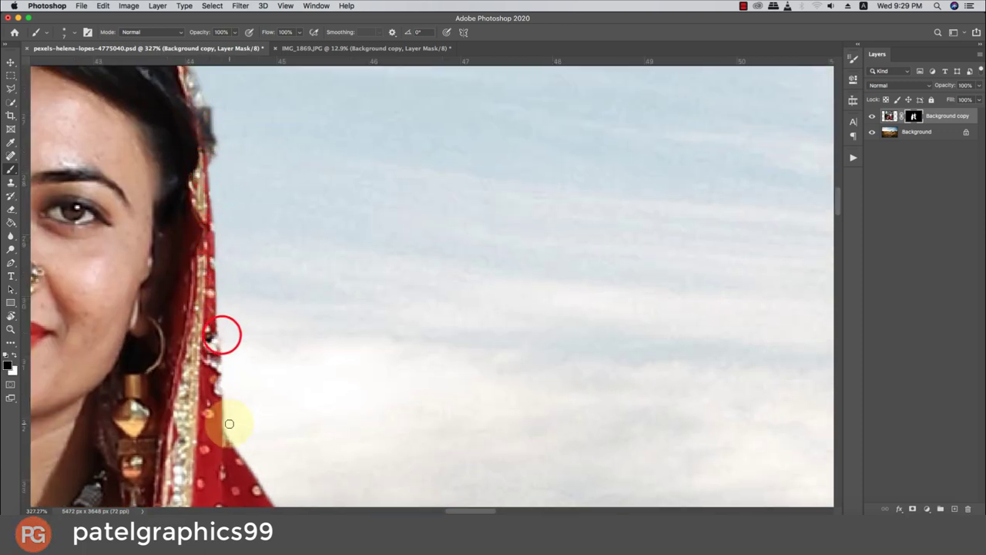
pyautogui.click(229, 424)
pyautogui.scroll(2, 256, 371)
pyautogui.scroll(5, 255, 371)
pyautogui.click(262, 390)
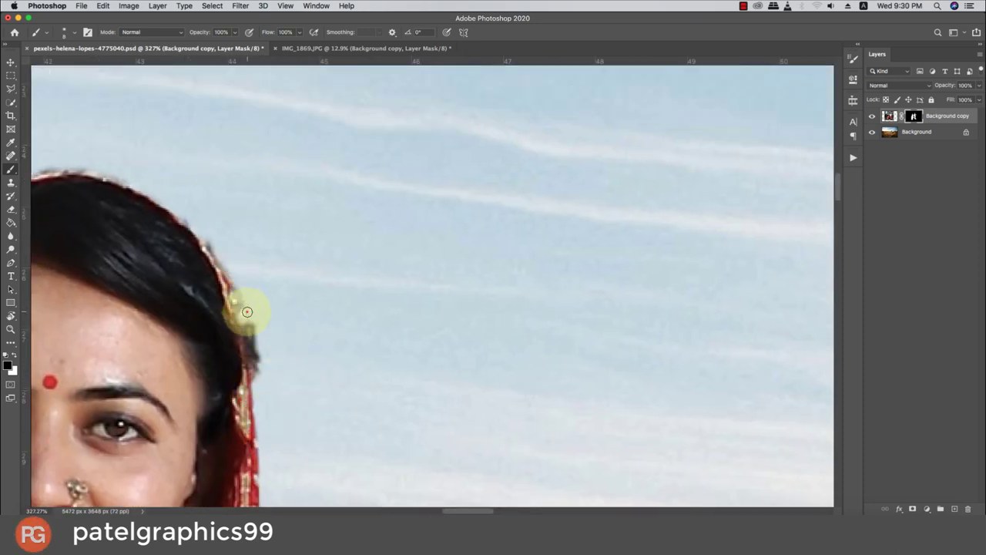
# Brush the mask up along her hair to the crown's top edge
pyautogui.moveTo(246, 311); pyautogui.dragTo(257, 390)
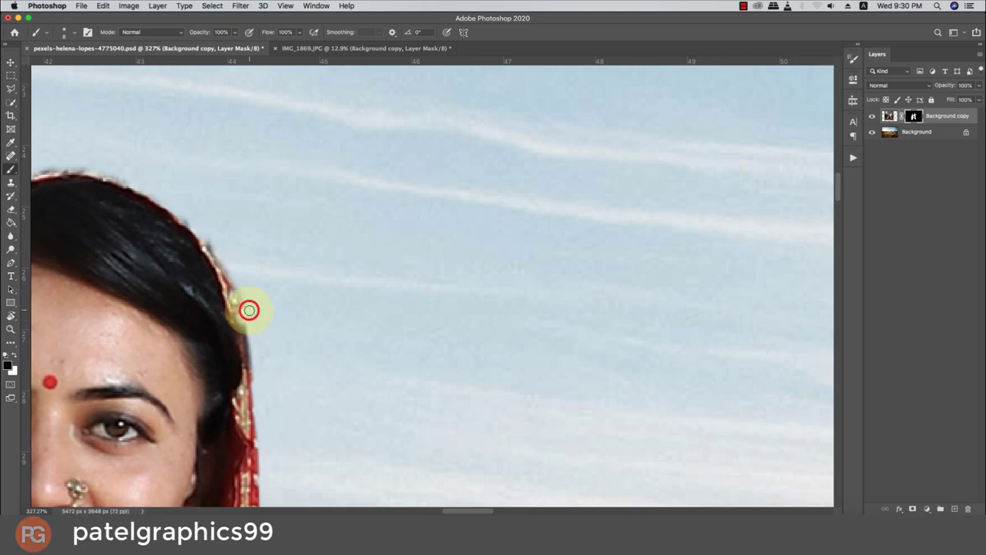
pyautogui.moveTo(241, 329)
pyautogui.mouseDown()
pyautogui.moveTo(231, 276)
pyautogui.moveTo(249, 314)
pyautogui.moveTo(220, 268)
pyautogui.mouseUp()
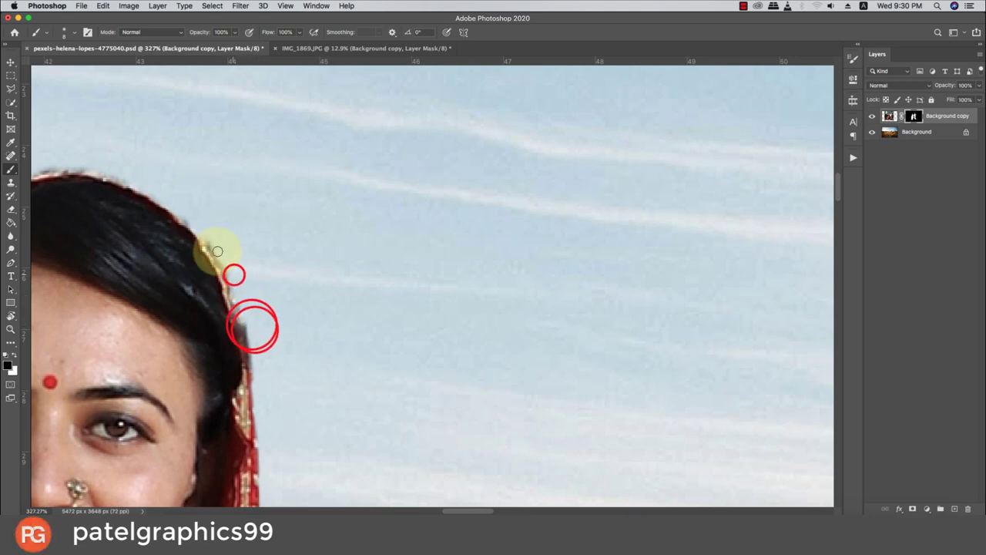
pyautogui.moveTo(198, 226)
pyautogui.mouseDown()
pyautogui.moveTo(177, 208)
pyautogui.moveTo(252, 247)
pyautogui.moveTo(372, 261)
pyautogui.mouseUp()
pyautogui.click(321, 241)
pyautogui.moveTo(273, 231)
pyautogui.mouseDown()
pyautogui.moveTo(221, 237)
pyautogui.moveTo(146, 280)
pyautogui.moveTo(318, 182)
pyautogui.mouseUp()
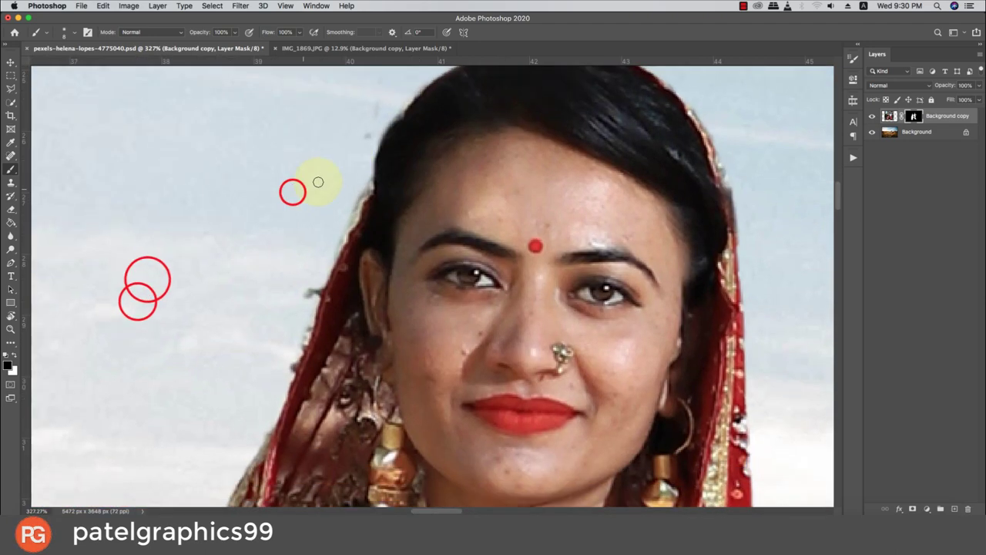
pyautogui.click(392, 113)
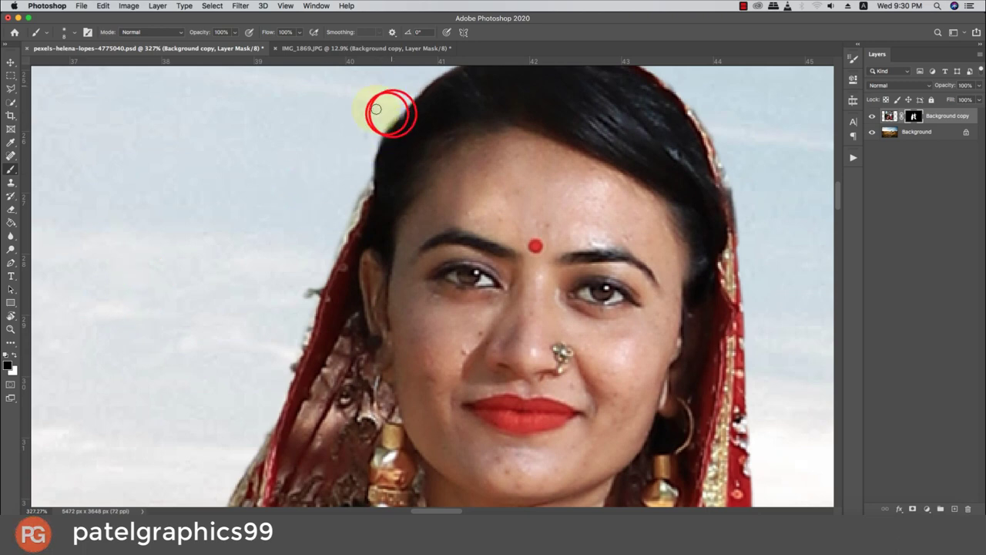
# Touch up the mask on the veil and hair edges beside her temple
pyautogui.moveTo(378, 107); pyautogui.dragTo(352, 165)
pyautogui.click(344, 216)
pyautogui.moveTo(344, 215); pyautogui.dragTo(398, 90)
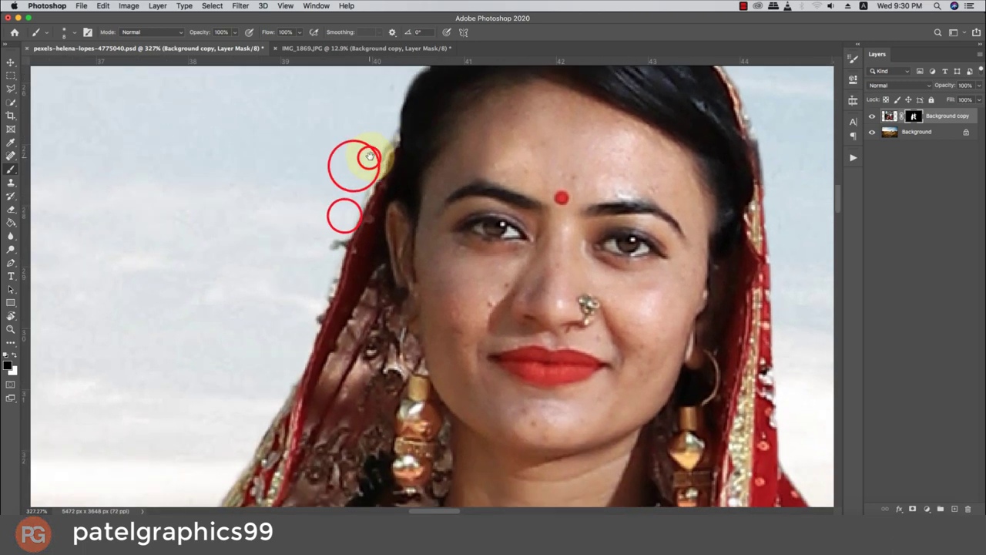
pyautogui.click(369, 157)
pyautogui.click(389, 131)
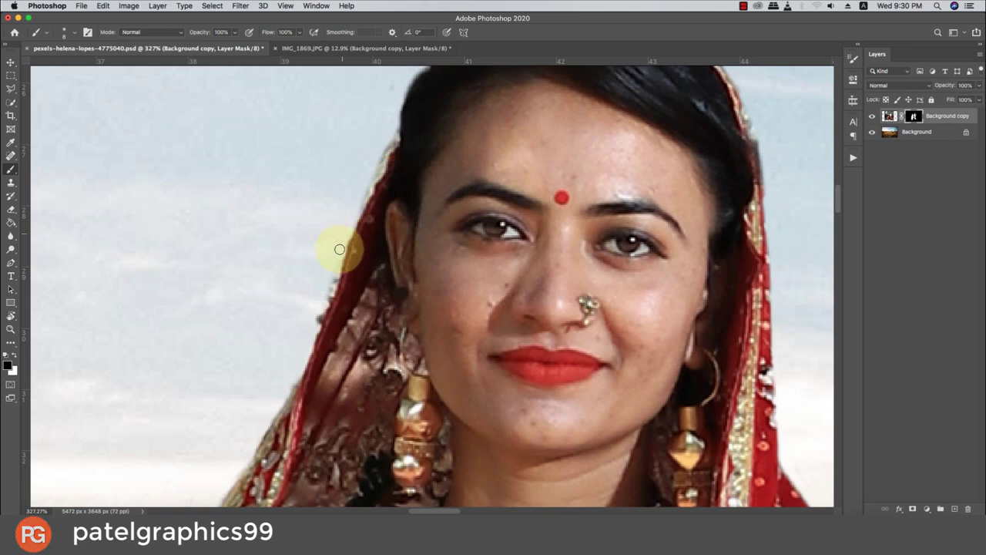
pyautogui.moveTo(331, 260); pyautogui.dragTo(331, 278)
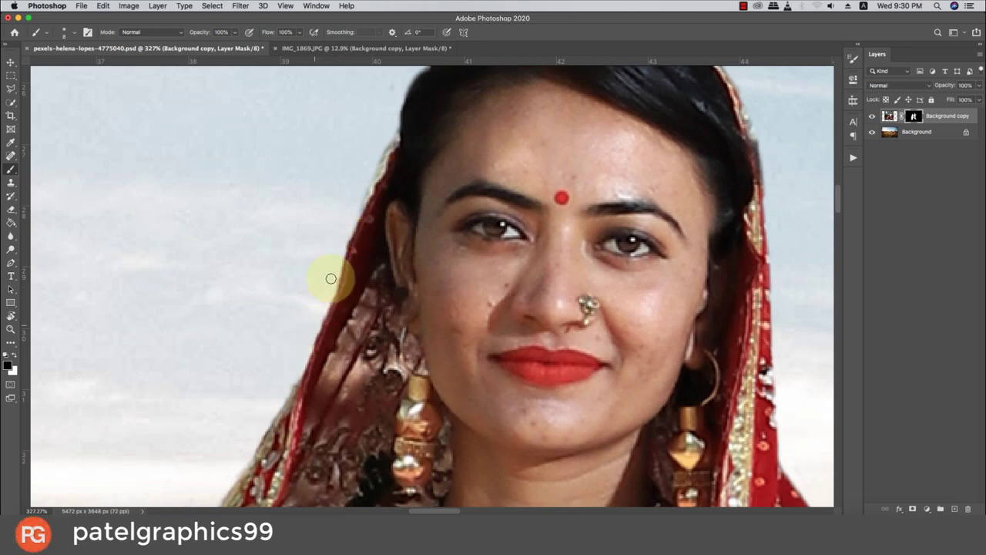
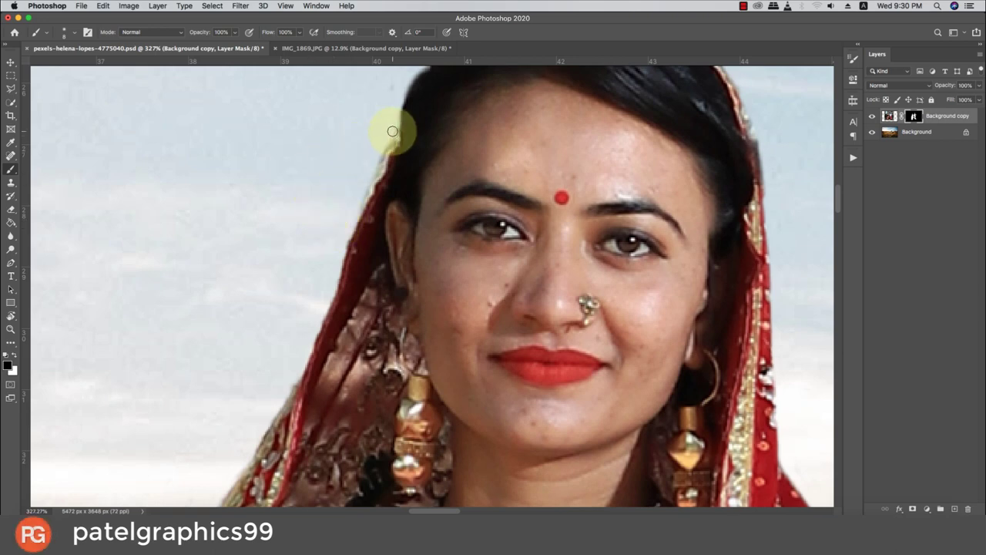
# Restore the woman's hair along her hairline and above her ear on the layer mask
pyautogui.moveTo(375, 169); pyautogui.dragTo(359, 198)
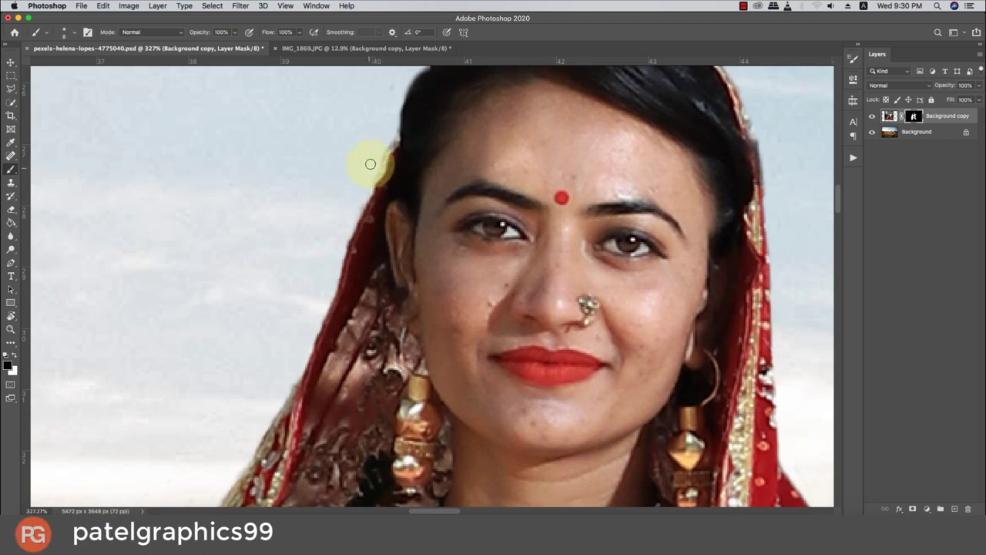
pyautogui.moveTo(383, 147); pyautogui.dragTo(394, 77)
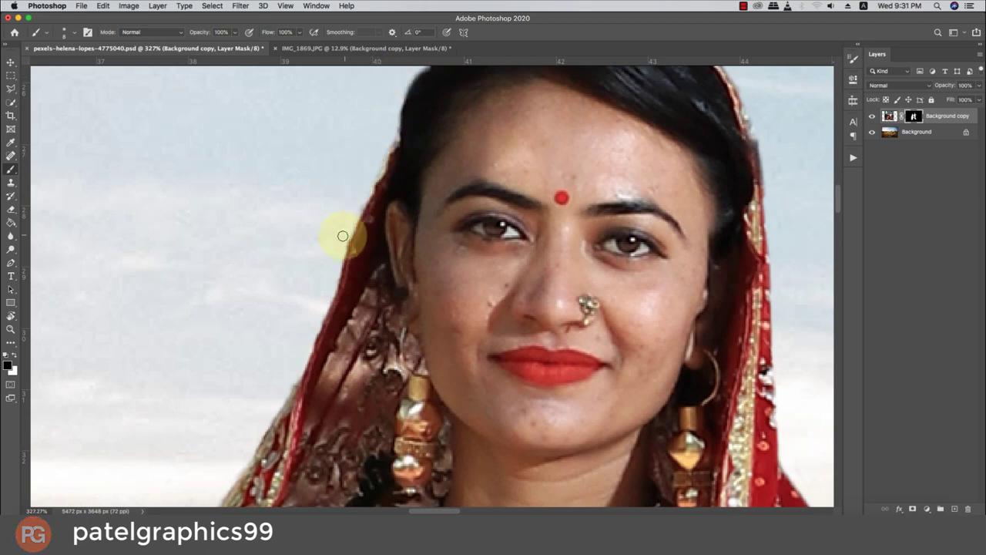
pyautogui.scroll(-5, 330, 165)
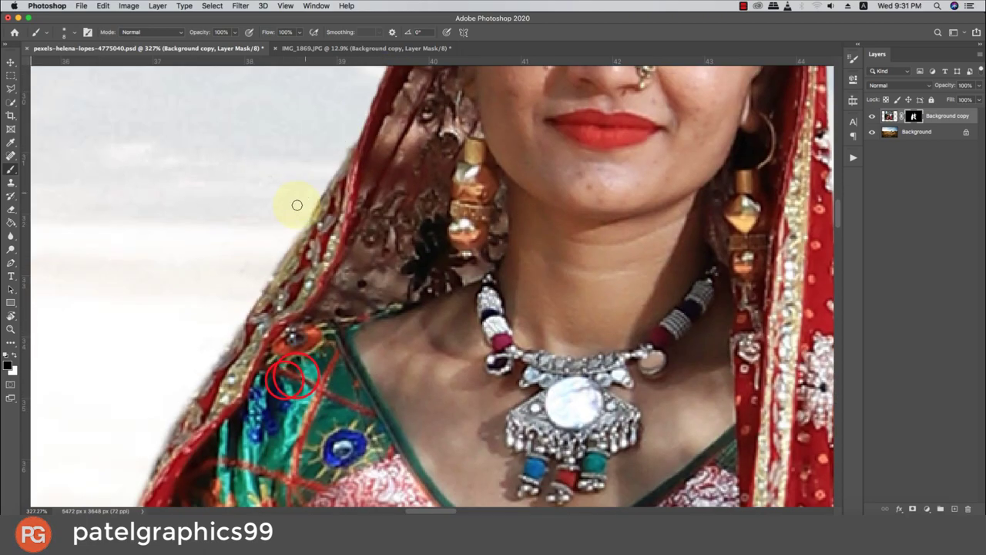
pyautogui.scroll(-3, 185, 395)
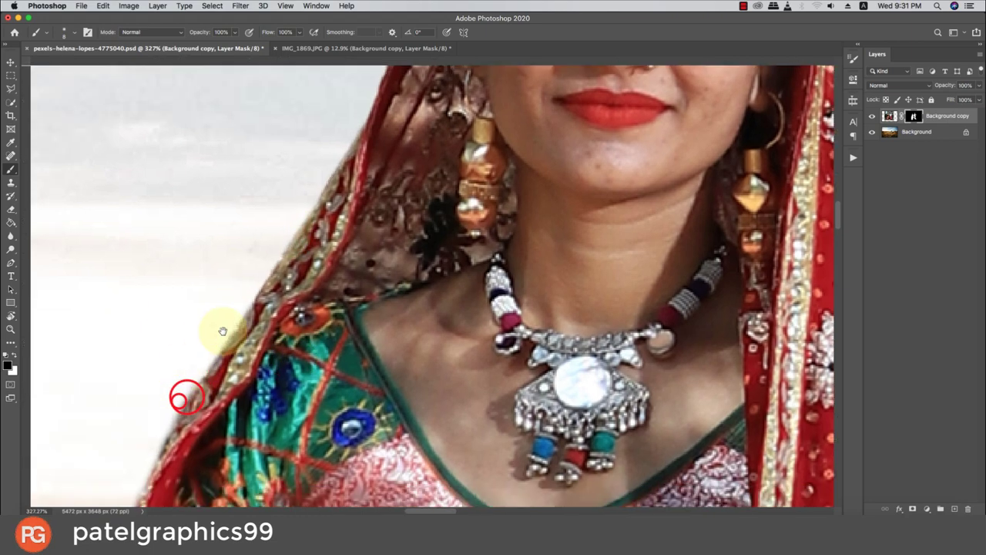
pyautogui.scroll(-3, 220, 330)
pyautogui.click(298, 180)
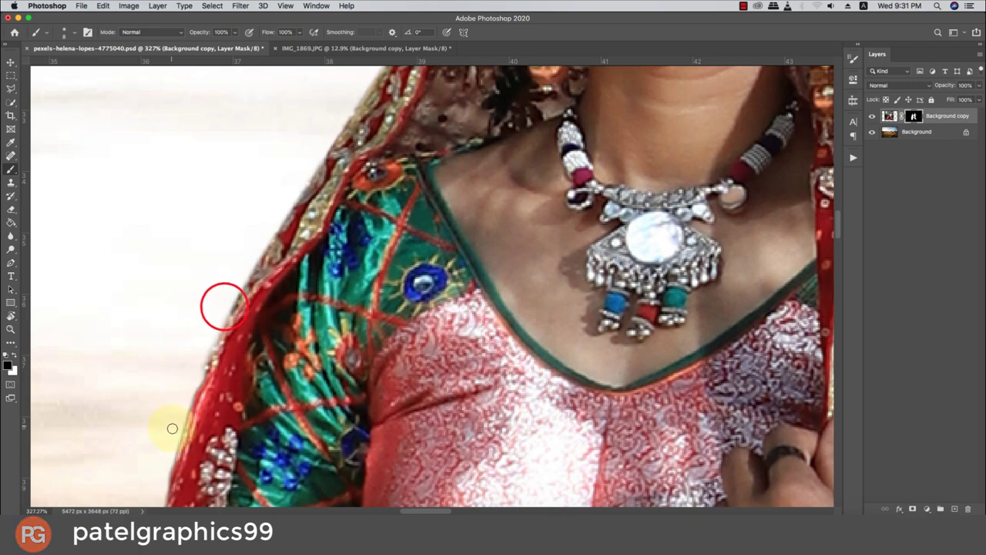
pyautogui.scroll(-3, 247, 205)
pyautogui.scroll(-3, 209, 292)
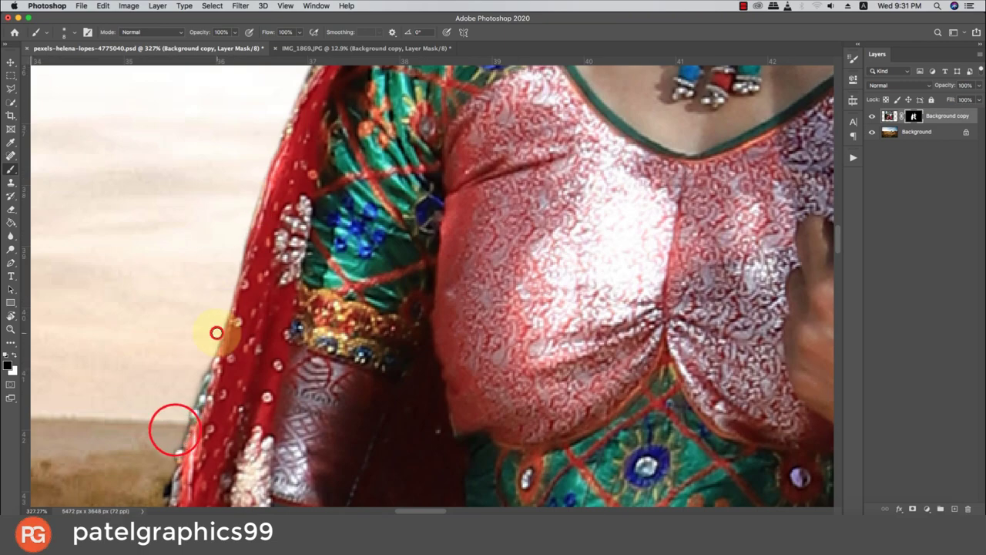
# Paint the mask down the red scarf edge, undoing one stray stroke
pyautogui.click(216, 333)
pyautogui.scroll(-5, 232, 237)
pyautogui.click(291, 131)
pyautogui.scroll(3, 293, 131)
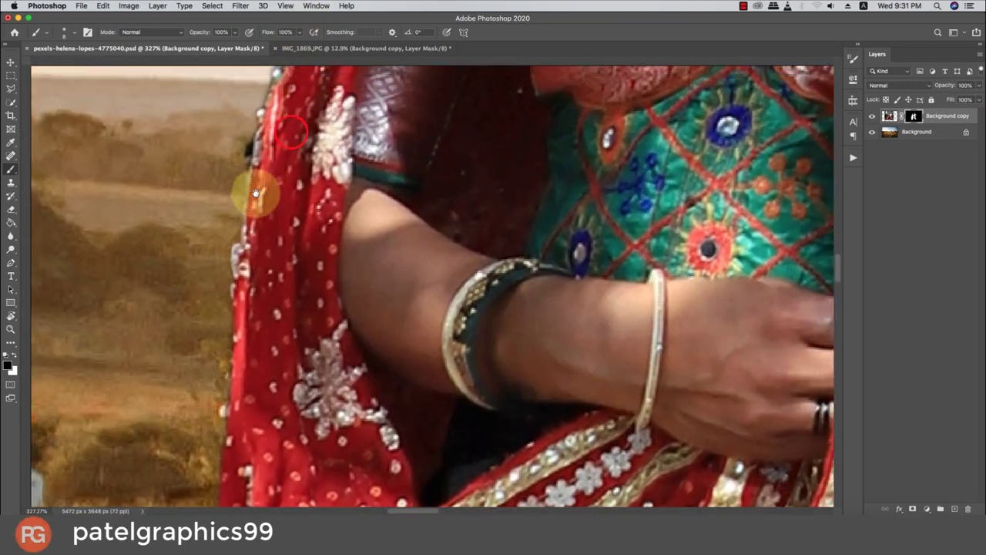
pyautogui.click(255, 193)
pyautogui.scroll(2, 265, 269)
pyautogui.click(303, 163)
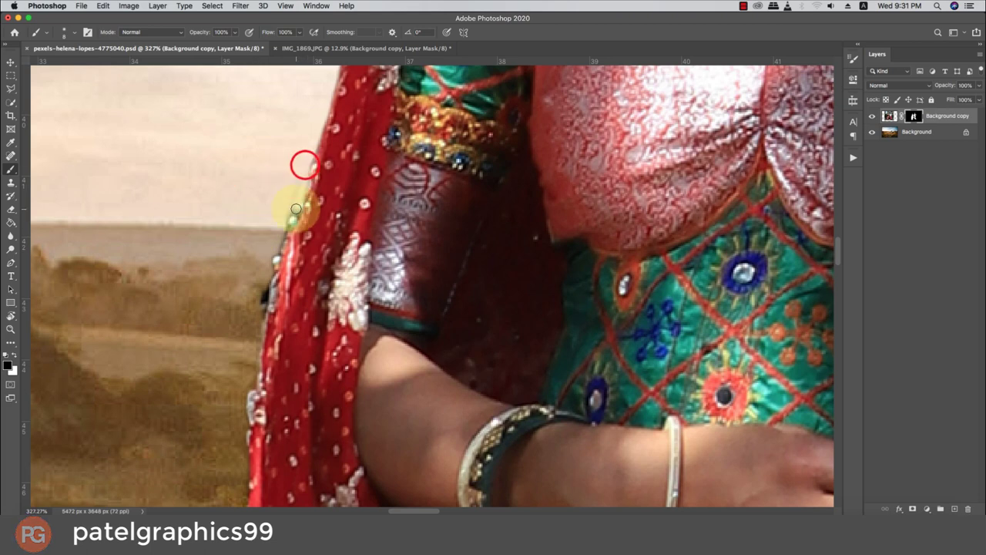
pyautogui.press('super+z')
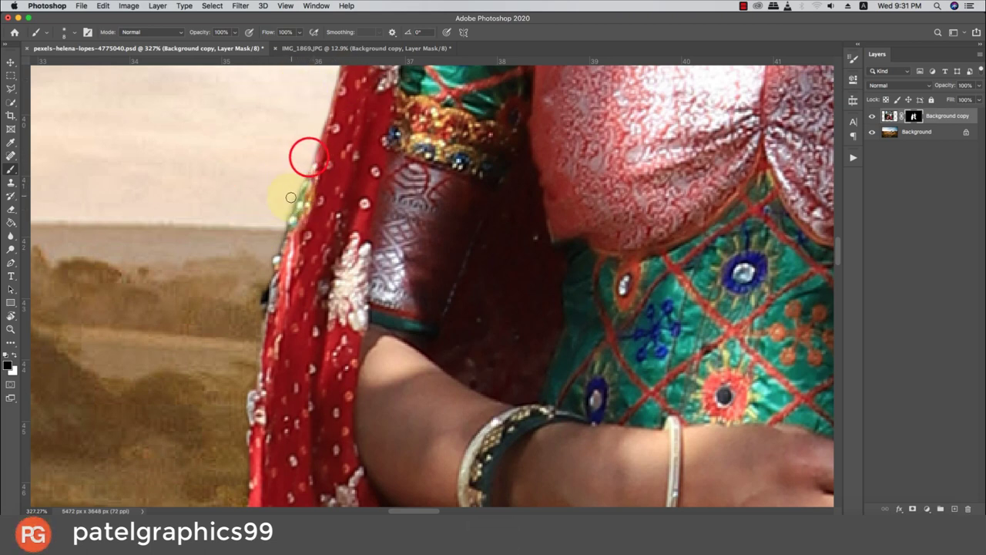
pyautogui.moveTo(291, 197); pyautogui.dragTo(284, 238)
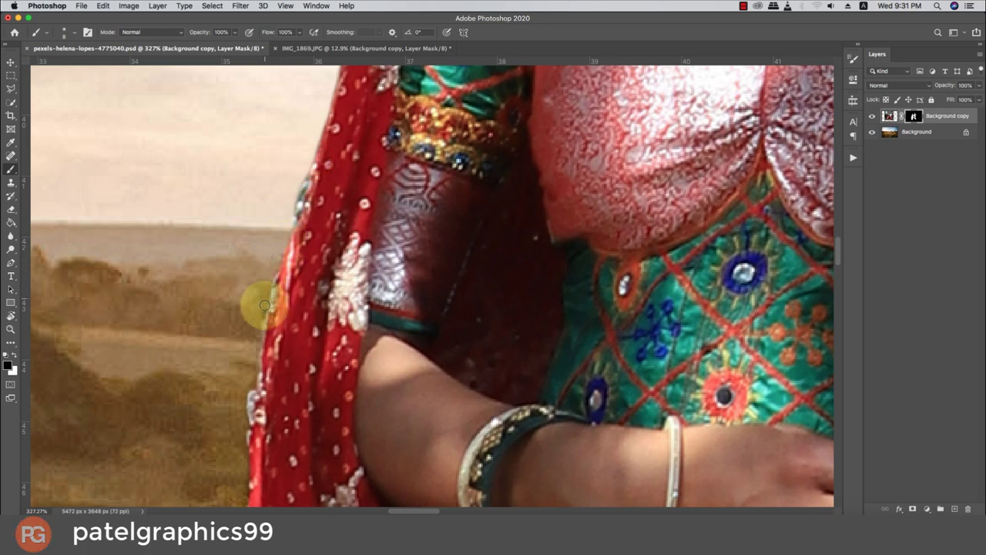
pyautogui.moveTo(262, 314)
pyautogui.mouseDown()
pyautogui.moveTo(260, 352)
pyautogui.moveTo(240, 395)
pyautogui.moveTo(258, 182)
pyautogui.mouseUp()
pyautogui.moveTo(254, 228)
pyautogui.mouseDown()
pyautogui.moveTo(259, 332)
pyautogui.moveTo(294, 158)
pyautogui.moveTo(269, 244)
pyautogui.moveTo(272, 385)
pyautogui.mouseUp()
# Paint the mask along the lower sari edge where it meets the grass
pyautogui.click(273, 243)
pyautogui.scroll(-5, 272, 389)
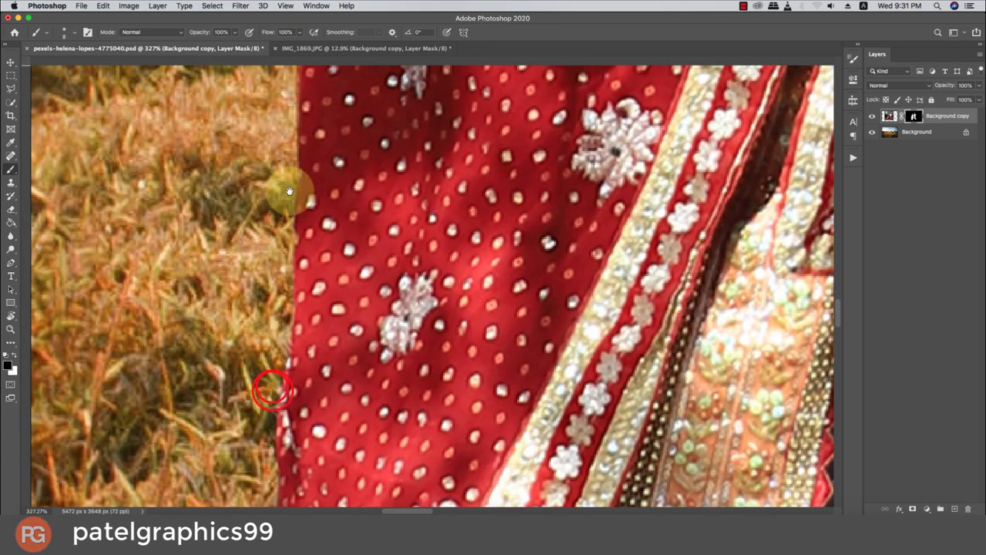
pyautogui.moveTo(288, 262); pyautogui.dragTo(281, 331)
pyautogui.scroll(-3, 281, 331)
pyautogui.moveTo(308, 270); pyautogui.dragTo(297, 460)
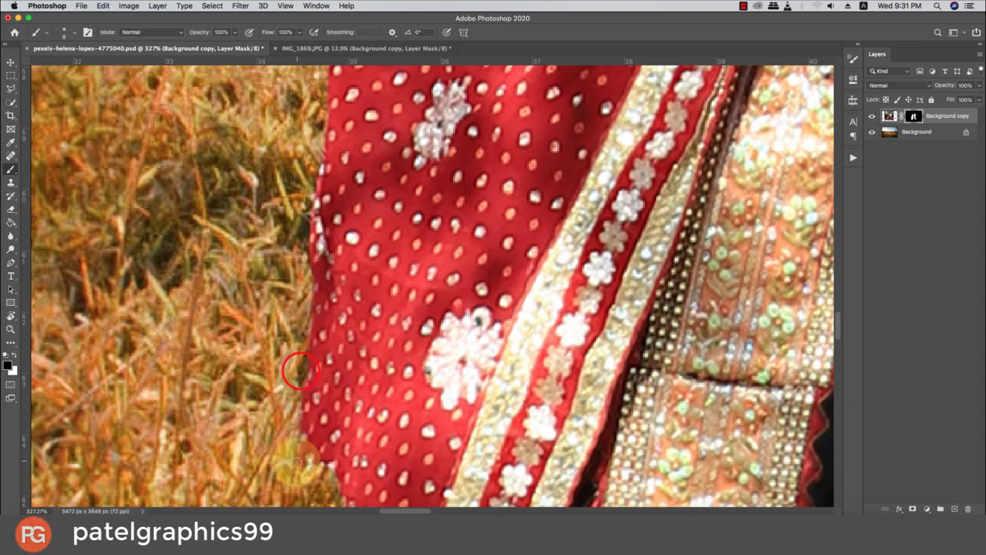
pyautogui.scroll(-5, 291, 470)
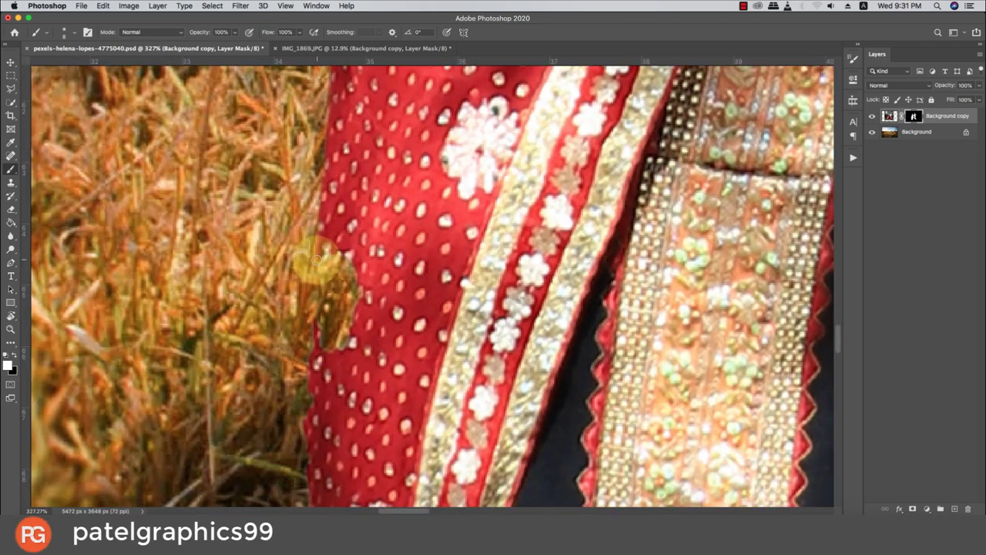
# Restore the sari pattern where grass showed through and finish the edge beside the grass
pyautogui.moveTo(310, 264); pyautogui.dragTo(327, 250)
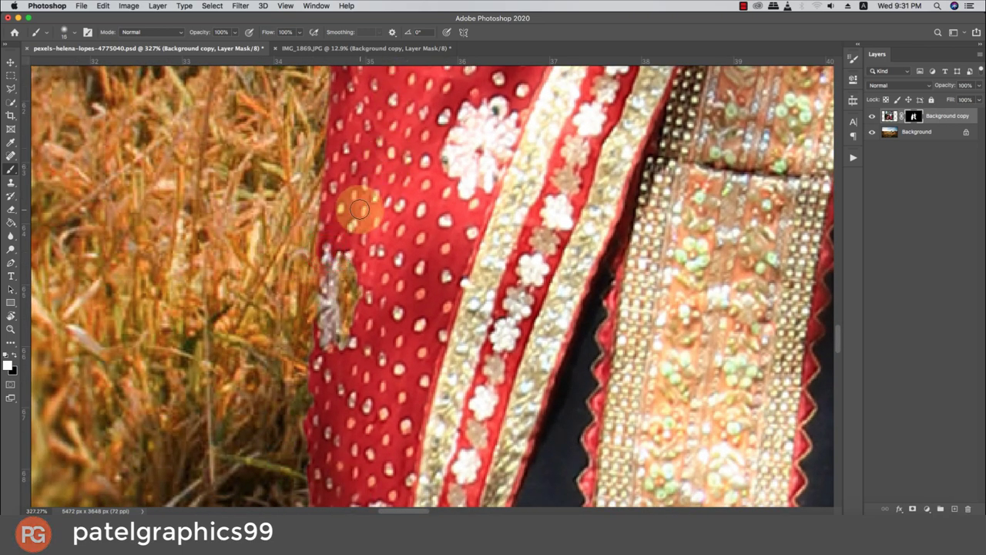
pyautogui.moveTo(345, 248); pyautogui.dragTo(348, 365)
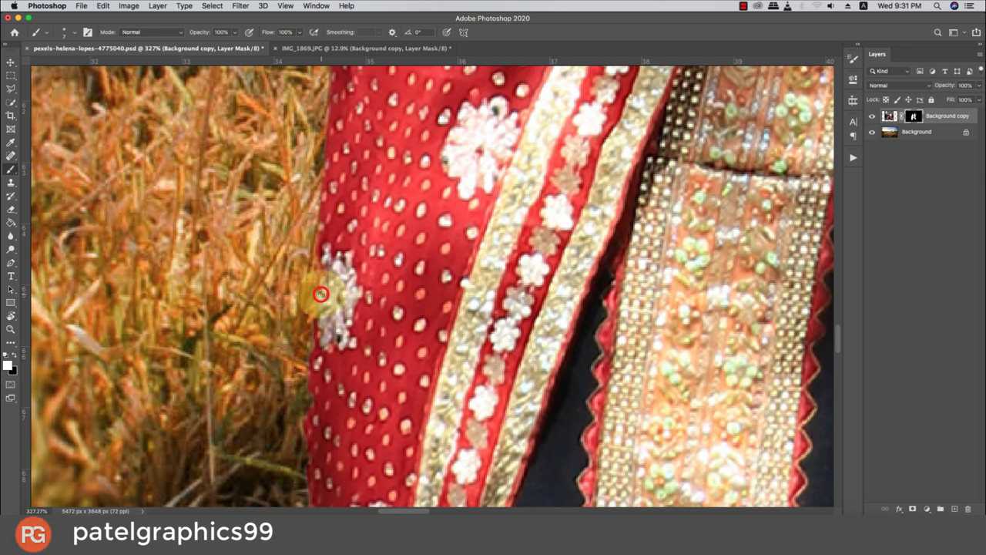
pyautogui.moveTo(321, 294)
pyautogui.mouseDown()
pyautogui.moveTo(314, 422)
pyautogui.moveTo(329, 286)
pyautogui.mouseUp()
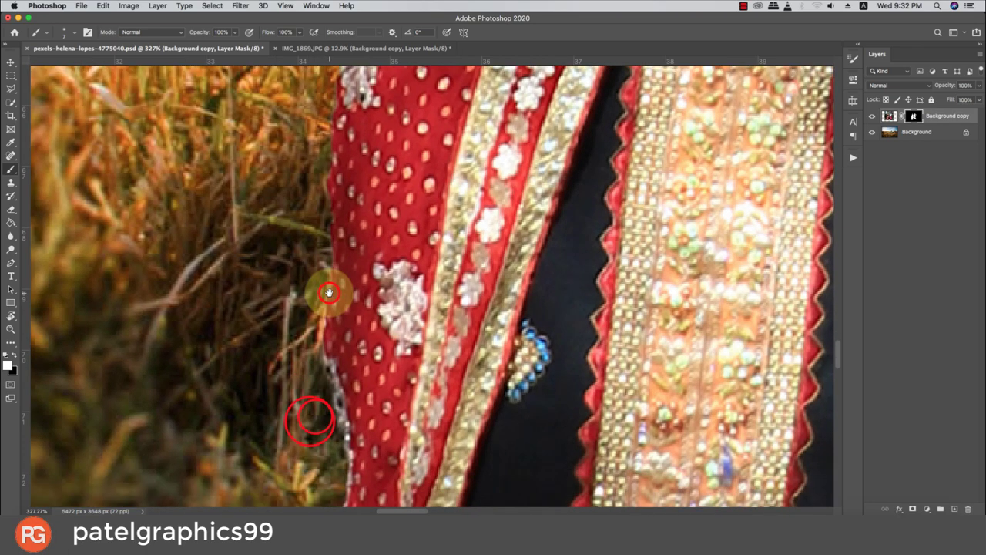
pyautogui.moveTo(334, 135); pyautogui.dragTo(329, 332)
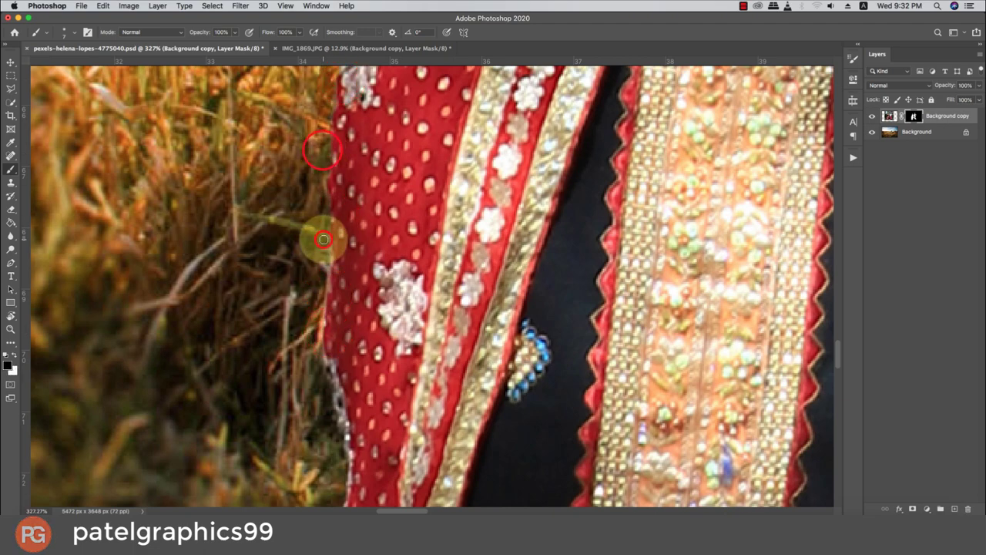
pyautogui.moveTo(323, 240)
pyautogui.mouseDown()
pyautogui.moveTo(321, 361)
pyautogui.moveTo(329, 315)
pyautogui.mouseUp()
pyautogui.scroll(-3, 328, 316)
# Zoom out and toggle the red mask overlay preview to check the mask
pyautogui.scroll(-3, 328, 308)
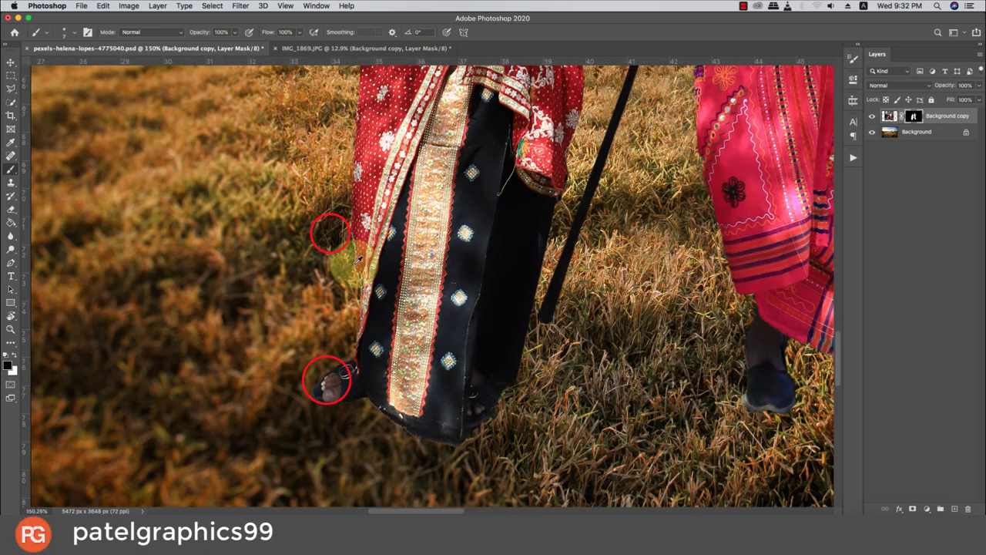
pyautogui.scroll(-2, 331, 293)
pyautogui.scroll(-2, 354, 281)
pyautogui.scroll(2, 377, 276)
pyautogui.scroll(1, 374, 323)
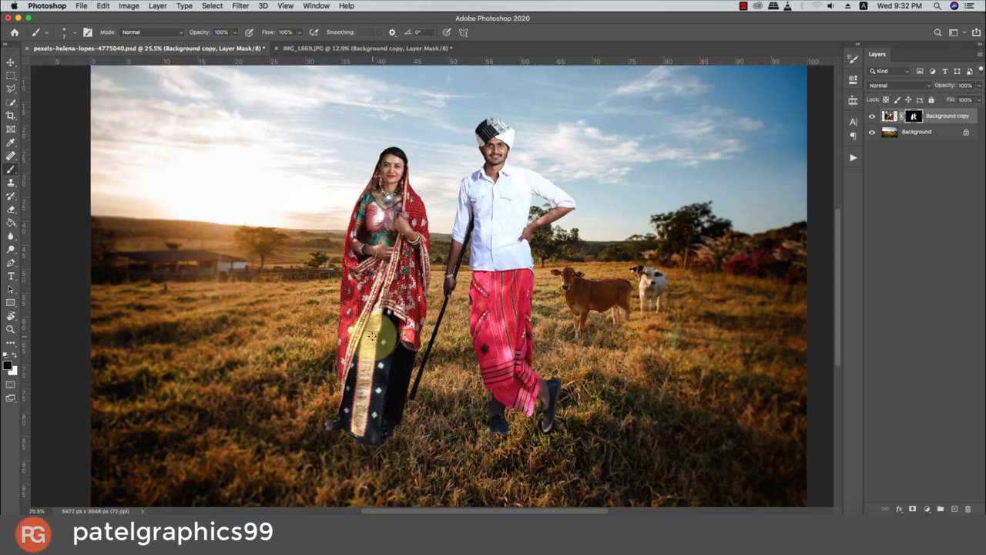
pyautogui.press('\\')
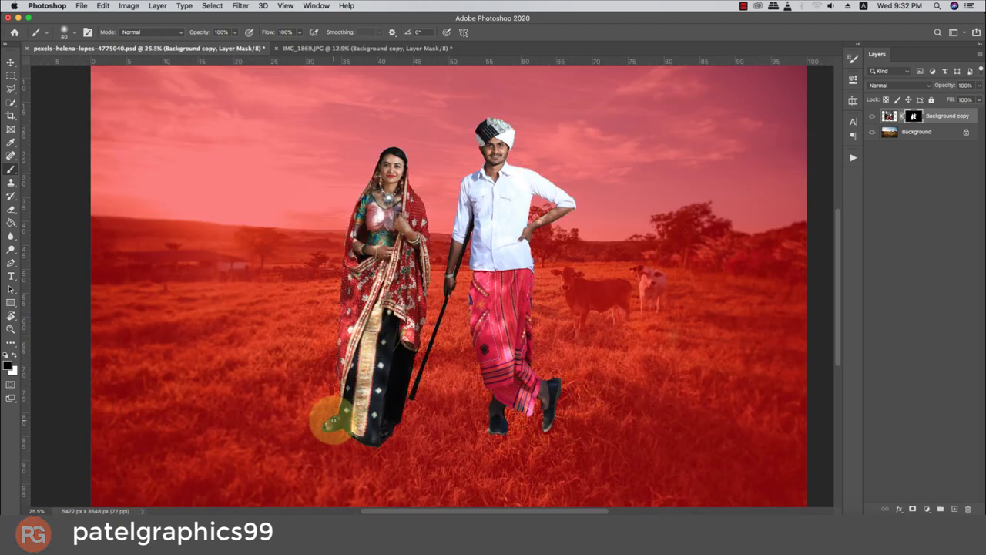
pyautogui.press('\\')
pyautogui.press(']')
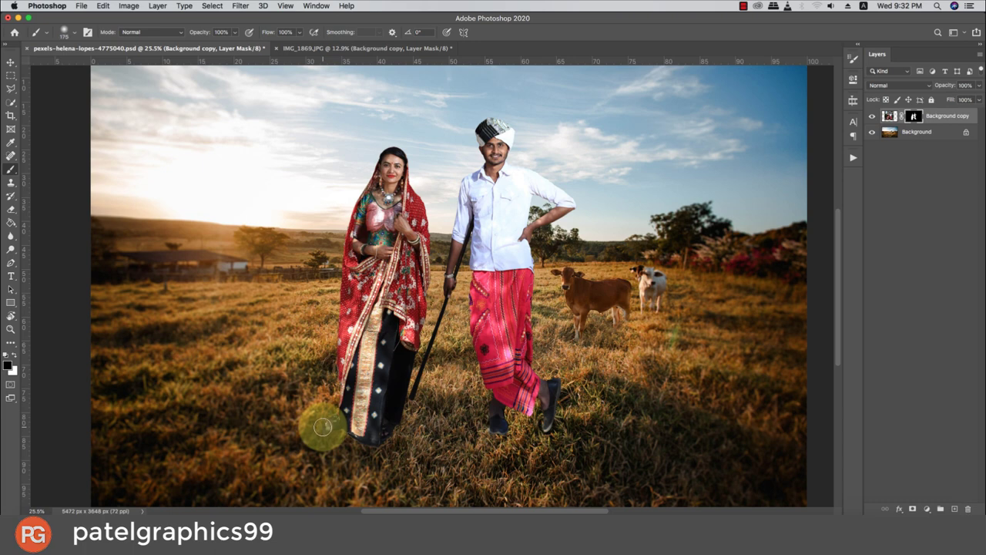
# Brush the mask around her feet and his shoe, using a smaller brush for the shoe
pyautogui.moveTo(317, 433)
pyautogui.mouseDown()
pyautogui.moveTo(387, 449)
pyautogui.moveTo(414, 433)
pyautogui.moveTo(414, 402)
pyautogui.moveTo(506, 440)
pyautogui.mouseUp()
pyautogui.click(512, 447)
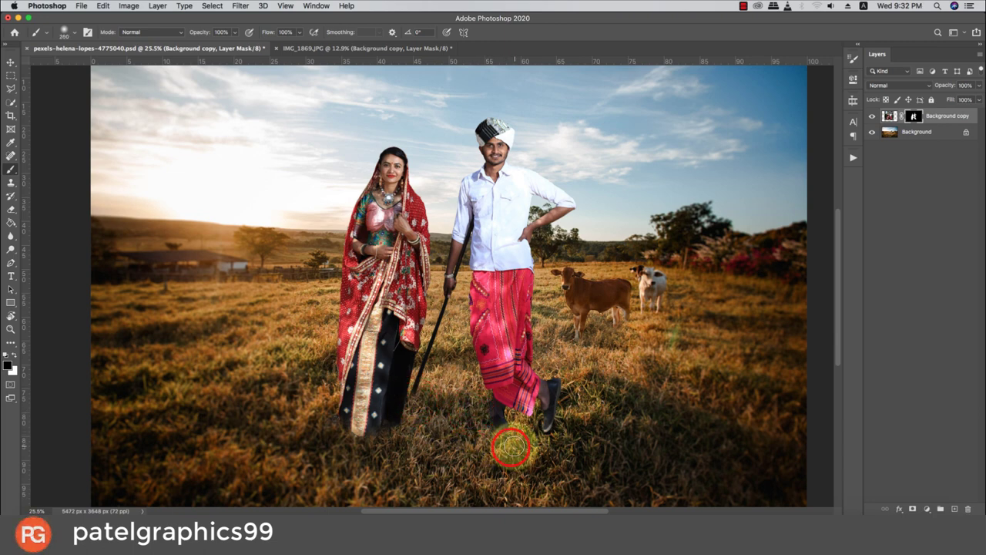
pyautogui.press('[')
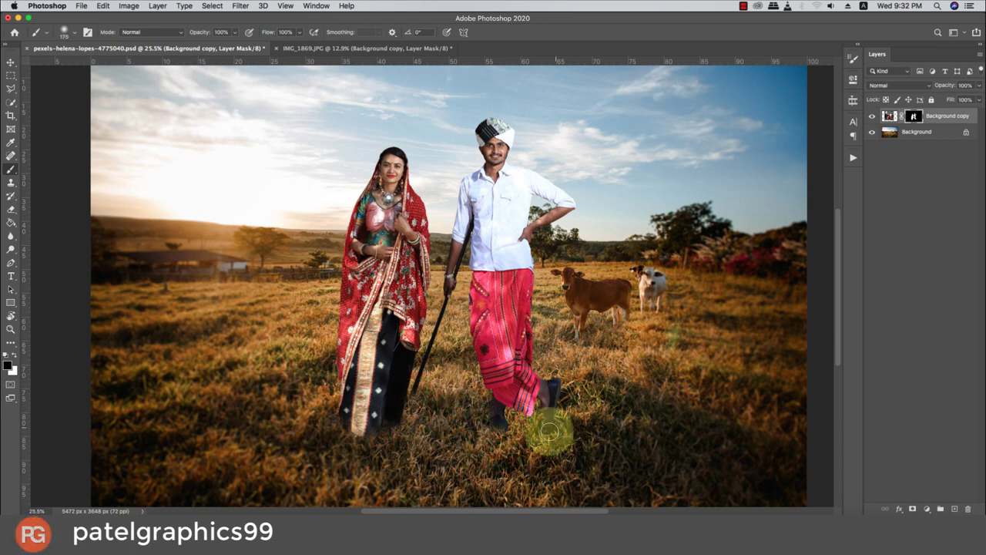
pyautogui.moveTo(549, 432)
pyautogui.mouseDown()
pyautogui.moveTo(568, 409)
pyautogui.moveTo(539, 437)
pyautogui.mouseUp()
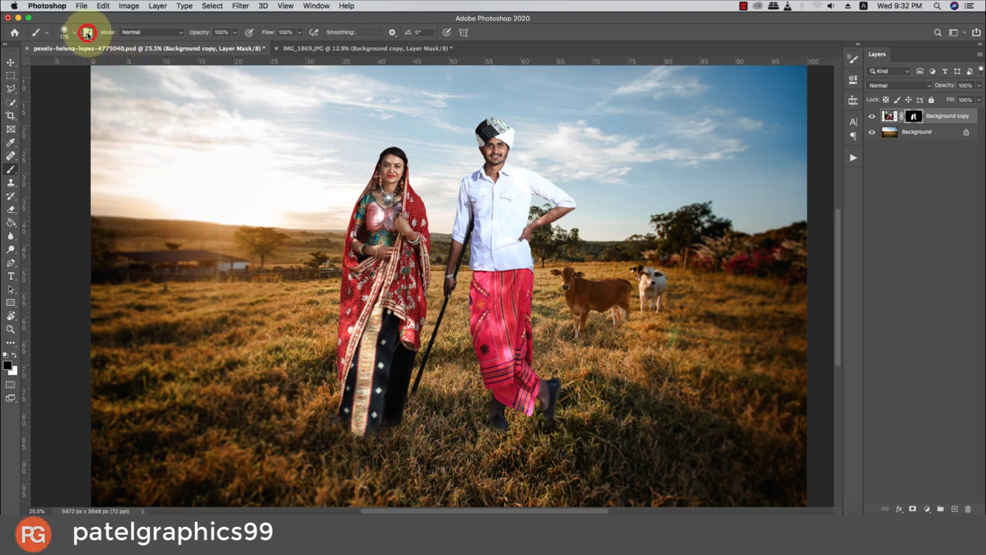
# Load the textured grass-blade brush tip and rotate it upright to -89°
pyautogui.click(87, 32)
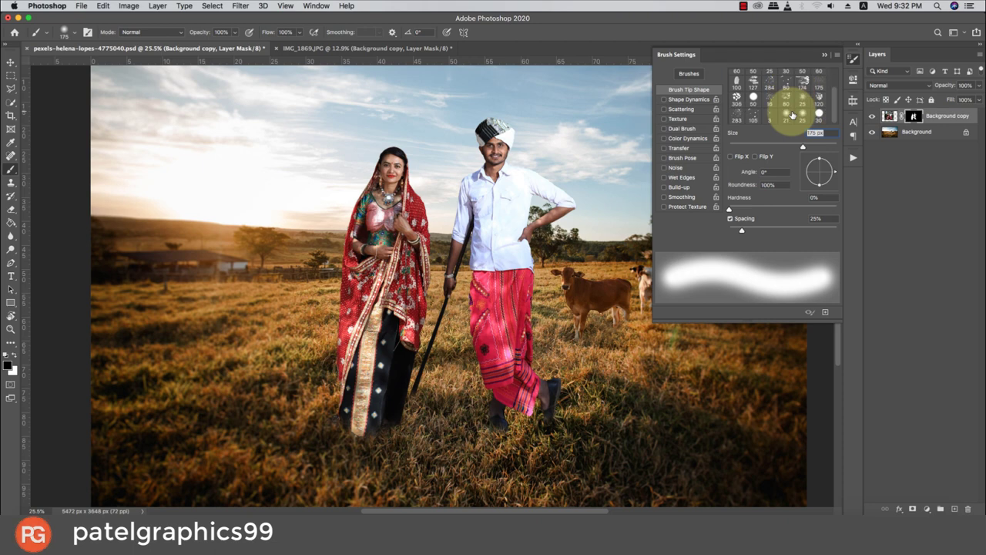
pyautogui.scroll(3, 792, 115)
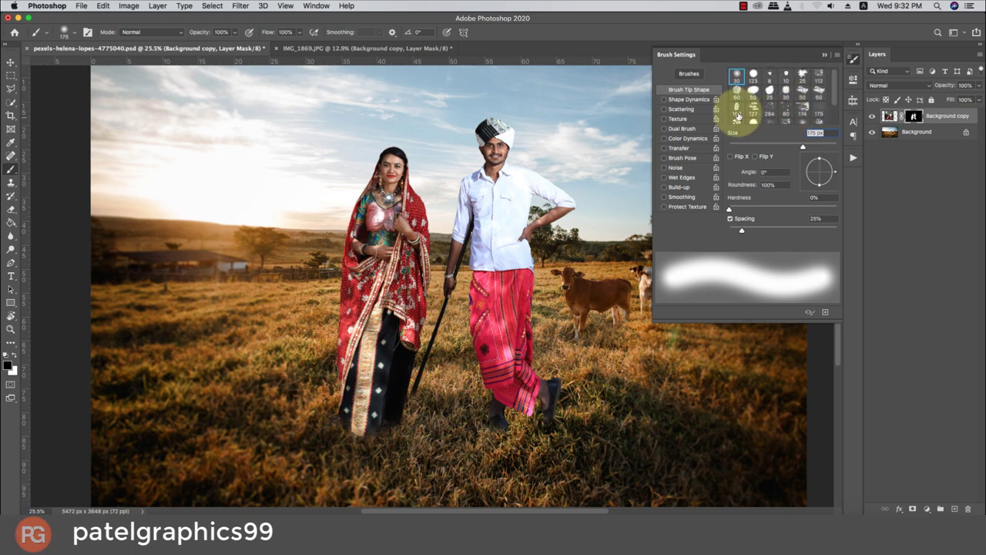
pyautogui.click(803, 104)
pyautogui.click(822, 54)
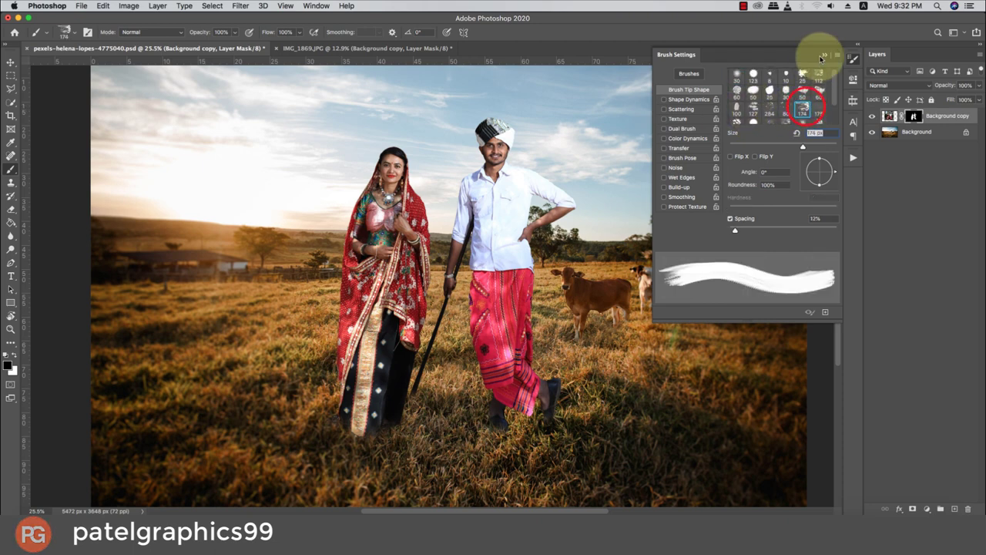
pyautogui.rightClick(467, 392)
pyautogui.moveTo(506, 377); pyautogui.dragTo(496, 360)
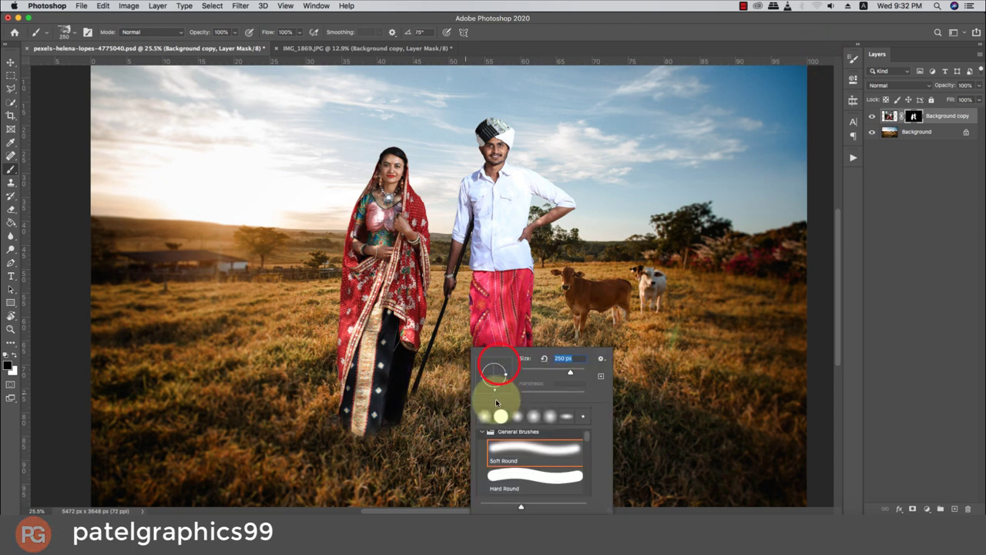
pyautogui.click(448, 414)
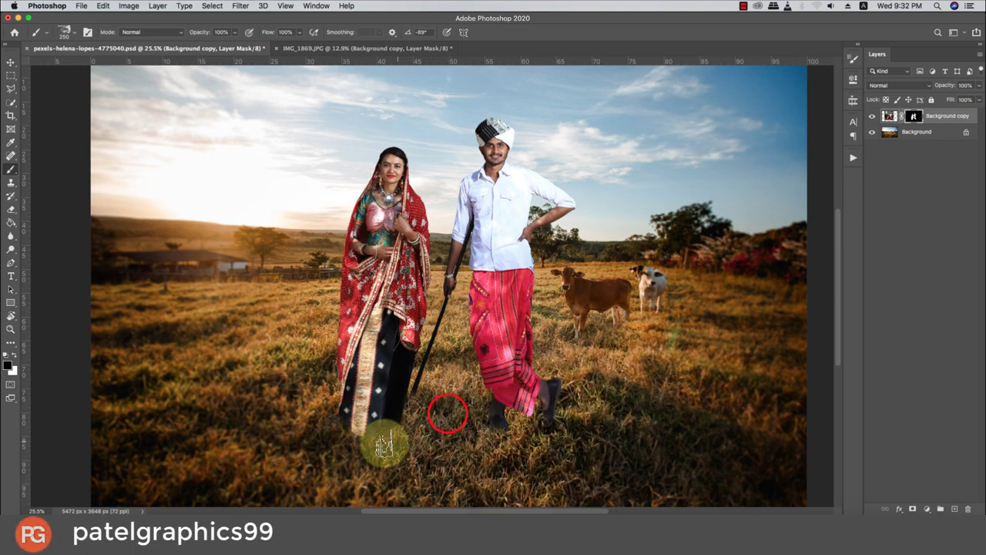
pyautogui.keyDown('alt'); pyautogui.scroll(5, 383, 445); pyautogui.keyUp('alt')
# Stamp grass blades over the woman's skirt hem, tilting the brush angle twice
pyautogui.click(404, 418)
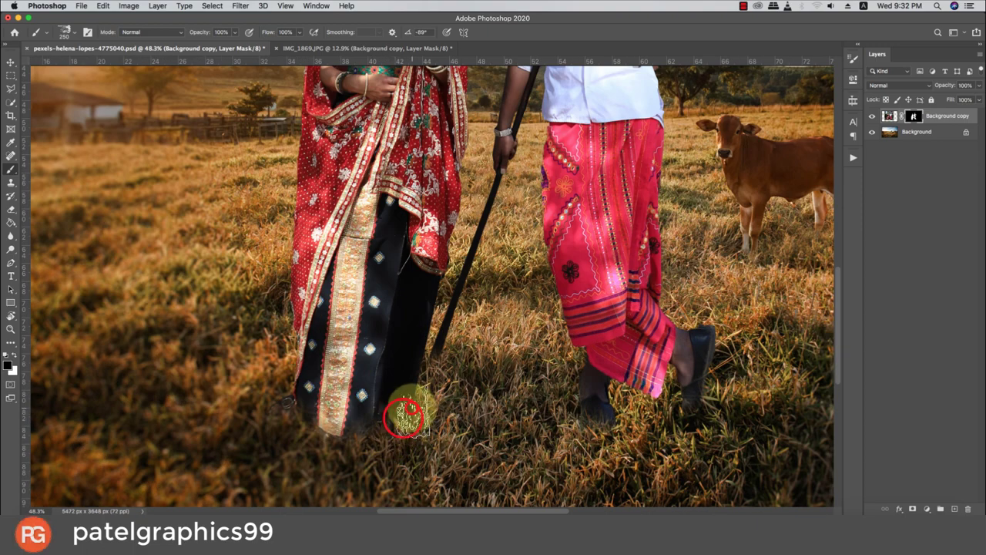
pyautogui.click(370, 434)
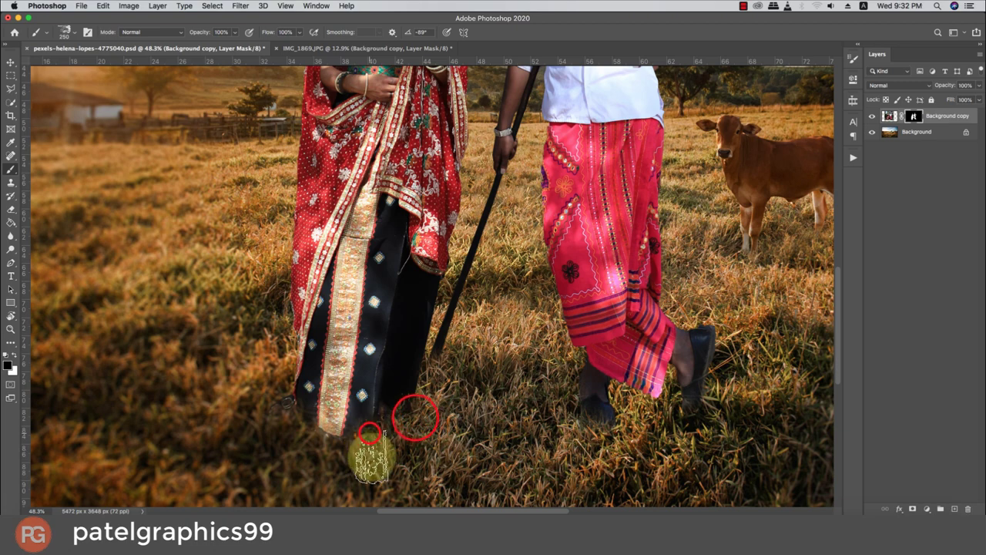
pyautogui.click(351, 441)
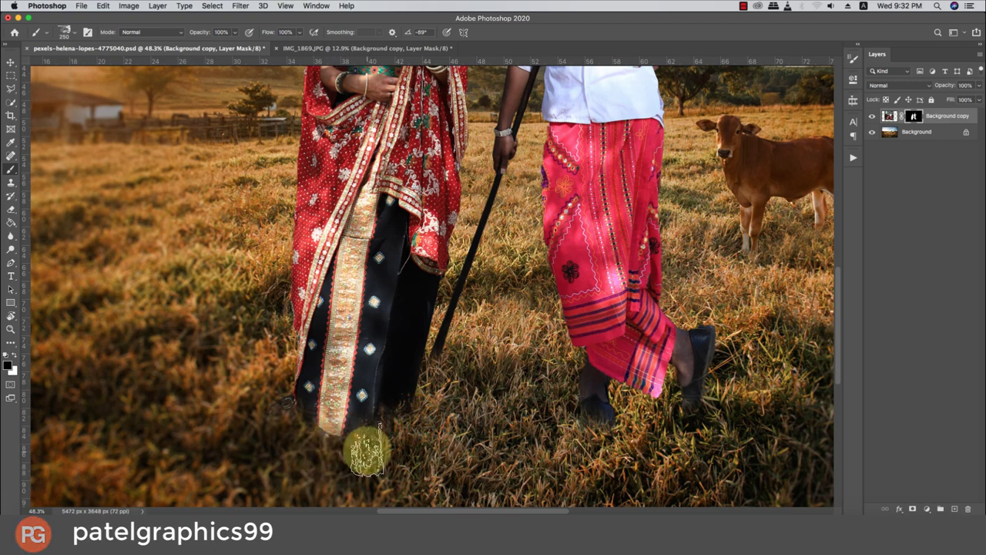
pyautogui.rightClick(431, 431)
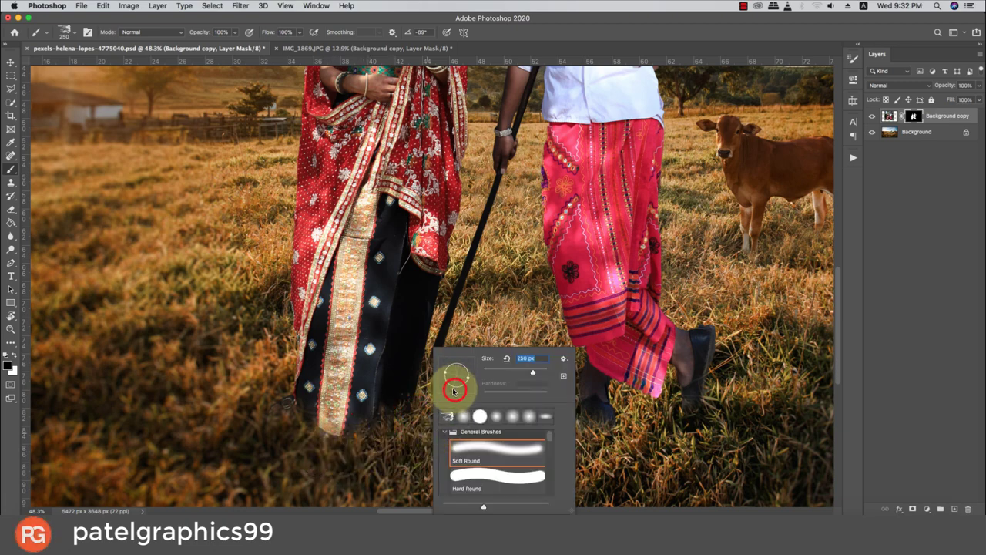
pyautogui.click(347, 445)
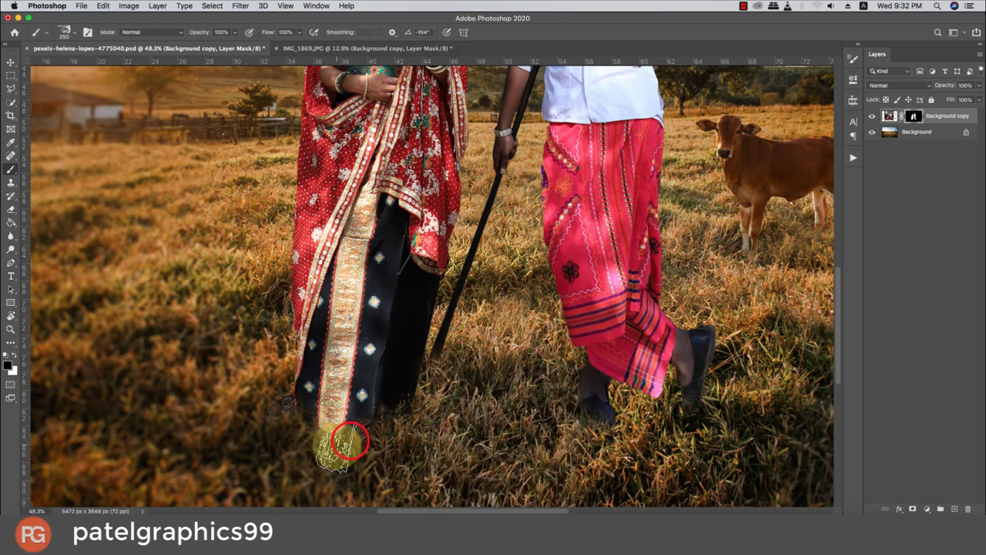
pyautogui.moveTo(348, 441); pyautogui.dragTo(321, 450)
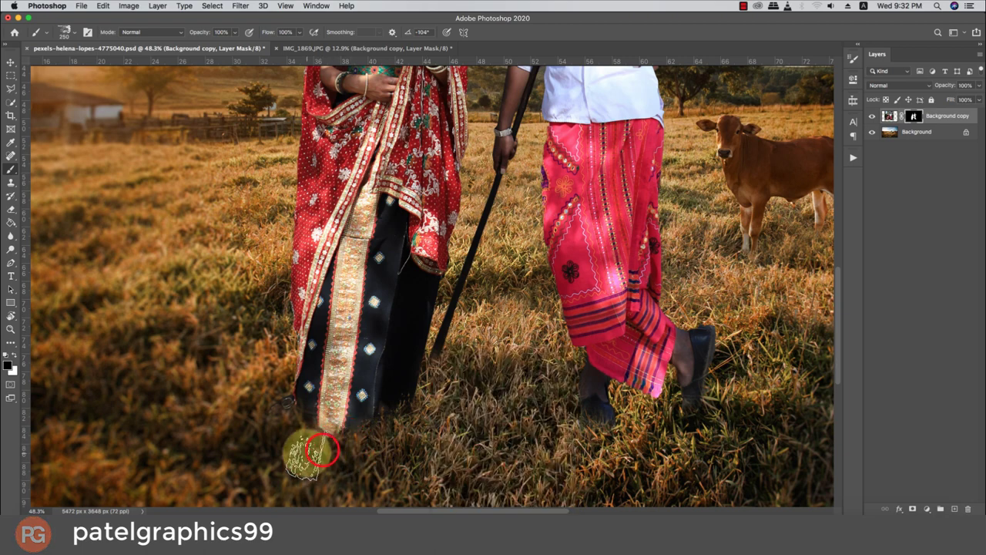
pyautogui.rightClick(306, 453)
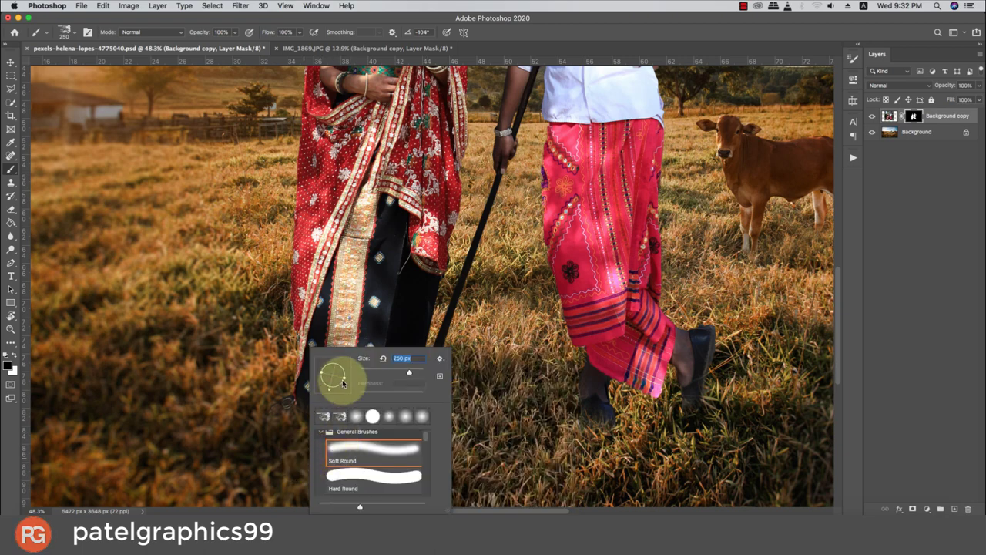
pyautogui.click(285, 427)
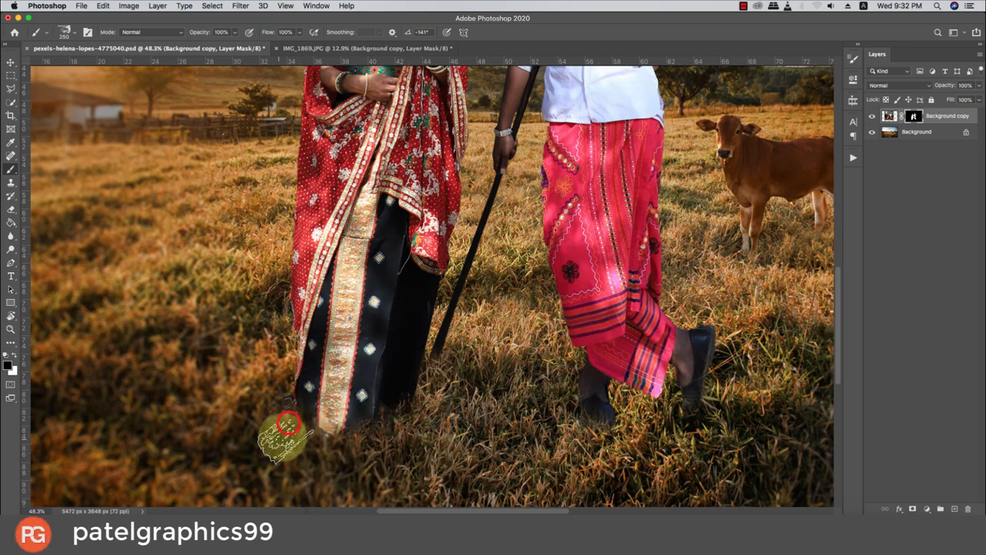
pyautogui.click(324, 440)
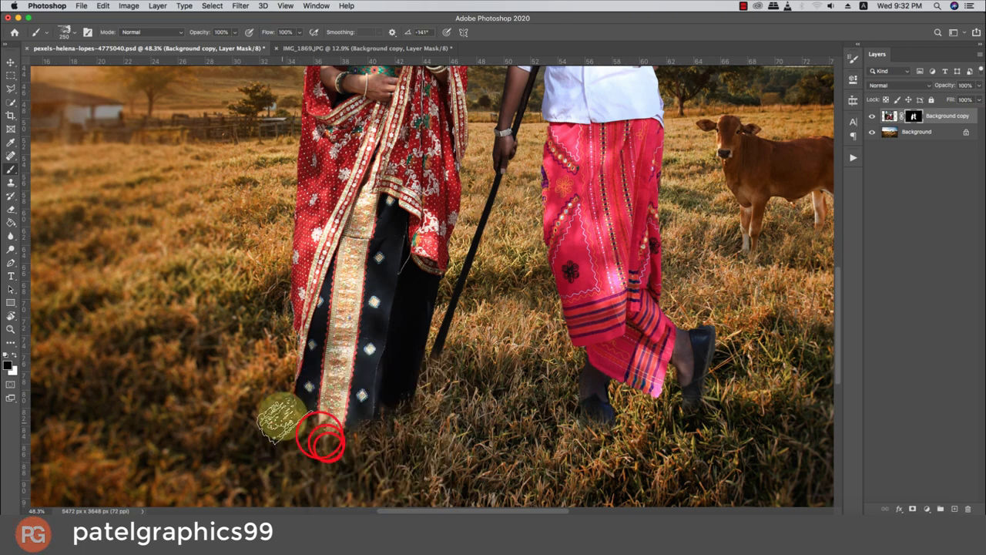
pyautogui.click(282, 410)
# Dab grass over the man's shoes and below his trouser hem
pyautogui.click(589, 426)
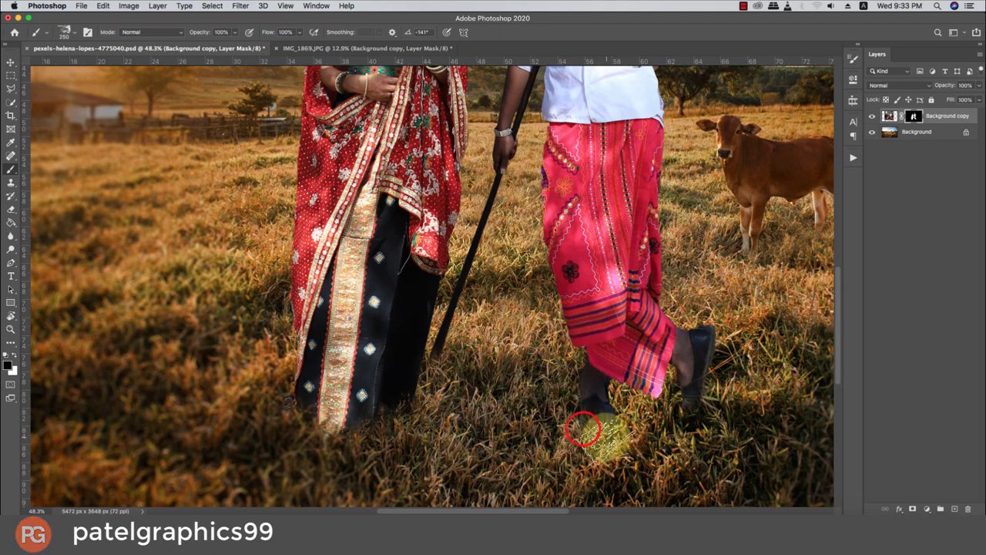
pyautogui.click(609, 435)
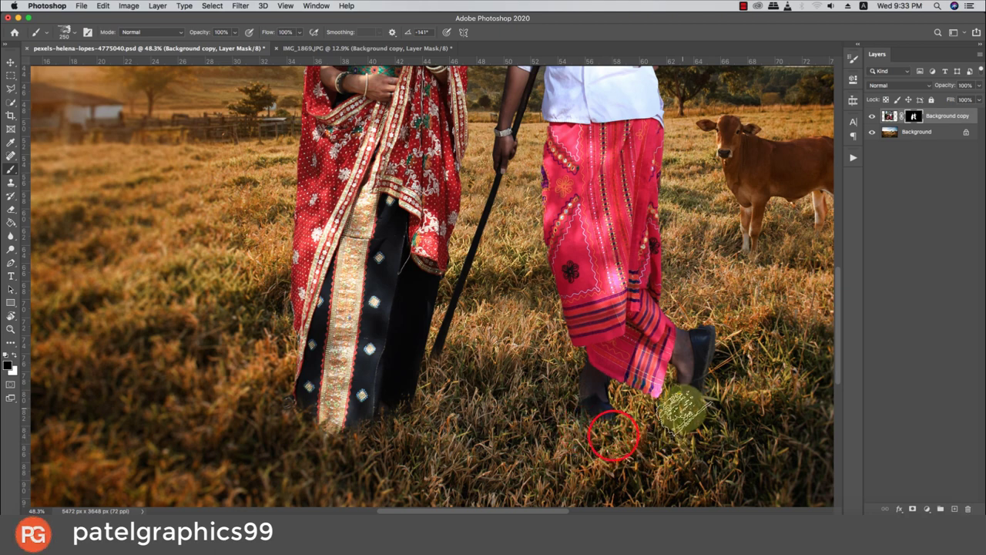
pyautogui.click(683, 406)
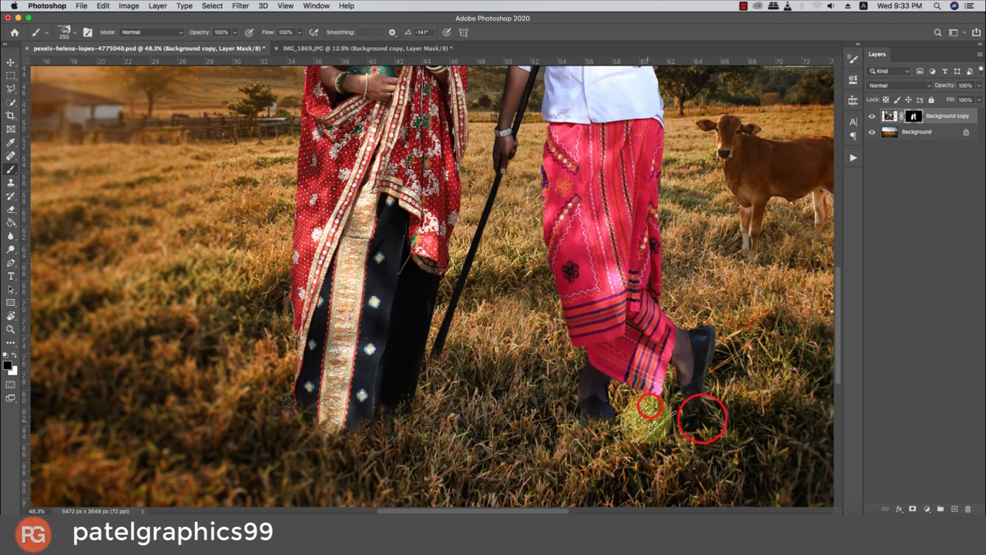
pyautogui.click(644, 401)
pyautogui.click(645, 402)
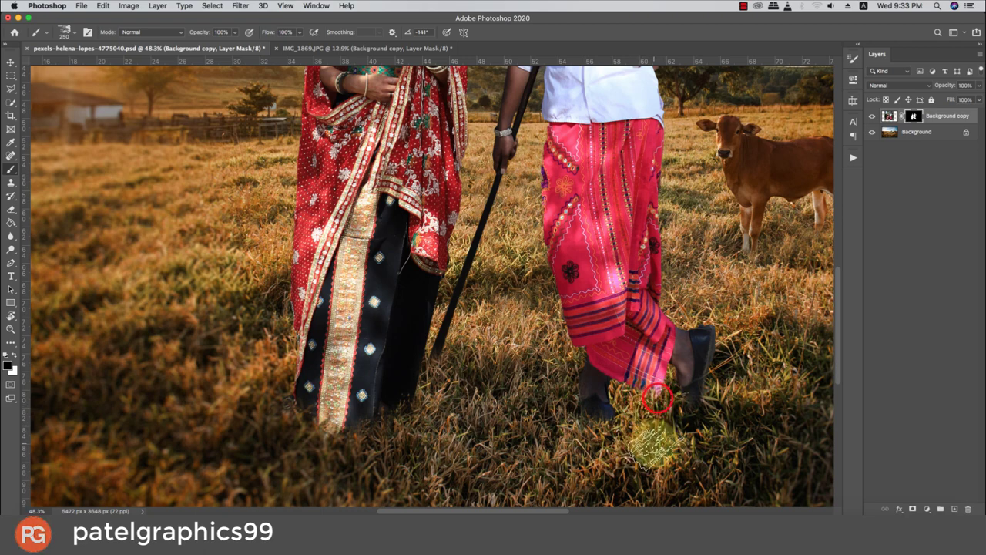
pyautogui.click(654, 401)
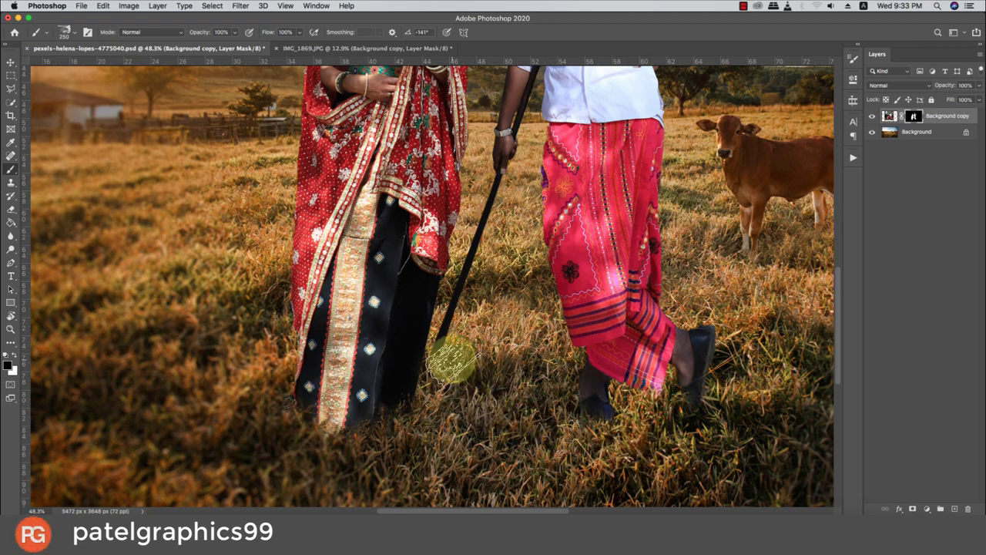
# Dab grass over the stick's tip, redoing it at a new brush angle
pyautogui.click(449, 357)
pyautogui.press('super+z')
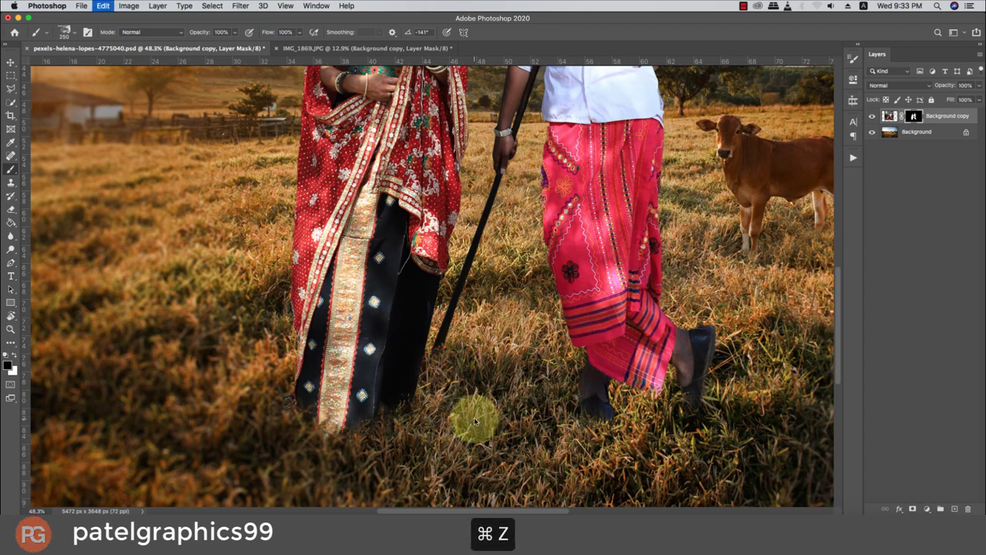
pyautogui.rightClick(472, 351)
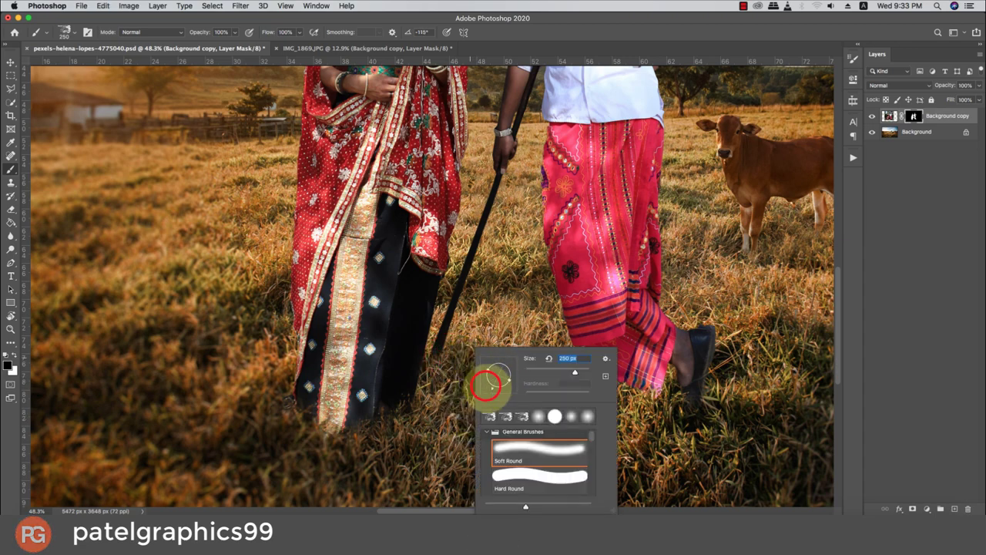
pyautogui.click(446, 357)
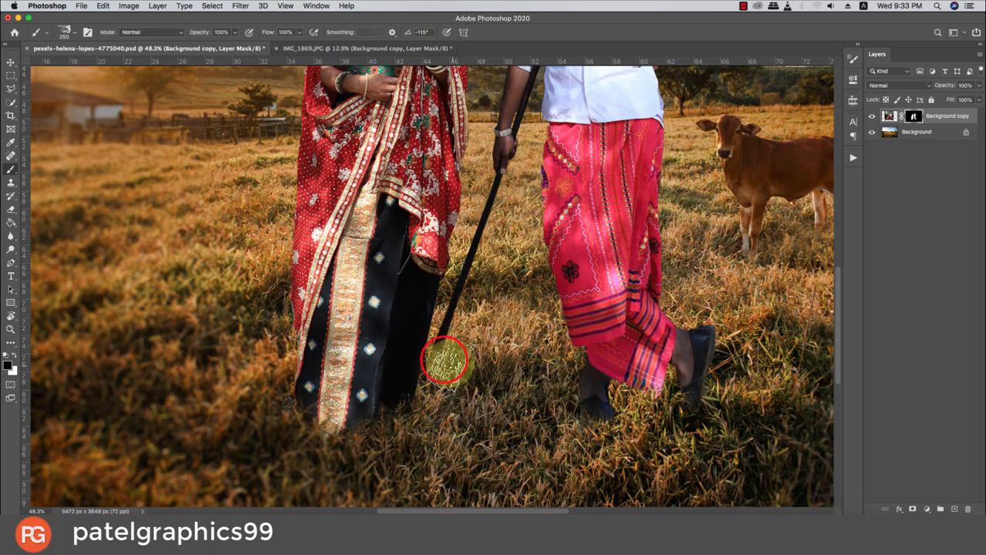
pyautogui.scroll(-5, 457, 425)
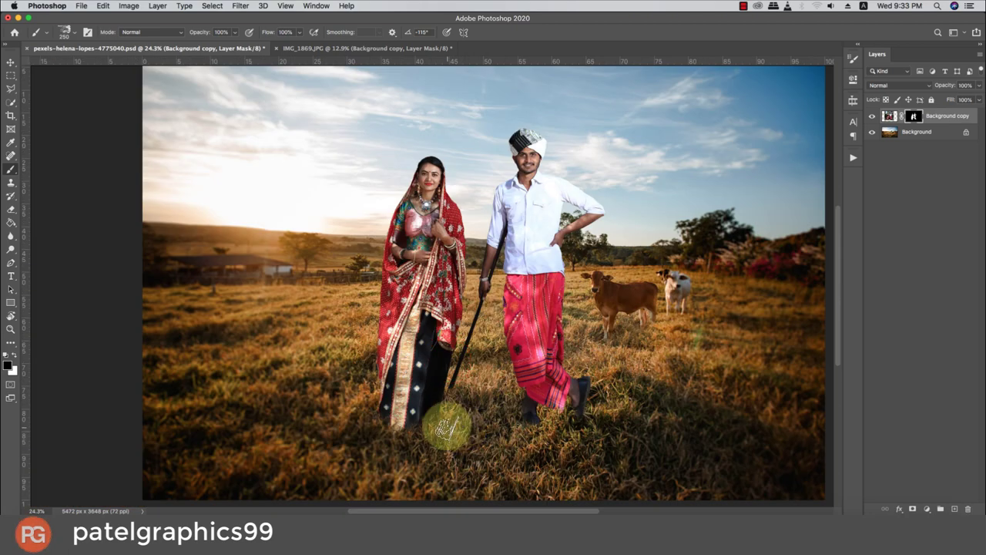
pyautogui.click(439, 413)
pyautogui.rightClick(488, 408)
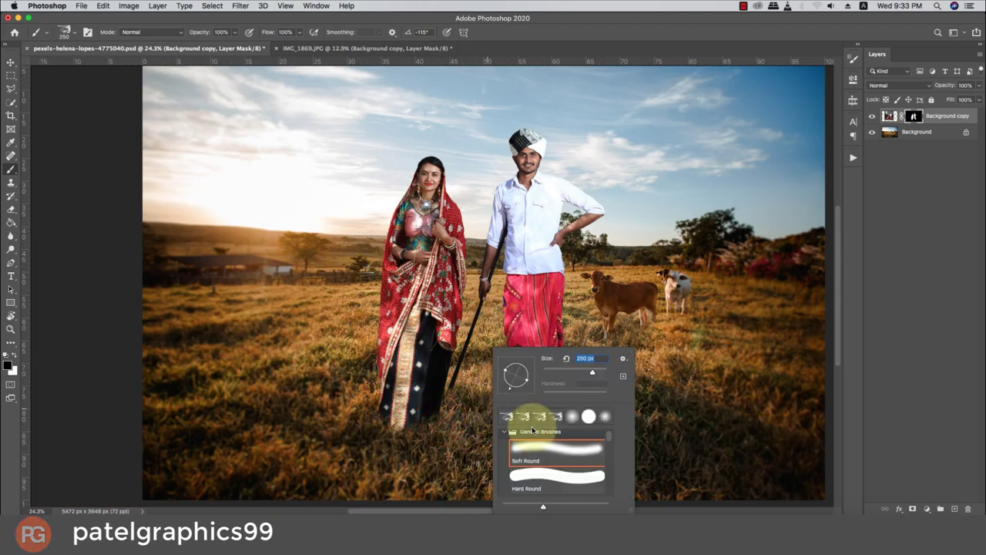
# Switch to a scattered grass brush tip rotated to about -68°
pyautogui.click(84, 32)
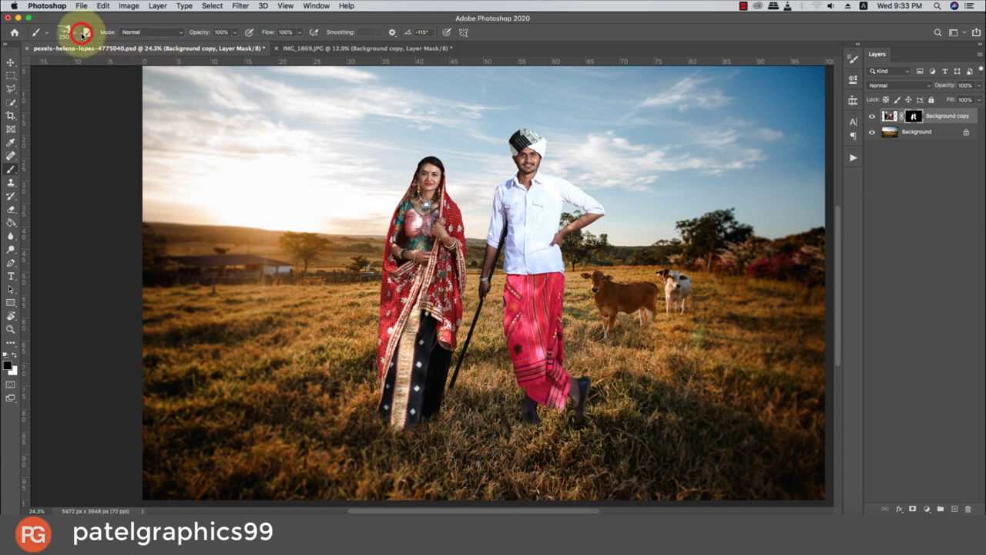
pyautogui.scroll(-2, 805, 92)
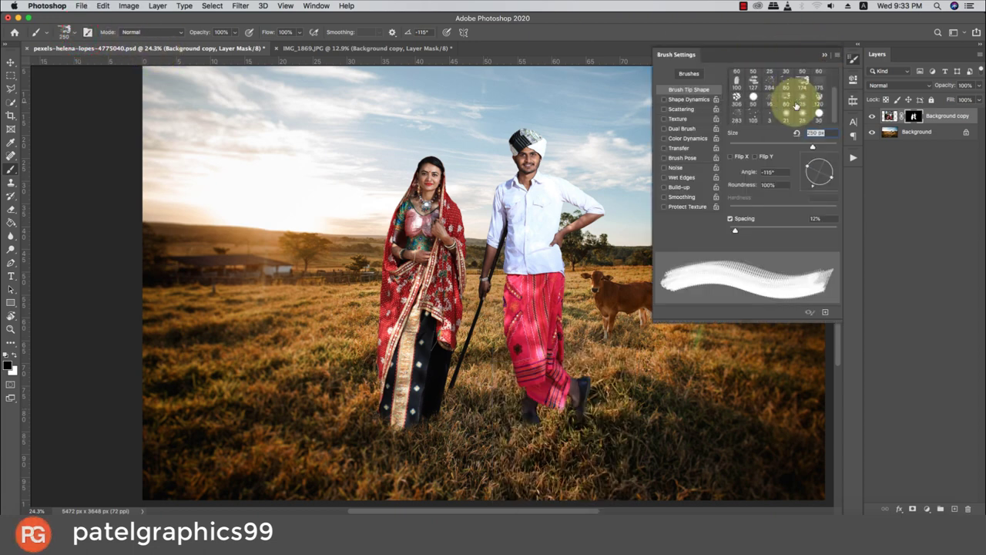
pyautogui.scroll(2, 745, 91)
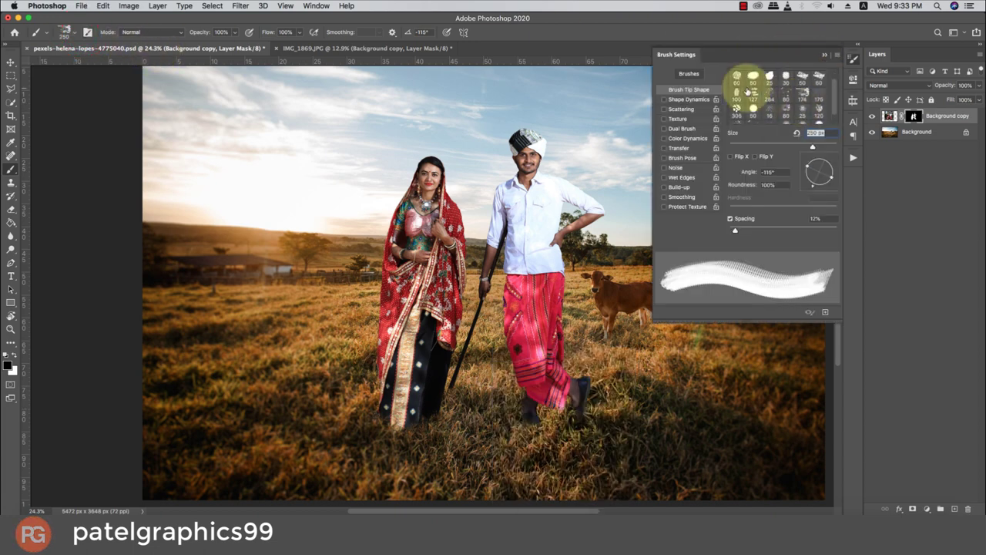
pyautogui.click(752, 92)
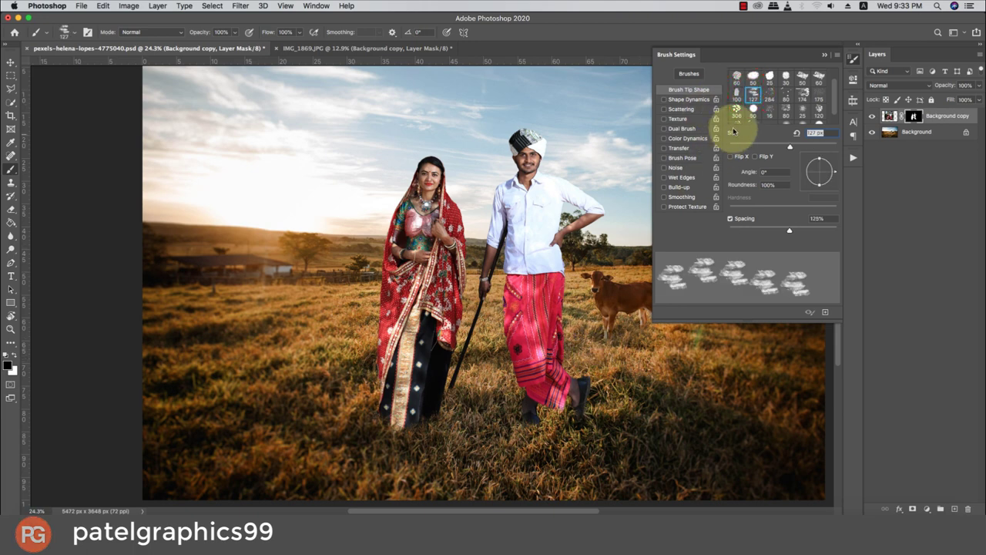
pyautogui.click(825, 187)
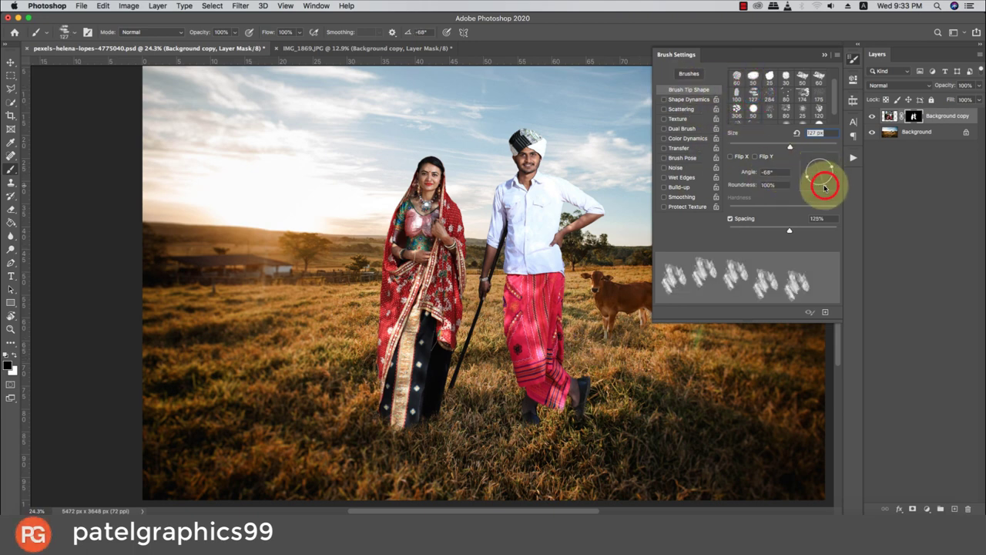
pyautogui.click(517, 447)
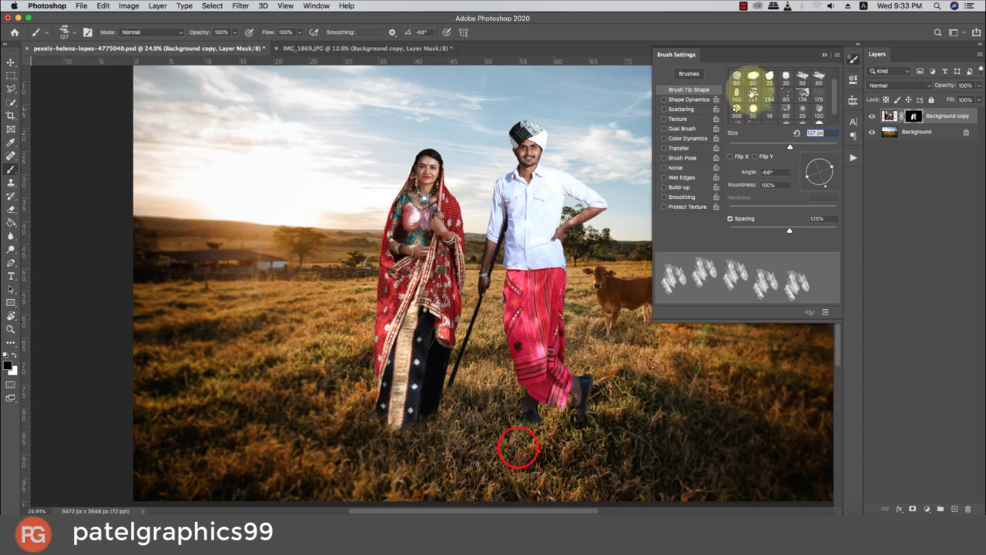
pyautogui.click(824, 57)
pyautogui.scroll(3, 432, 400)
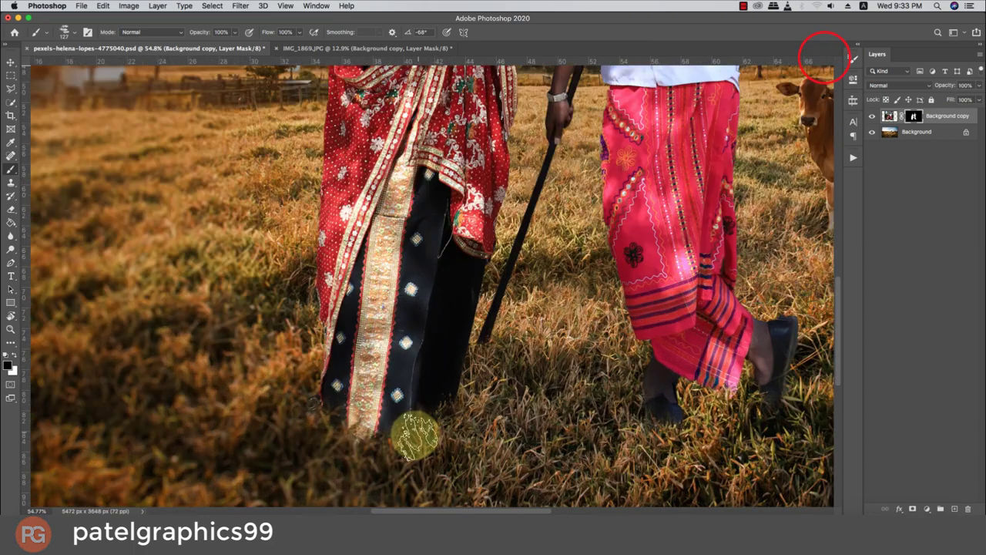
pyautogui.scroll(2, 420, 416)
# Dab grass beside the woman's feet, the stick's tip and the skirt's lower left edge
pyautogui.click(407, 422)
pyautogui.rightClick(350, 447)
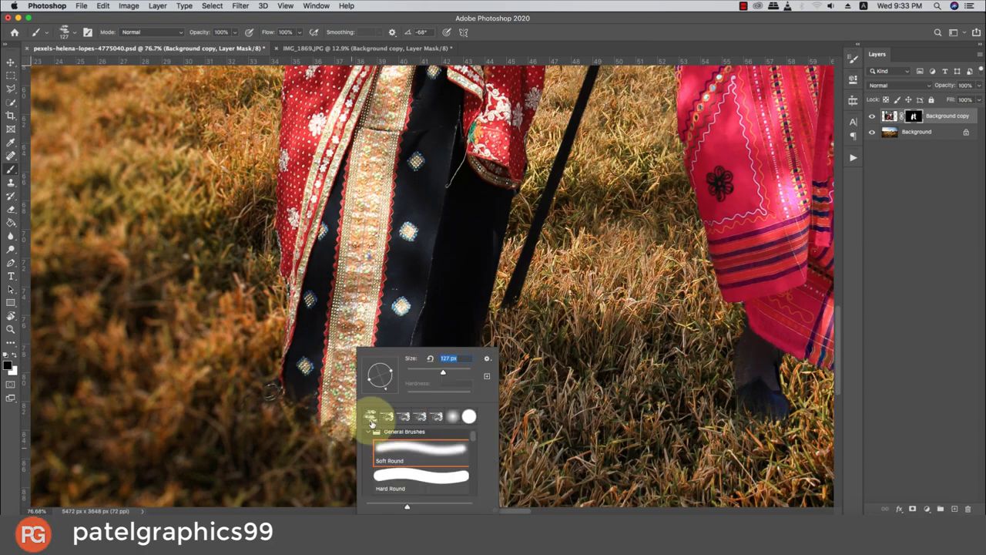
pyautogui.click(550, 352)
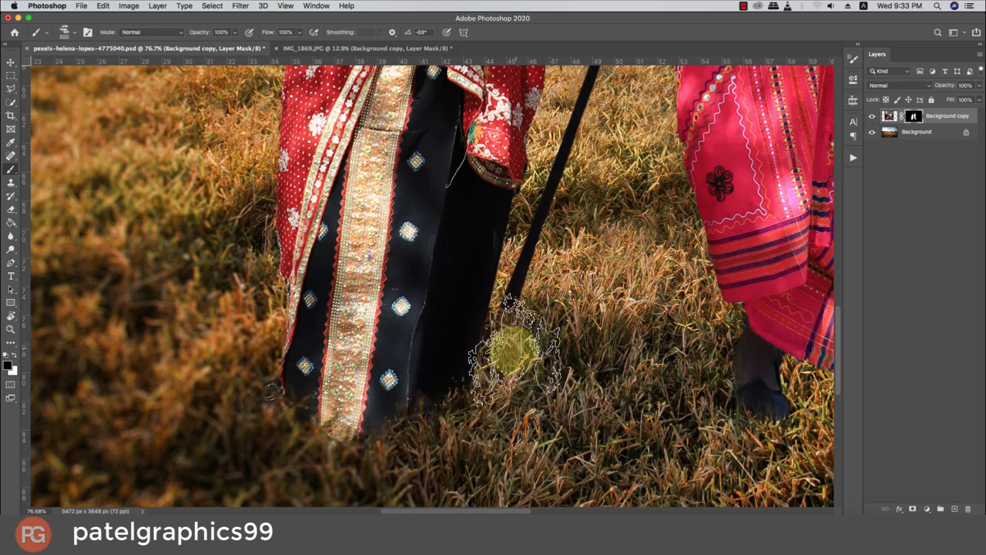
pyautogui.hotkey('ctrl', 'r')
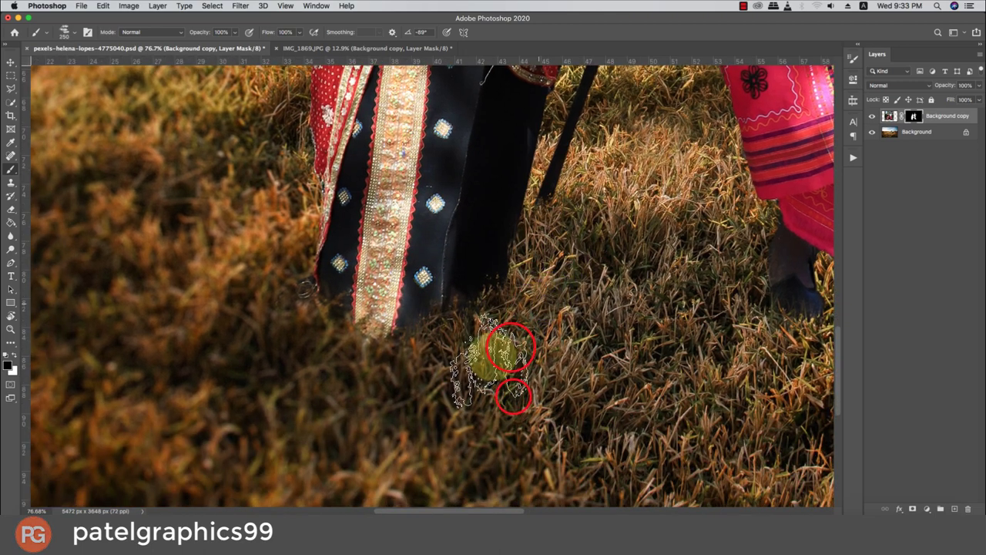
pyautogui.click(383, 363)
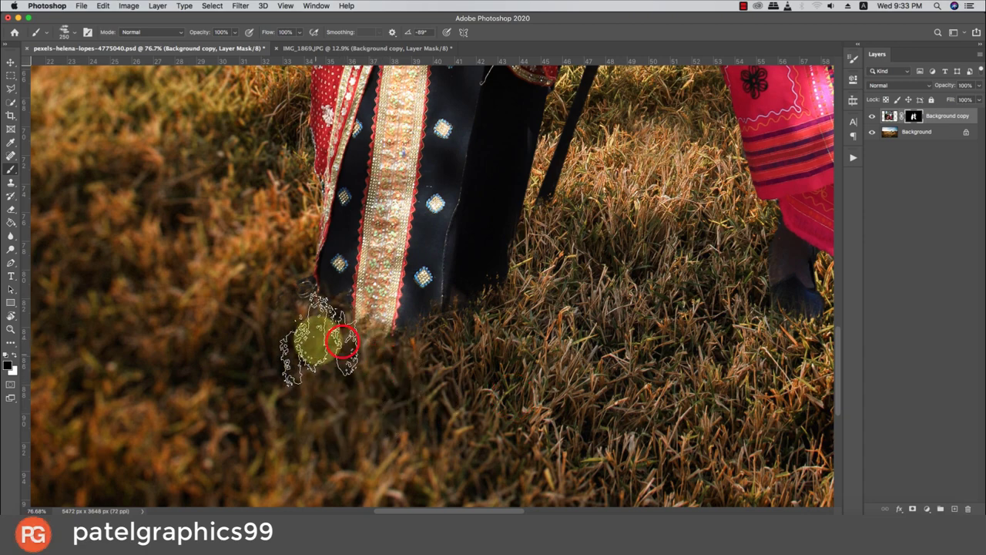
pyautogui.click(334, 341)
pyautogui.click(300, 323)
# Dab grass across the ground toward and around the man's shoes
pyautogui.scroll(-2, 300, 324)
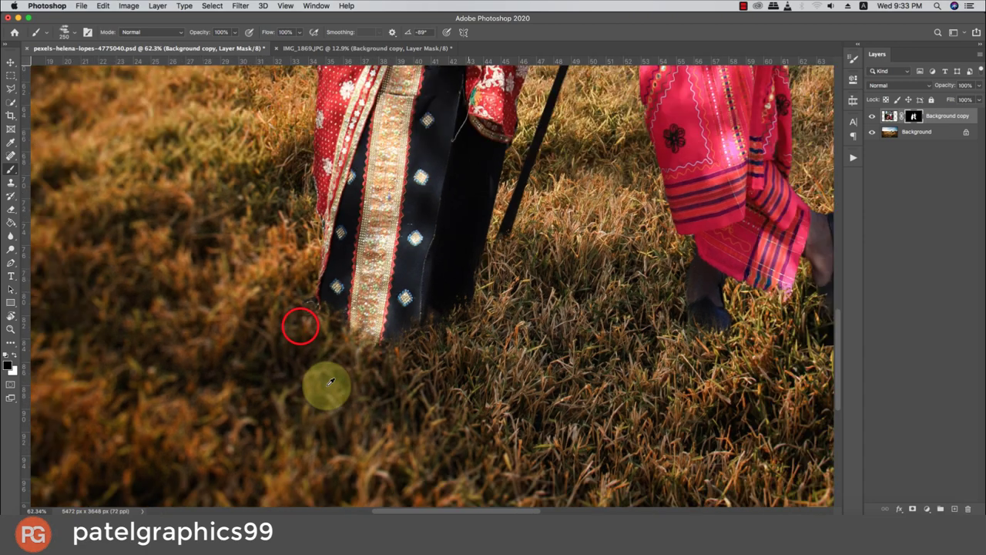
pyautogui.scroll(-1, 331, 377)
pyautogui.click(389, 363)
pyautogui.click(434, 348)
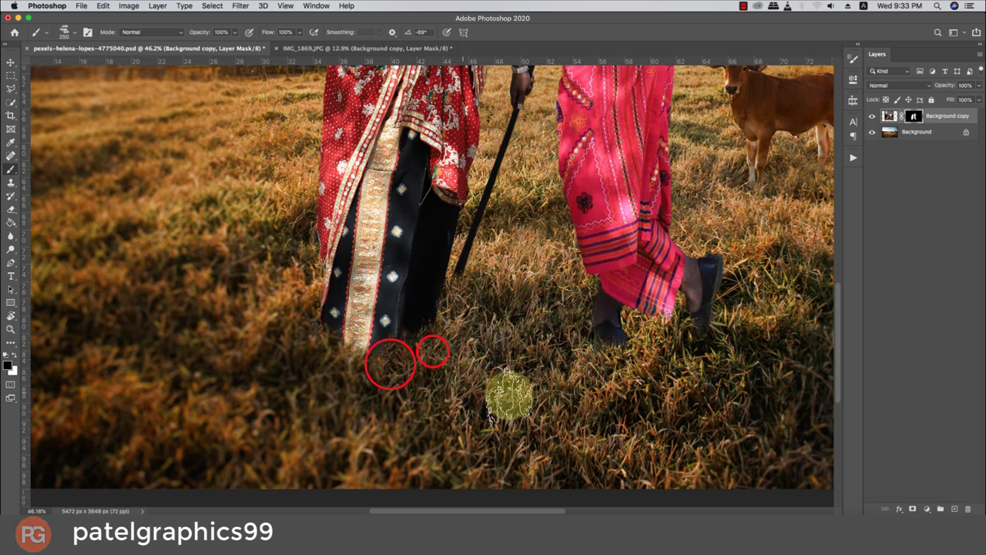
pyautogui.click(621, 362)
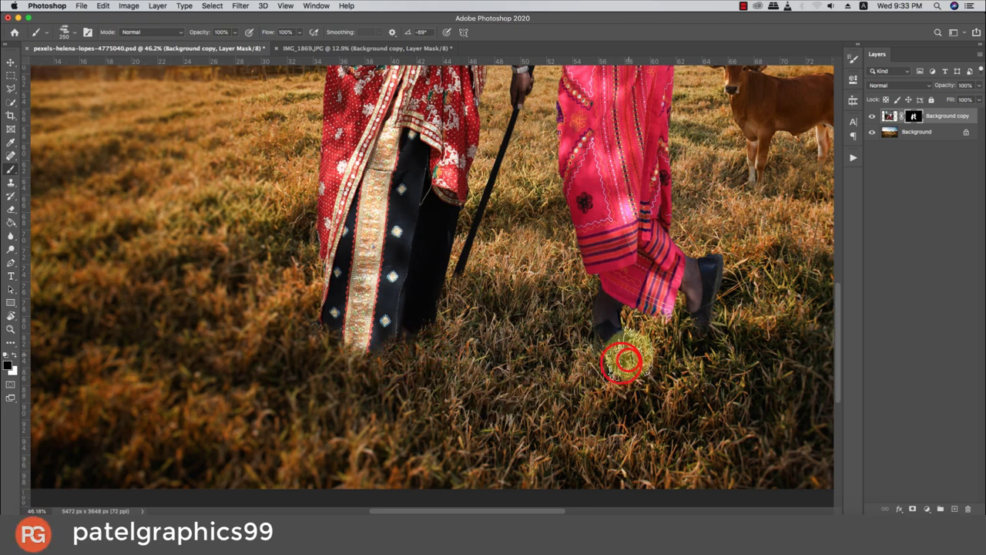
pyautogui.click(576, 344)
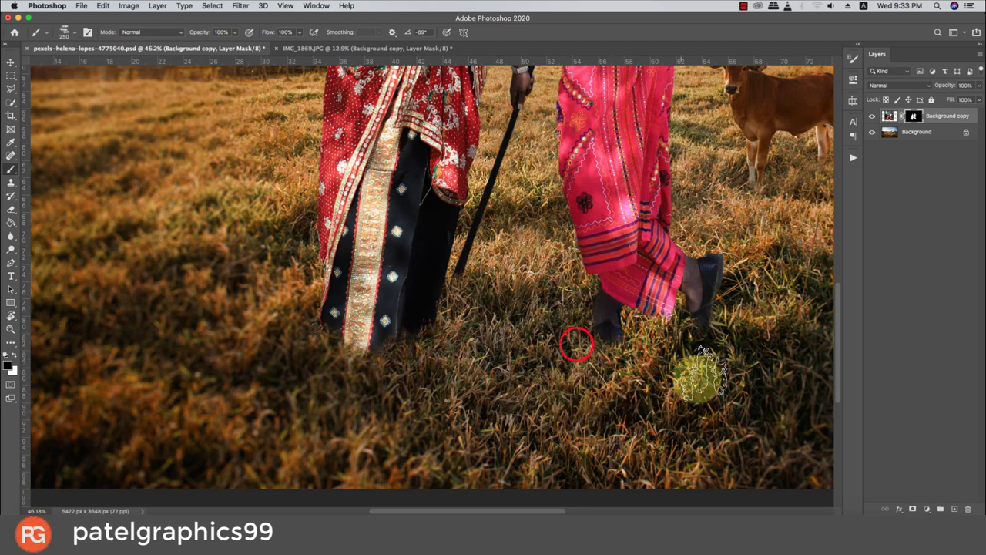
pyautogui.click(707, 349)
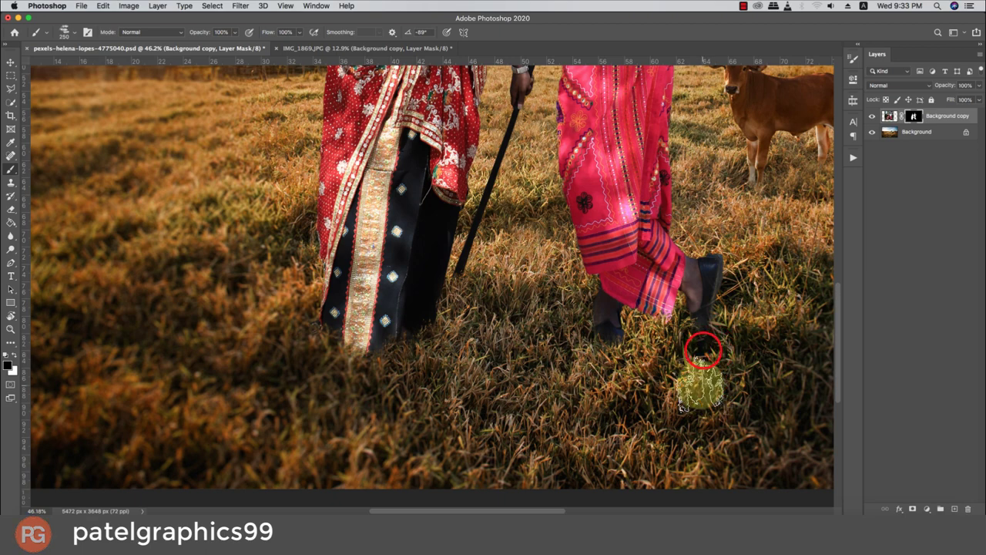
pyautogui.scroll(-1, 704, 349)
pyautogui.click(666, 343)
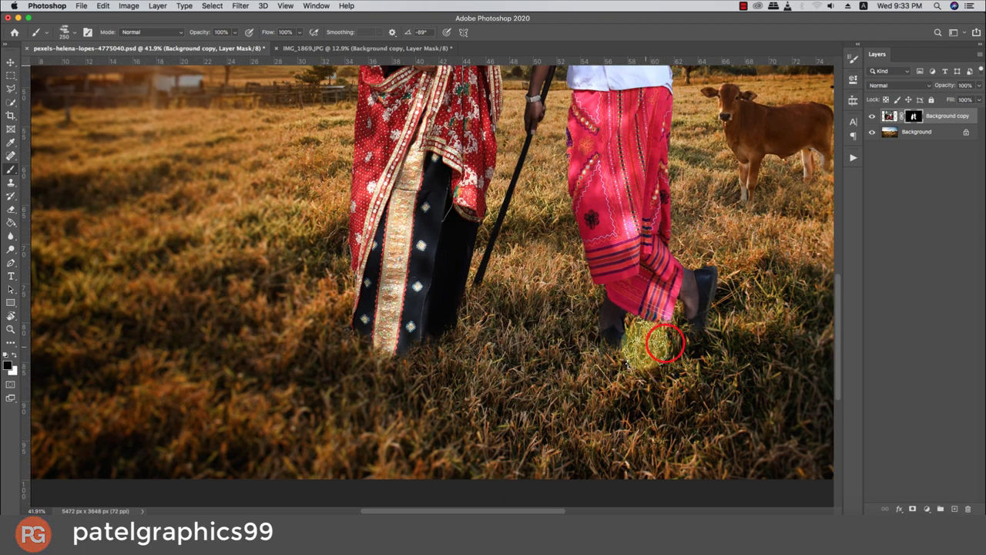
# Zoom out to review the couple planted in the field
pyautogui.scroll(-5, 651, 375)
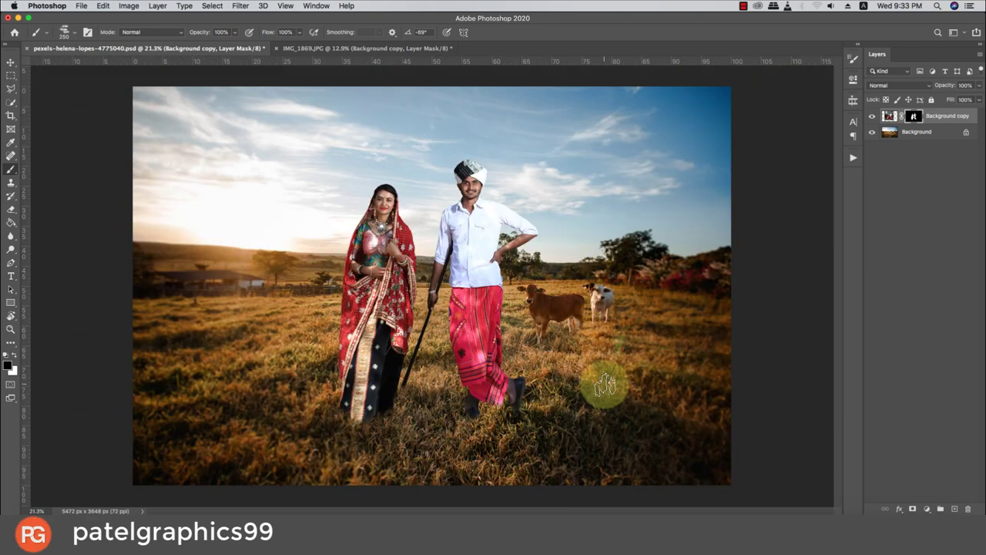
pyautogui.scroll(-4, 455, 396)
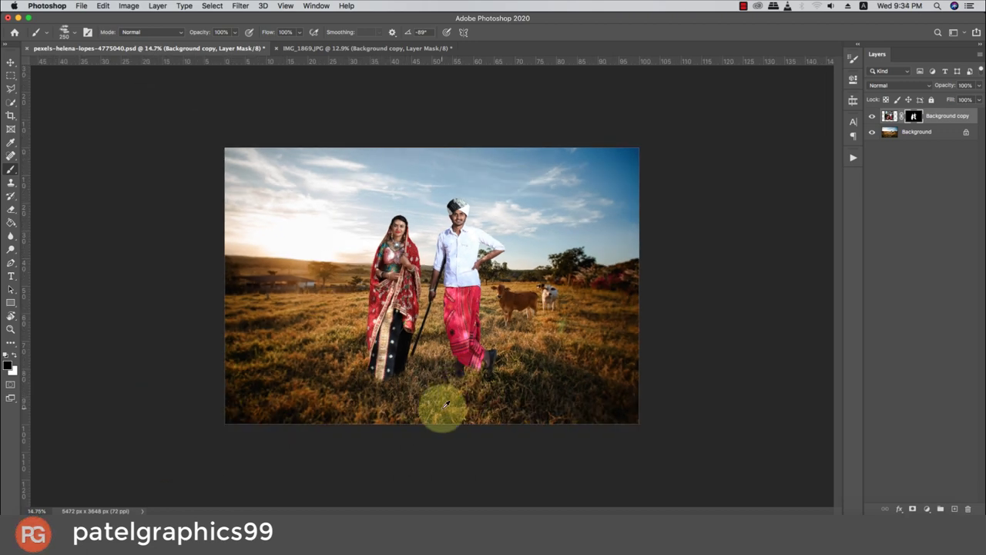
pyautogui.scroll(-1, 445, 403)
pyautogui.scroll(-1, 446, 404)
pyautogui.scroll(1, 445, 398)
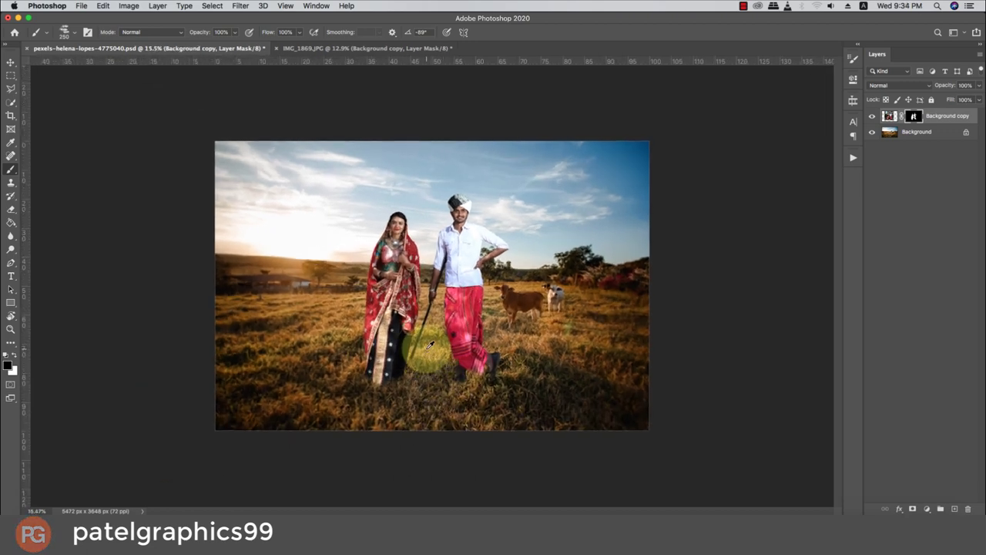
pyautogui.scroll(2, 445, 398)
pyautogui.scroll(1, 445, 397)
# Duplicate the Background copy layer and hide the original
pyautogui.press('v')
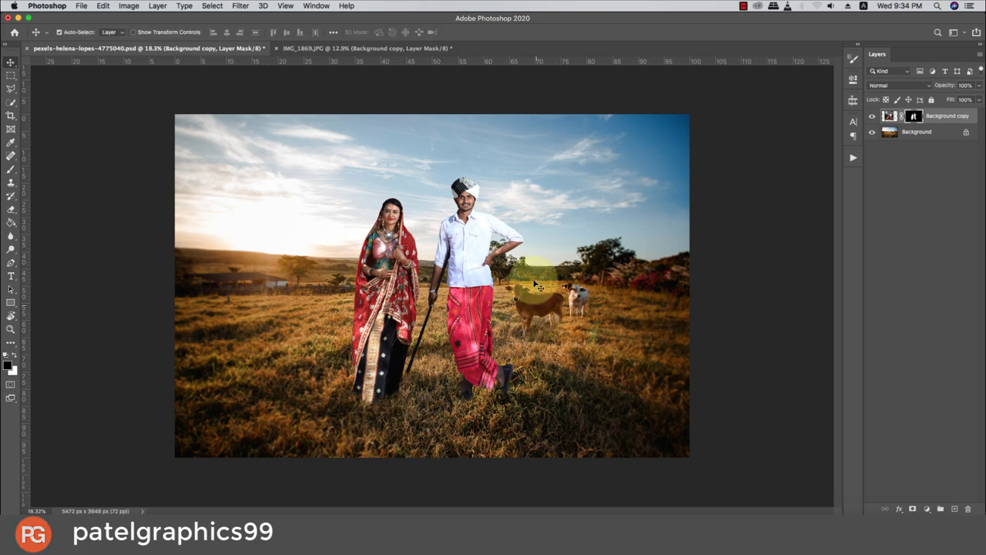
pyautogui.moveTo(929, 118); pyautogui.dragTo(911, 112)
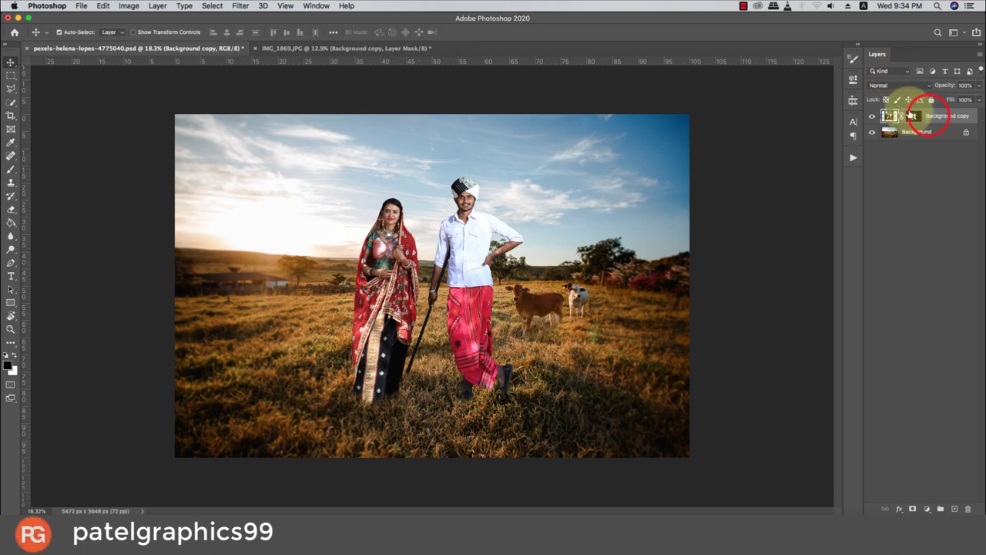
pyautogui.press('super+j')
pyautogui.click(872, 131)
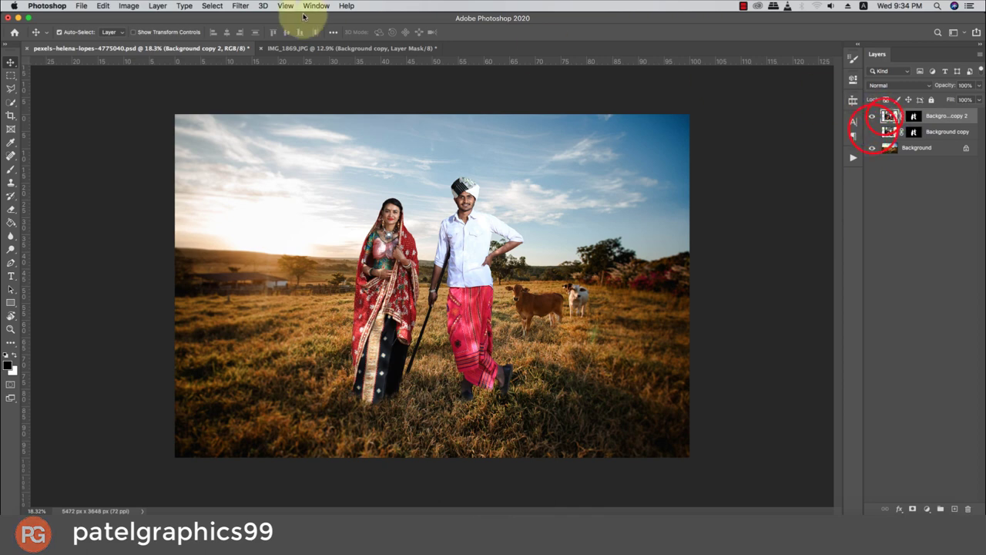
# Browse the Filter menu for the Camera Raw Filter on the copy
pyautogui.click(241, 7)
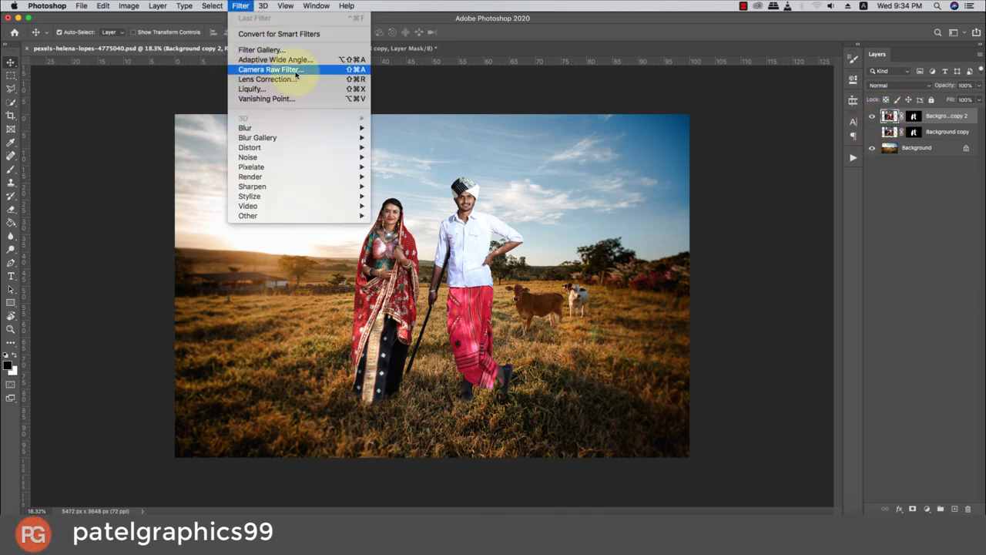
pyautogui.click(297, 72)
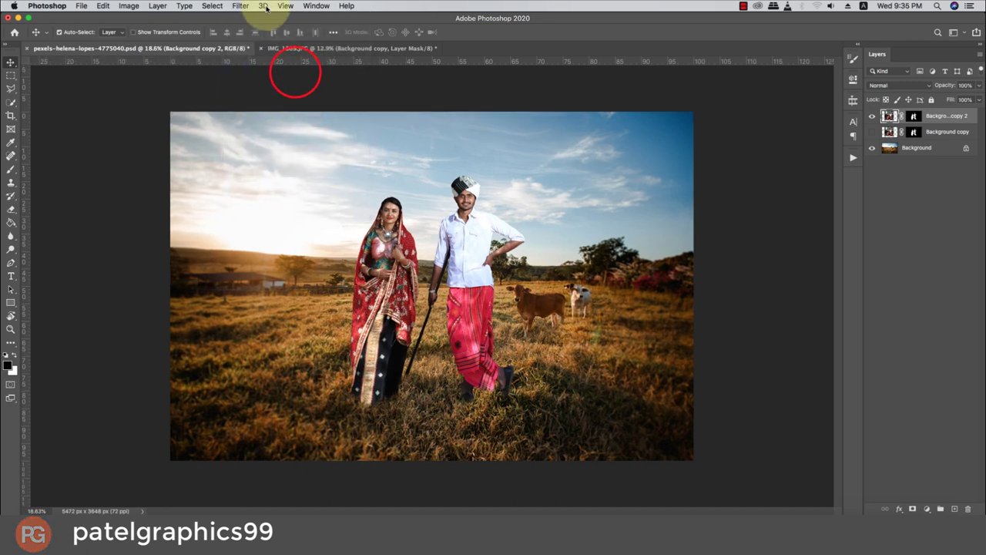
pyautogui.click(239, 6)
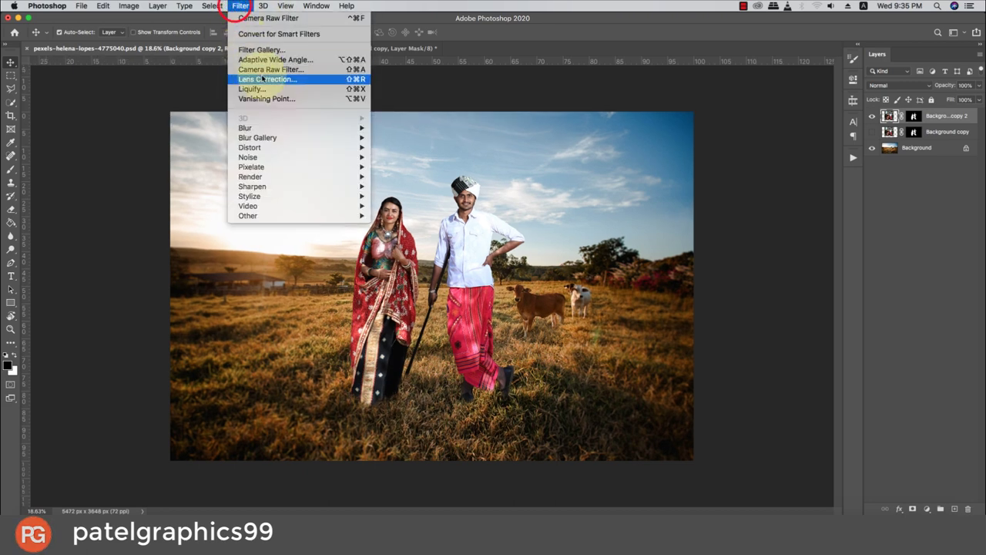
pyautogui.click(262, 67)
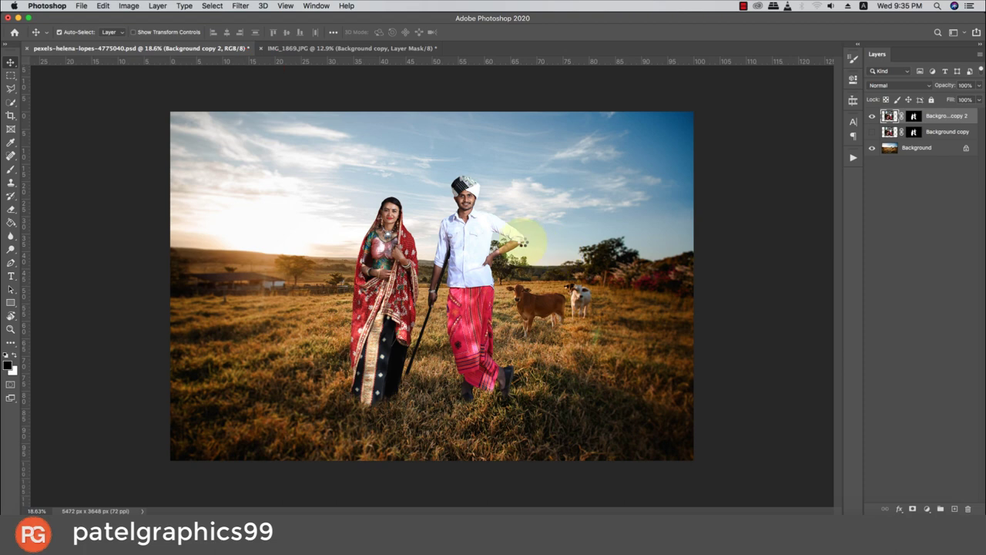
# In Camera Raw, apply Auto tone, reset Exposure to 0 and set Highlights to -38
pyautogui.press('super+shift+a')
pyautogui.scroll(-3, 726, 344)
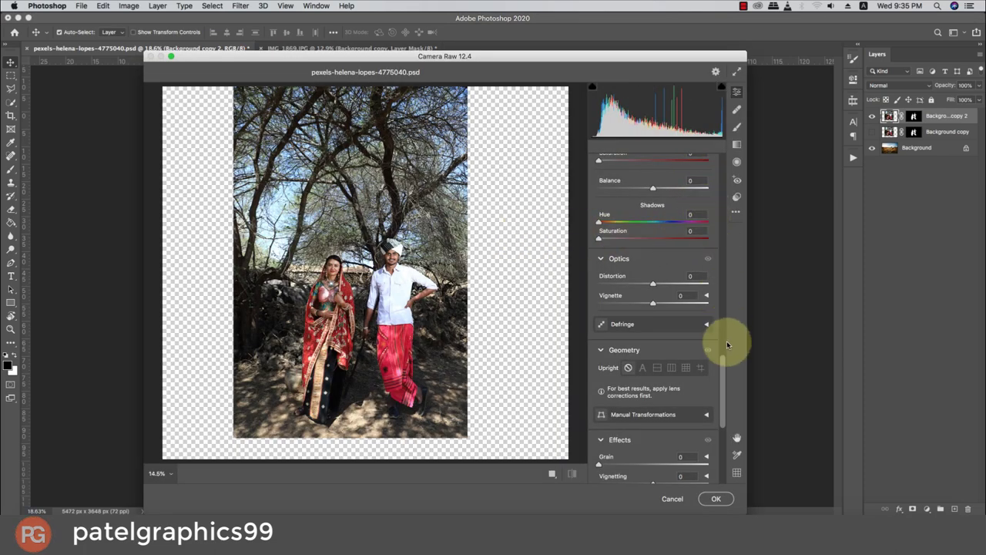
pyautogui.moveTo(726, 361); pyautogui.dragTo(727, 149)
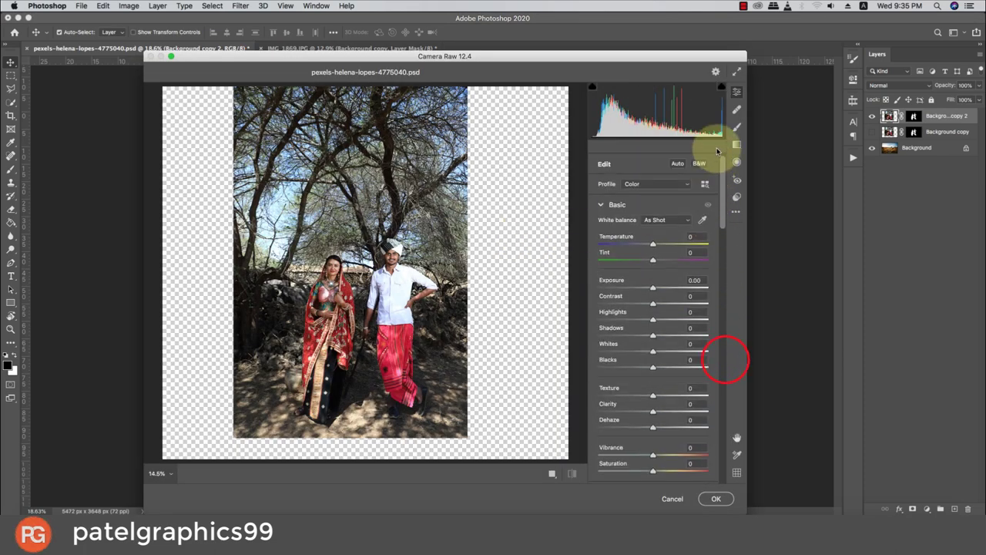
pyautogui.click(676, 165)
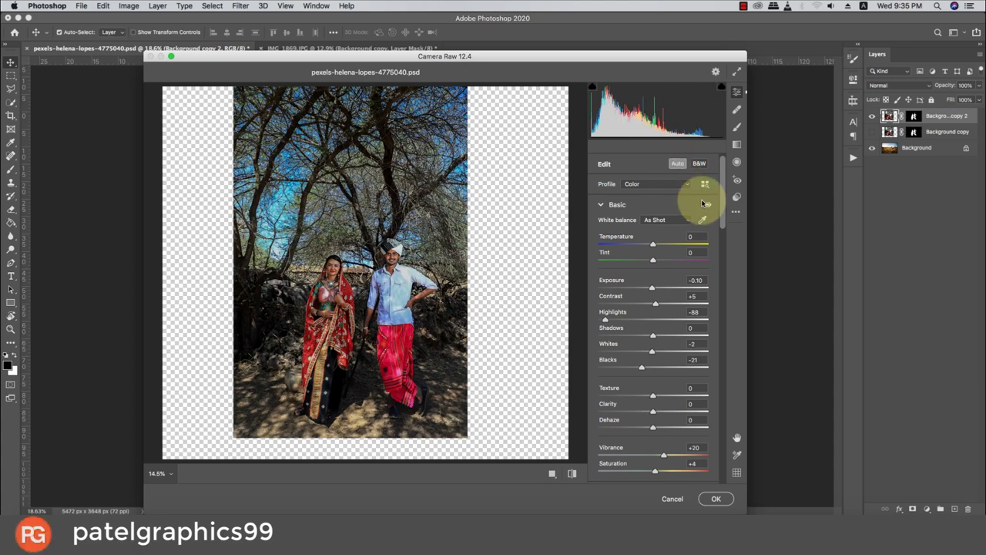
pyautogui.moveTo(722, 202); pyautogui.dragTo(722, 217)
pyautogui.moveTo(652, 227); pyautogui.dragTo(655, 229)
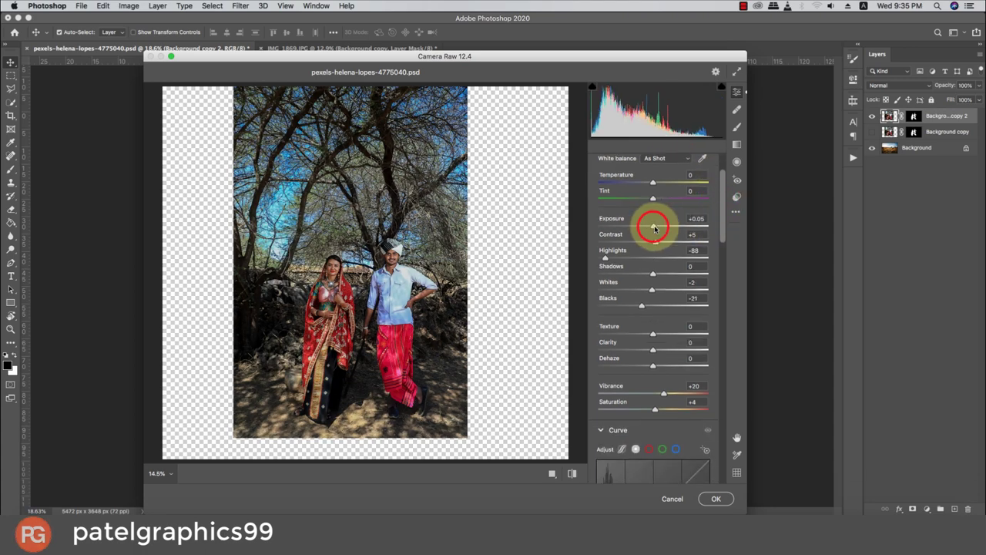
pyautogui.doubleClick(654, 225)
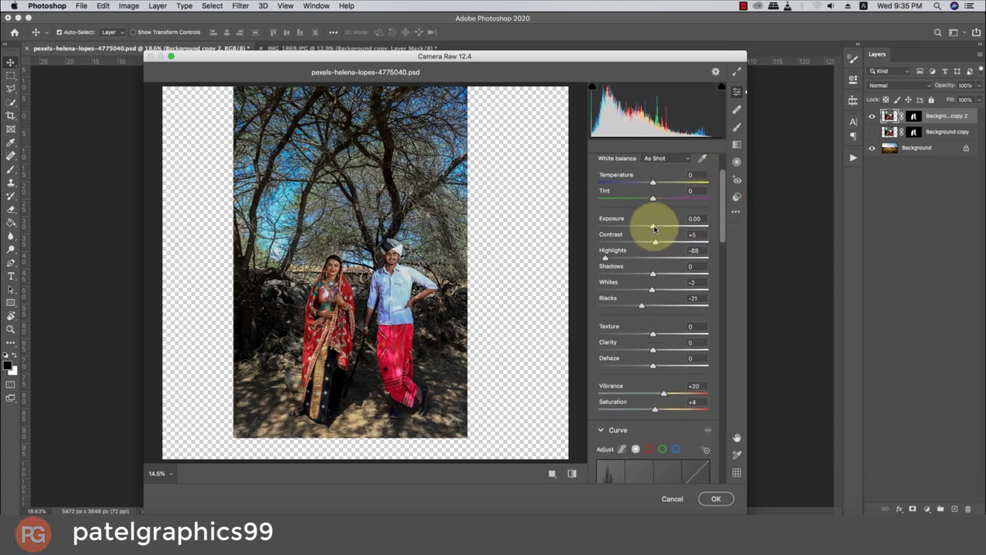
pyautogui.moveTo(606, 258); pyautogui.dragTo(628, 259)
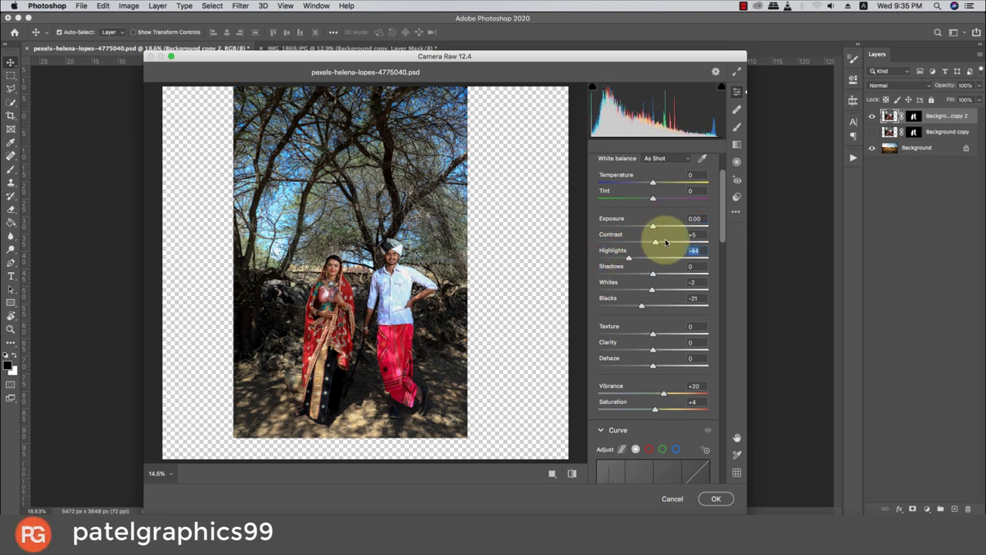
pyautogui.moveTo(631, 259); pyautogui.dragTo(635, 261)
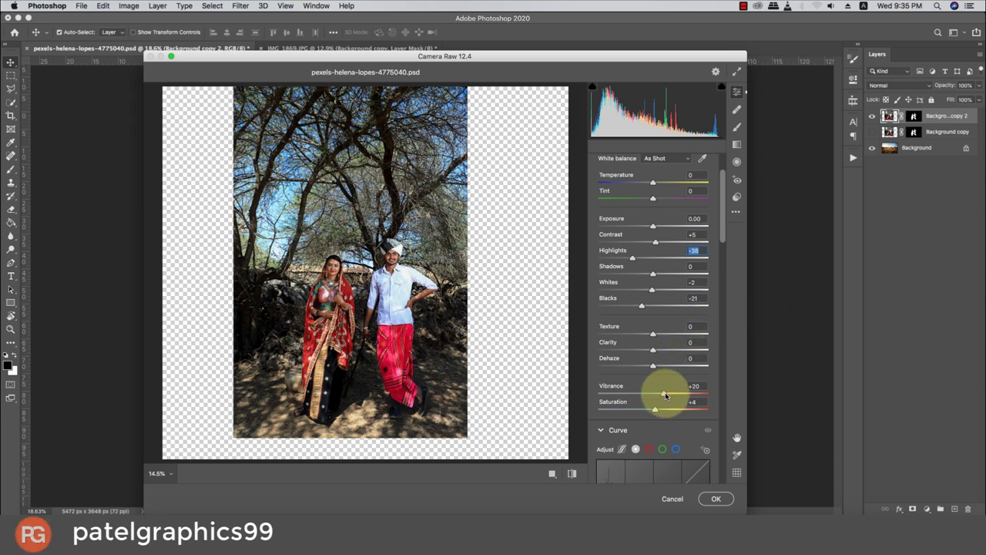
# Add Noise Reduction of 16 and raise the orange luminance in the colour mixer
pyautogui.scroll(-5, 655, 355)
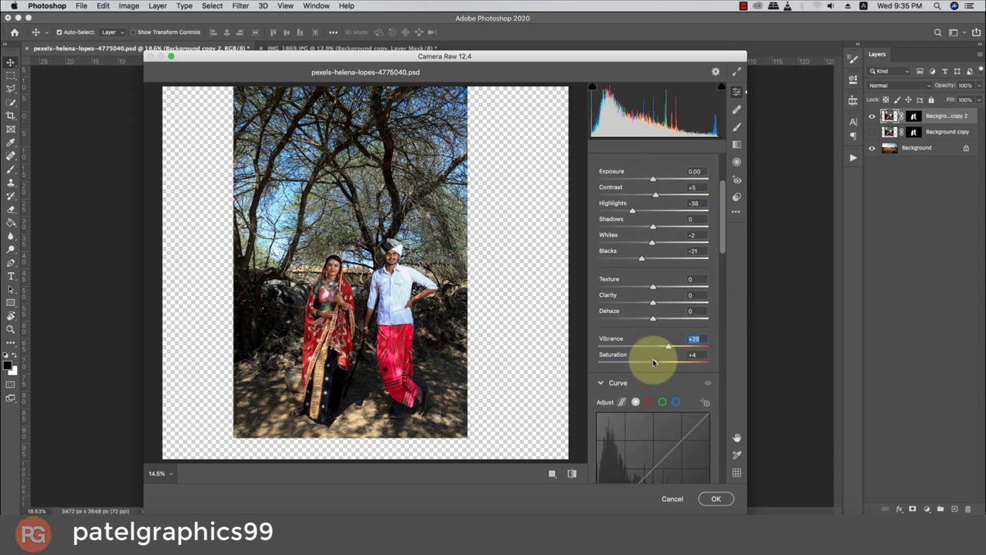
pyautogui.moveTo(724, 234); pyautogui.dragTo(724, 308)
pyautogui.click(616, 286)
pyautogui.click(661, 303)
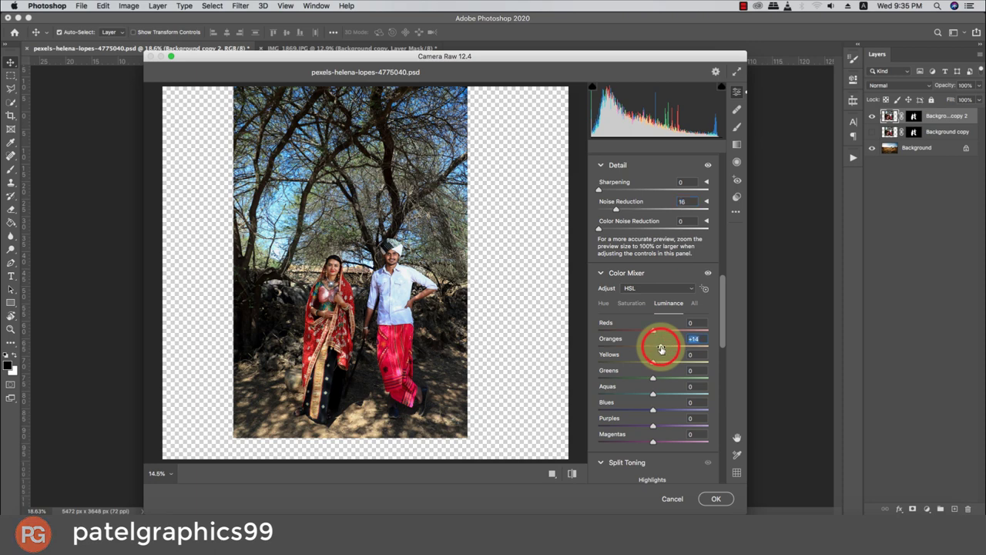
pyautogui.moveTo(722, 306); pyautogui.dragTo(725, 346)
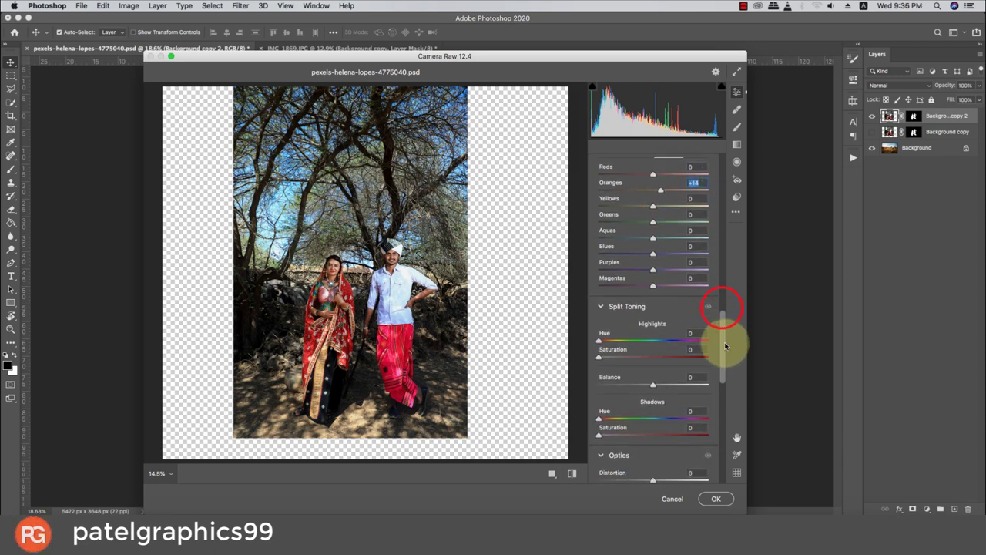
pyautogui.scroll(-2, 726, 347)
pyautogui.scroll(-1, 726, 347)
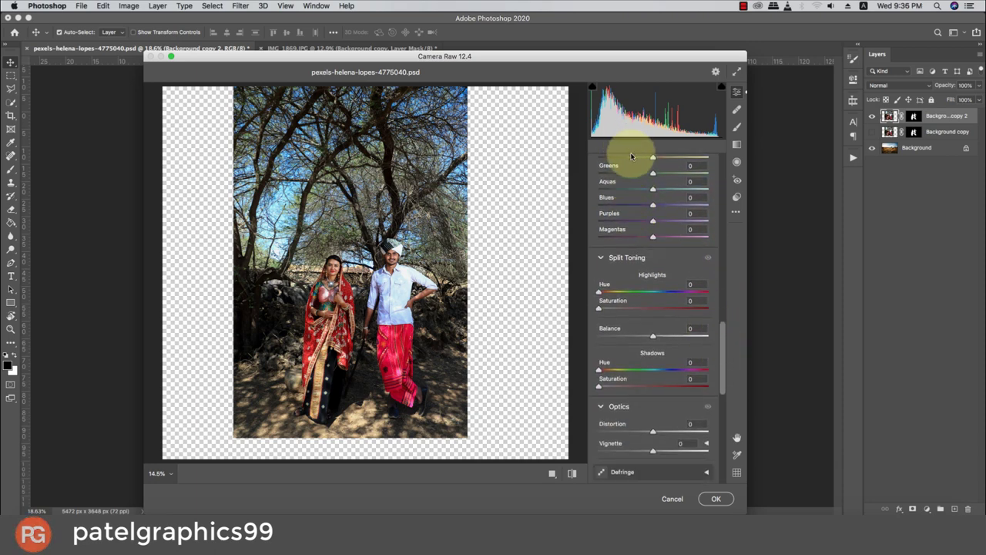
pyautogui.scroll(1, 639, 198)
pyautogui.scroll(1, 639, 198)
pyautogui.scroll(2, 638, 194)
pyautogui.scroll(1, 637, 189)
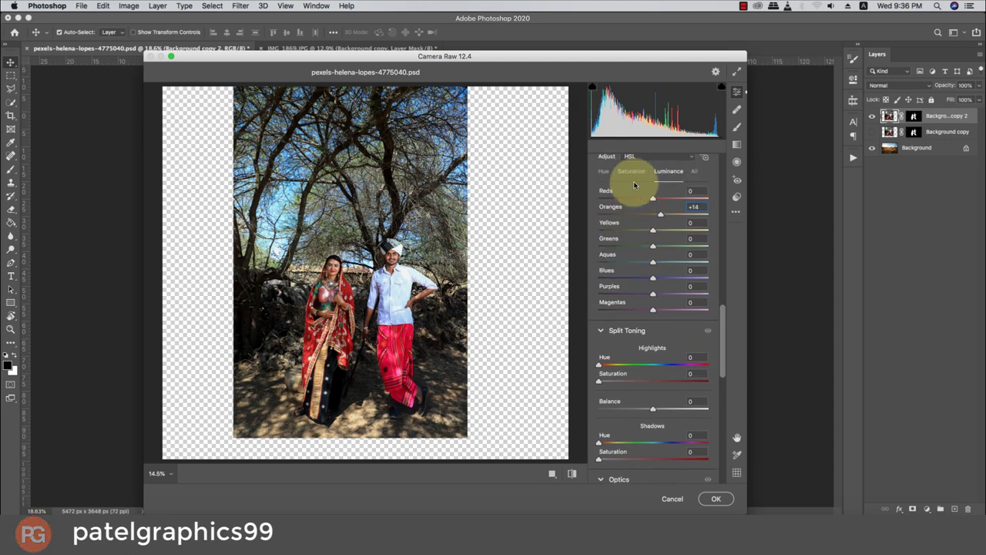
# Desaturate the Blues to -42 and apply the colour grade
pyautogui.click(633, 171)
pyautogui.click(630, 278)
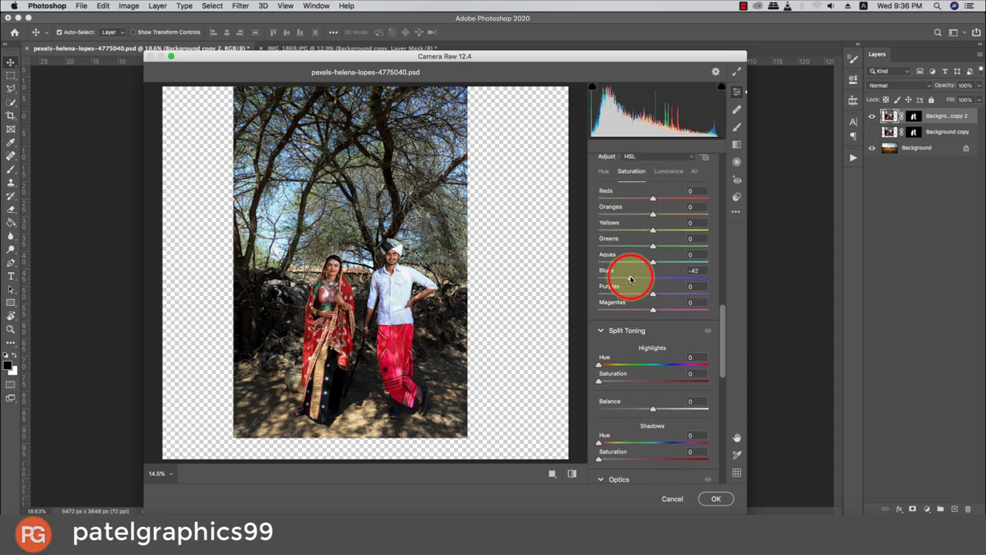
pyautogui.moveTo(722, 334); pyautogui.dragTo(724, 383)
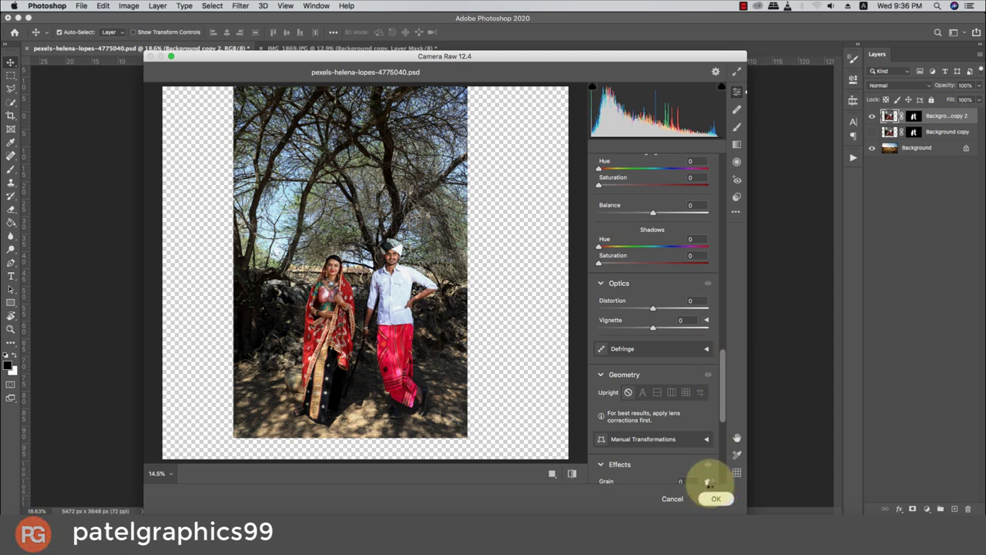
pyautogui.click(709, 483)
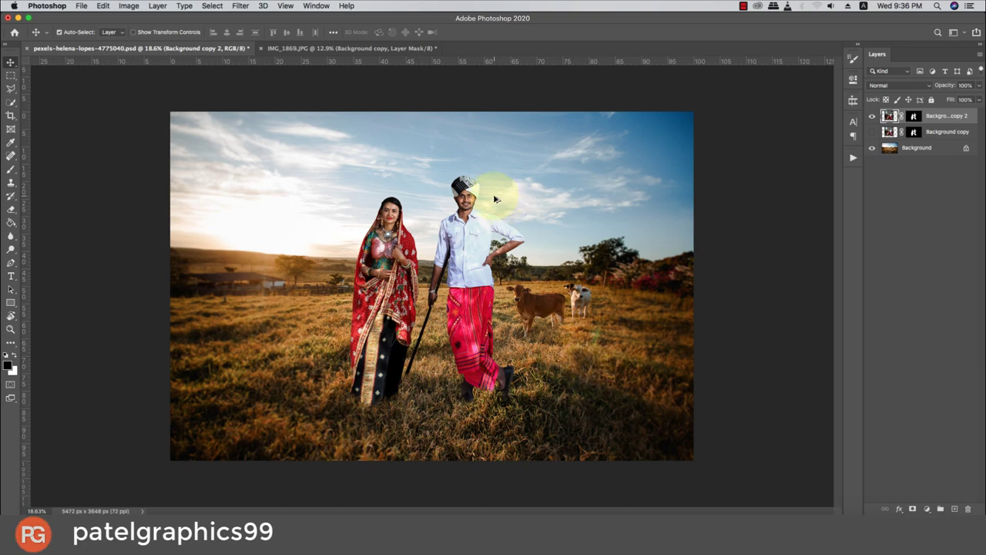
# Toggle Background copy 2 off and on twice to compare the whitened shirt with the original
pyautogui.scroll(3, 496, 198)
pyautogui.scroll(3, 496, 200)
pyautogui.scroll(2, 491, 247)
pyautogui.scroll(2, 490, 248)
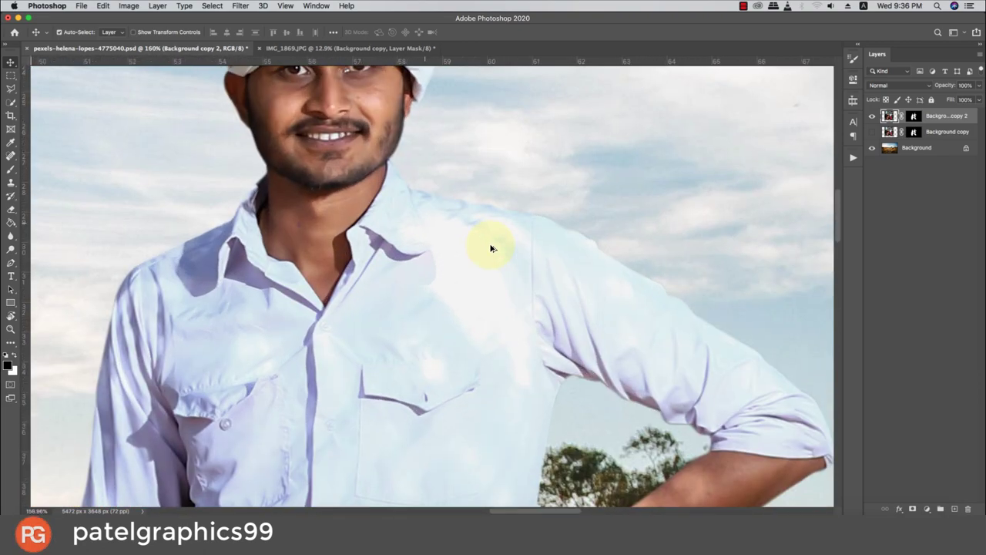
pyautogui.scroll(2, 491, 247)
pyautogui.scroll(-1, 491, 248)
pyautogui.scroll(-1, 493, 249)
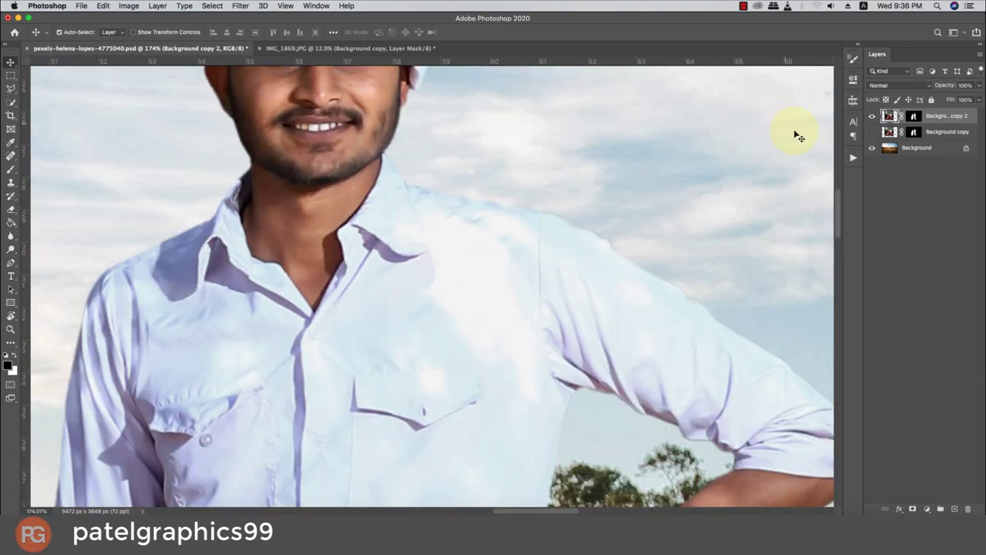
pyautogui.click(870, 115)
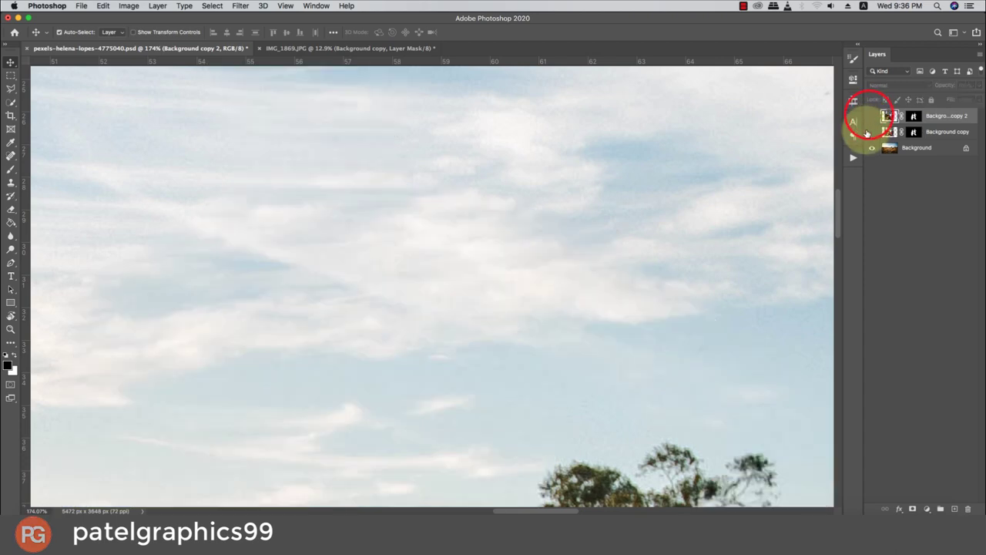
pyautogui.click(871, 115)
pyautogui.click(871, 116)
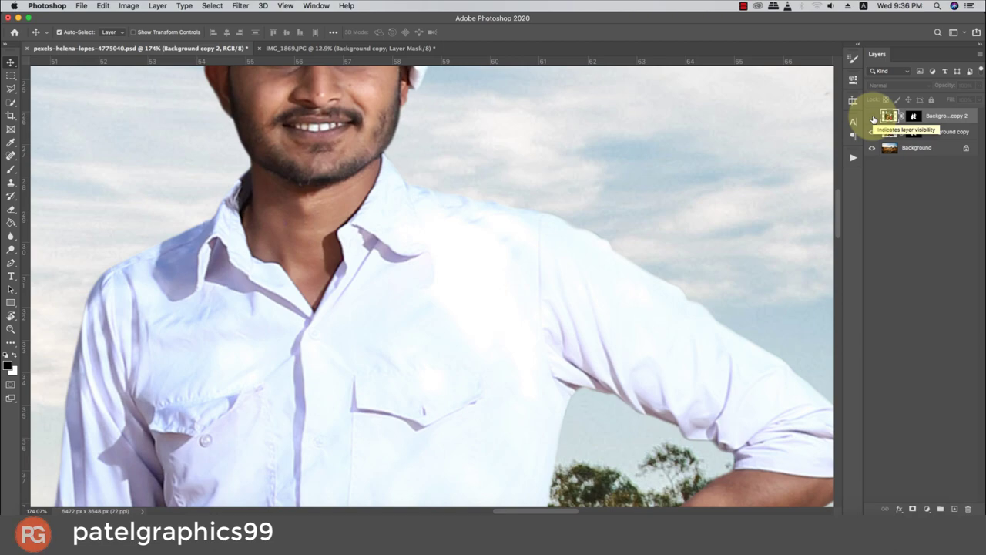
pyautogui.click(872, 117)
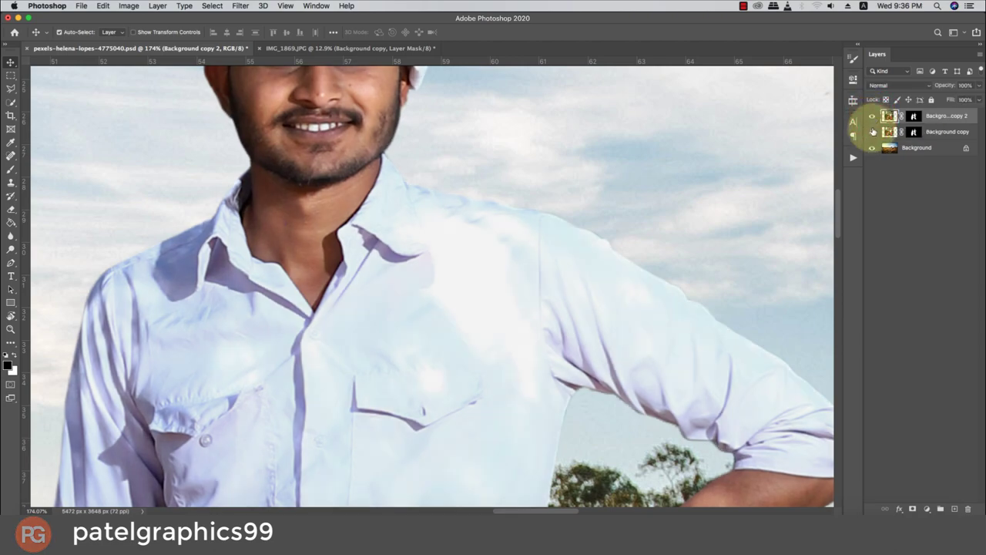
# Zoom out to show the full field composite with the graded couple
pyautogui.scroll(-5, 737, 165)
pyautogui.scroll(-5, 737, 165)
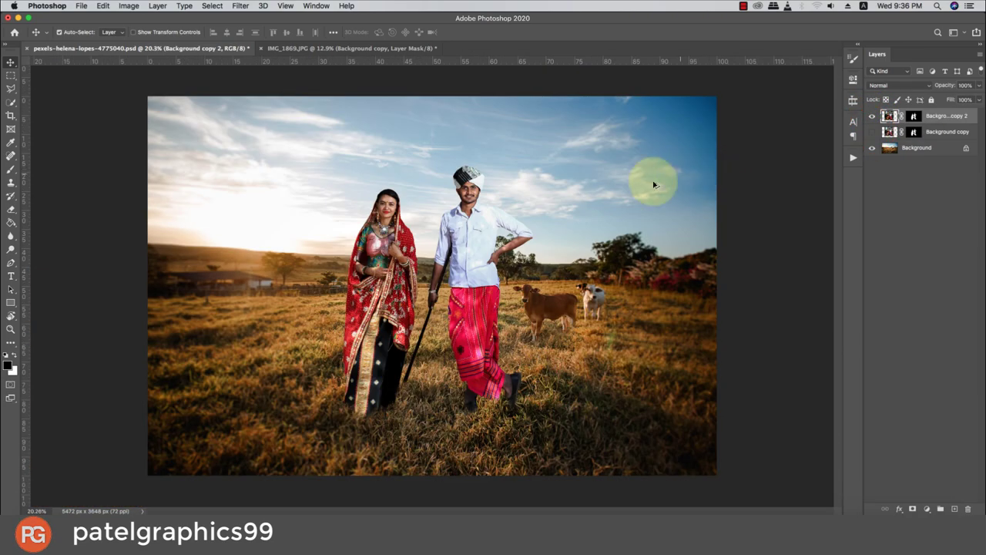
pyautogui.scroll(-2, 653, 185)
pyautogui.scroll(-1, 635, 187)
pyautogui.scroll(2, 635, 187)
pyautogui.scroll(1, 636, 188)
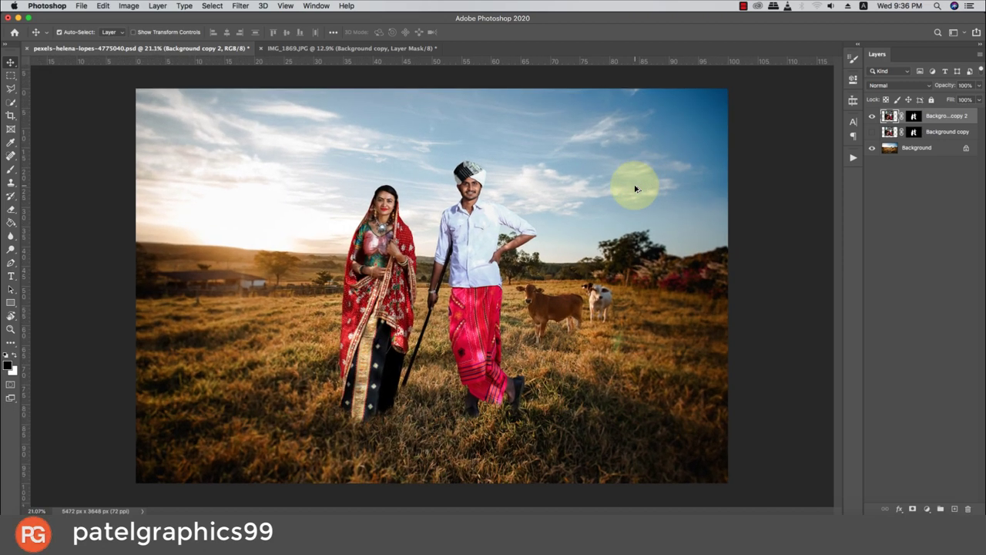
pyautogui.scroll(1, 635, 188)
# Add a new empty layer above Background and pick the Soft Round brush
pyautogui.click(913, 151)
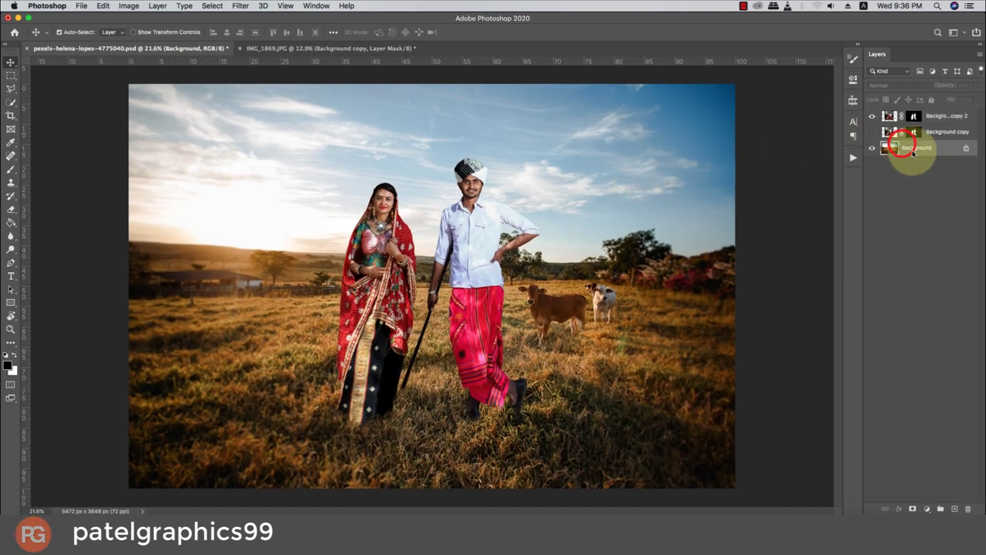
pyautogui.click(956, 509)
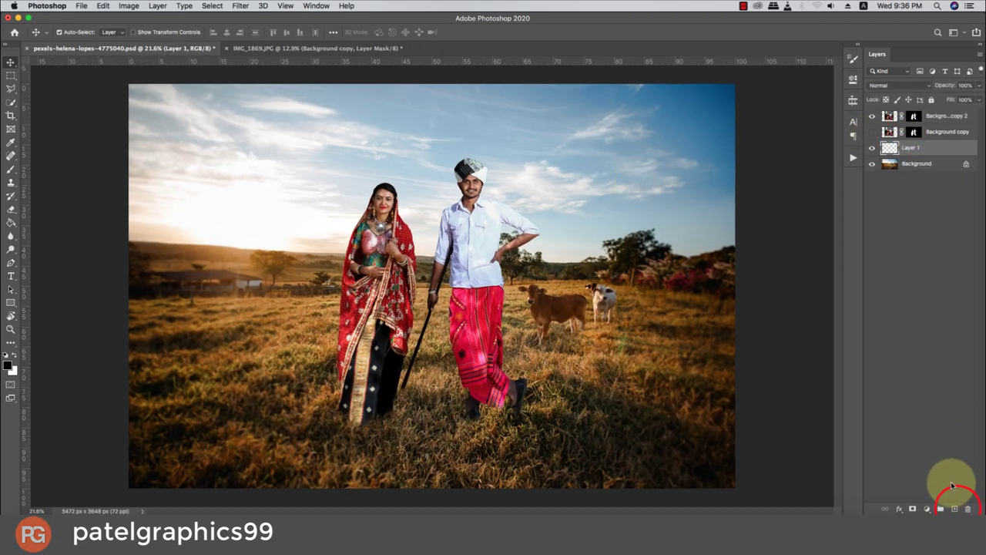
pyautogui.press('b')
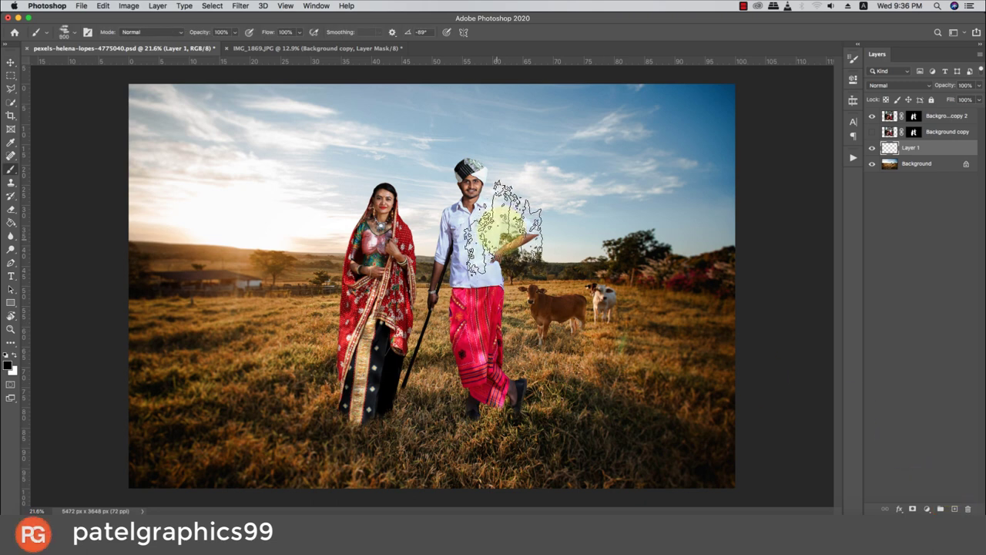
pyautogui.rightClick(512, 224)
pyautogui.click(544, 326)
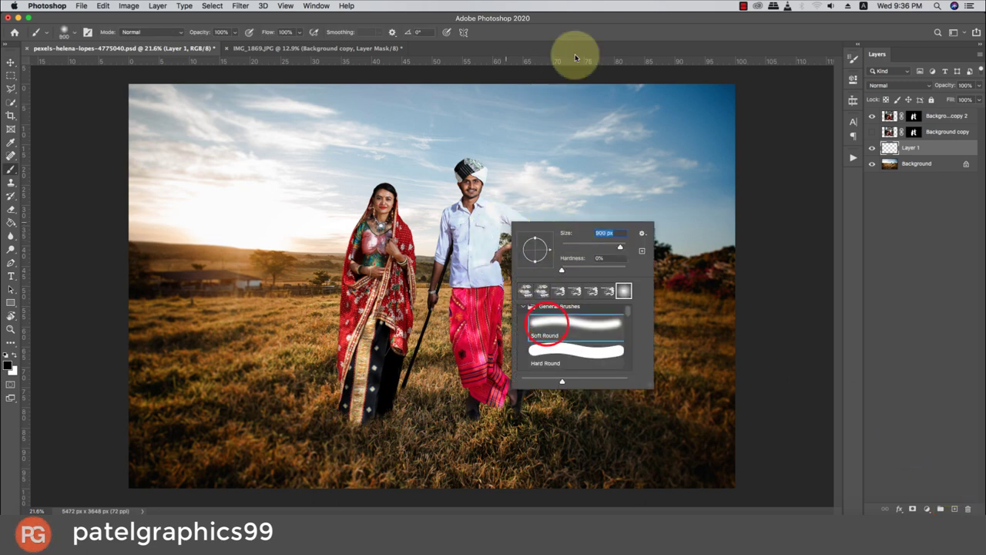
pyautogui.click(590, 35)
# Paint soft black across the sky and horizon trees, then fade the layer to 18% opacity
pyautogui.press(']')
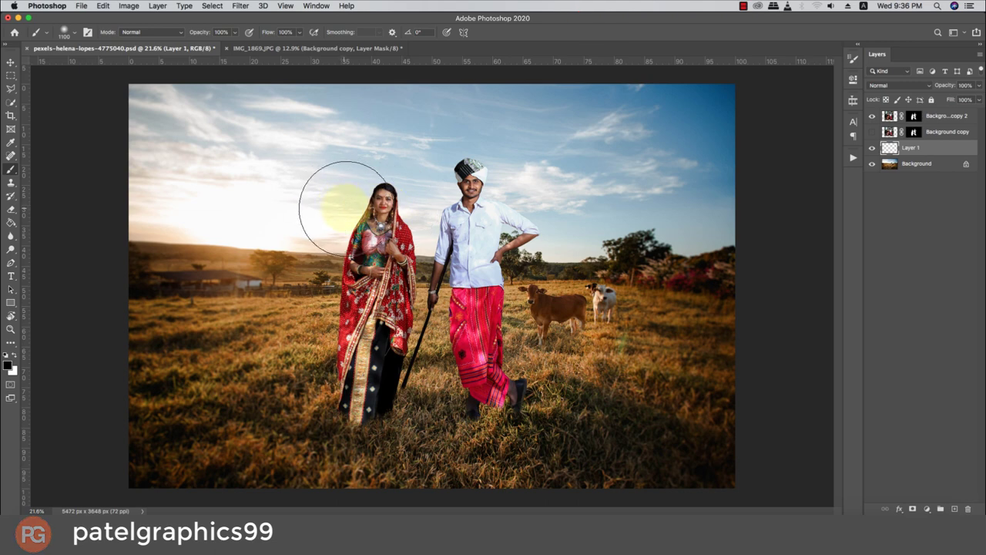
pyautogui.moveTo(378, 212)
pyautogui.mouseDown()
pyautogui.moveTo(564, 218)
pyautogui.moveTo(682, 204)
pyautogui.moveTo(540, 238)
pyautogui.moveTo(62, 196)
pyautogui.moveTo(896, 202)
pyautogui.moveTo(110, 121)
pyautogui.moveTo(814, 116)
pyautogui.moveTo(90, 171)
pyautogui.mouseUp()
pyautogui.moveTo(577, 211); pyautogui.dragTo(971, 215)
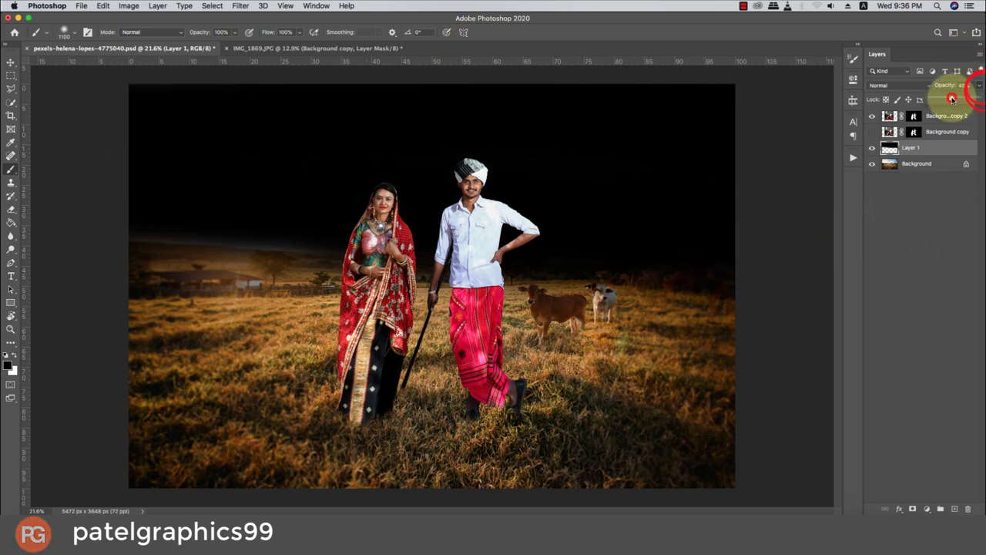
pyautogui.moveTo(981, 91); pyautogui.dragTo(940, 99)
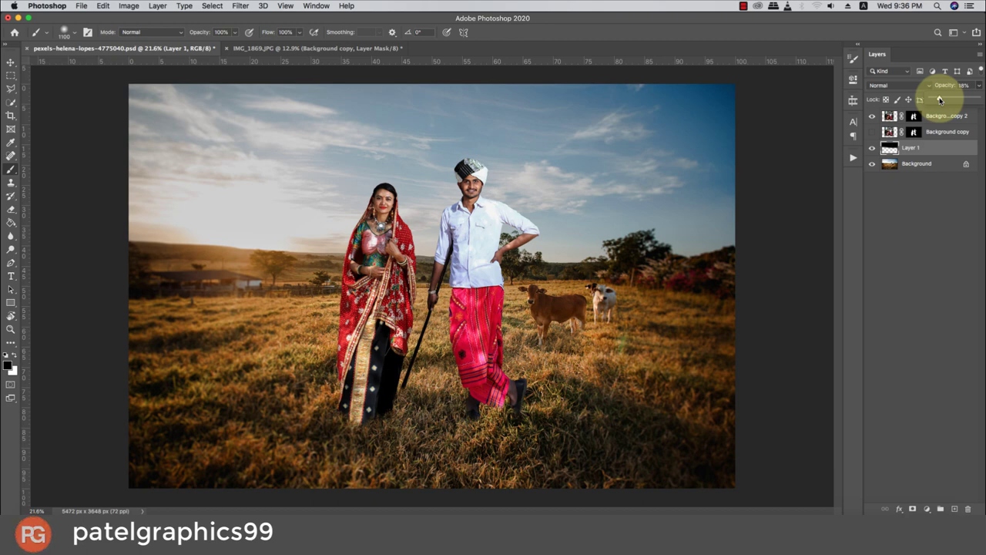
# Enable a Color Overlay on Layer 1 and try orange and blue overlay colours
pyautogui.doubleClick(940, 148)
pyautogui.click(627, 361)
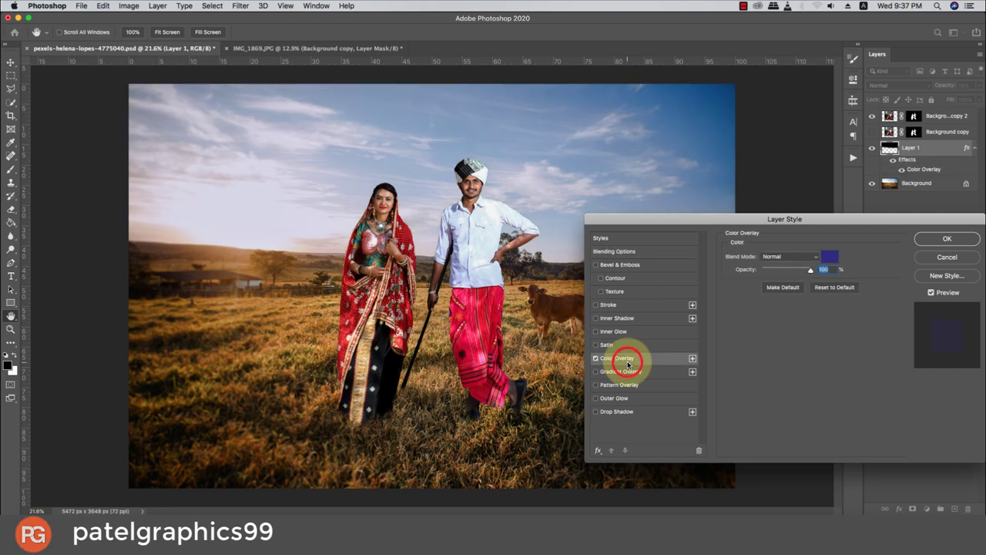
pyautogui.click(826, 255)
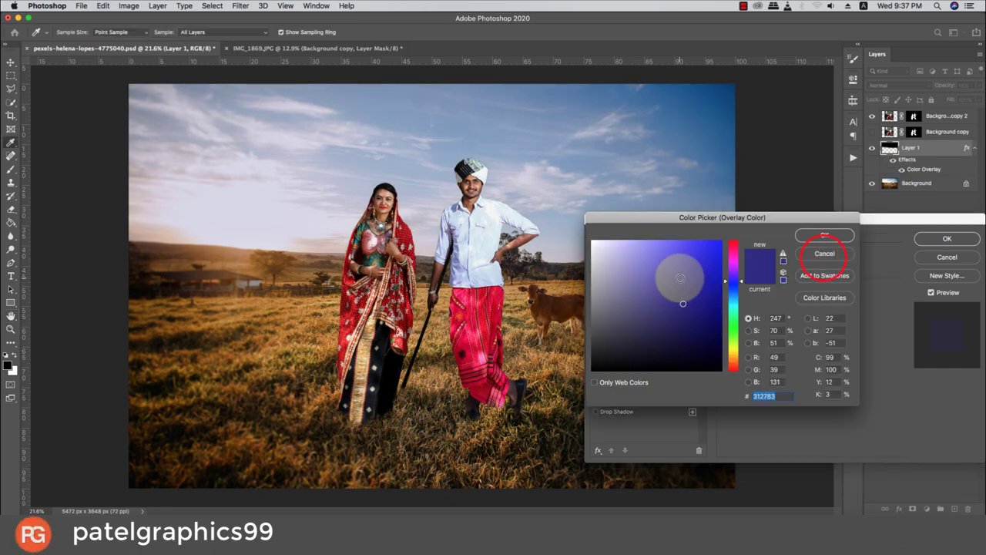
pyautogui.click(734, 358)
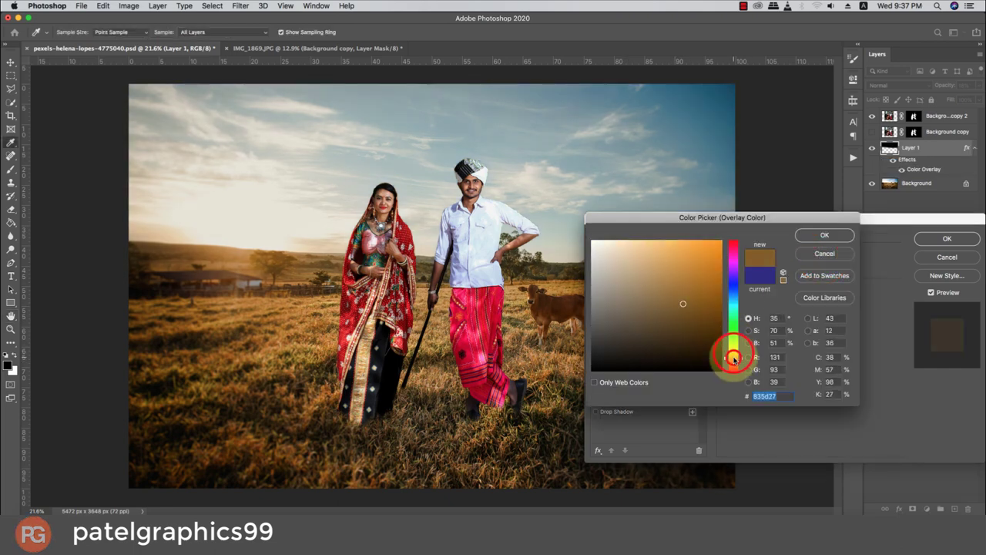
pyautogui.moveTo(681, 287); pyautogui.dragTo(700, 260)
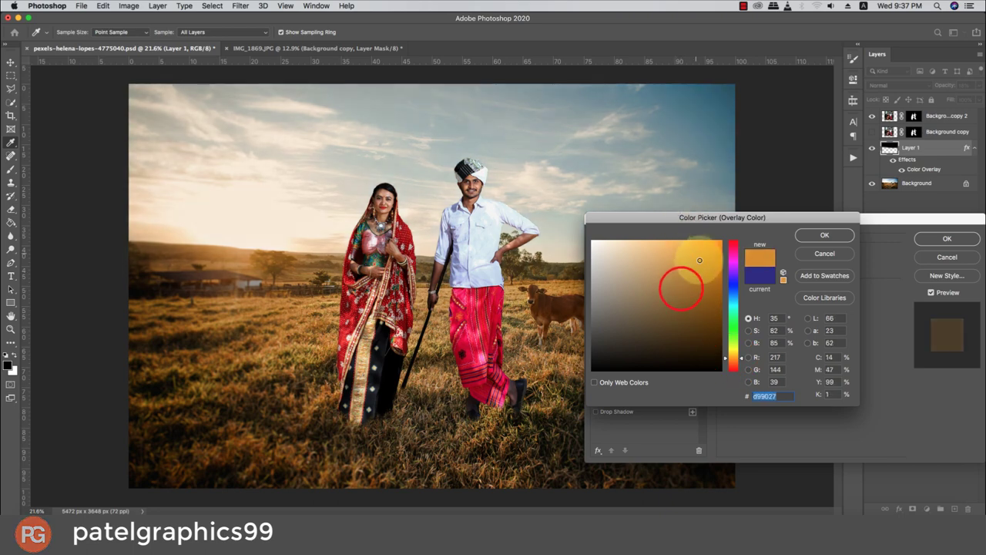
pyautogui.click(732, 301)
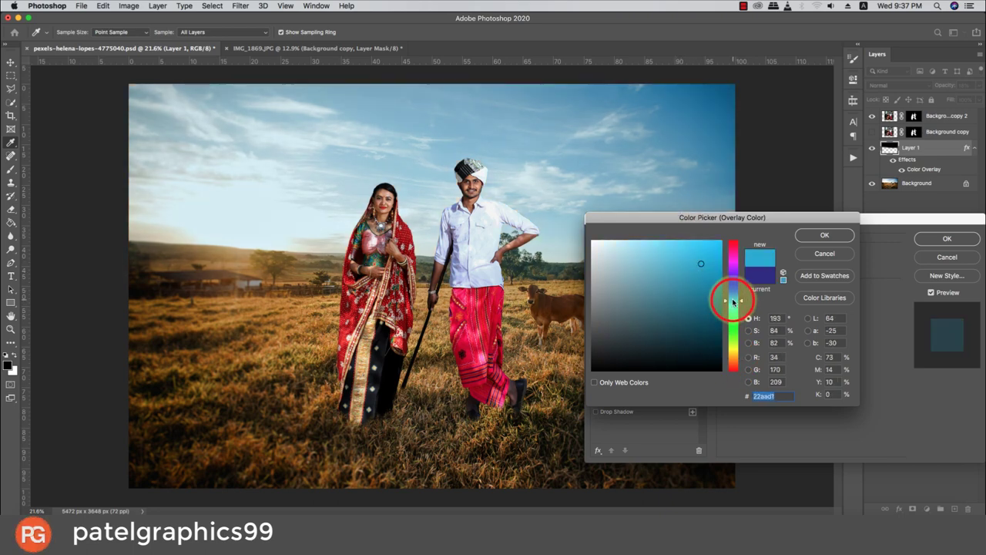
pyautogui.click(733, 299)
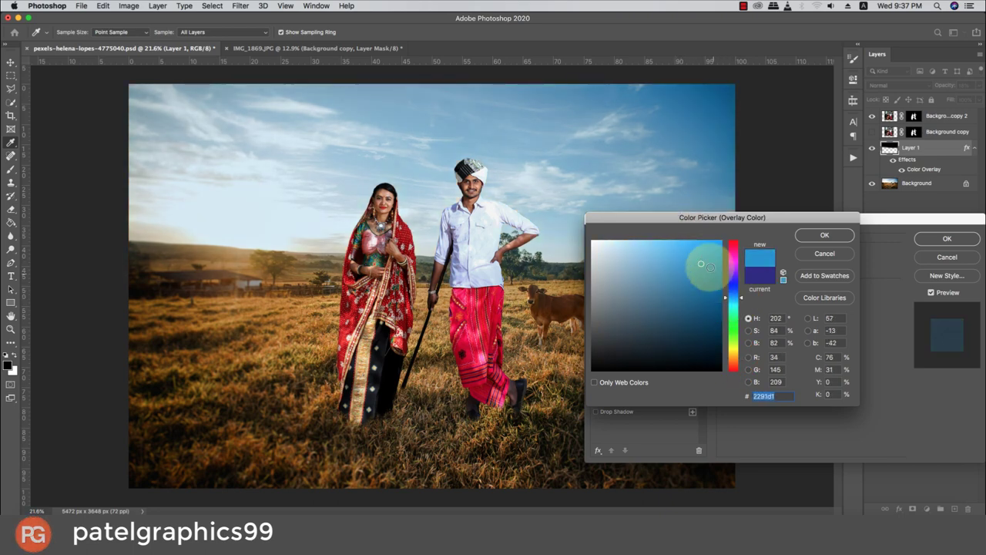
pyautogui.moveTo(702, 256); pyautogui.dragTo(726, 233)
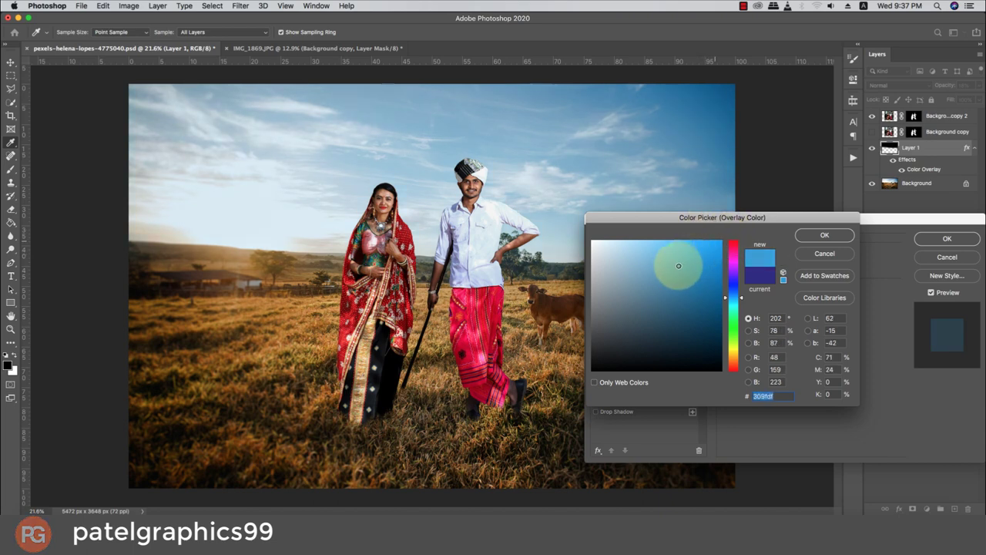
# Settle on a bright orange (ffa234) overlay colour and apply the effect
pyautogui.click(640, 287)
pyautogui.click(732, 352)
pyautogui.moveTo(732, 352); pyautogui.dragTo(731, 358)
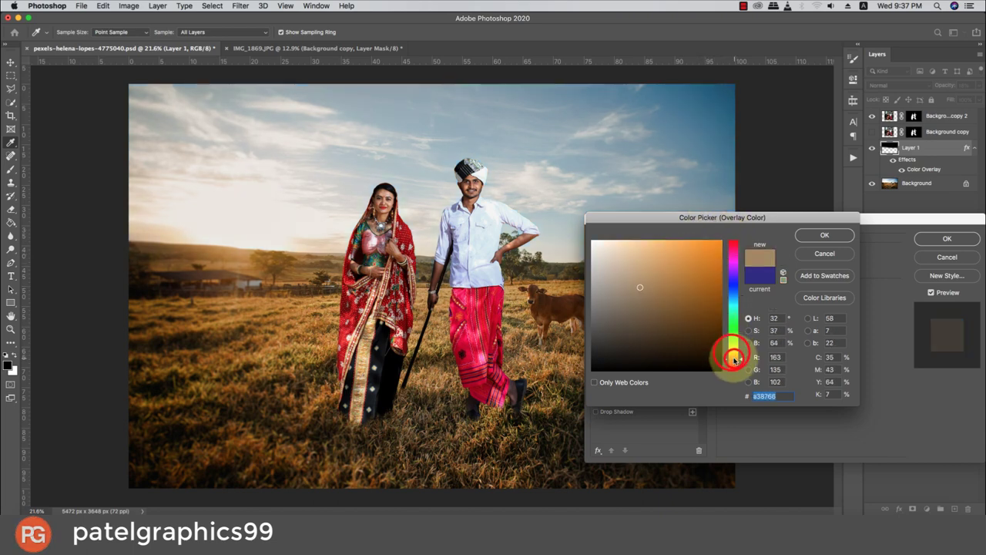
pyautogui.moveTo(647, 282)
pyautogui.mouseDown()
pyautogui.moveTo(665, 224)
pyautogui.moveTo(689, 246)
pyautogui.moveTo(709, 234)
pyautogui.mouseUp()
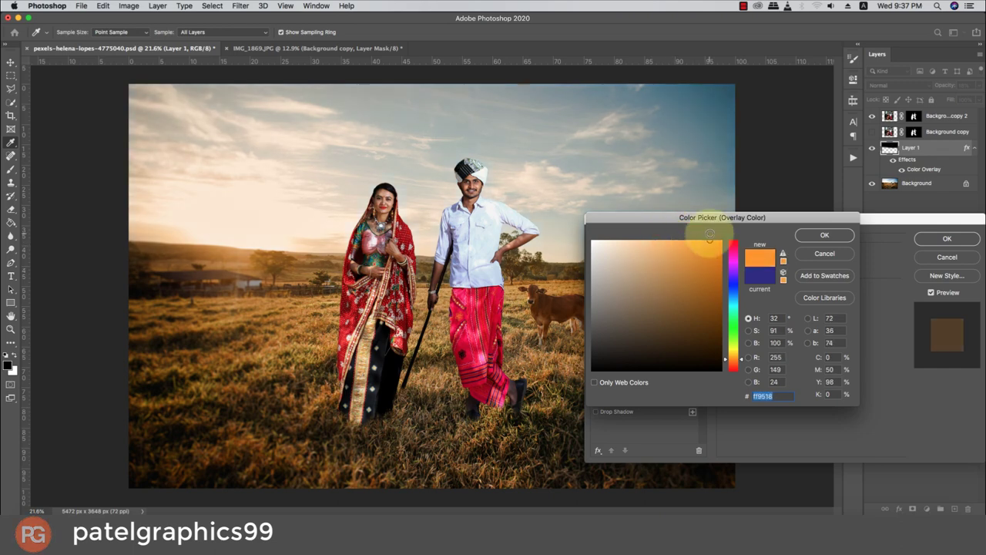
pyautogui.click(823, 236)
pyautogui.click(923, 241)
pyautogui.press('b')
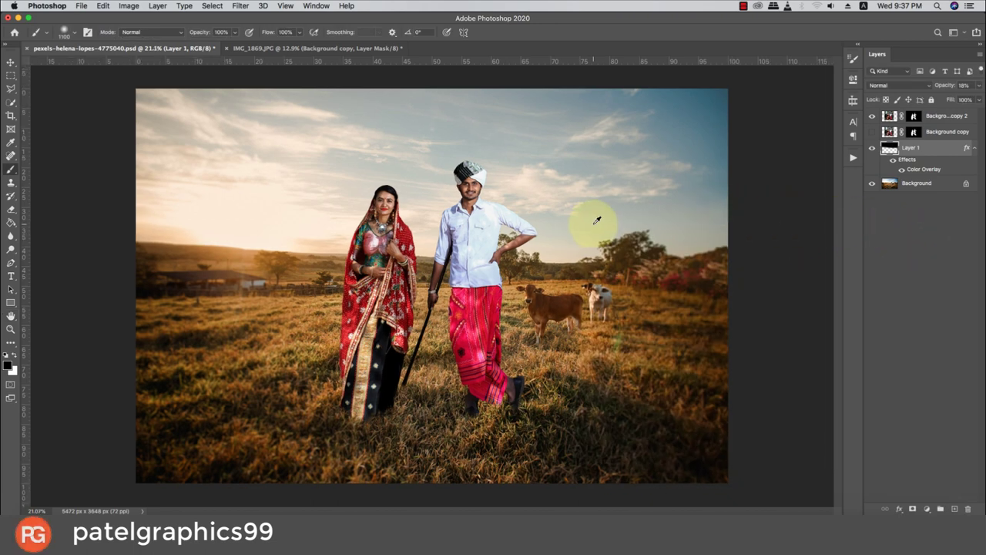
pyautogui.scroll(2, 597, 220)
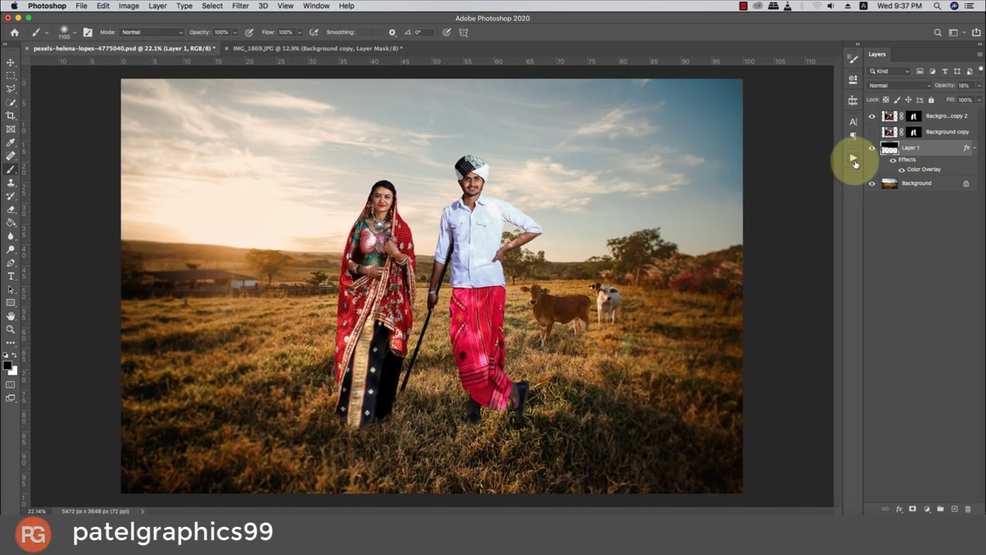
# On Background copy 2, switch to the Mixer Brush and smooth the skin under the man's right eye
pyautogui.click(889, 116)
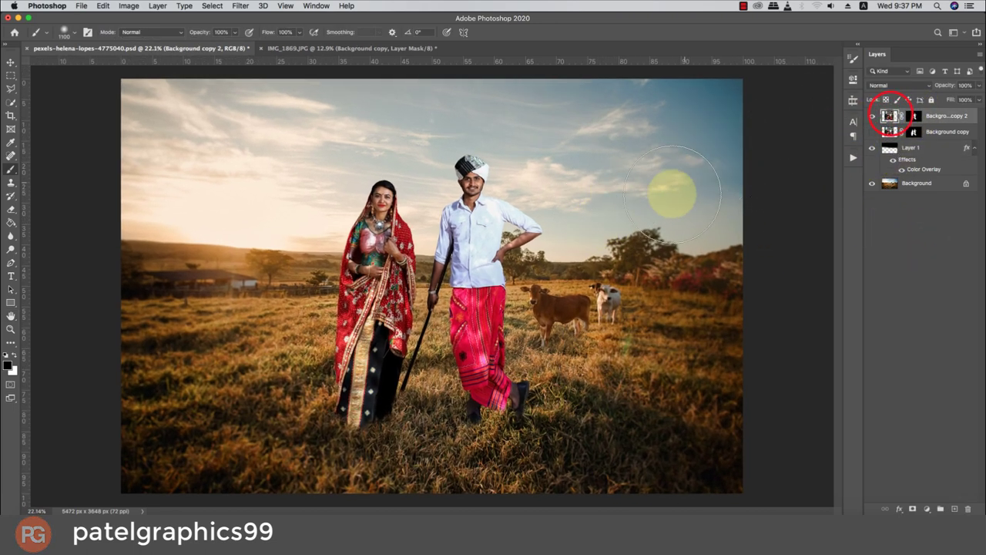
pyautogui.rightClick(9, 169)
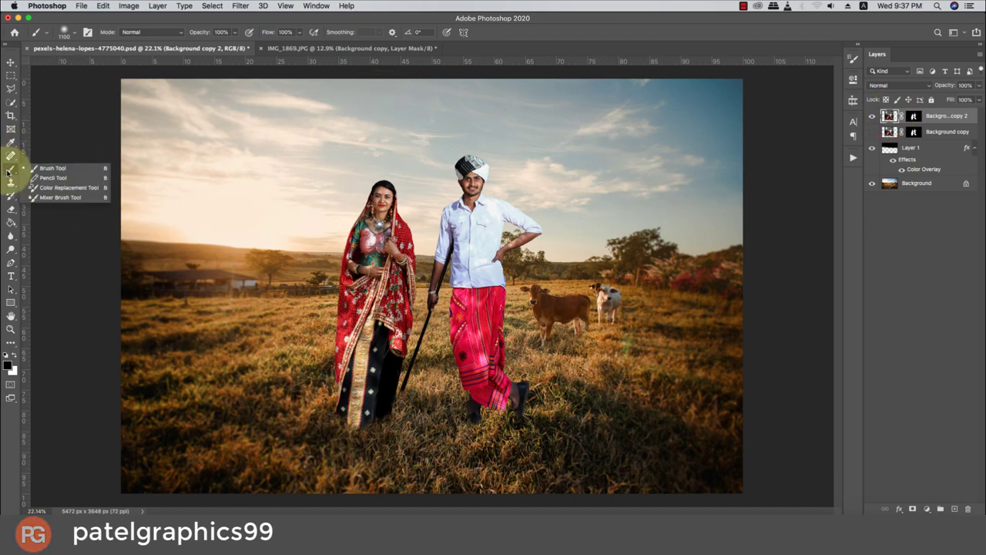
pyautogui.click(54, 197)
pyautogui.scroll(5, 470, 226)
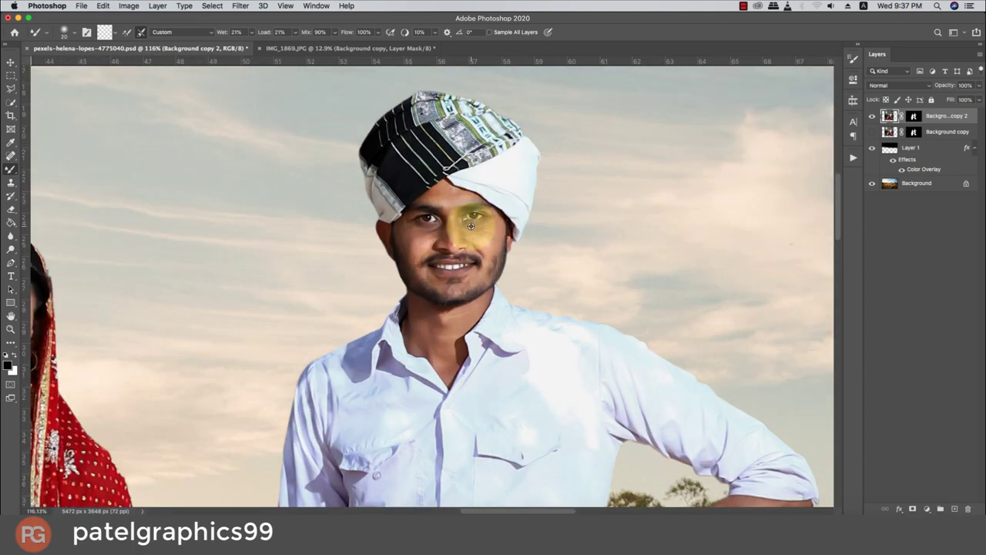
pyautogui.scroll(3, 472, 231)
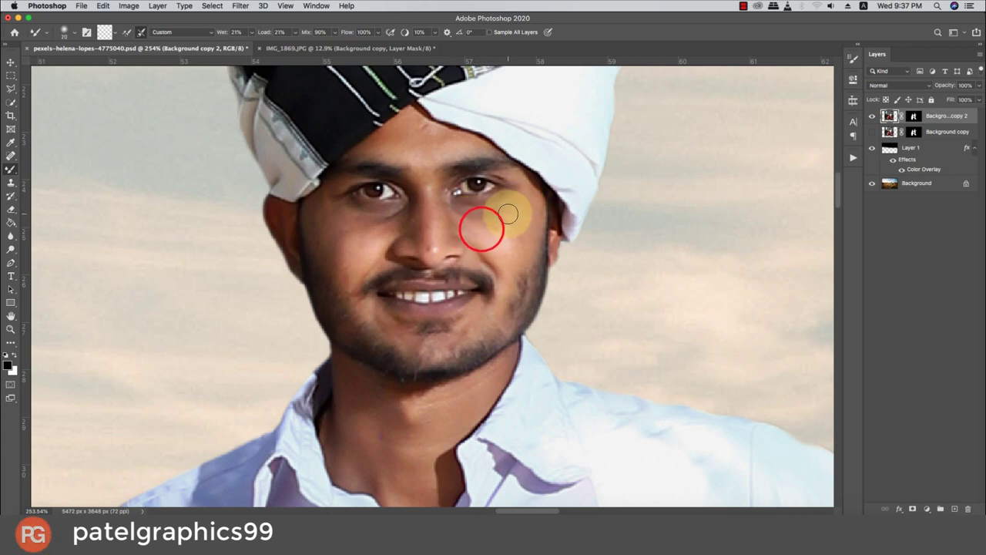
pyautogui.moveTo(505, 216)
pyautogui.mouseDown()
pyautogui.moveTo(473, 215)
pyautogui.moveTo(440, 198)
pyautogui.mouseUp()
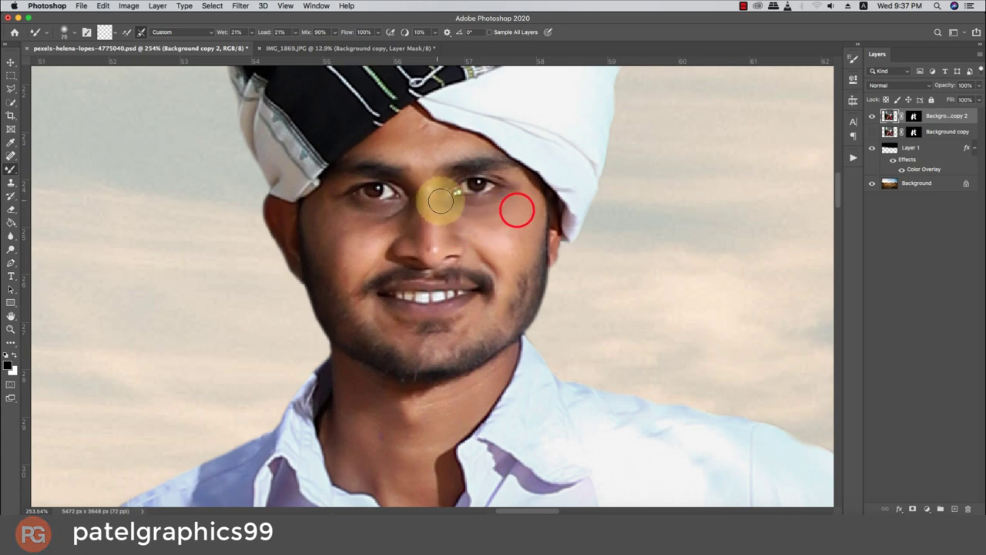
pyautogui.press('super+z')
pyautogui.moveTo(502, 231); pyautogui.dragTo(502, 234)
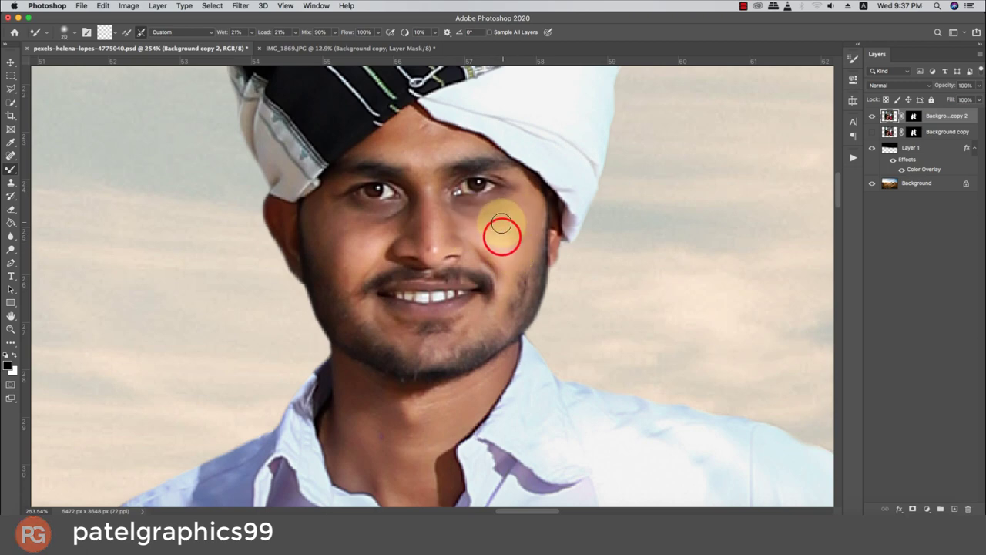
# Blend the skin on the man's cheek, forehead and nose bridge
pyautogui.moveTo(534, 204)
pyautogui.mouseDown()
pyautogui.moveTo(516, 240)
pyautogui.moveTo(526, 196)
pyautogui.moveTo(516, 209)
pyautogui.mouseUp()
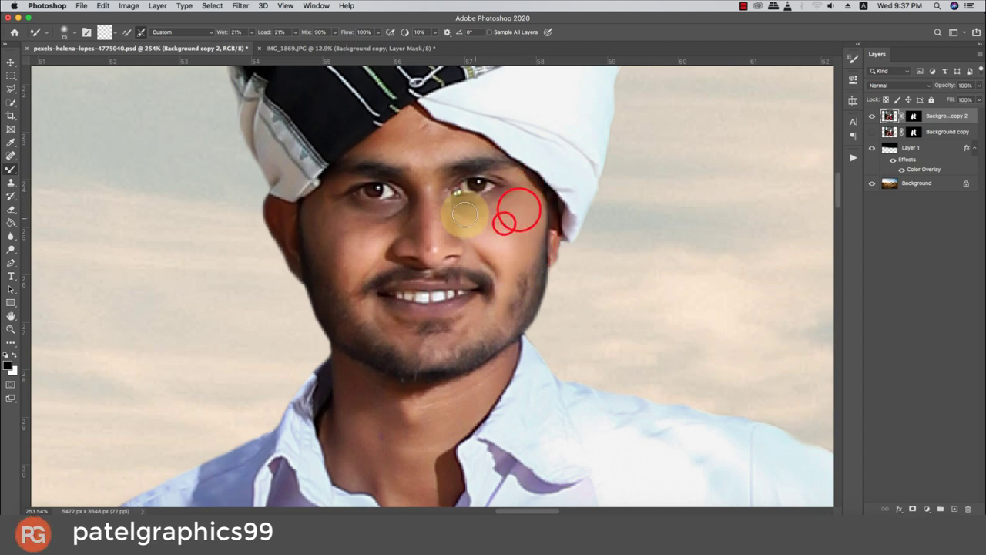
pyautogui.moveTo(418, 155); pyautogui.dragTo(436, 140)
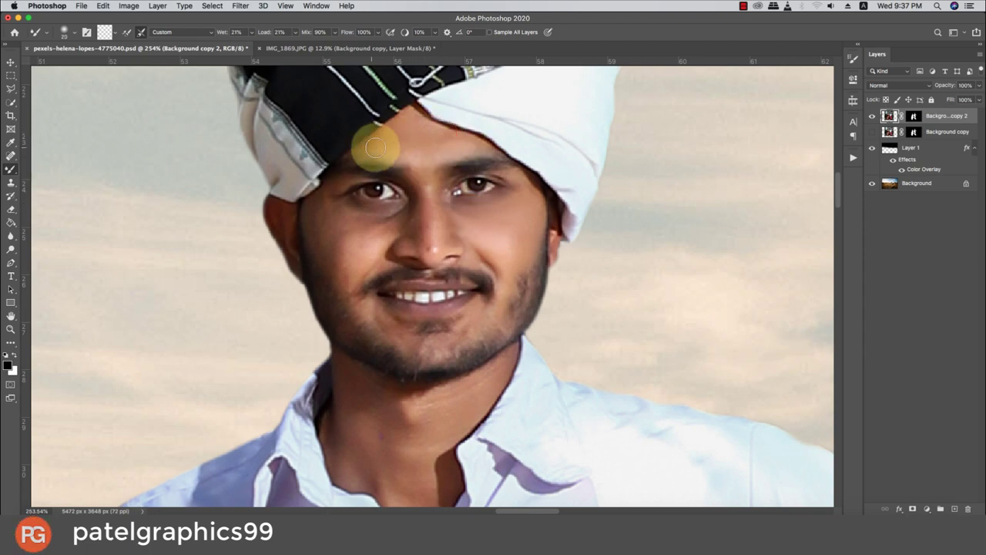
pyautogui.moveTo(388, 149)
pyautogui.mouseDown()
pyautogui.moveTo(425, 156)
pyautogui.moveTo(420, 225)
pyautogui.moveTo(429, 187)
pyautogui.mouseUp()
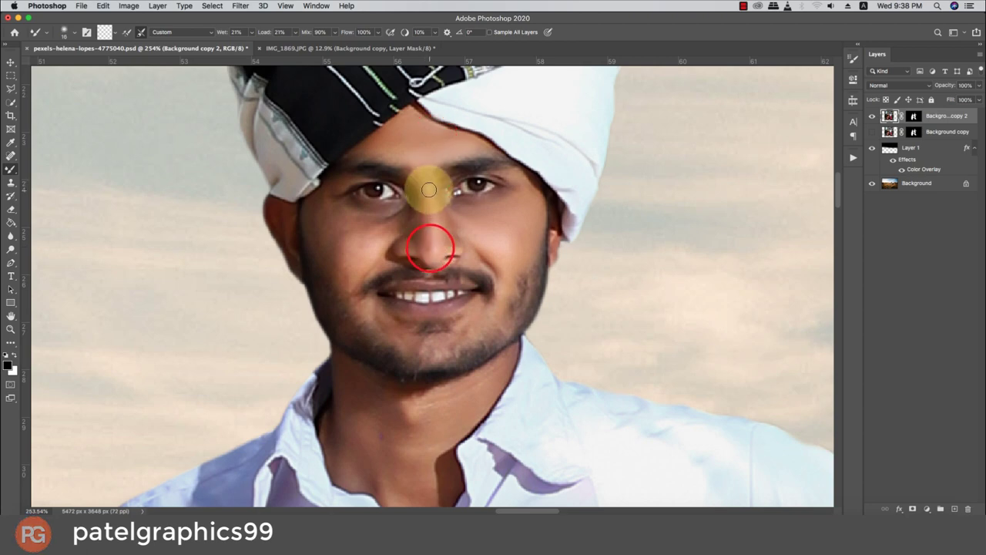
pyautogui.moveTo(425, 235); pyautogui.dragTo(424, 185)
pyautogui.moveTo(450, 230)
pyautogui.mouseDown()
pyautogui.moveTo(475, 234)
pyautogui.moveTo(382, 247)
pyautogui.mouseUp()
pyautogui.moveTo(361, 264); pyautogui.dragTo(392, 220)
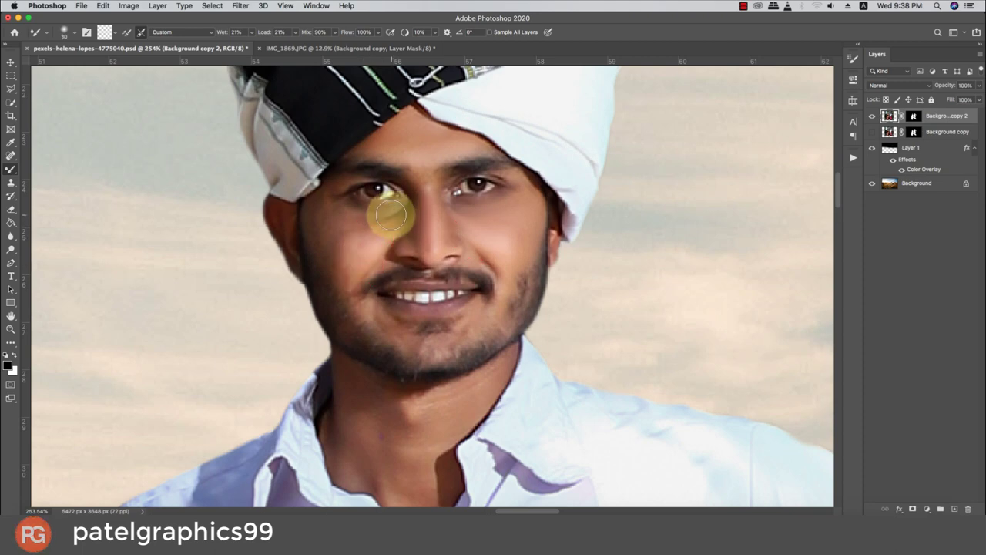
pyautogui.scroll(-5, 343, 247)
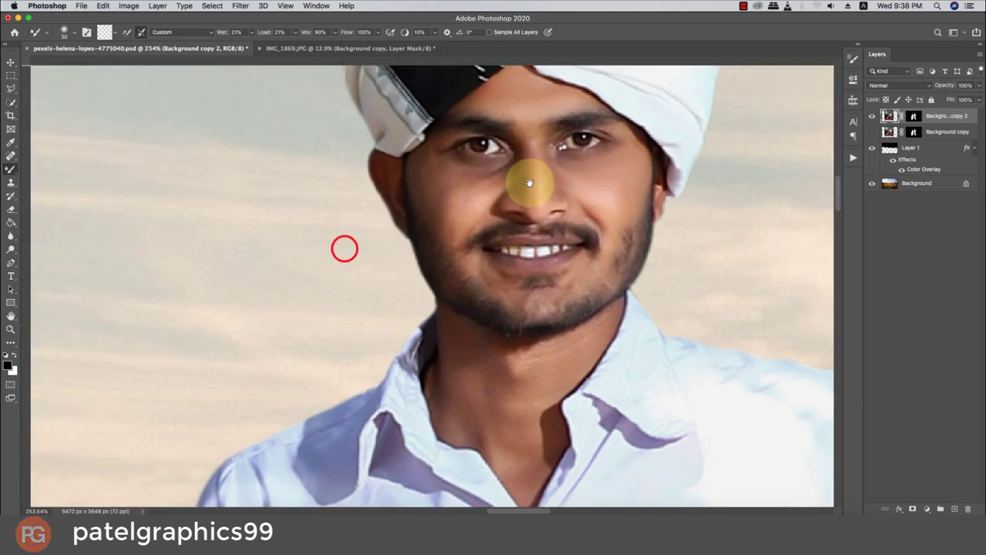
pyautogui.scroll(-5, 535, 192)
# Smooth the man's neck, then pan over and blend the arm skin toward the wrist
pyautogui.moveTo(541, 191); pyautogui.dragTo(502, 157)
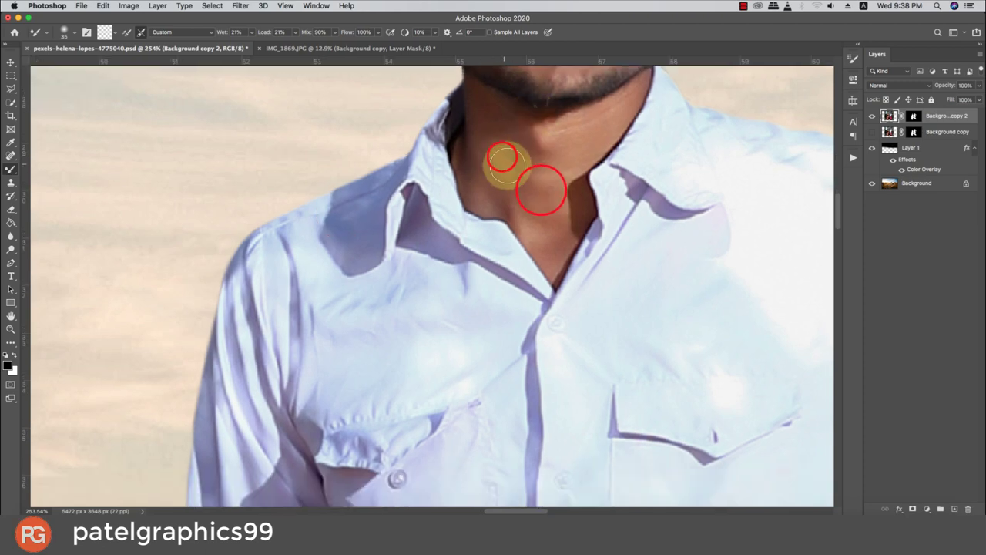
pyautogui.scroll(-5, 525, 222)
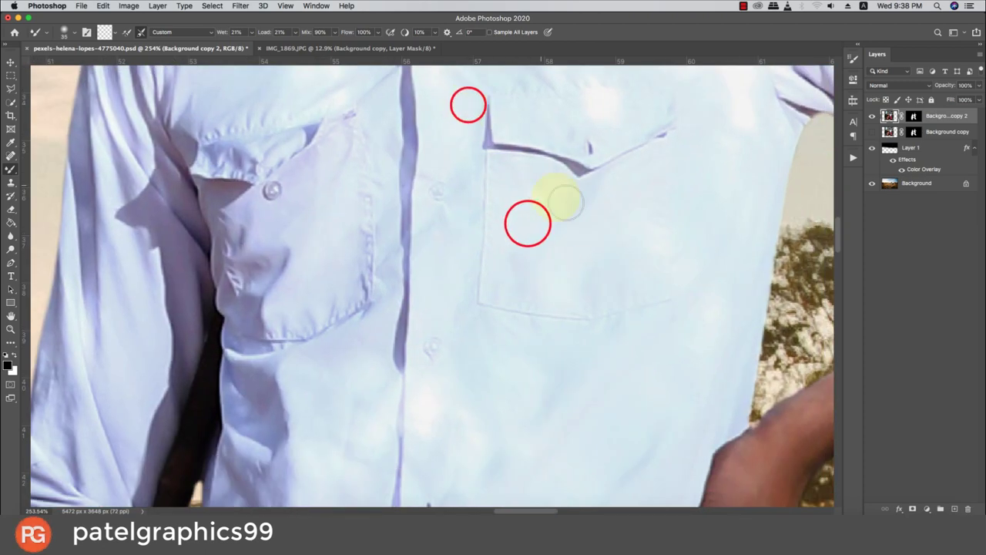
pyautogui.scroll(-2, 565, 202)
pyautogui.hscroll(2, 566, 202)
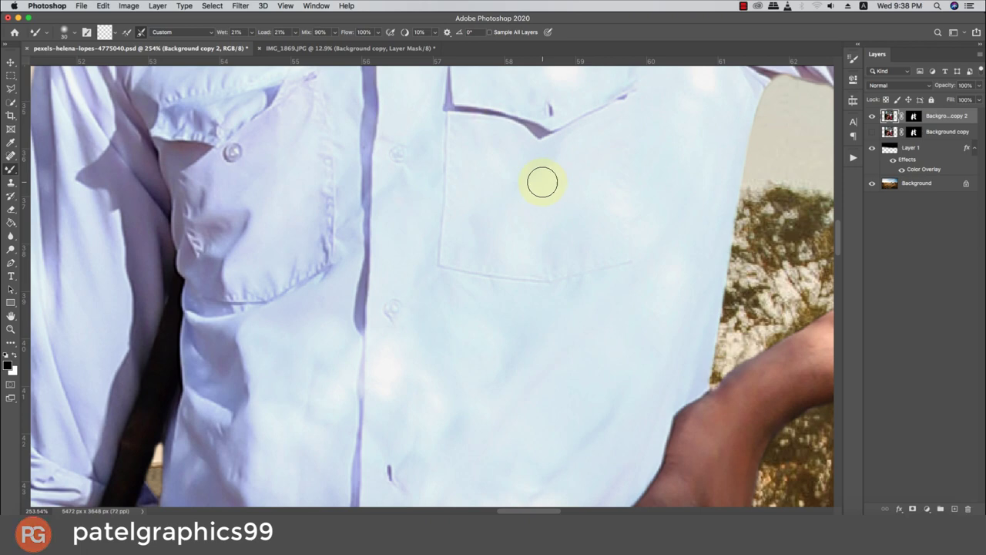
pyautogui.moveTo(607, 200); pyautogui.dragTo(517, 197)
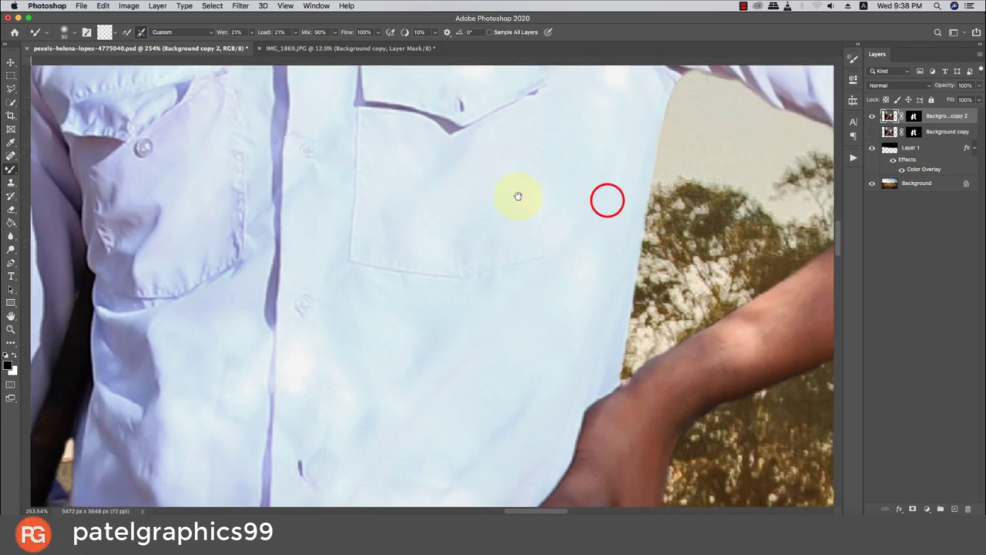
pyautogui.moveTo(804, 314); pyautogui.dragTo(647, 382)
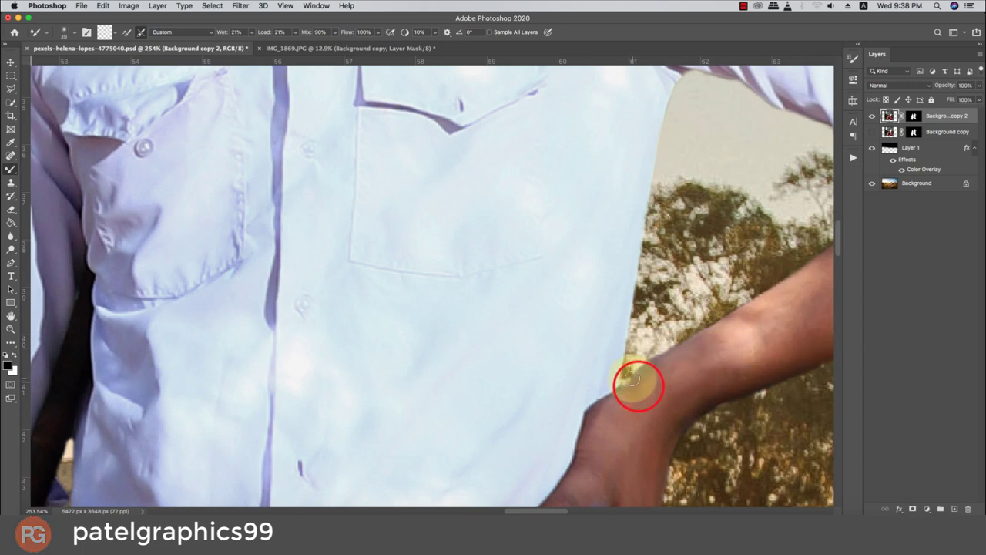
pyautogui.click(837, 7)
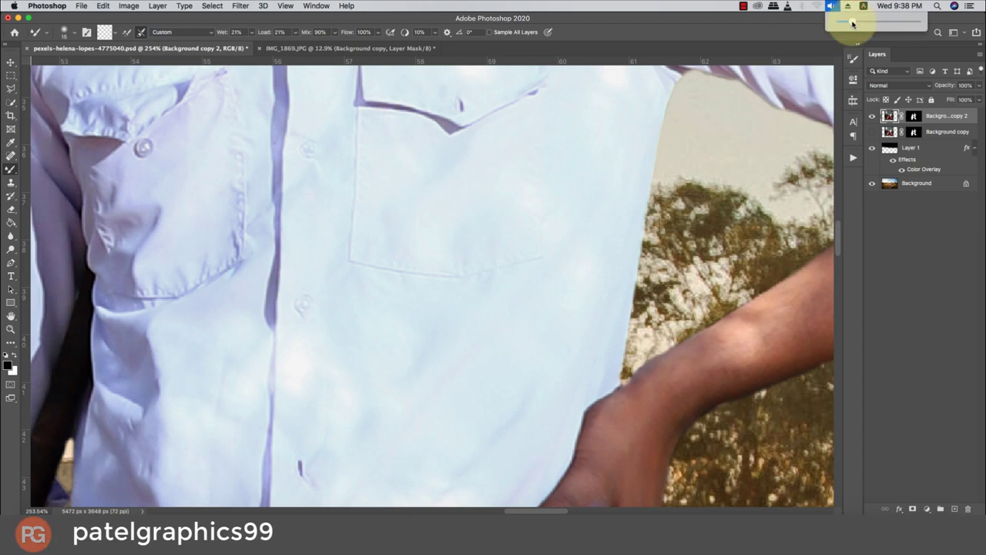
pyautogui.click(865, 25)
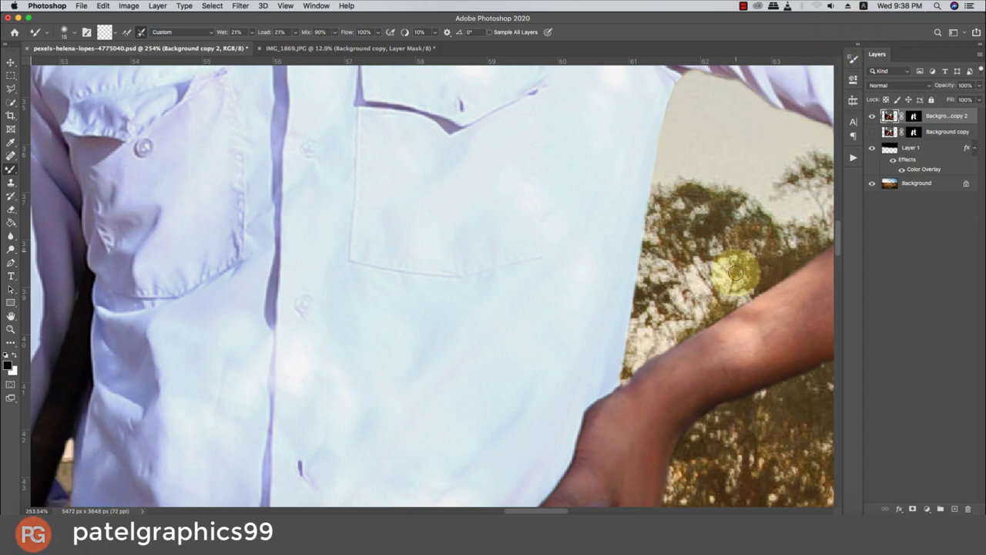
# Even out the skin tone of the upper arm below the sleeve with repeated blending strokes
pyautogui.moveTo(778, 301)
pyautogui.mouseDown()
pyautogui.moveTo(733, 343)
pyautogui.moveTo(779, 321)
pyautogui.mouseUp()
pyautogui.moveTo(691, 357)
pyautogui.mouseDown()
pyautogui.moveTo(779, 313)
pyautogui.moveTo(649, 341)
pyautogui.mouseUp()
pyautogui.moveTo(578, 377); pyautogui.dragTo(732, 288)
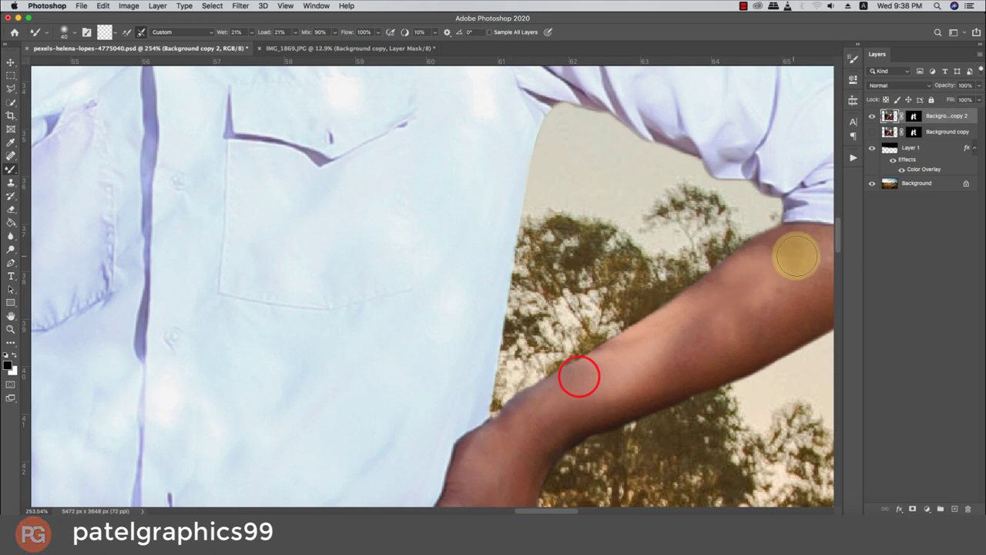
pyautogui.moveTo(797, 255)
pyautogui.mouseDown()
pyautogui.moveTo(678, 366)
pyautogui.moveTo(645, 347)
pyautogui.mouseUp()
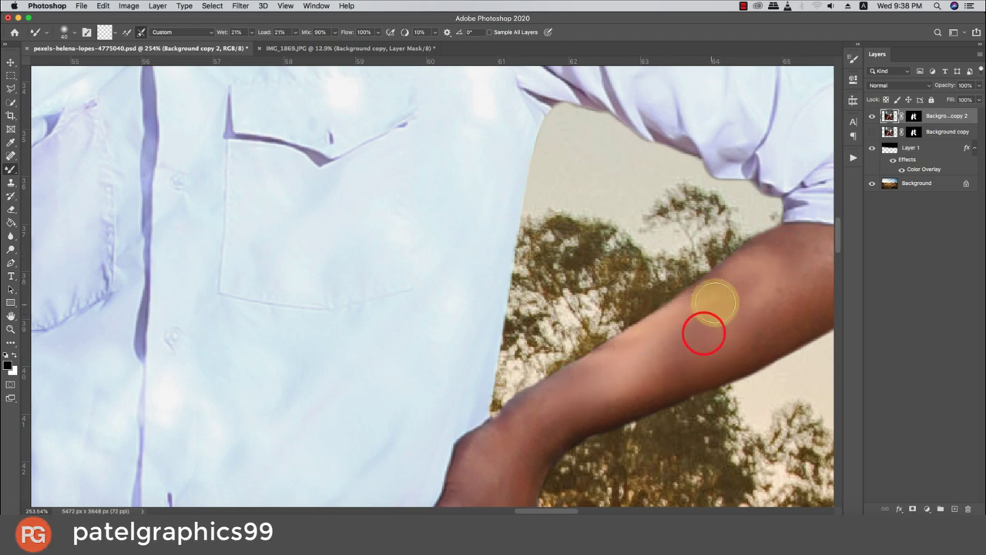
pyautogui.moveTo(715, 302); pyautogui.dragTo(570, 378)
pyautogui.moveTo(740, 269)
pyautogui.mouseDown()
pyautogui.moveTo(793, 248)
pyautogui.moveTo(619, 291)
pyautogui.mouseUp()
pyautogui.click(554, 309)
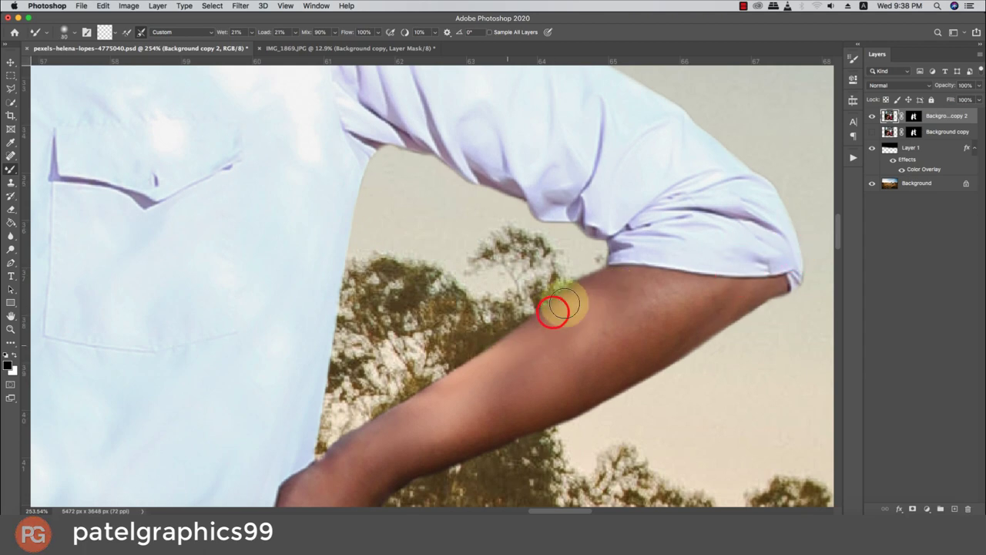
pyautogui.moveTo(553, 310); pyautogui.dragTo(608, 284)
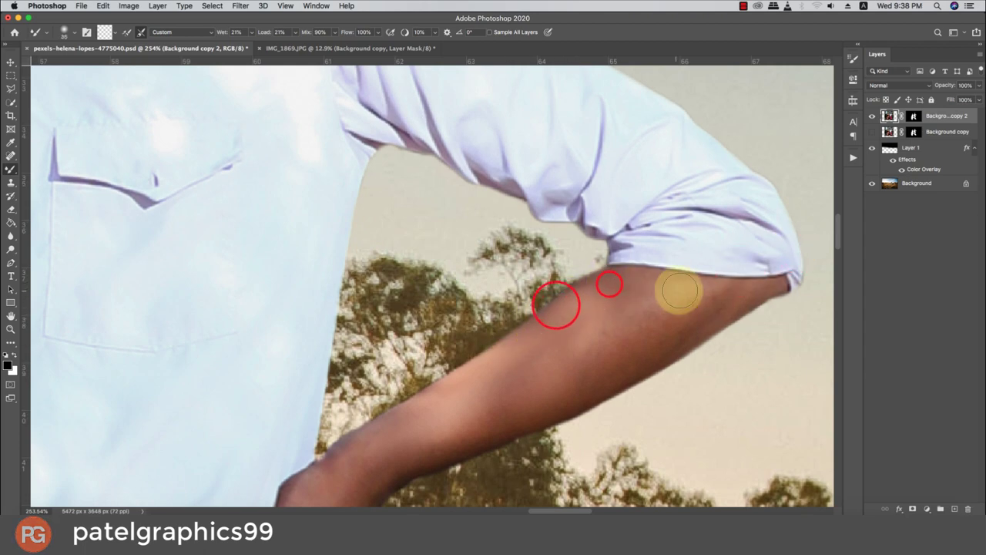
pyautogui.moveTo(696, 292)
pyautogui.mouseDown()
pyautogui.moveTo(594, 346)
pyautogui.moveTo(680, 295)
pyautogui.mouseUp()
pyautogui.moveTo(594, 346); pyautogui.dragTo(636, 345)
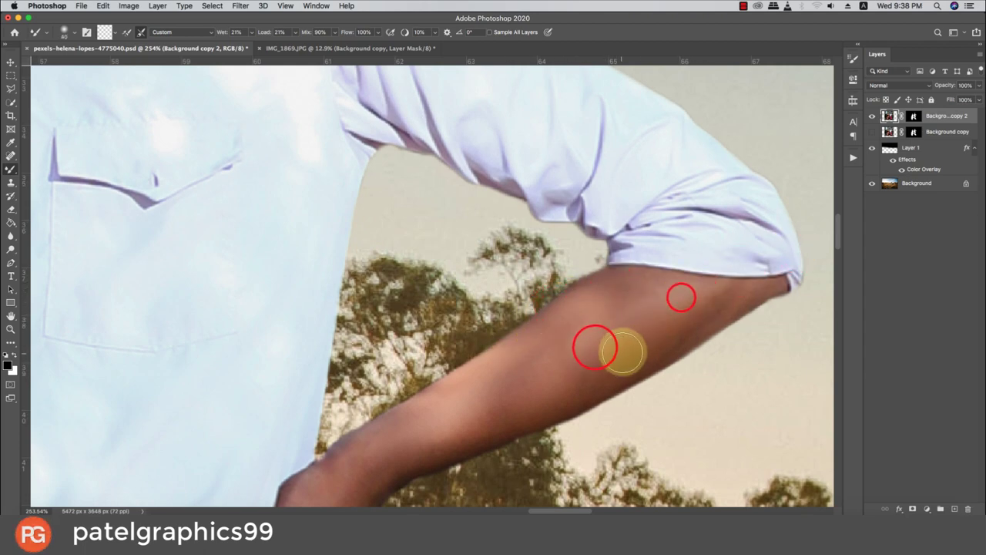
pyautogui.moveTo(681, 296); pyautogui.dragTo(584, 387)
# Smooth the forearm skin down to the wrist
pyautogui.moveTo(524, 403); pyautogui.dragTo(424, 451)
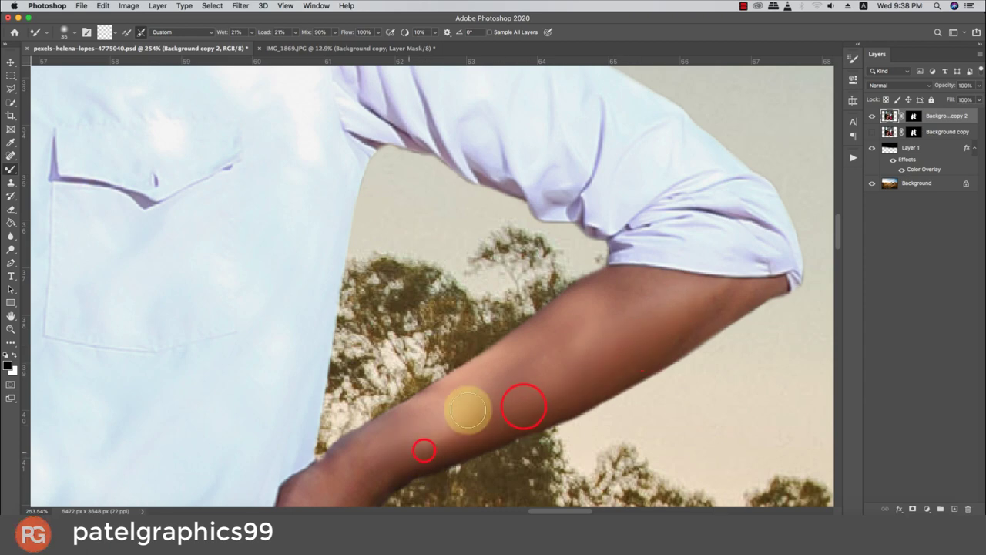
pyautogui.moveTo(654, 291)
pyautogui.mouseDown()
pyautogui.moveTo(720, 298)
pyautogui.moveTo(689, 326)
pyautogui.moveTo(751, 287)
pyautogui.moveTo(649, 345)
pyautogui.moveTo(600, 359)
pyautogui.moveTo(700, 249)
pyautogui.mouseUp()
pyautogui.moveTo(735, 195)
pyautogui.mouseDown()
pyautogui.moveTo(750, 187)
pyautogui.moveTo(612, 238)
pyautogui.mouseUp()
pyautogui.moveTo(708, 180)
pyautogui.mouseDown()
pyautogui.moveTo(708, 221)
pyautogui.moveTo(603, 275)
pyautogui.moveTo(493, 358)
pyautogui.moveTo(698, 251)
pyautogui.mouseUp()
pyautogui.moveTo(501, 343)
pyautogui.mouseDown()
pyautogui.moveTo(649, 267)
pyautogui.moveTo(726, 205)
pyautogui.moveTo(766, 190)
pyautogui.mouseUp()
pyautogui.scroll(-3, 691, 220)
pyautogui.moveTo(639, 286)
pyautogui.mouseDown()
pyautogui.moveTo(545, 291)
pyautogui.moveTo(498, 385)
pyautogui.moveTo(526, 263)
pyautogui.moveTo(488, 331)
pyautogui.moveTo(451, 370)
pyautogui.mouseUp()
pyautogui.moveTo(448, 264); pyautogui.dragTo(634, 115)
# Smooth the upper arm and forearm holding the stick, down to the watch
pyautogui.moveTo(416, 208); pyautogui.dragTo(477, 210)
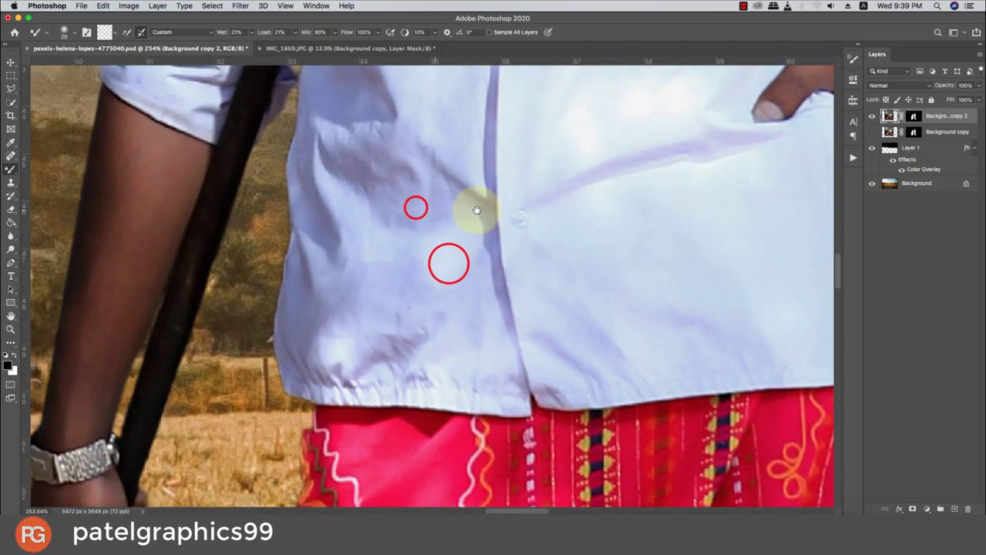
pyautogui.hscroll(-3, 416, 204)
pyautogui.moveTo(303, 162)
pyautogui.mouseDown()
pyautogui.moveTo(238, 334)
pyautogui.moveTo(278, 254)
pyautogui.mouseUp()
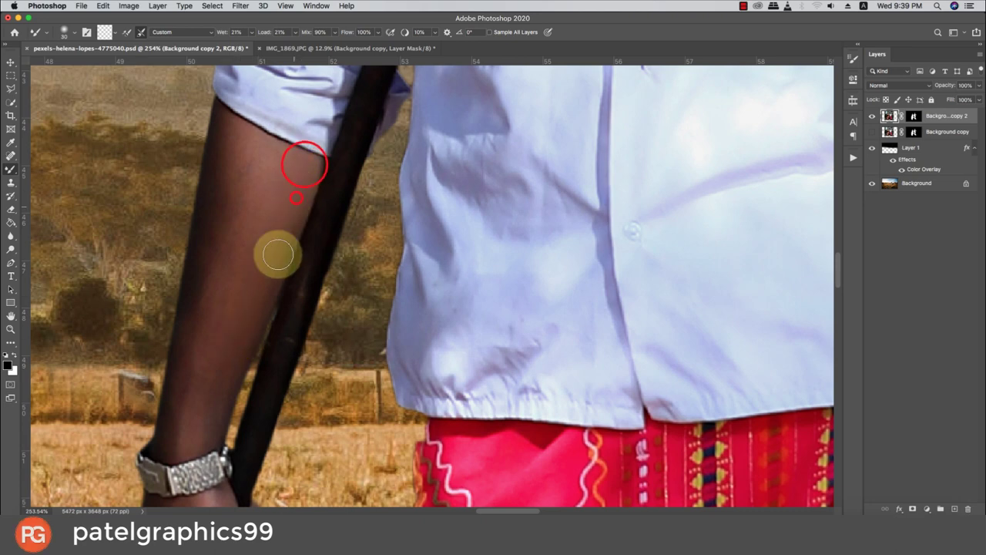
pyautogui.click(245, 156)
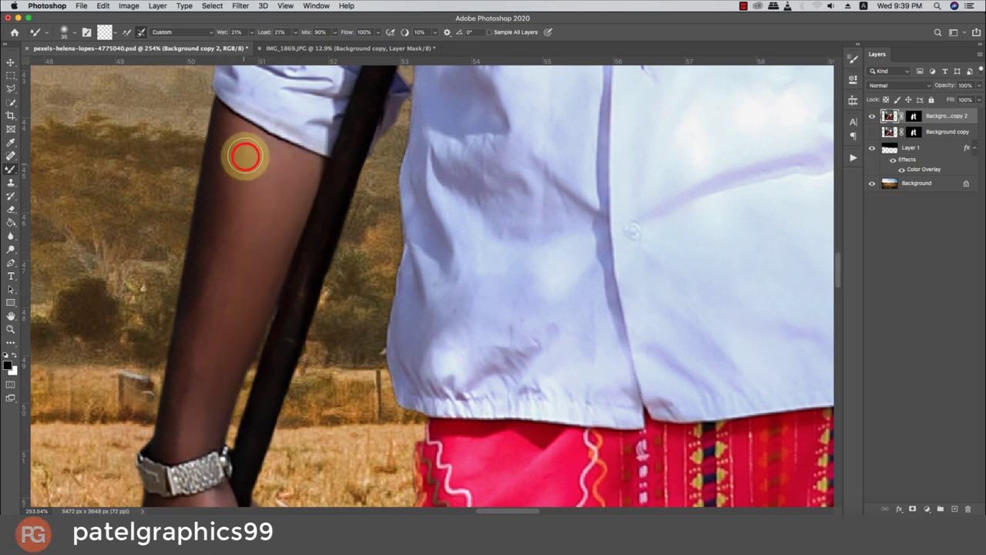
pyautogui.moveTo(231, 136); pyautogui.dragTo(159, 370)
pyautogui.moveTo(234, 192); pyautogui.dragTo(175, 378)
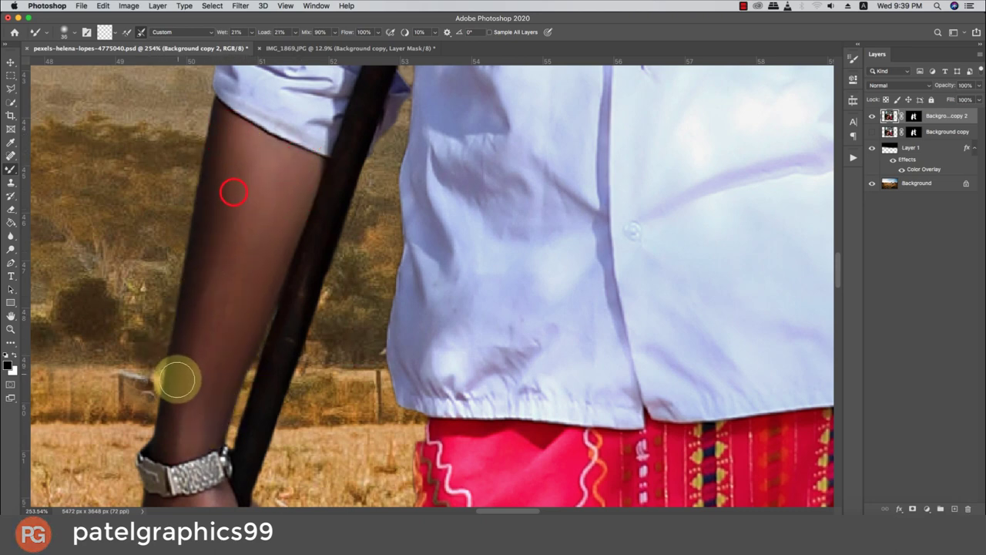
pyautogui.moveTo(221, 249); pyautogui.dragTo(200, 311)
pyautogui.moveTo(230, 276); pyautogui.dragTo(208, 306)
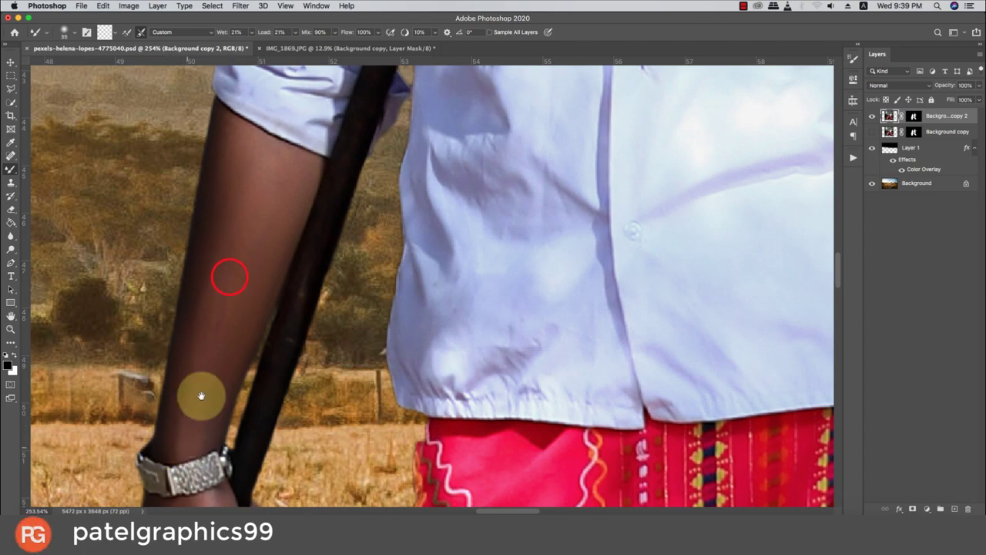
# Blend the upper arm under the sleeve and the back of the hand
pyautogui.scroll(3, 212, 391)
pyautogui.moveTo(259, 257); pyautogui.dragTo(235, 211)
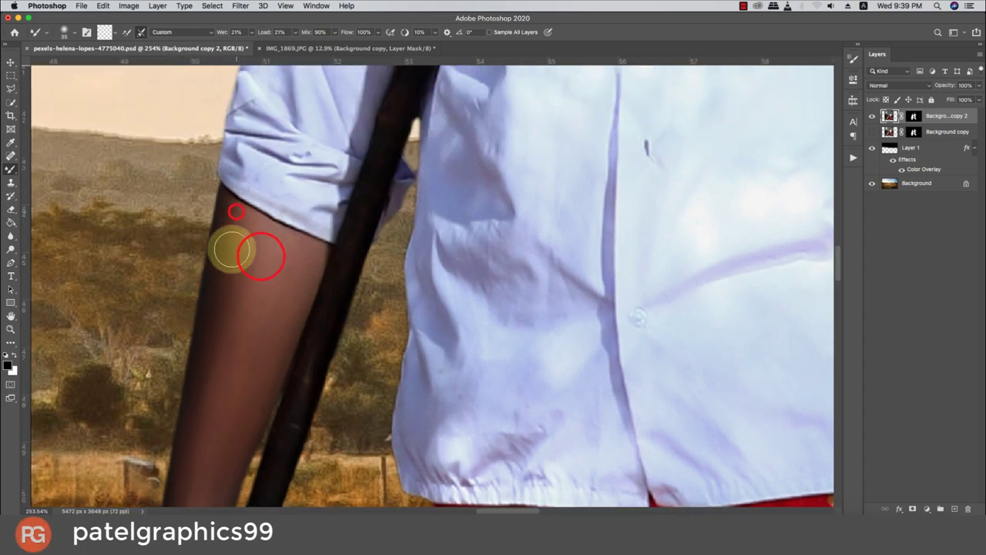
pyautogui.scroll(-3, 292, 257)
pyautogui.scroll(-7, 273, 222)
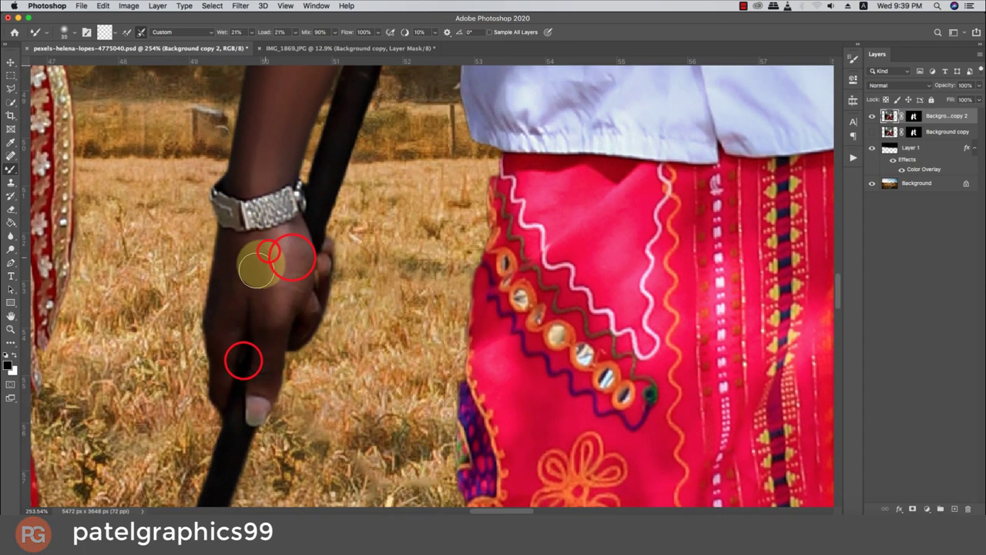
pyautogui.moveTo(279, 252); pyautogui.dragTo(294, 246)
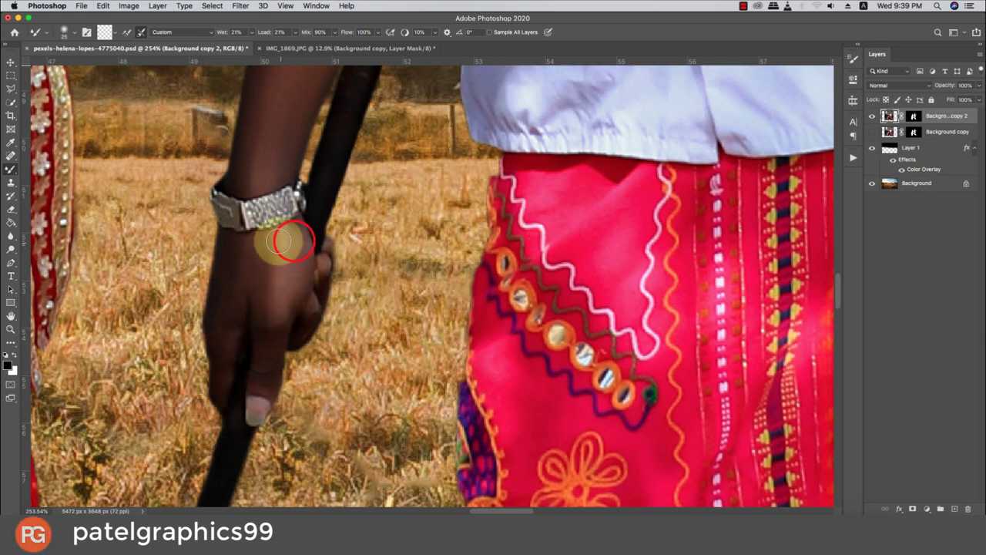
pyautogui.scroll(-5, 308, 323)
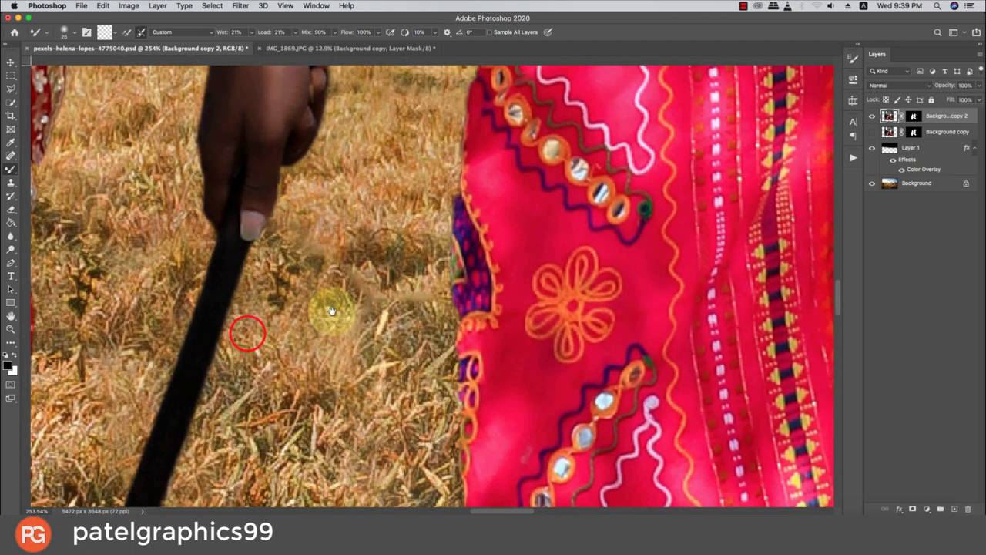
pyautogui.scroll(-1, 330, 312)
pyautogui.scroll(-5, 331, 311)
pyautogui.scroll(-5, 333, 386)
pyautogui.scroll(10, 333, 441)
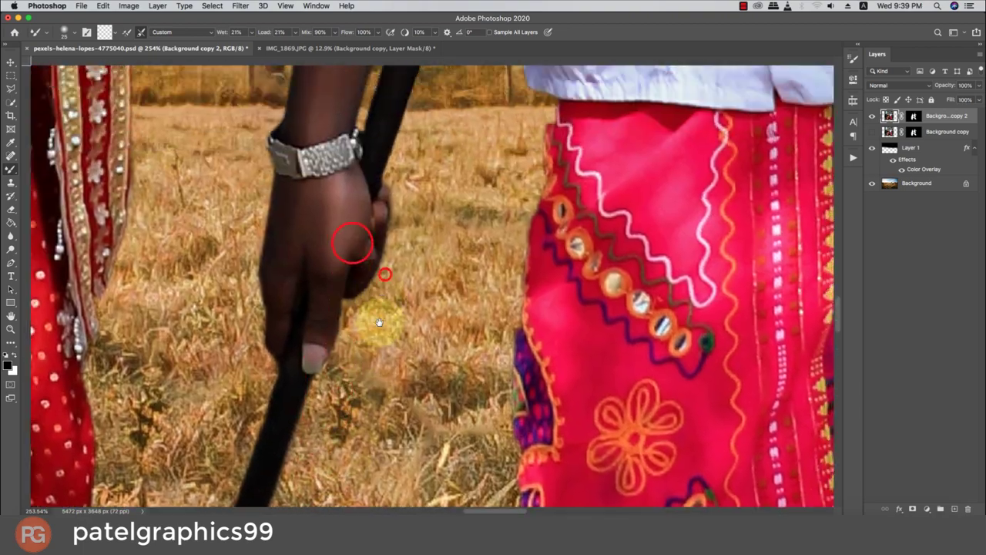
pyautogui.scroll(5, 377, 324)
pyautogui.scroll(5, 338, 234)
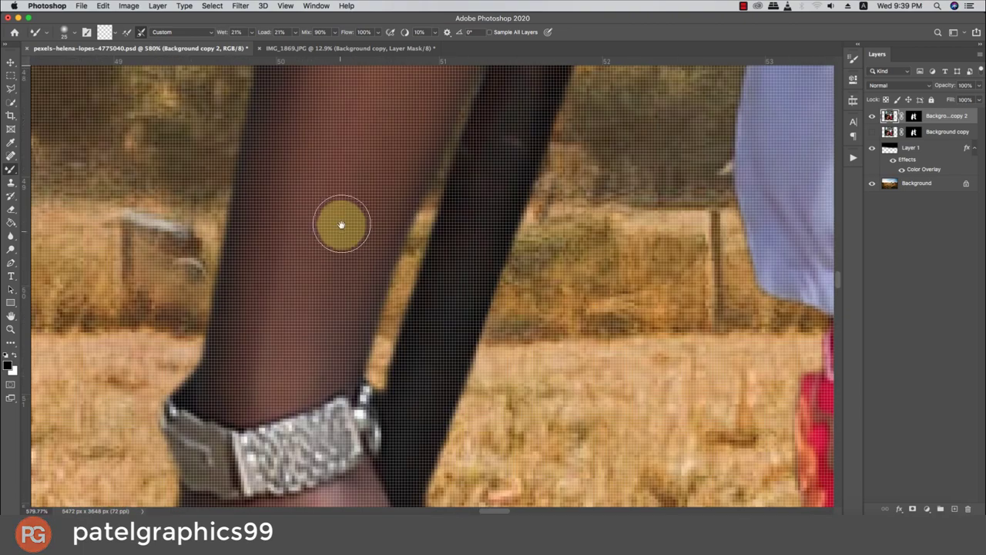
# Pan up across the shirt folds to the man's shoulder, collar and neck
pyautogui.moveTo(342, 231); pyautogui.dragTo(392, 378)
pyautogui.moveTo(411, 226)
pyautogui.mouseDown()
pyautogui.moveTo(429, 322)
pyautogui.moveTo(479, 297)
pyautogui.mouseUp()
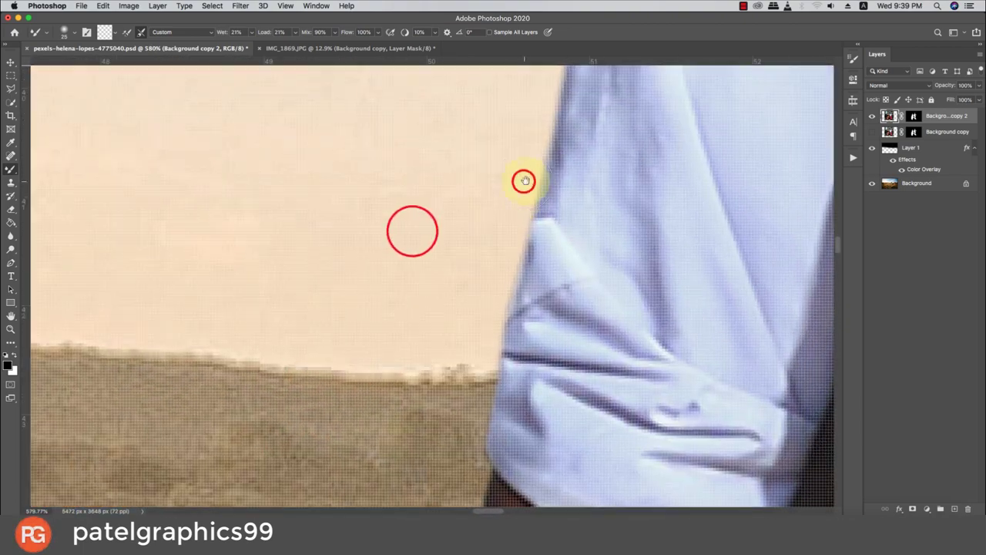
pyautogui.moveTo(524, 180); pyautogui.dragTo(385, 418)
pyautogui.moveTo(438, 246); pyautogui.dragTo(422, 397)
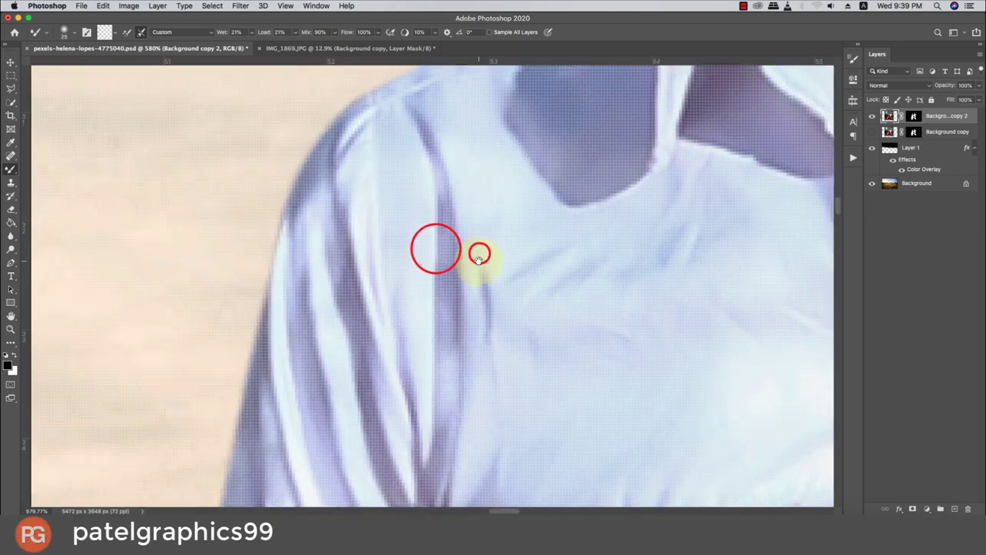
pyautogui.moveTo(469, 257); pyautogui.dragTo(440, 424)
pyautogui.moveTo(570, 246); pyautogui.dragTo(395, 336)
pyautogui.scroll(-2, 469, 279)
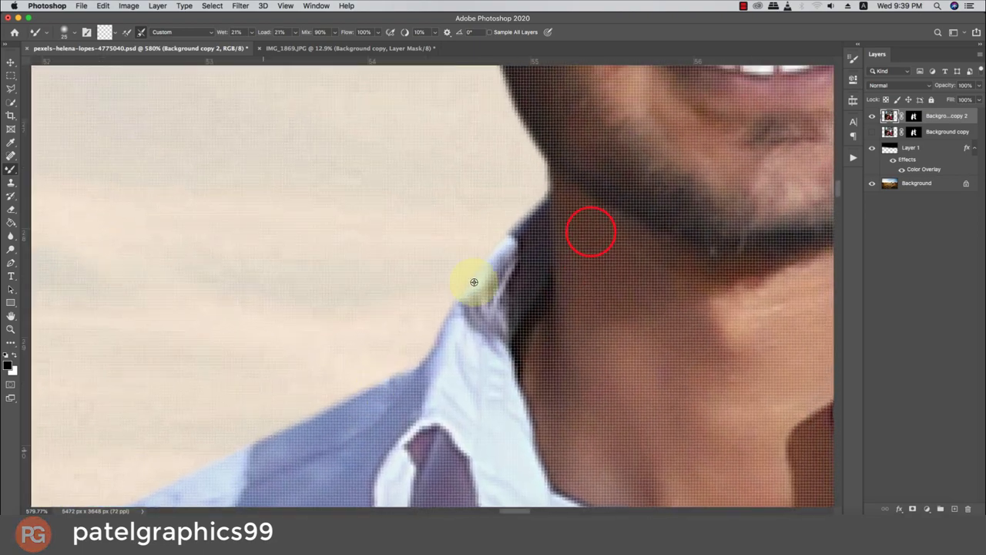
pyautogui.scroll(2, 469, 280)
pyautogui.scroll(2, 592, 295)
# Bring the man's face into view and smooth his cheek down toward the moustache
pyautogui.moveTo(591, 294)
pyautogui.mouseDown()
pyautogui.moveTo(609, 433)
pyautogui.moveTo(599, 436)
pyautogui.moveTo(746, 429)
pyautogui.mouseUp()
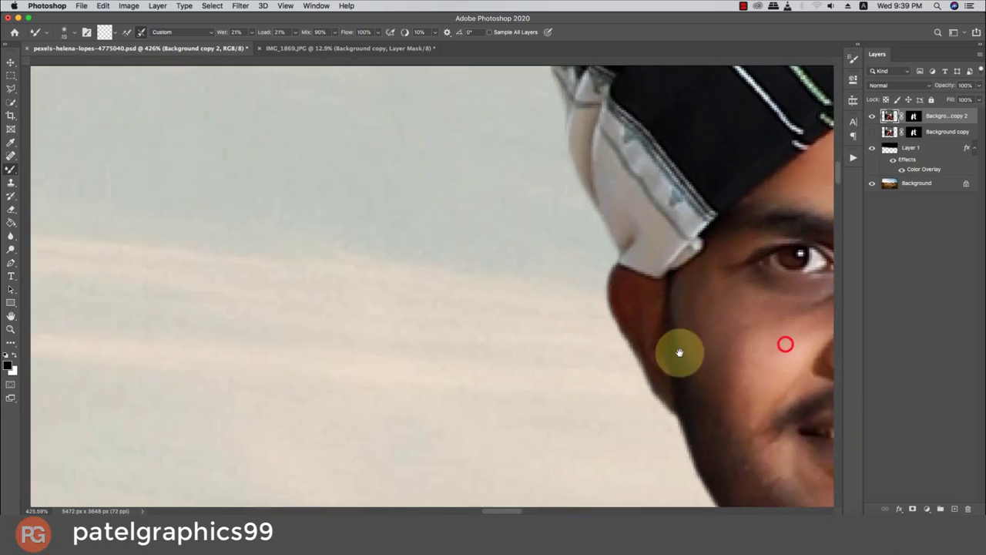
pyautogui.moveTo(793, 344); pyautogui.dragTo(622, 354)
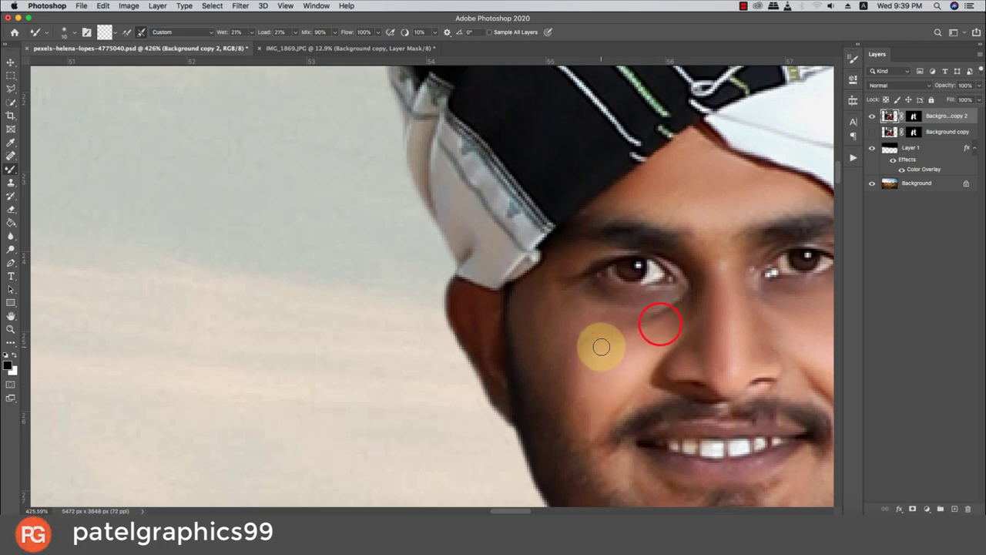
pyautogui.moveTo(585, 405)
pyautogui.mouseDown()
pyautogui.moveTo(593, 370)
pyautogui.moveTo(524, 326)
pyautogui.moveTo(569, 413)
pyautogui.mouseUp()
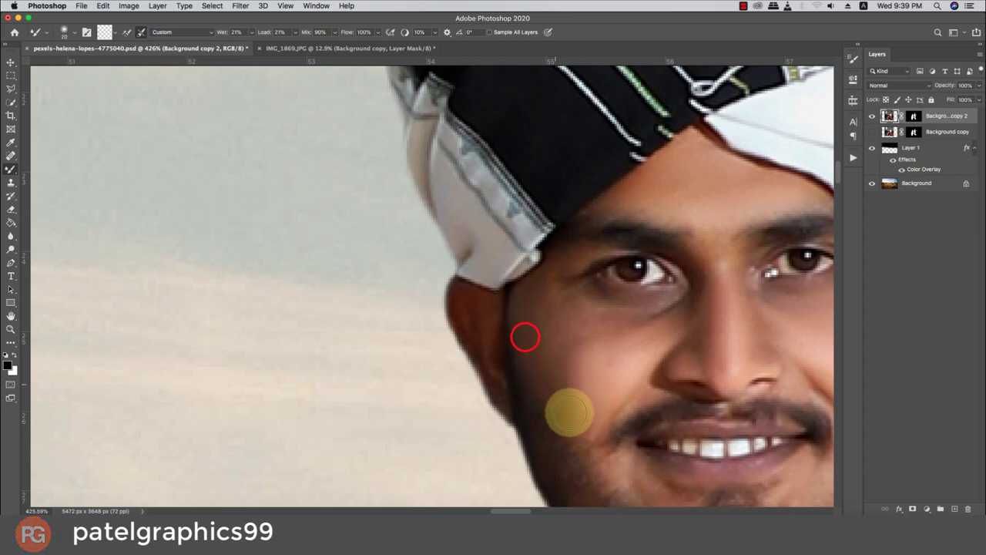
pyautogui.moveTo(598, 357)
pyautogui.mouseDown()
pyautogui.moveTo(546, 337)
pyautogui.moveTo(627, 321)
pyautogui.moveTo(680, 293)
pyautogui.mouseUp()
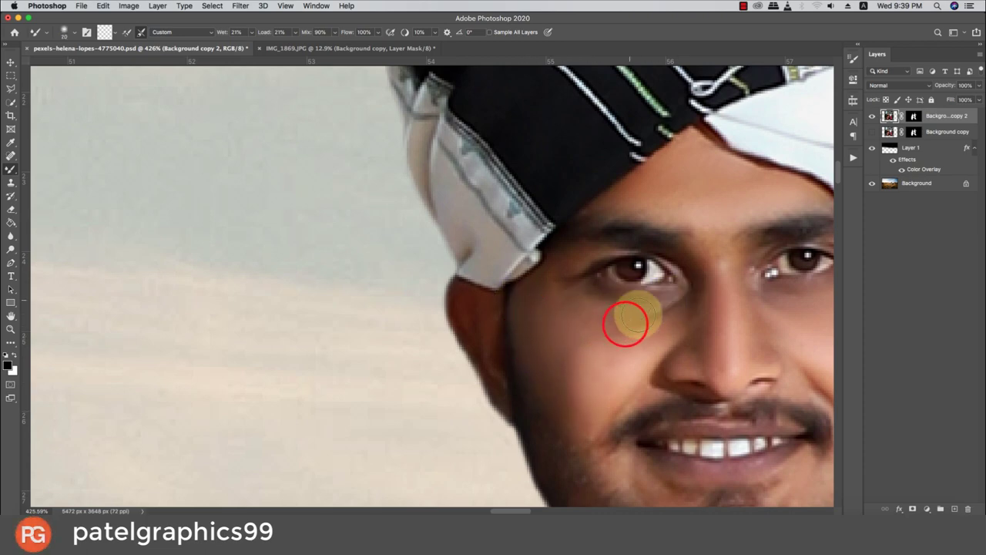
pyautogui.moveTo(636, 315); pyautogui.dragTo(618, 385)
# Blend the chin area and zoom out to the full sunset composite
pyautogui.scroll(-5, 630, 381)
pyautogui.moveTo(609, 279)
pyautogui.mouseDown()
pyautogui.moveTo(814, 250)
pyautogui.moveTo(667, 299)
pyautogui.moveTo(729, 300)
pyautogui.moveTo(766, 279)
pyautogui.moveTo(639, 266)
pyautogui.moveTo(608, 250)
pyautogui.moveTo(610, 271)
pyautogui.mouseUp()
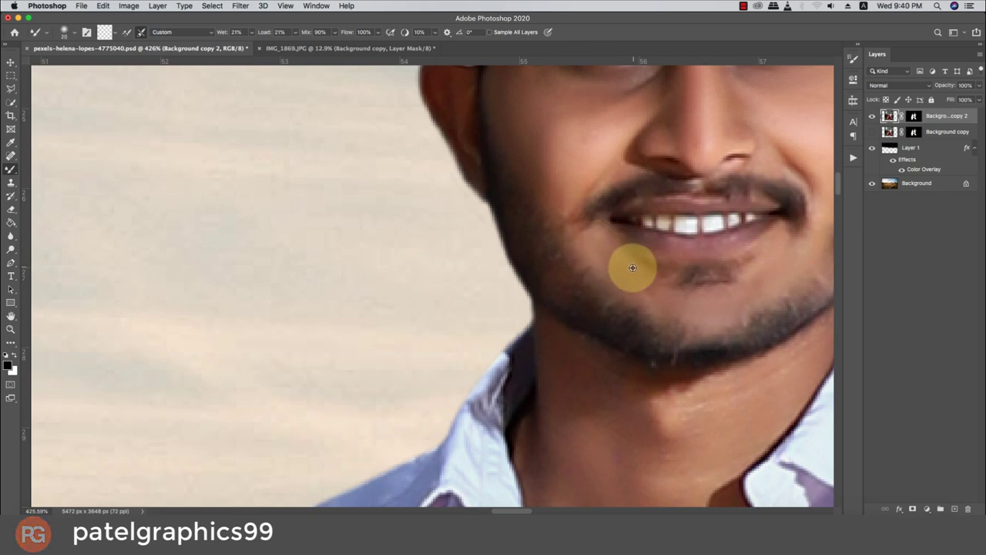
pyautogui.scroll(-1, 633, 267)
pyautogui.scroll(-5, 632, 267)
pyautogui.scroll(-1, 633, 267)
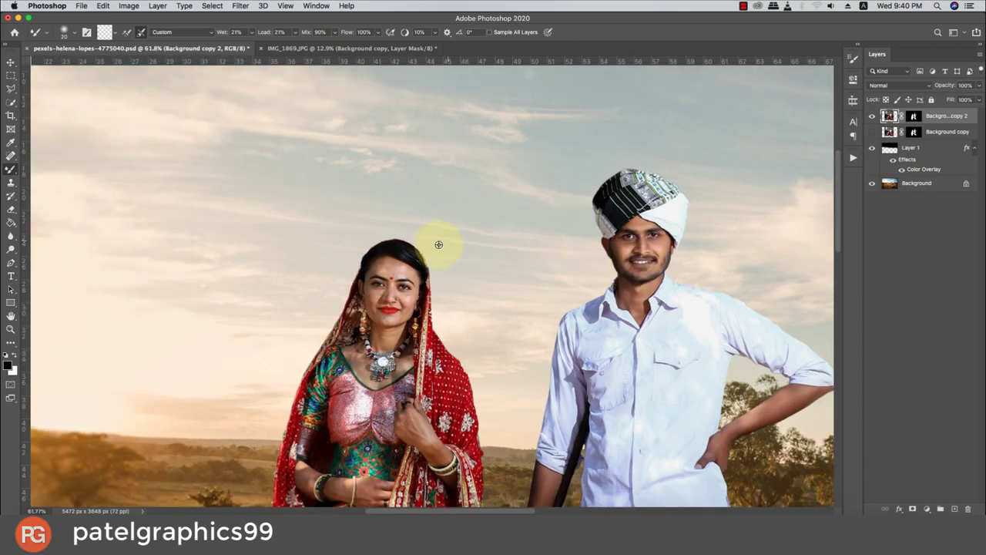
# Smooth the skin on the man's left and right cheeks with Mixer Brush strokes
pyautogui.scroll(4, 663, 235)
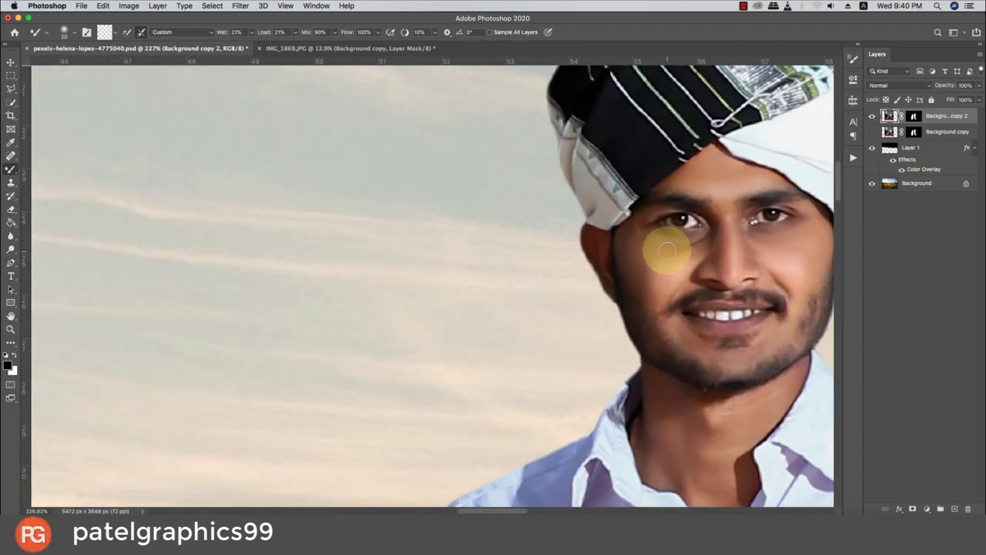
pyautogui.moveTo(653, 255)
pyautogui.mouseDown()
pyautogui.moveTo(688, 231)
pyautogui.moveTo(651, 252)
pyautogui.moveTo(688, 231)
pyautogui.moveTo(664, 248)
pyautogui.mouseUp()
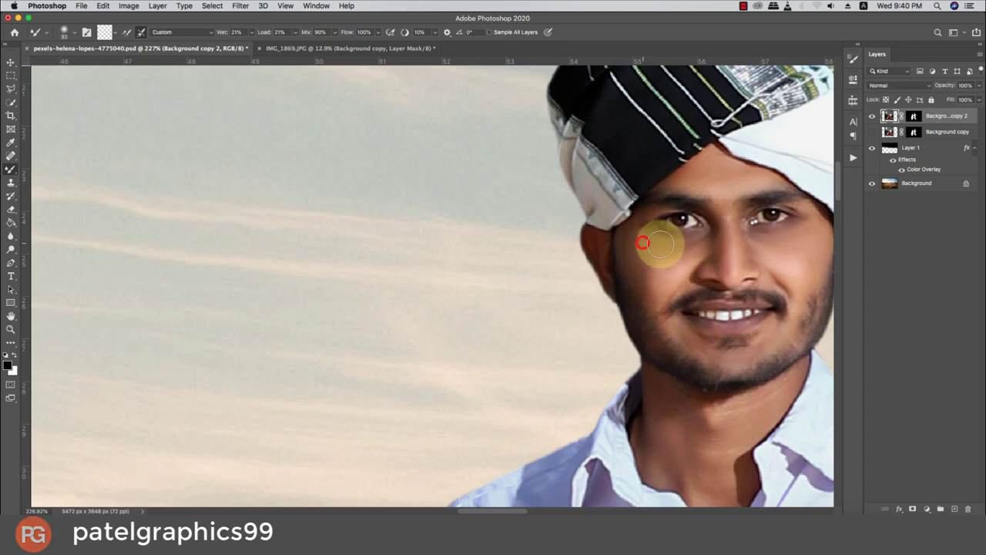
pyautogui.moveTo(790, 249); pyautogui.dragTo(748, 227)
pyautogui.click(770, 247)
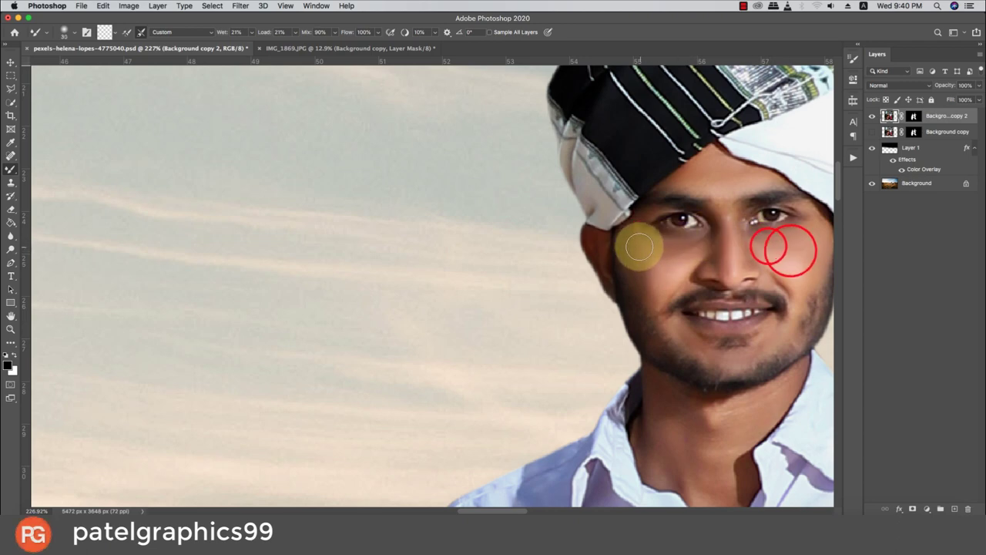
pyautogui.moveTo(641, 250); pyautogui.dragTo(659, 277)
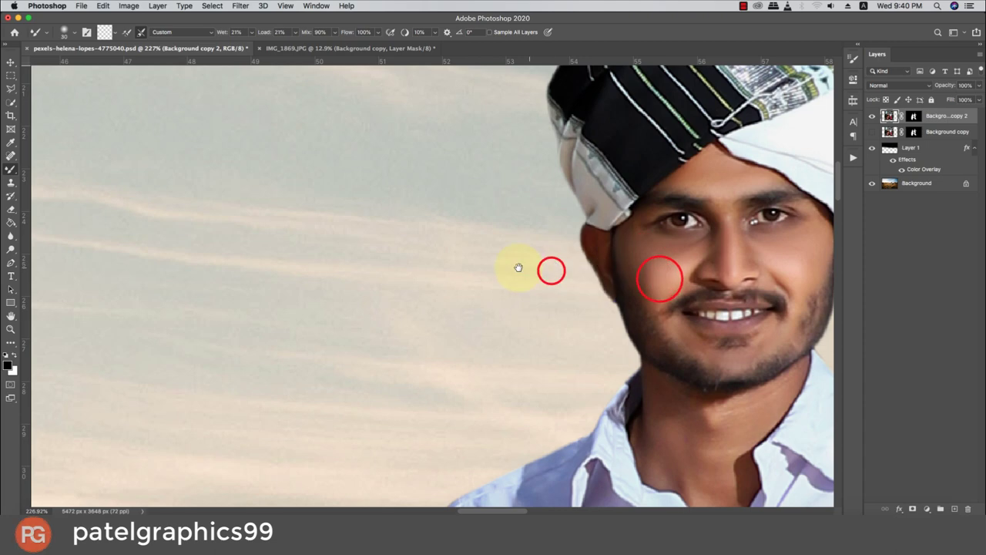
# Blend the woman's cheek and the skin beside her nose, undoing the stroke that smudged her lip
pyautogui.moveTo(519, 268); pyautogui.dragTo(696, 255)
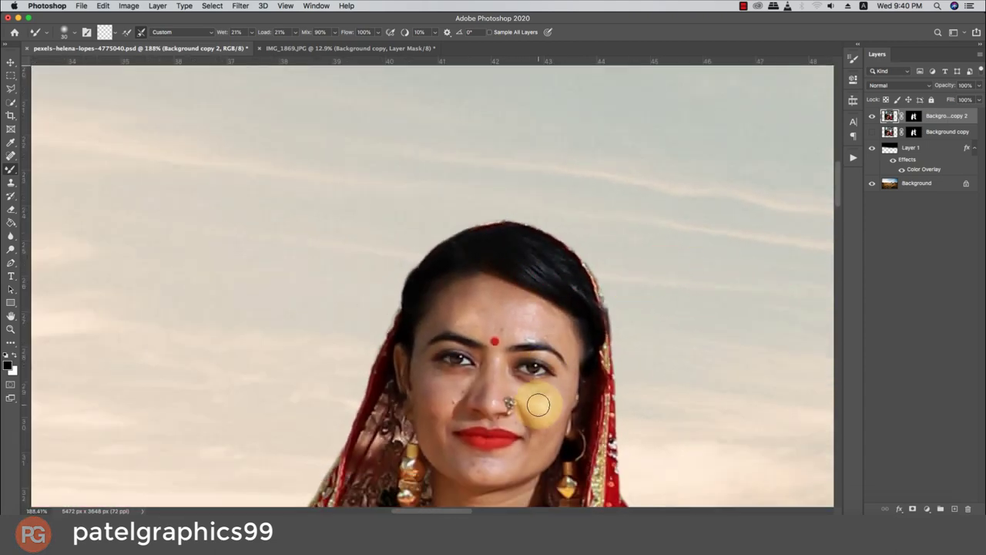
pyautogui.scroll(2, 537, 409)
pyautogui.scroll(-3, 540, 406)
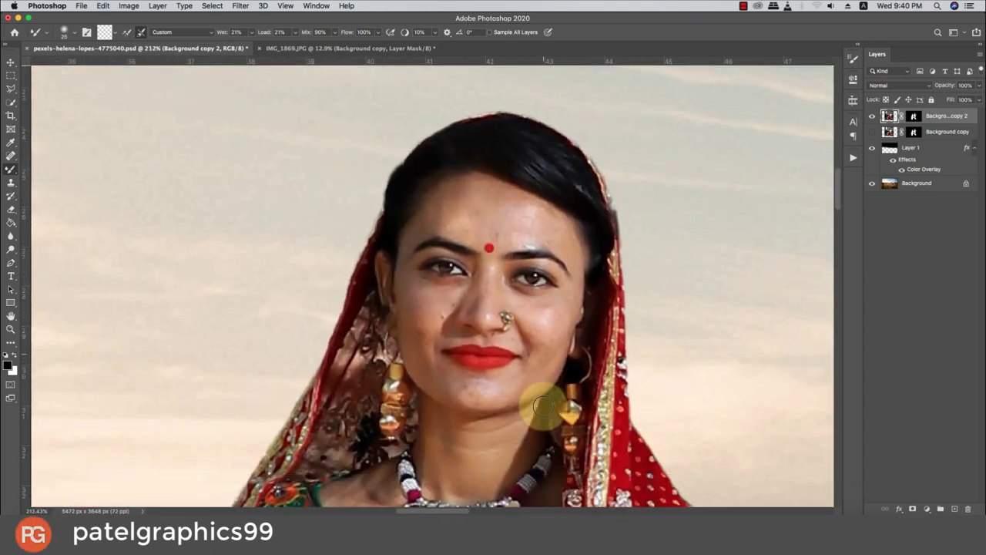
pyautogui.scroll(-2, 542, 403)
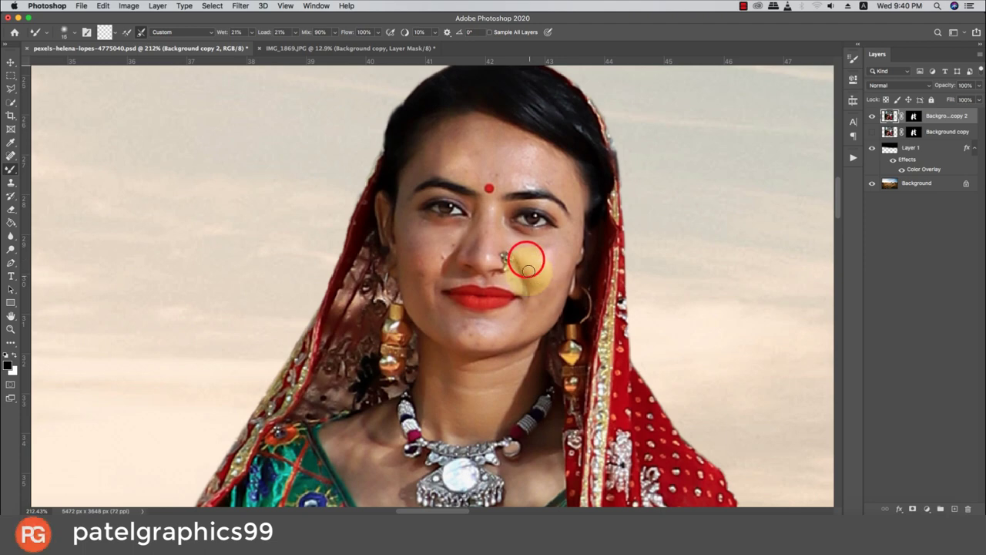
pyautogui.moveTo(536, 282)
pyautogui.mouseDown()
pyautogui.moveTo(538, 268)
pyautogui.moveTo(555, 285)
pyautogui.moveTo(539, 273)
pyautogui.mouseUp()
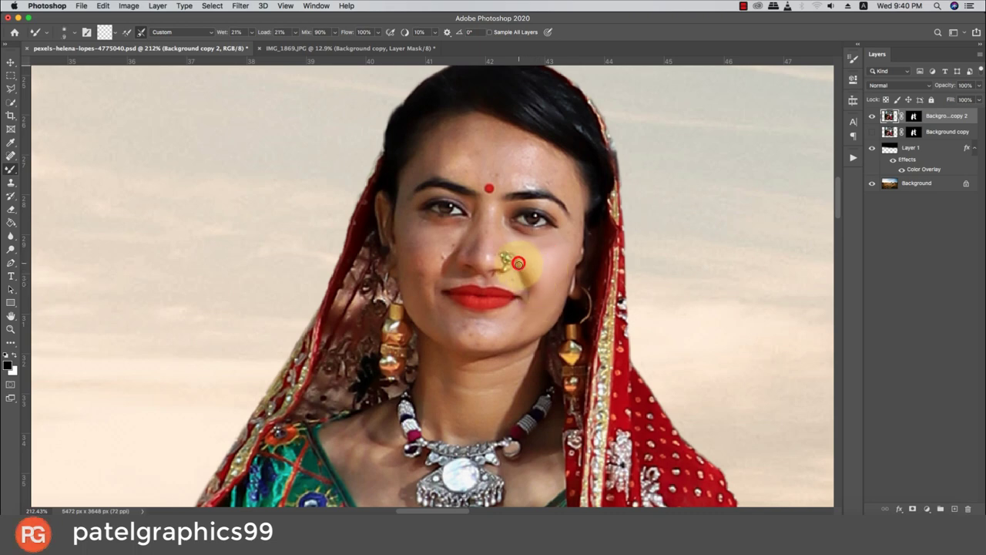
pyautogui.moveTo(527, 287); pyautogui.dragTo(529, 258)
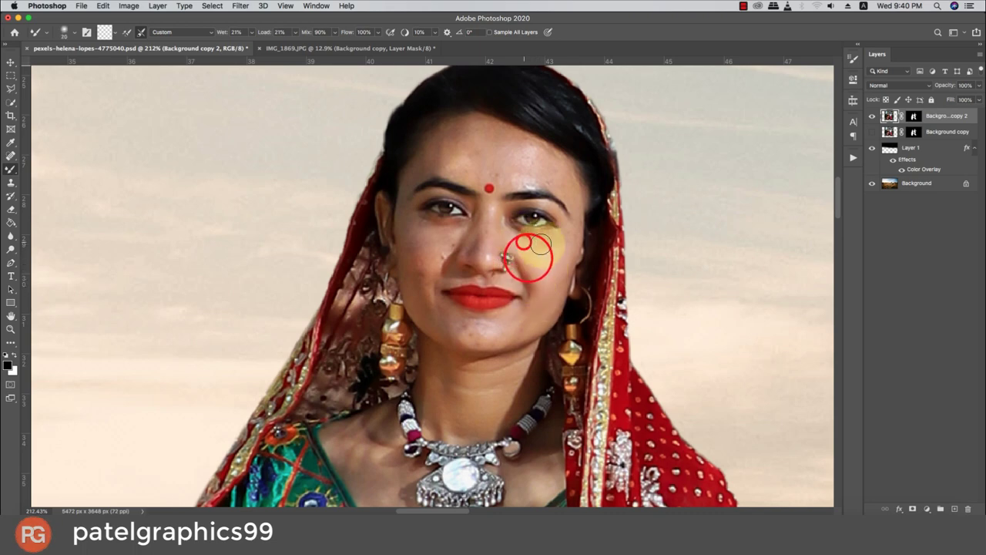
pyautogui.click(565, 251)
pyautogui.moveTo(554, 295)
pyautogui.mouseDown()
pyautogui.moveTo(527, 330)
pyautogui.moveTo(456, 326)
pyautogui.moveTo(470, 336)
pyautogui.moveTo(531, 332)
pyautogui.mouseUp()
pyautogui.hotkey('ctrl', 'z')
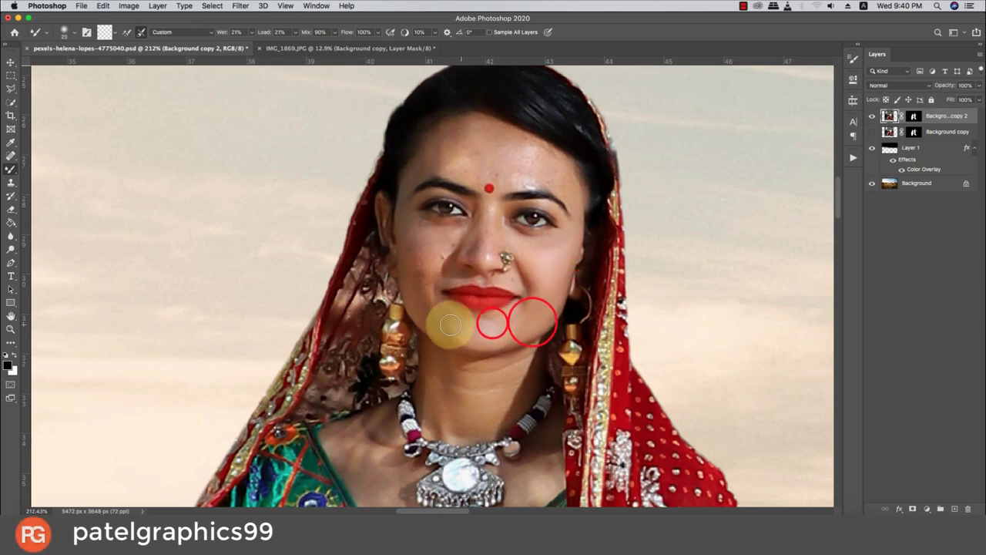
# Blend the woman's chin, her left cheek and the skin beside her nose
pyautogui.moveTo(447, 328); pyautogui.dragTo(422, 269)
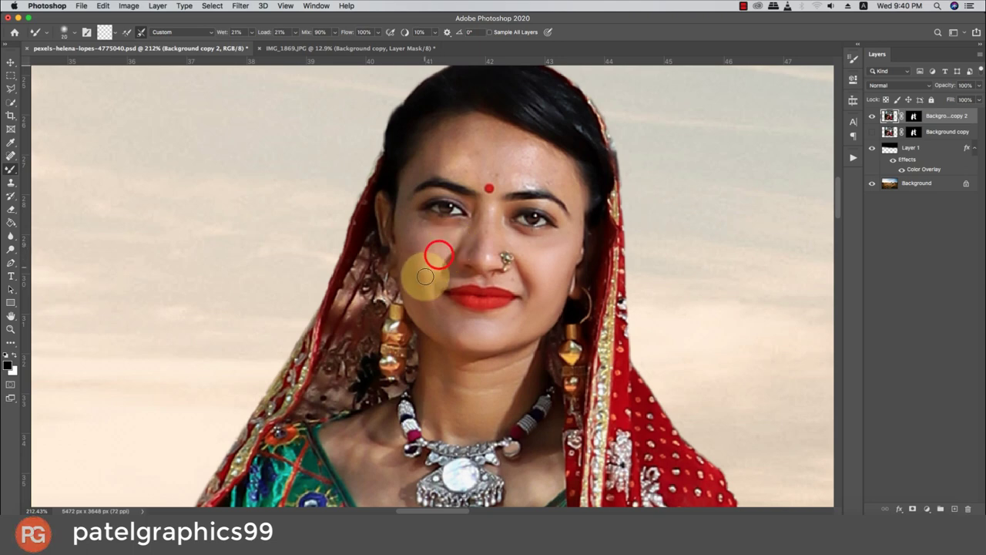
pyautogui.moveTo(450, 236)
pyautogui.mouseDown()
pyautogui.moveTo(423, 264)
pyautogui.moveTo(423, 222)
pyautogui.moveTo(458, 231)
pyautogui.moveTo(473, 255)
pyautogui.mouseUp()
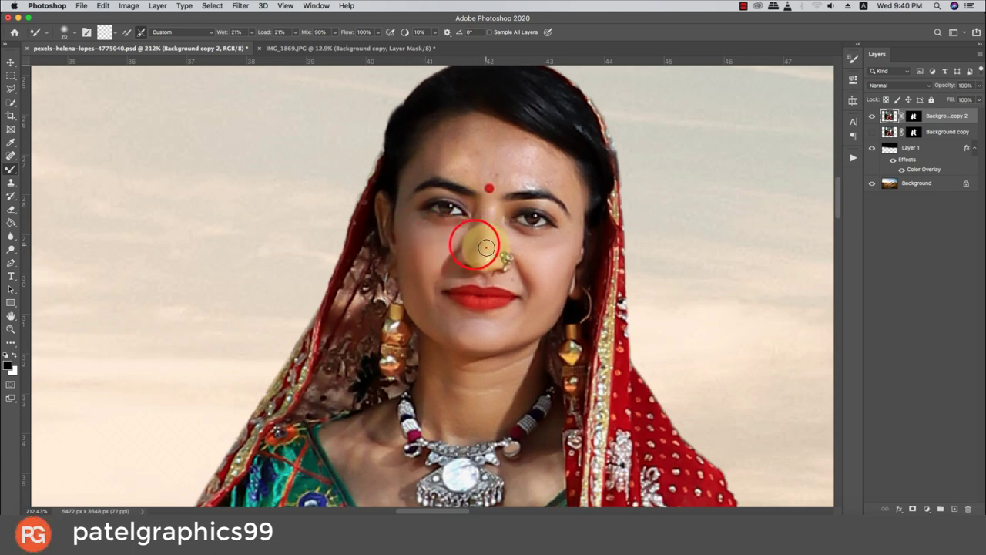
pyautogui.click(468, 245)
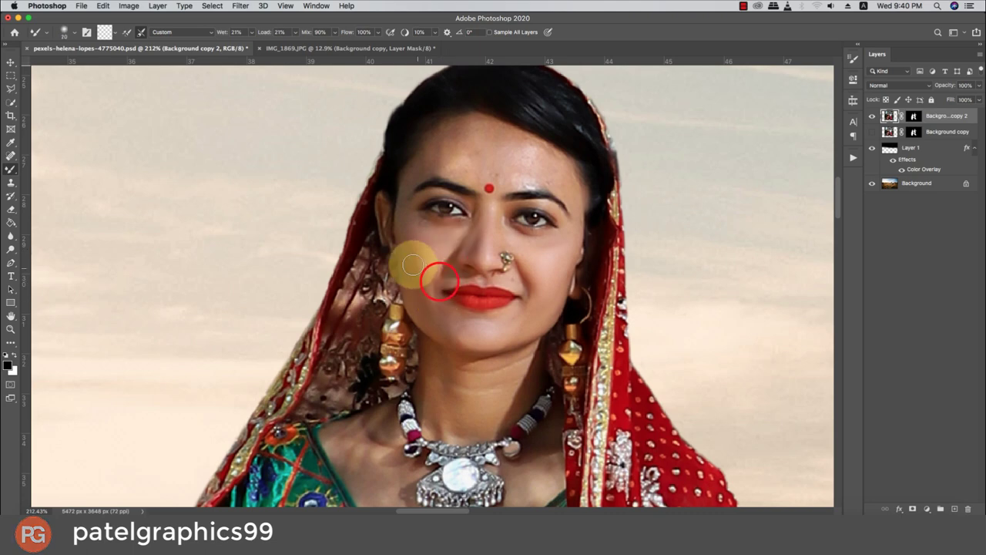
pyautogui.moveTo(414, 275); pyautogui.dragTo(412, 227)
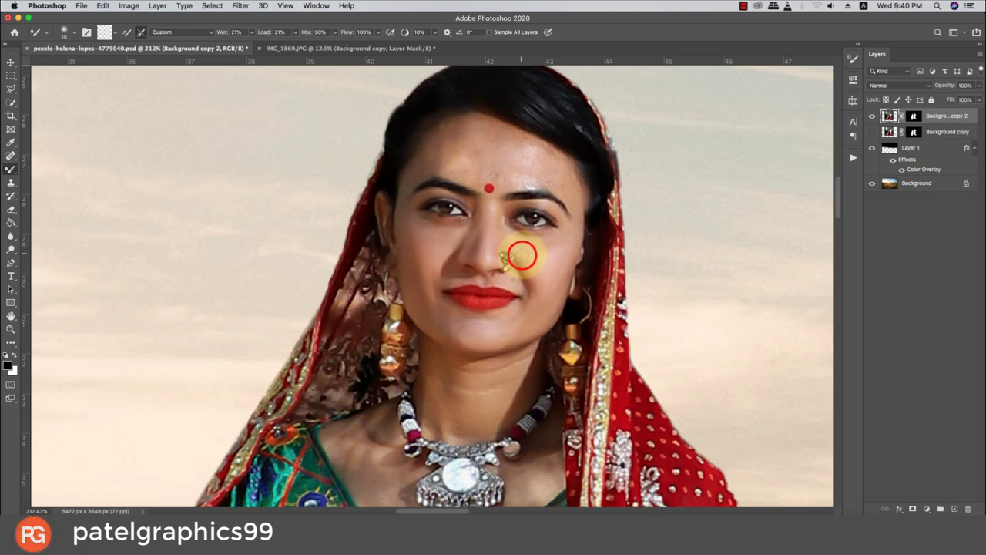
# Smooth the woman's forehead toward the hairline, then across her nose and under her eyes
pyautogui.click(464, 165)
pyautogui.moveTo(456, 158)
pyautogui.mouseDown()
pyautogui.moveTo(429, 162)
pyautogui.moveTo(562, 184)
pyautogui.moveTo(514, 147)
pyautogui.moveTo(513, 175)
pyautogui.moveTo(532, 181)
pyautogui.moveTo(462, 159)
pyautogui.moveTo(450, 132)
pyautogui.moveTo(434, 132)
pyautogui.moveTo(537, 181)
pyautogui.mouseUp()
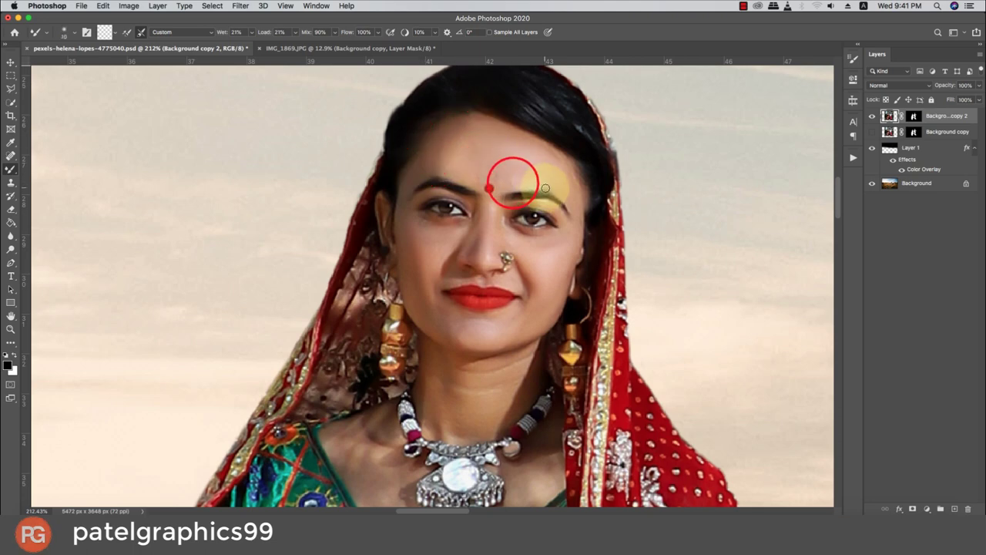
pyautogui.moveTo(477, 174)
pyautogui.mouseDown()
pyautogui.moveTo(525, 162)
pyautogui.moveTo(443, 243)
pyautogui.moveTo(456, 234)
pyautogui.moveTo(440, 241)
pyautogui.moveTo(429, 220)
pyautogui.mouseUp()
pyautogui.moveTo(517, 231)
pyautogui.mouseDown()
pyautogui.moveTo(550, 231)
pyautogui.moveTo(521, 233)
pyautogui.mouseUp()
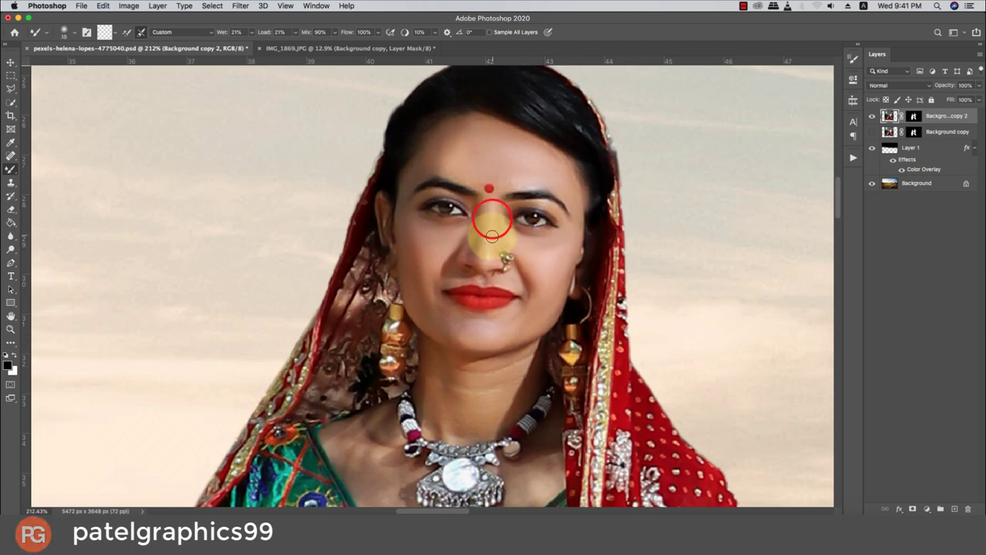
# Enlarge the Mixer Brush and blend the skin on the woman's raised hand
pyautogui.scroll(-5, 553, 197)
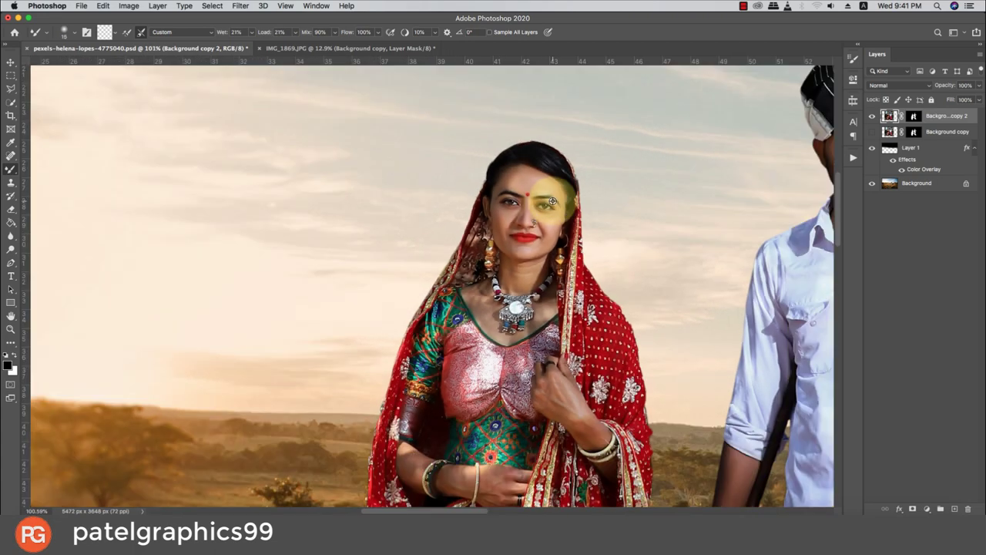
pyautogui.scroll(-2, 515, 304)
pyautogui.scroll(-2, 508, 312)
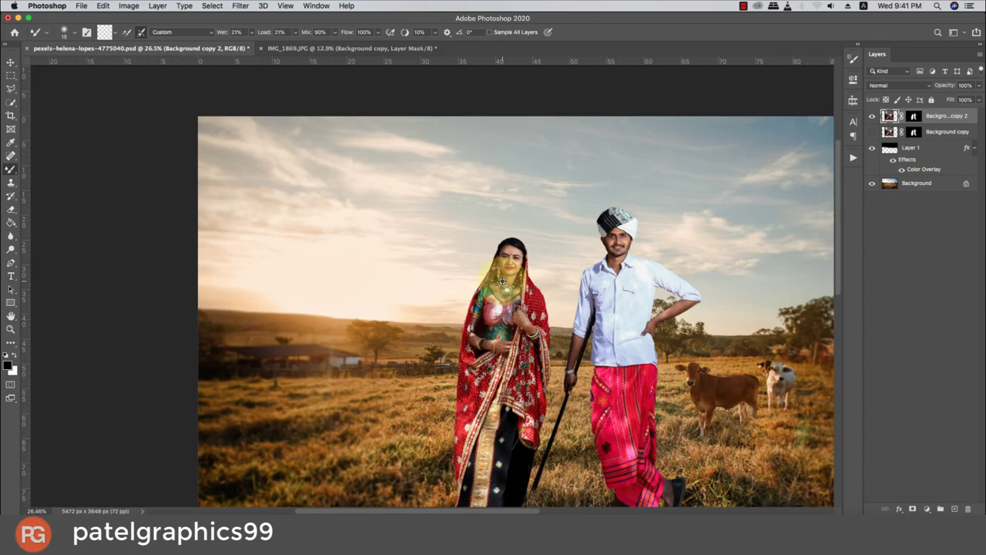
pyautogui.scroll(-1, 485, 323)
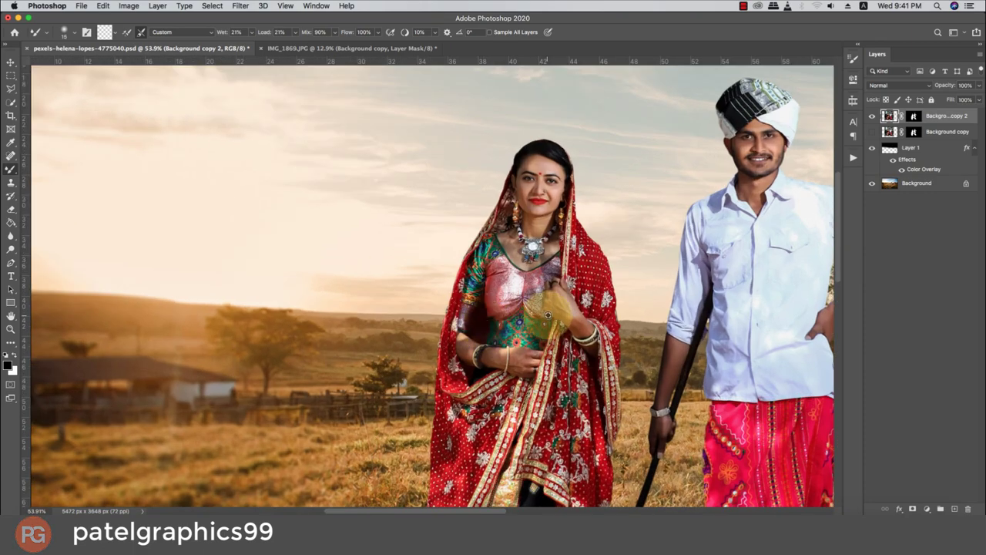
pyautogui.scroll(5, 548, 312)
pyautogui.press(']')
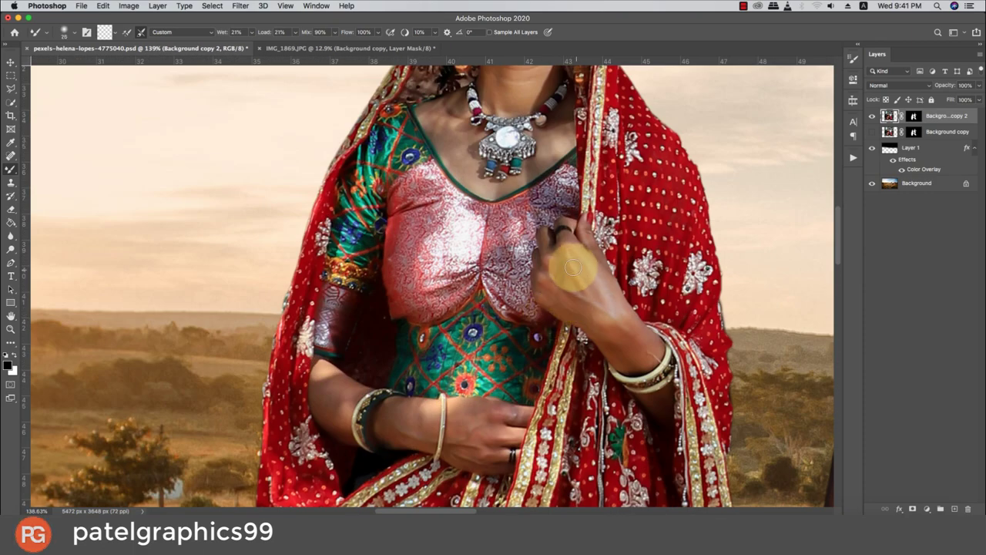
pyautogui.click(576, 257)
pyautogui.click(609, 308)
pyautogui.press(']')
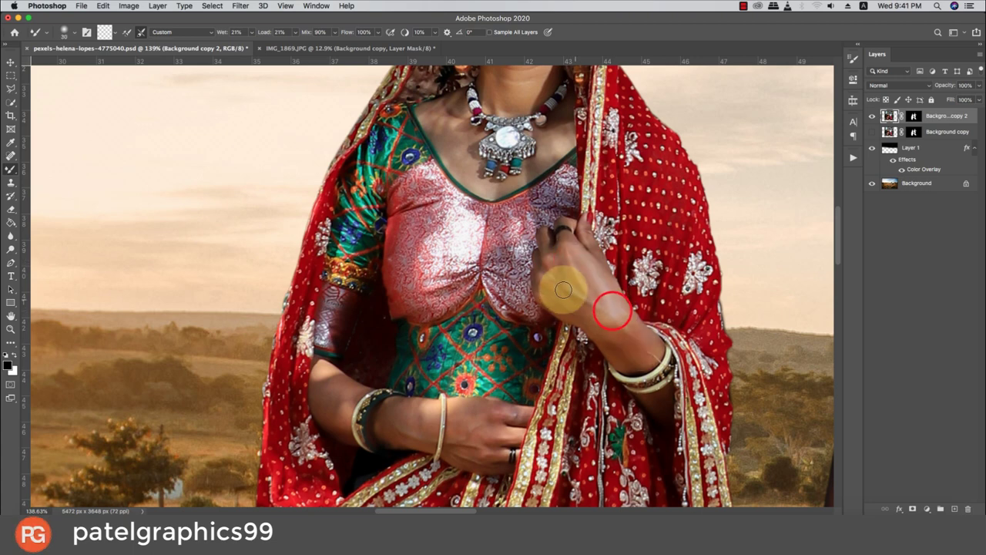
pyautogui.click(556, 277)
# Blend her lower hand, wrist and forearm, undo the last stroke, and fit the image on screen
pyautogui.press('[')
pyautogui.click(457, 424)
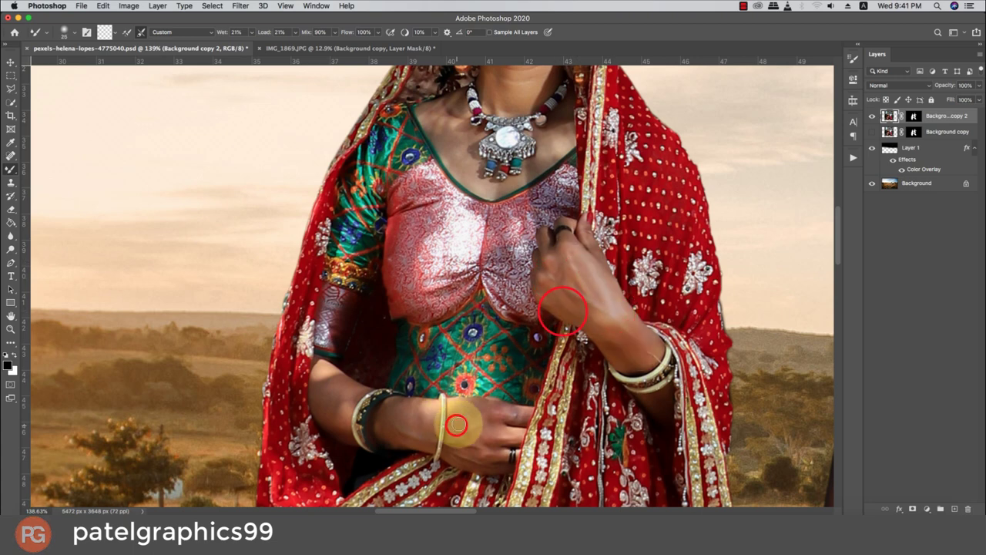
pyautogui.click(406, 416)
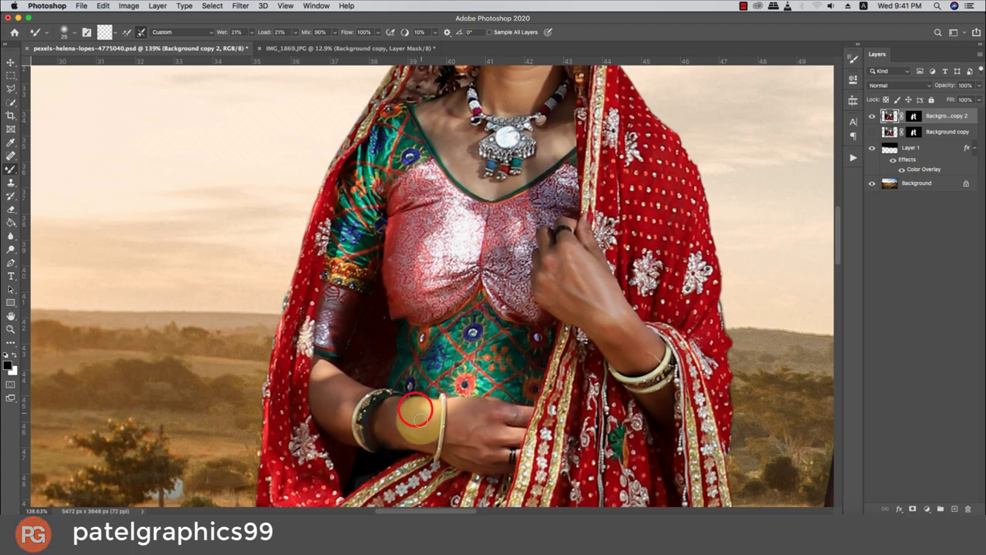
pyautogui.click(338, 394)
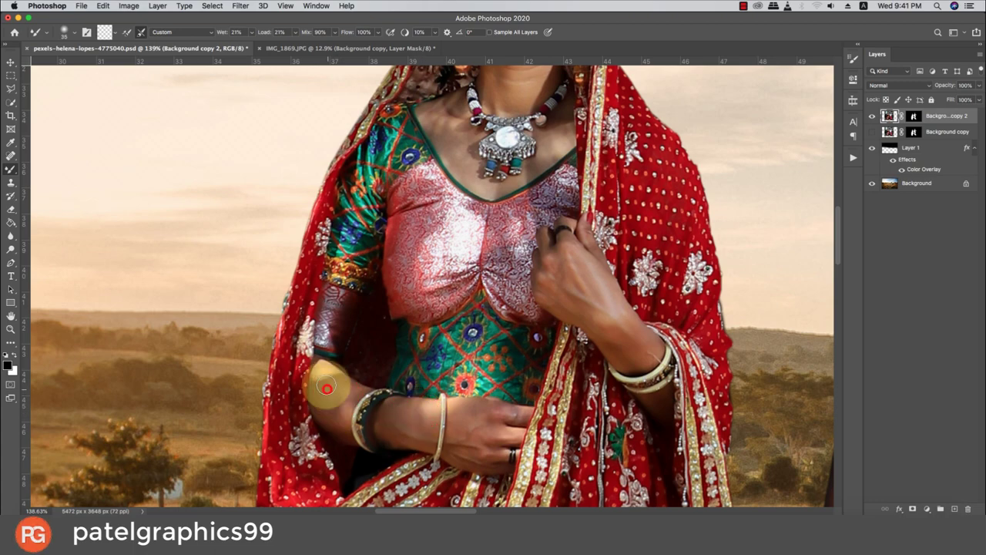
pyautogui.moveTo(335, 392); pyautogui.dragTo(326, 389)
pyautogui.click(339, 377)
pyautogui.press('super+z')
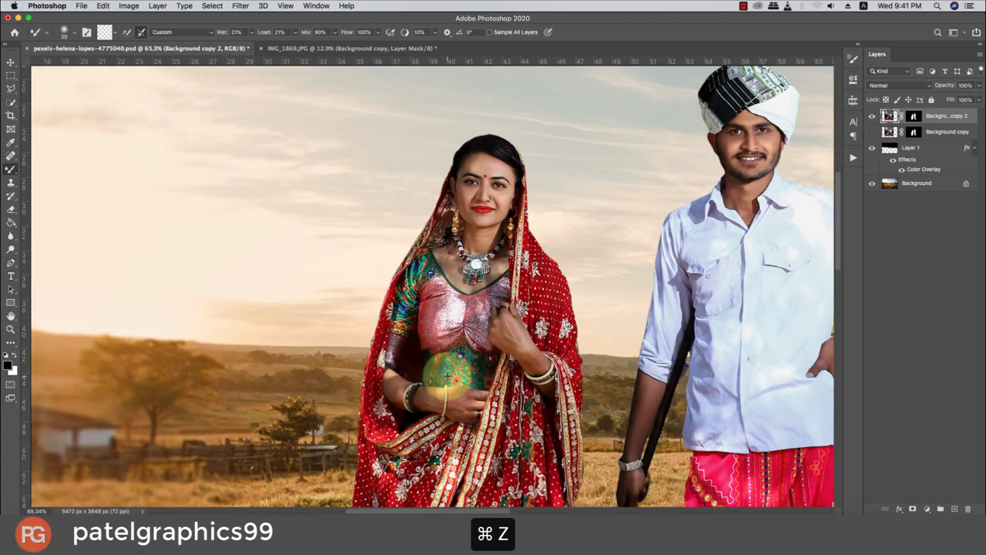
pyautogui.press('super+0')
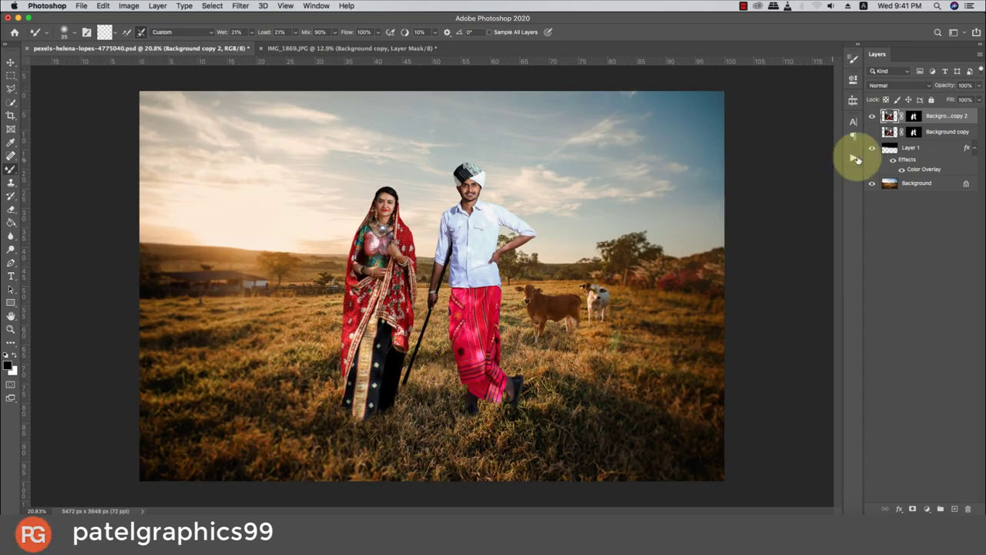
# Add a new layer and clip Layer 2 to the layer below
pyautogui.click(955, 508)
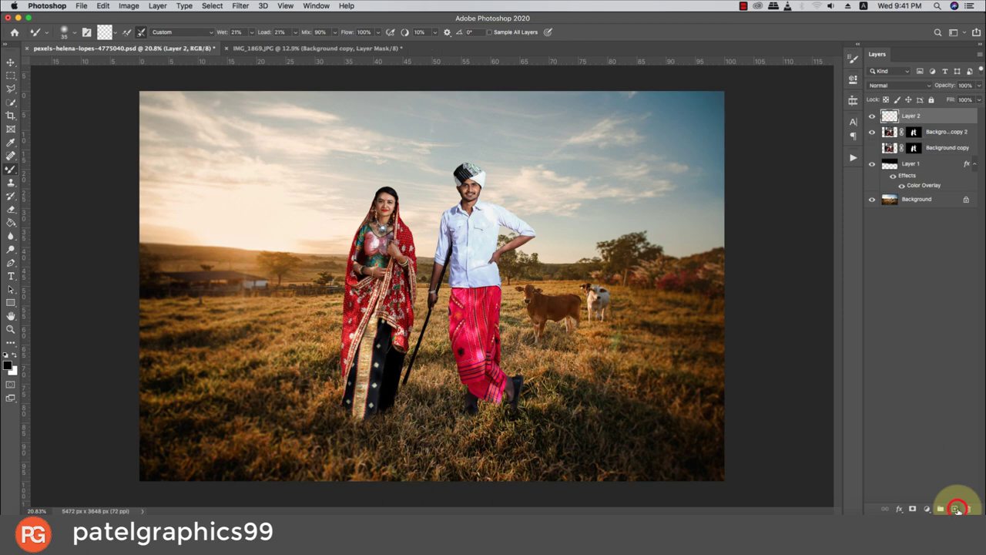
pyautogui.rightClick(949, 117)
pyautogui.click(851, 263)
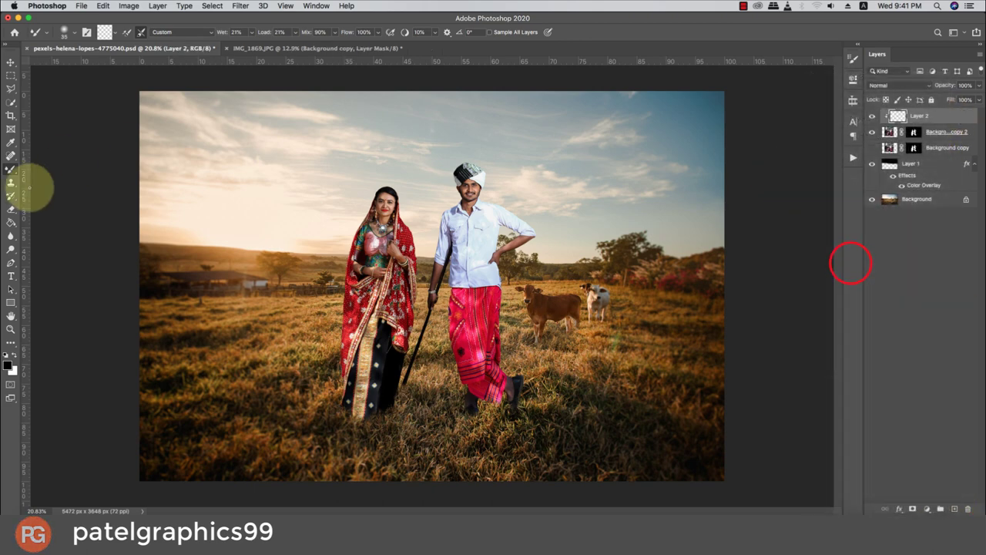
# Paint a soft peach glow into the sky left of the woman near the sun
pyautogui.rightClick(12, 168)
pyautogui.press('i')
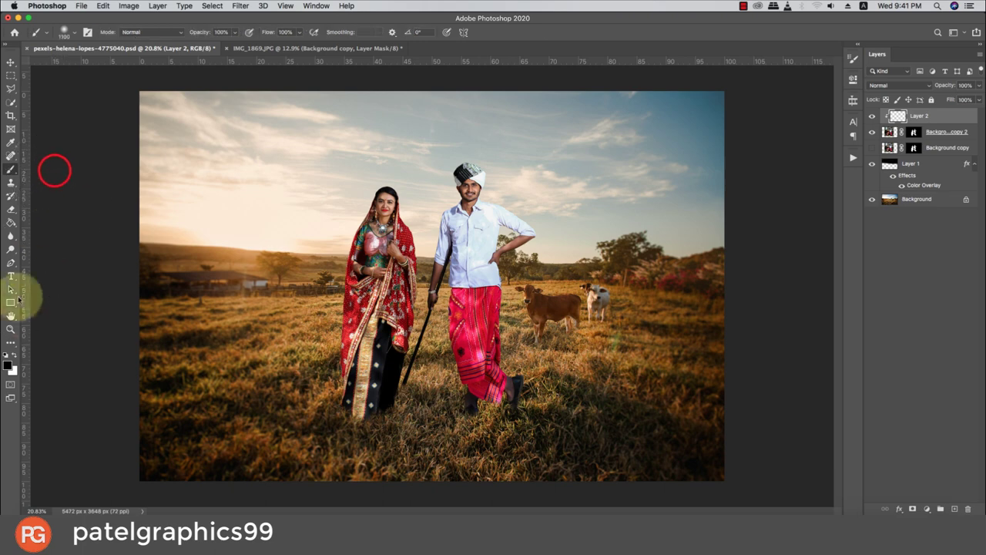
pyautogui.click(9, 365)
pyautogui.click(331, 220)
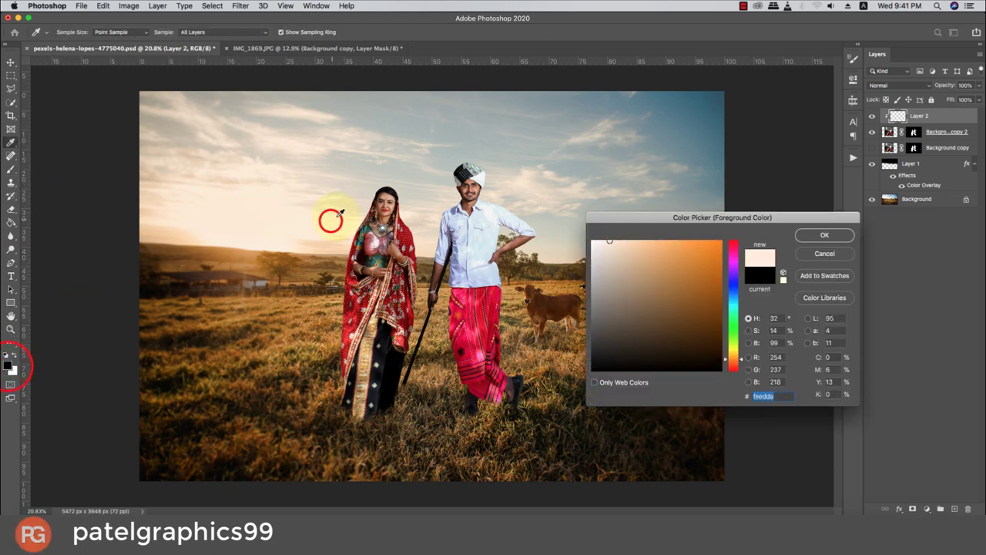
pyautogui.click(622, 241)
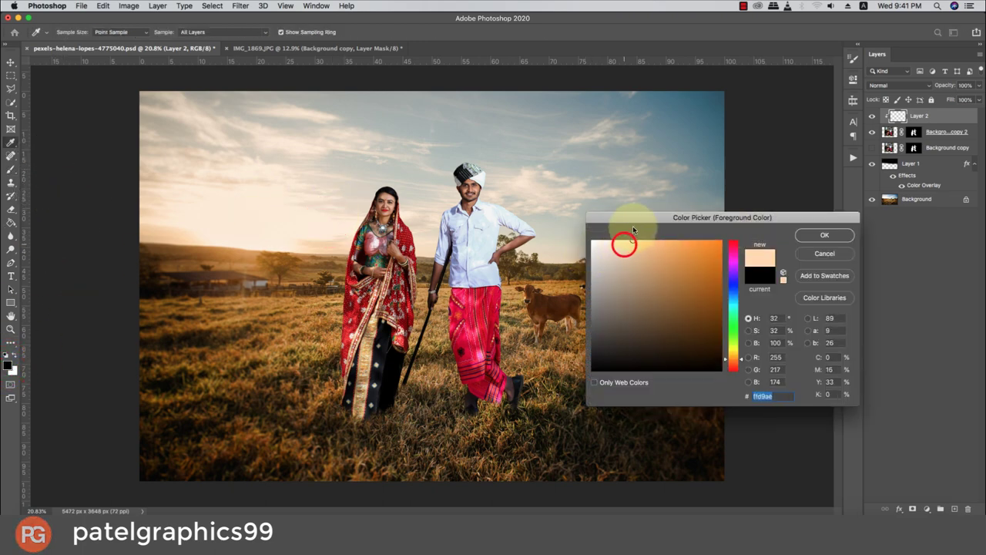
pyautogui.click(840, 233)
pyautogui.moveTo(314, 168); pyautogui.dragTo(298, 254)
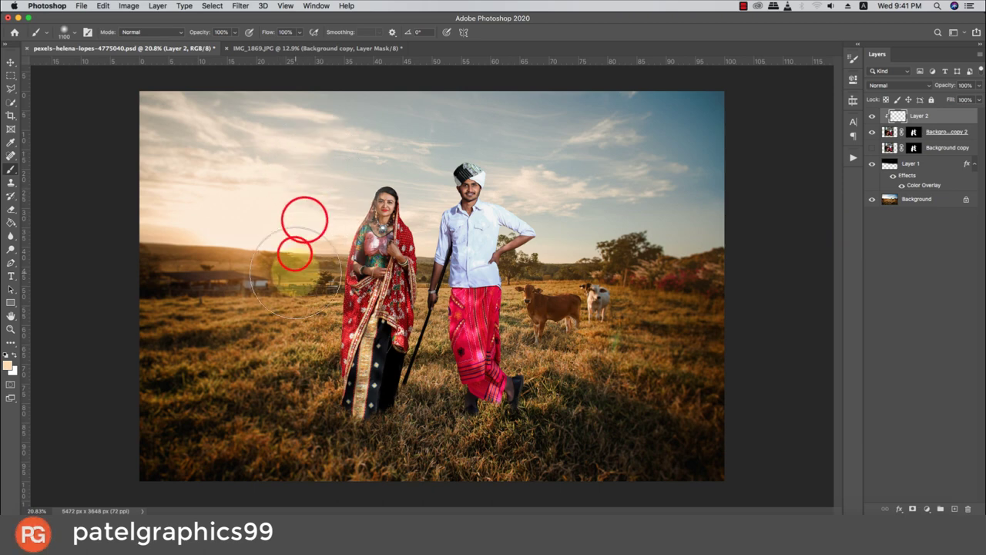
pyautogui.click(293, 249)
# Paint a deeper orange glow into the sky beside the woman
pyautogui.click(8, 365)
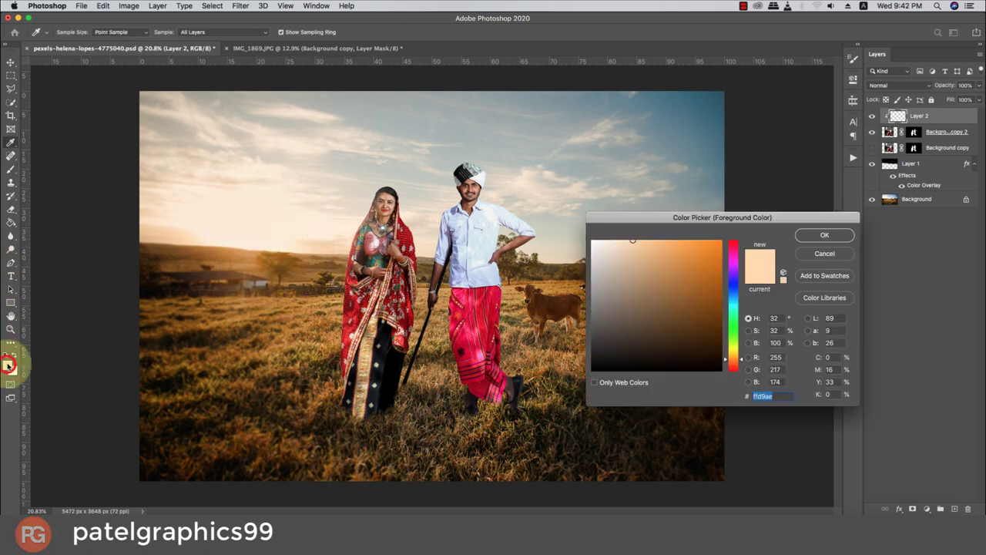
pyautogui.click(254, 265)
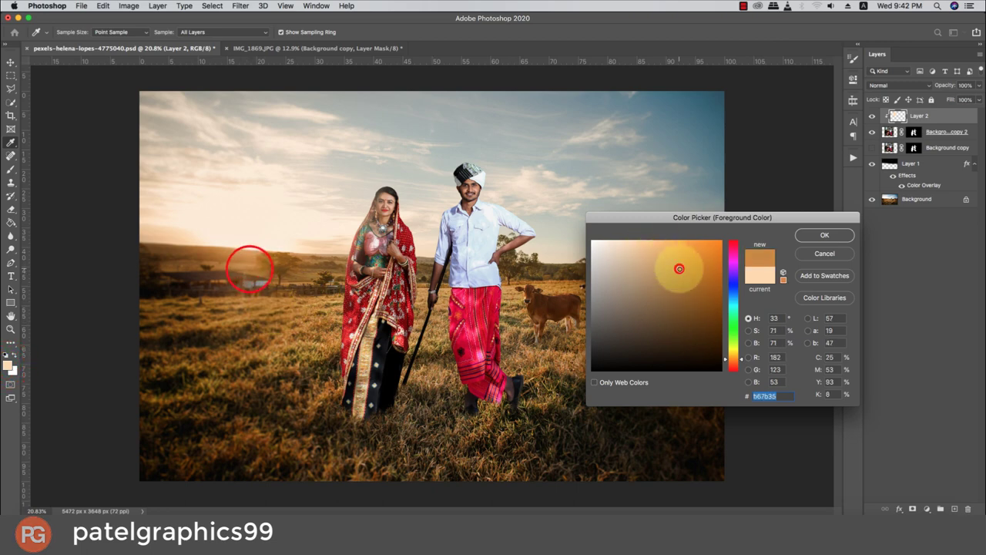
pyautogui.click(678, 267)
pyautogui.click(809, 236)
pyautogui.moveTo(297, 220)
pyautogui.mouseDown()
pyautogui.moveTo(286, 317)
pyautogui.moveTo(285, 227)
pyautogui.moveTo(285, 339)
pyautogui.mouseUp()
# Set the Layer 2 glow to Screen blending at 48% opacity
pyautogui.click(891, 84)
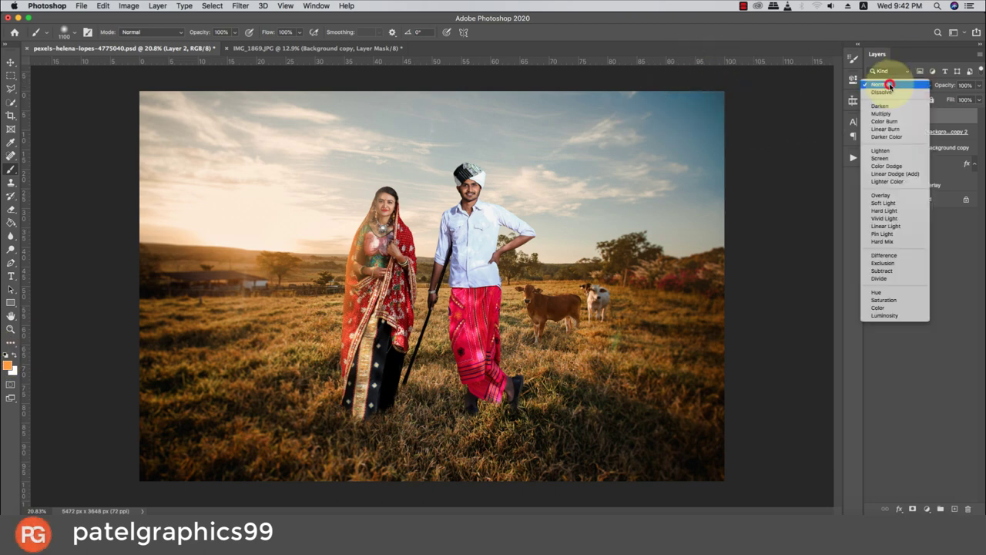
pyautogui.click(881, 158)
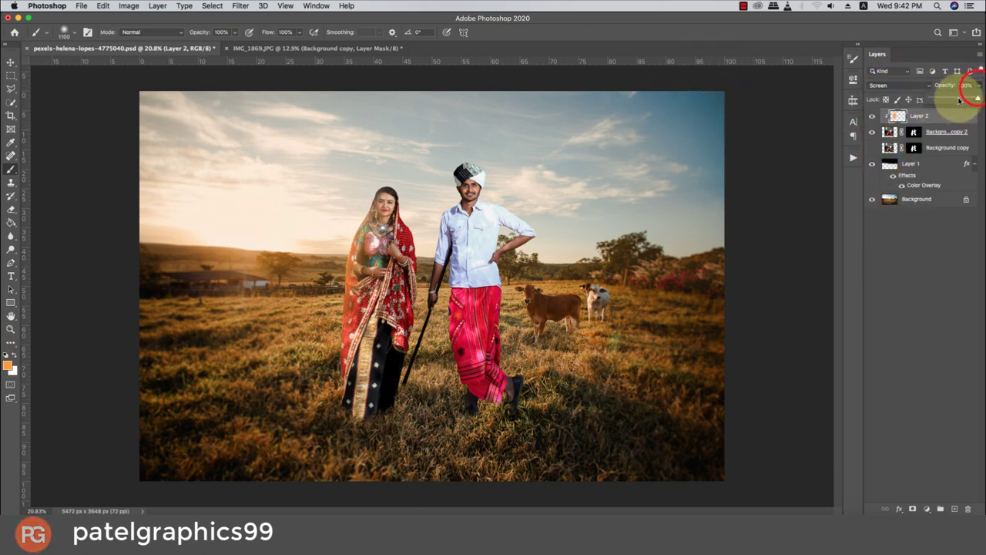
pyautogui.click(959, 100)
pyautogui.moveTo(964, 101); pyautogui.dragTo(953, 100)
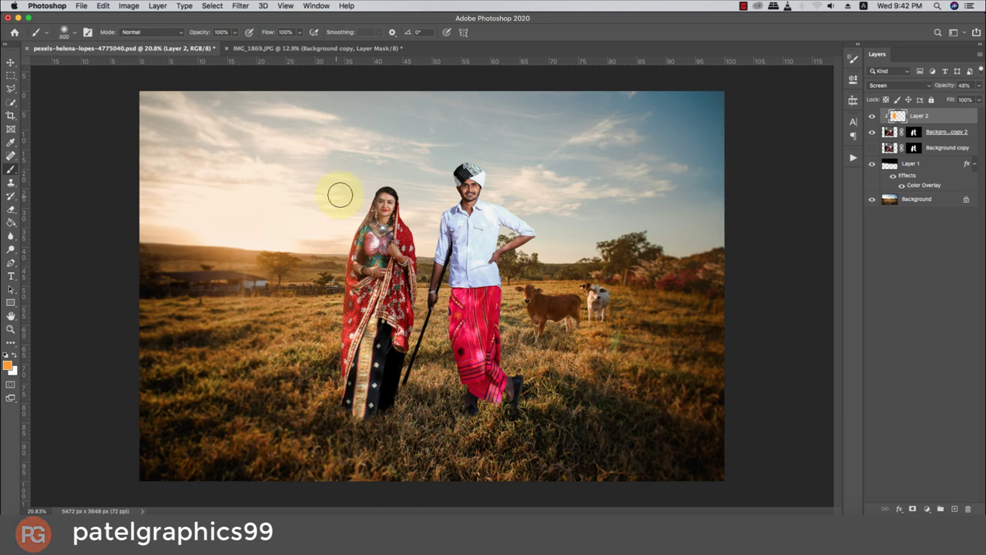
pyautogui.hotkey('ctrl', 'z')
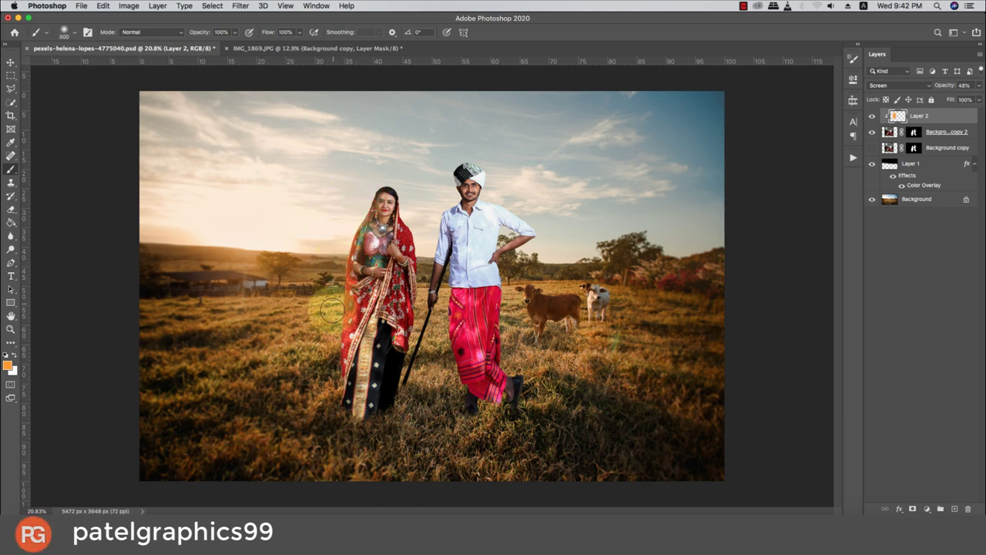
pyautogui.click(517, 219)
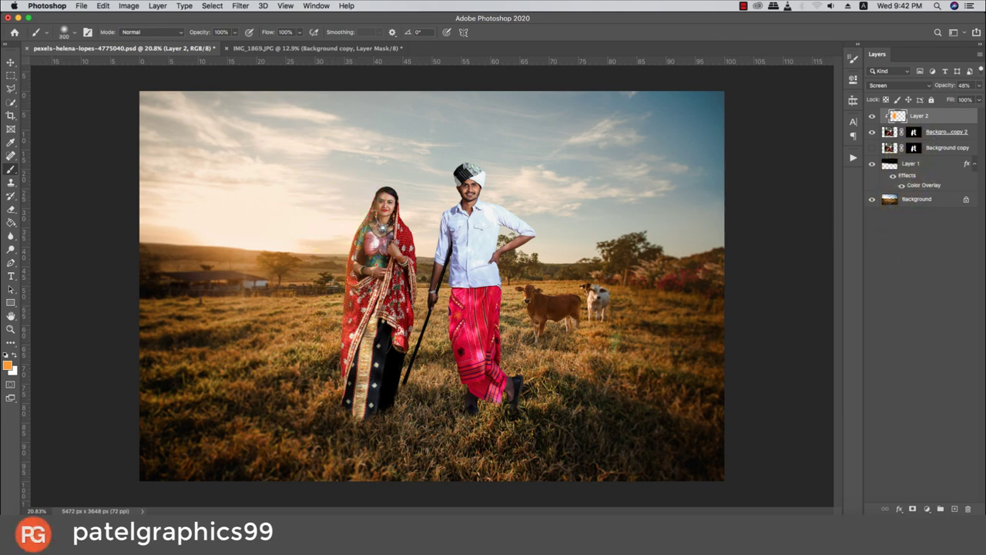
pyautogui.click(956, 508)
# Move the new layer into the clipped group under Layer 2 and choose a light sky blue
pyautogui.moveTo(944, 117); pyautogui.dragTo(905, 136)
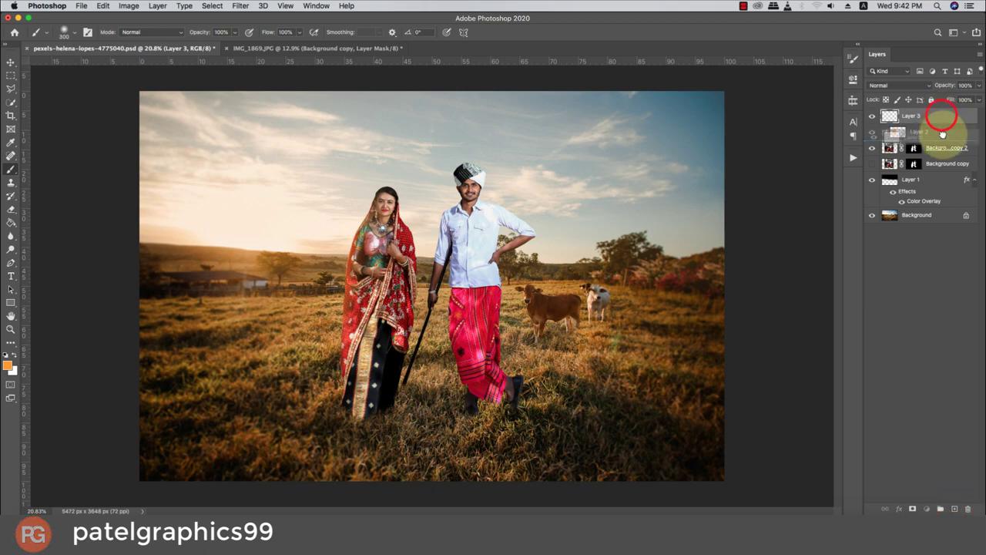
pyautogui.click(9, 365)
pyautogui.click(543, 223)
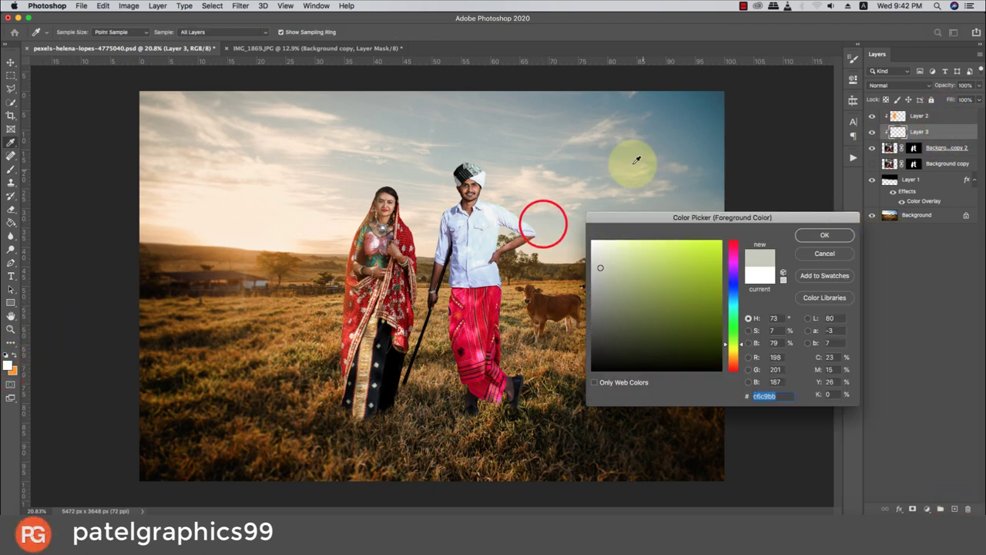
pyautogui.click(677, 125)
pyautogui.click(639, 273)
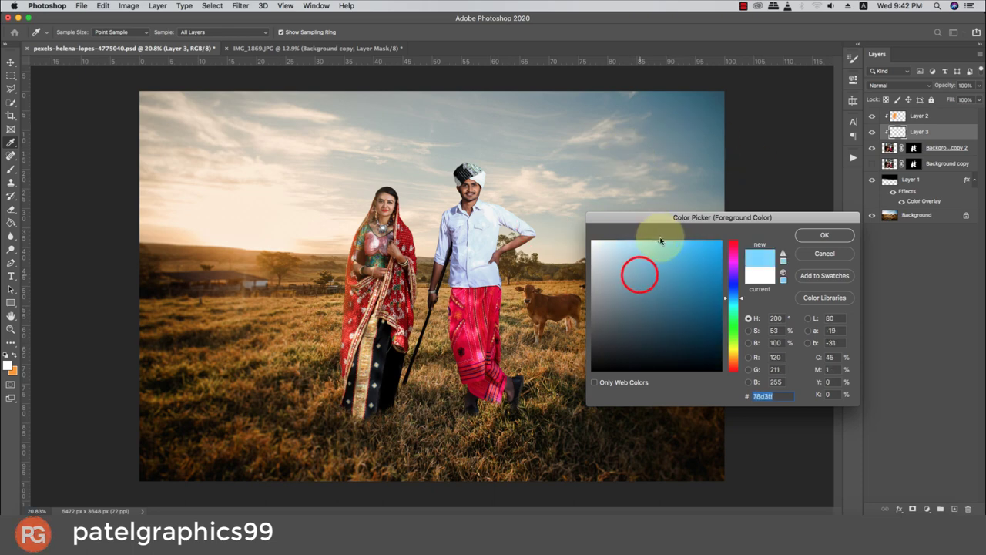
pyautogui.click(822, 235)
# Brush light sky blue into the sky above and near the man
pyautogui.press('b')
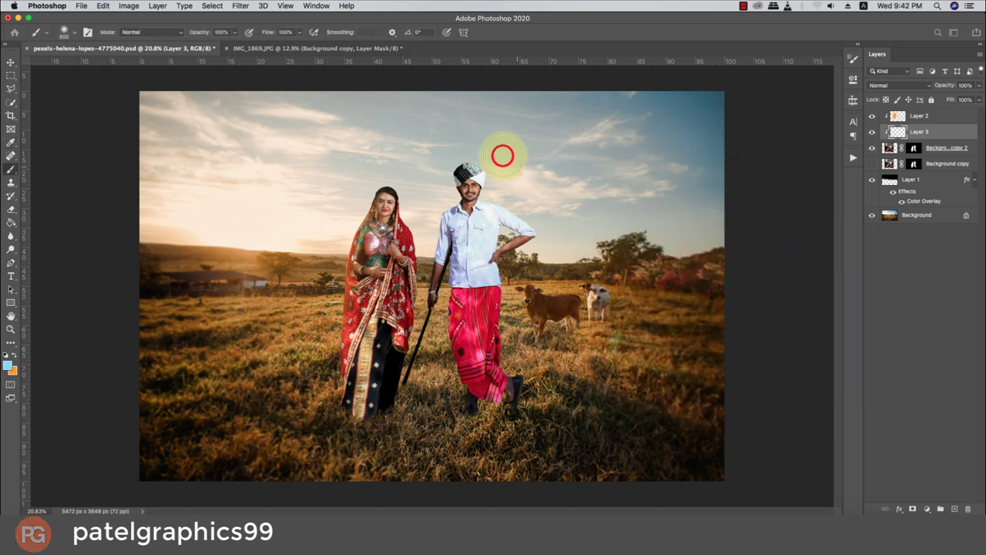
pyautogui.click(517, 185)
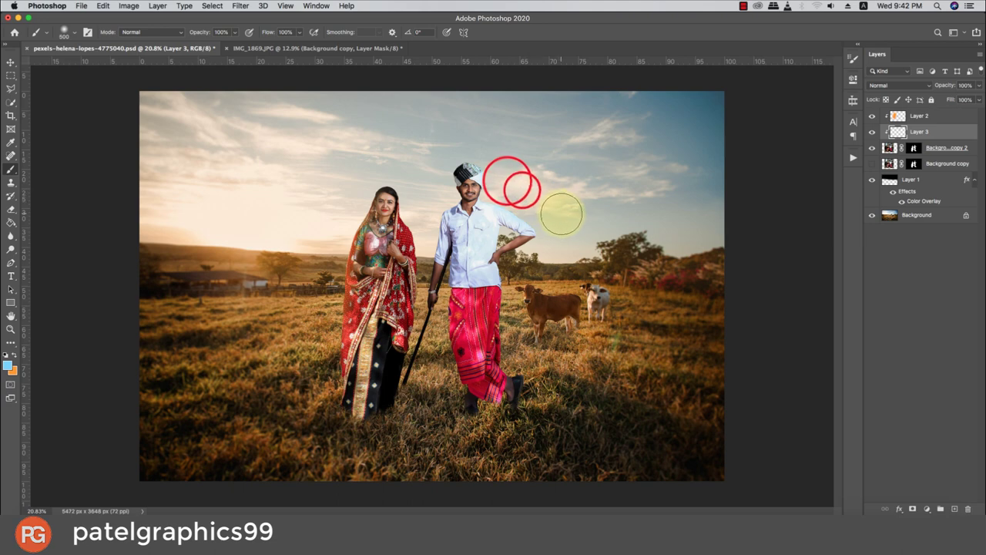
pyautogui.click(556, 240)
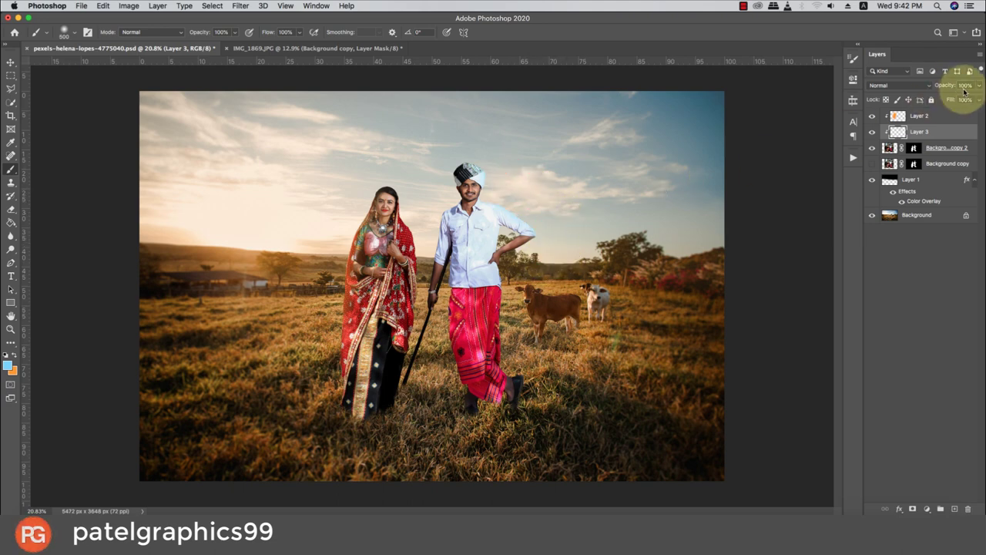
pyautogui.click(885, 87)
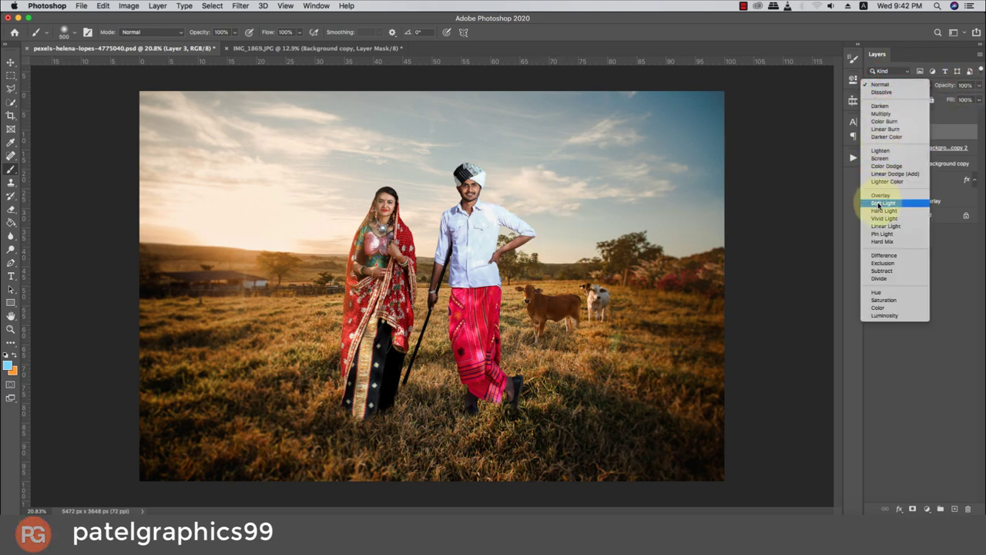
# Set Layer 3 to Screen, brush blue over the sky and trees right of the man, and restore orange as paint colour
pyautogui.click(883, 158)
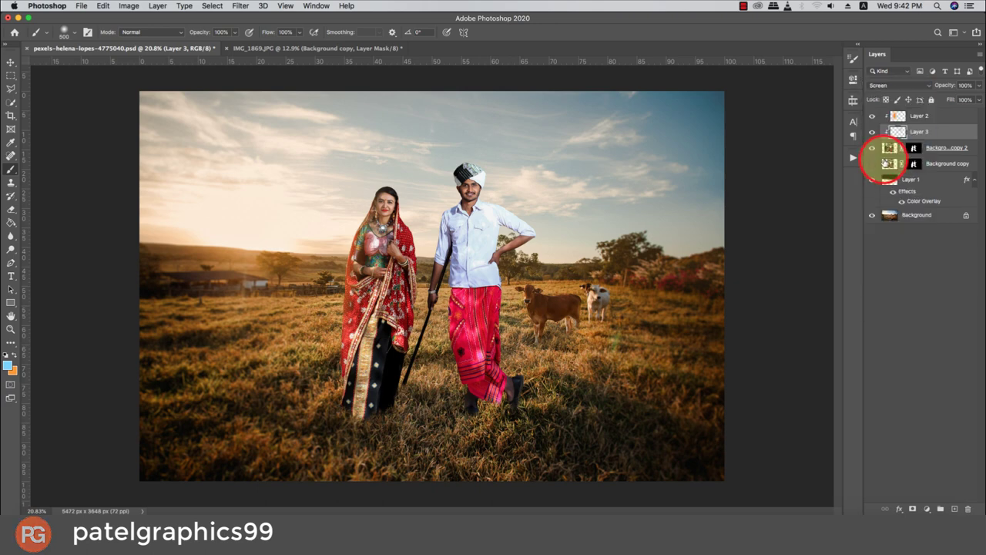
pyautogui.click(875, 133)
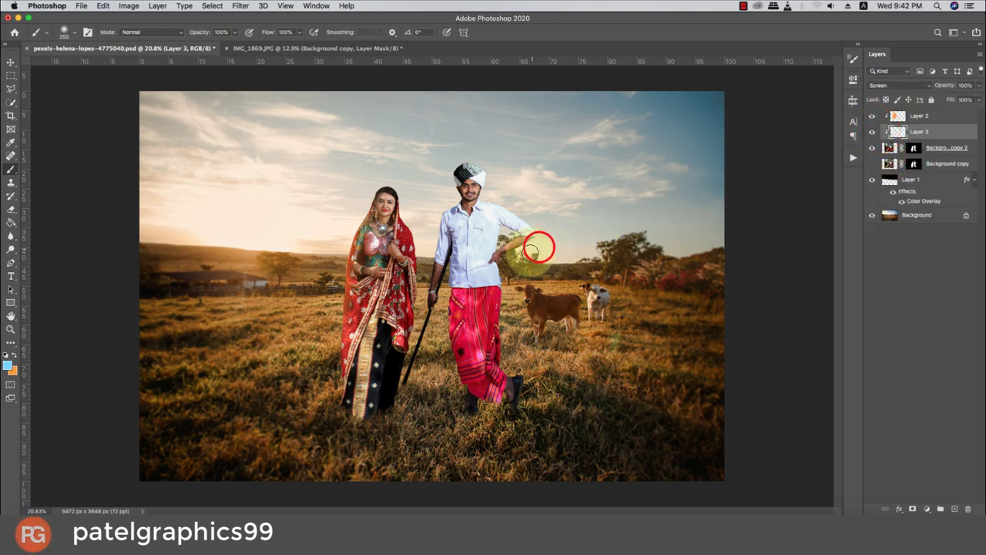
pyautogui.moveTo(531, 251); pyautogui.dragTo(548, 238)
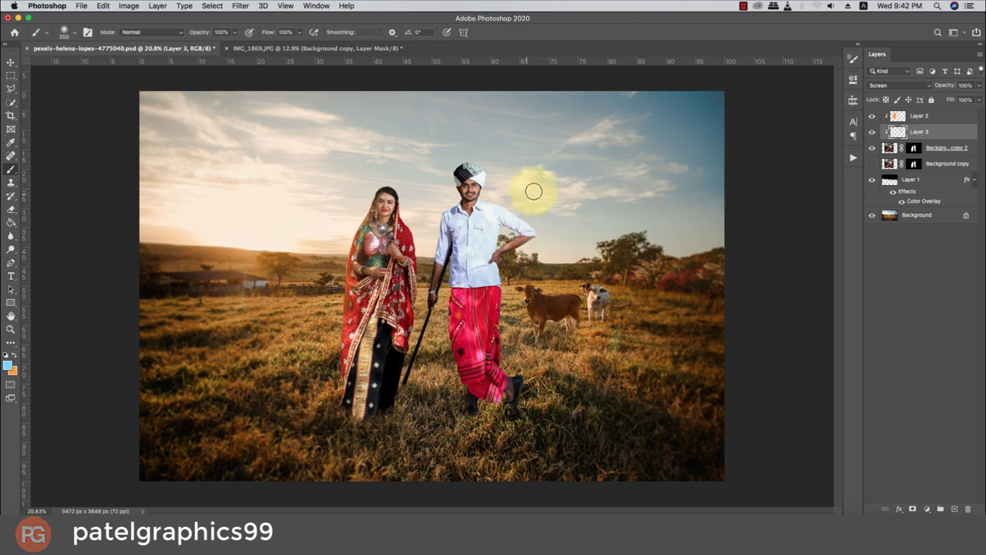
pyautogui.moveTo(519, 224); pyautogui.dragTo(516, 263)
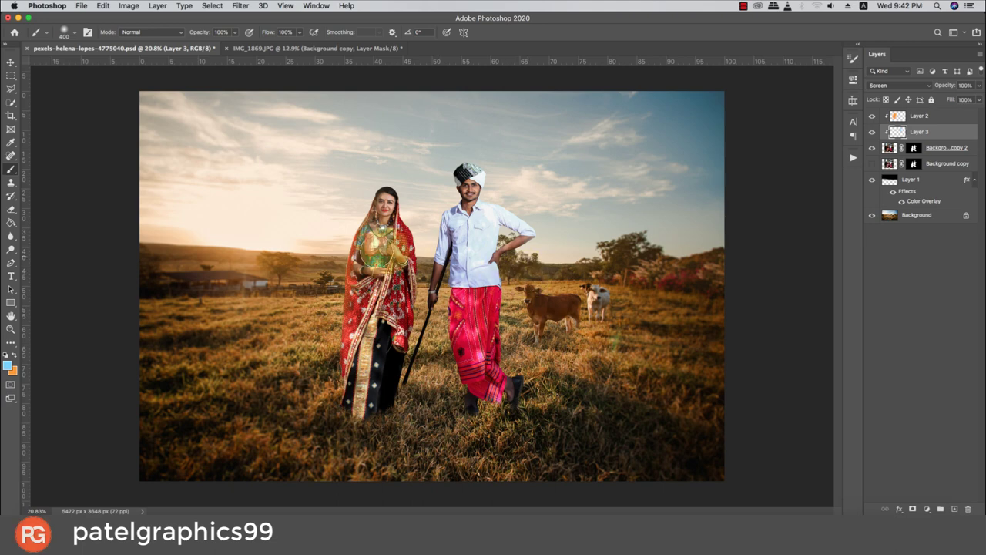
pyautogui.click(14, 355)
# Paint an orange glow onto the grass near the staff, undoing the strokes near the cow
pyautogui.press(']')
pyautogui.click(524, 279)
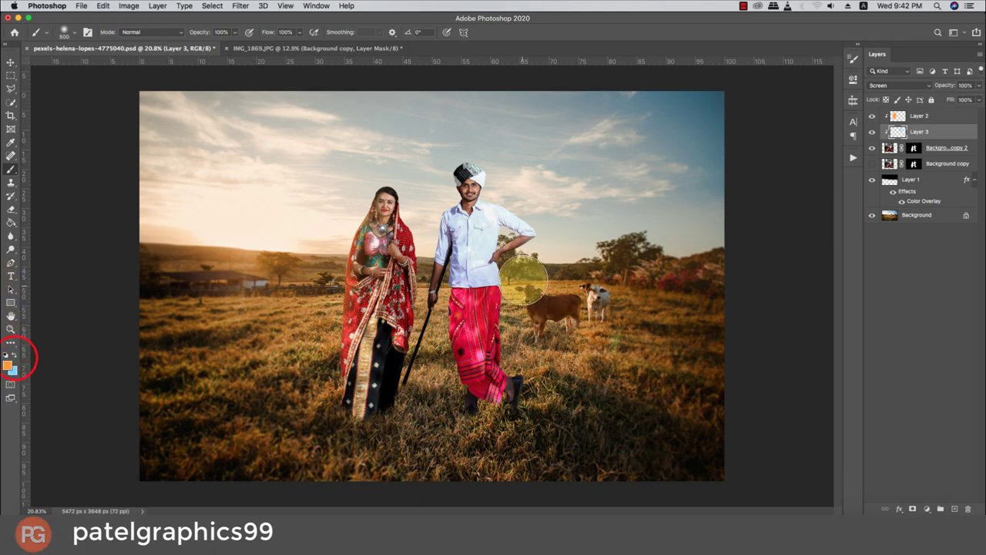
pyautogui.moveTo(528, 268); pyautogui.dragTo(529, 320)
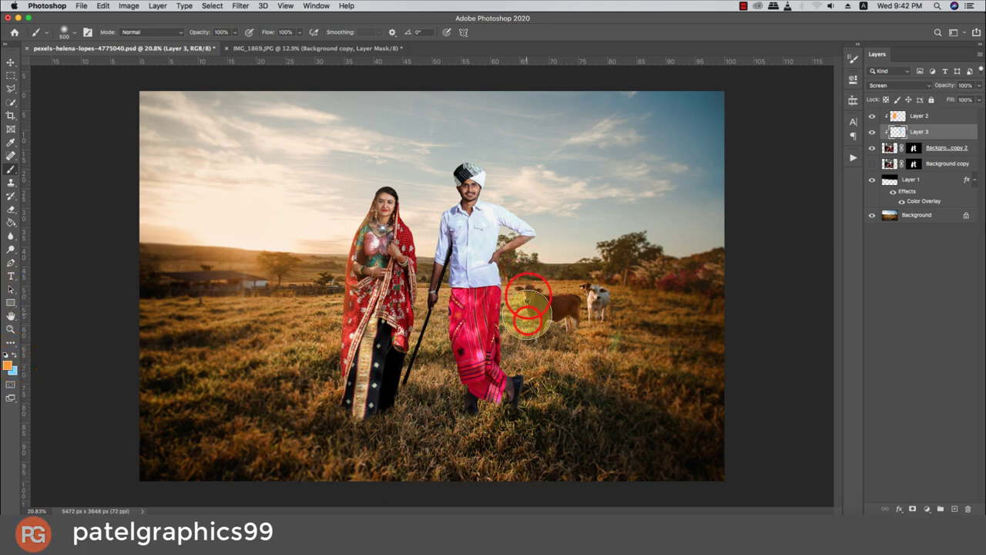
pyautogui.press('super+z')
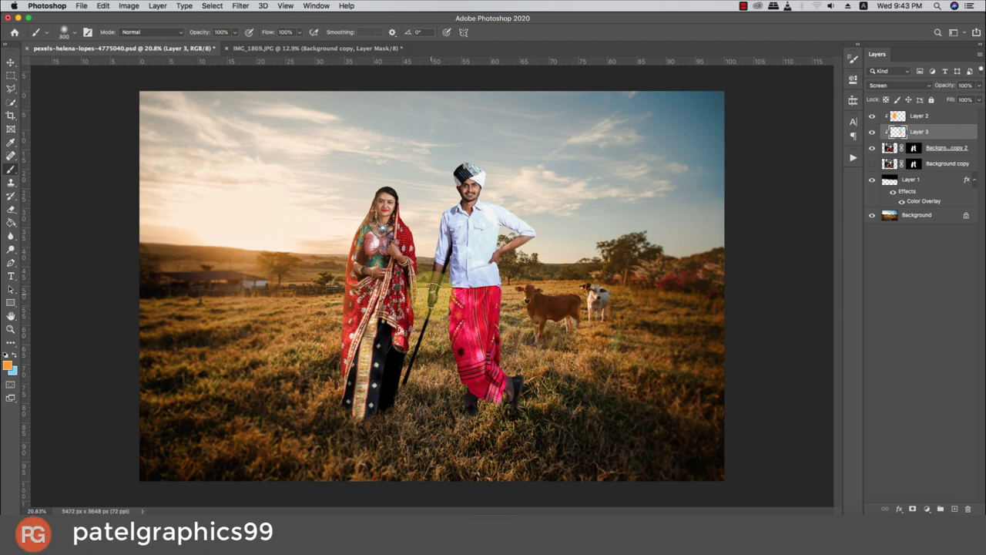
pyautogui.moveTo(433, 294); pyautogui.dragTo(443, 403)
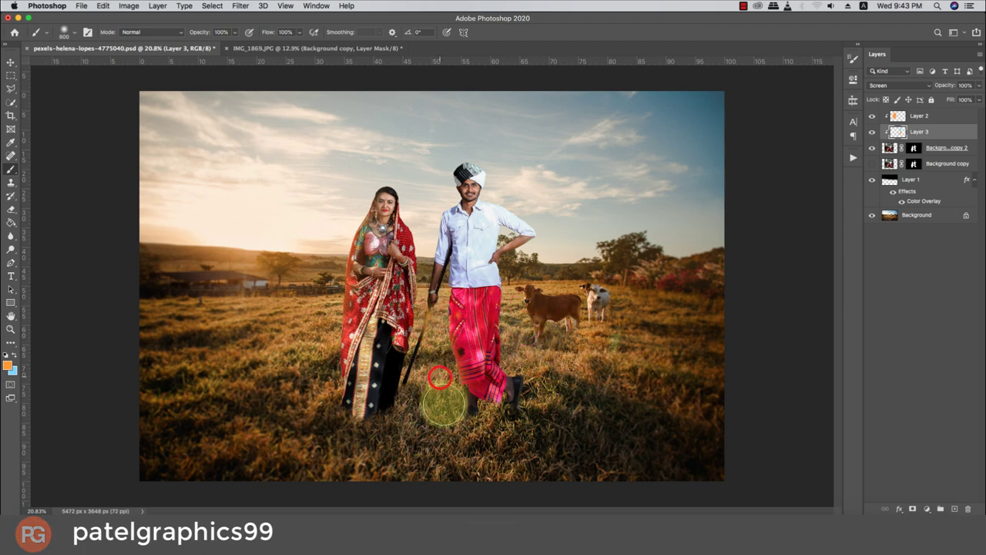
pyautogui.hotkey('alt', 'x')
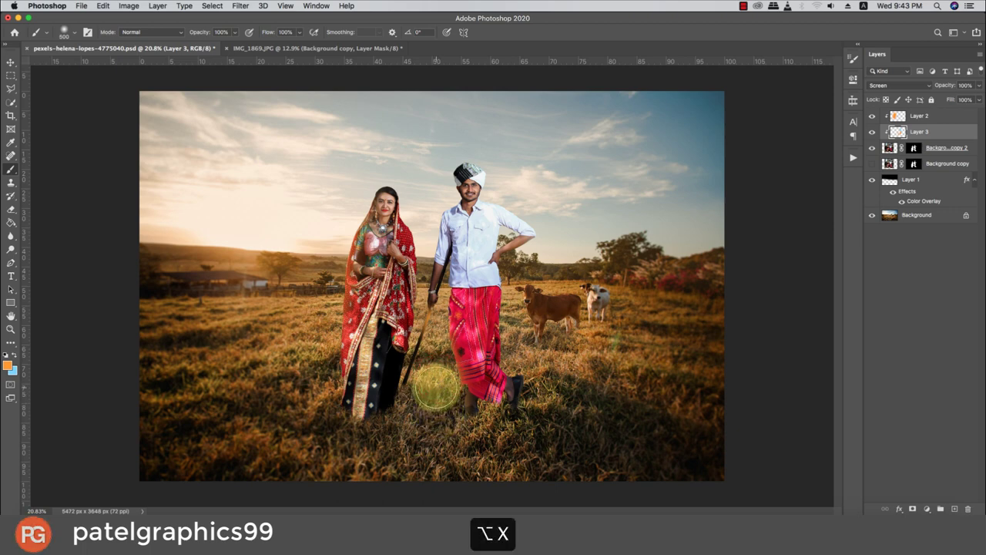
pyautogui.press('super+z')
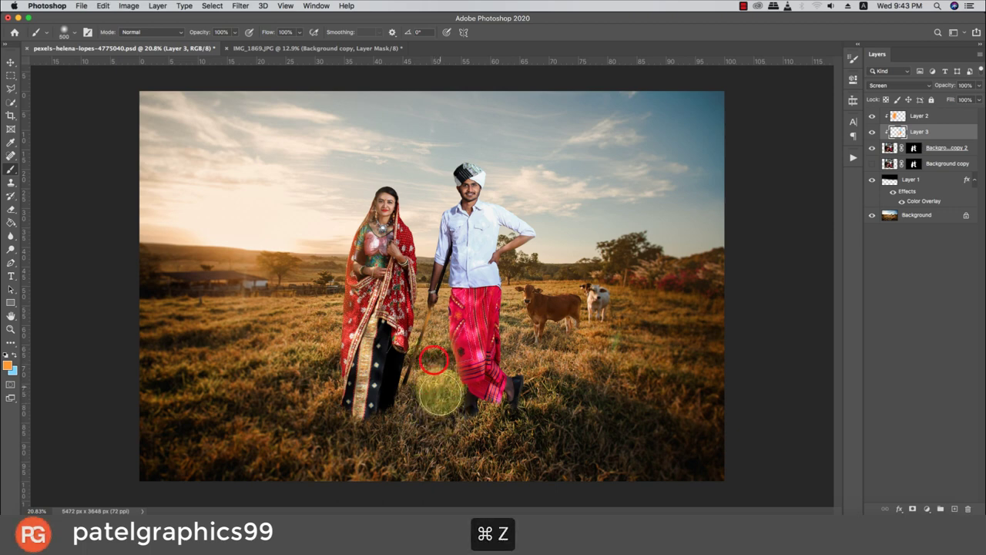
pyautogui.moveTo(433, 359)
pyautogui.mouseDown()
pyautogui.moveTo(436, 414)
pyautogui.moveTo(434, 315)
pyautogui.moveTo(407, 363)
pyautogui.mouseUp()
# Brush warm glow over the woman's shoulder, then erase it off the staff, her face, veil and chest
pyautogui.press('e')
pyautogui.click(407, 381)
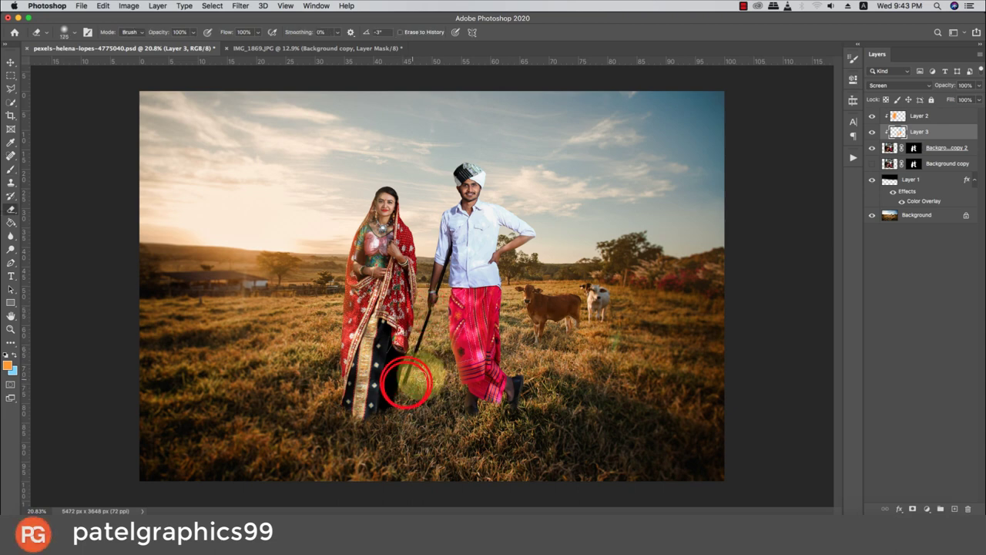
pyautogui.press('b')
pyautogui.moveTo(501, 304); pyautogui.dragTo(530, 303)
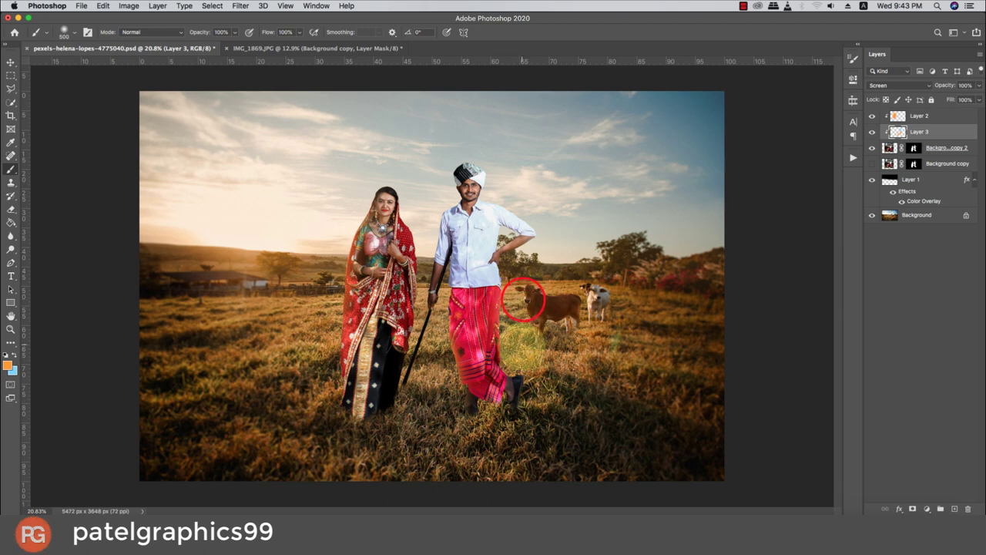
pyautogui.click(523, 355)
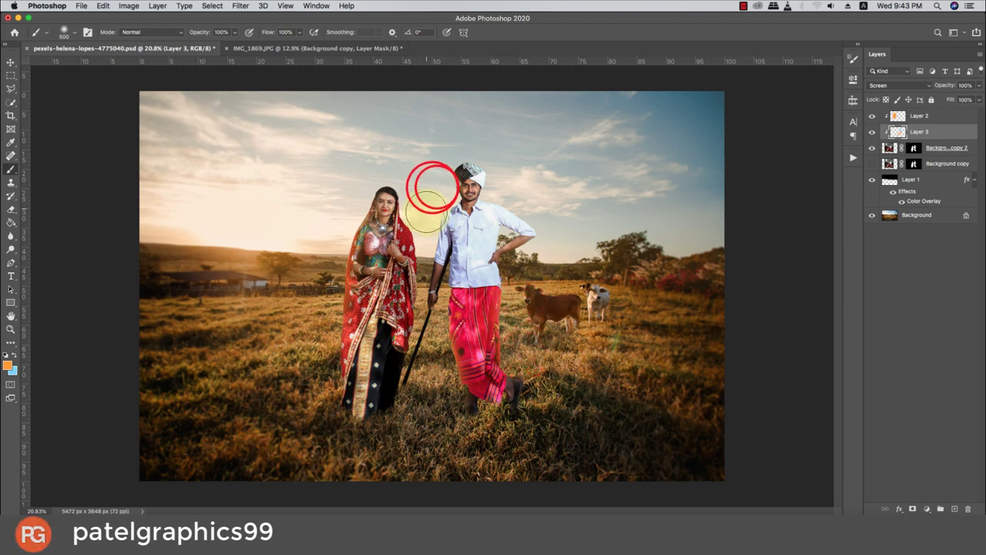
pyautogui.moveTo(419, 234)
pyautogui.mouseDown()
pyautogui.moveTo(408, 296)
pyautogui.moveTo(402, 225)
pyautogui.mouseUp()
pyautogui.press('e')
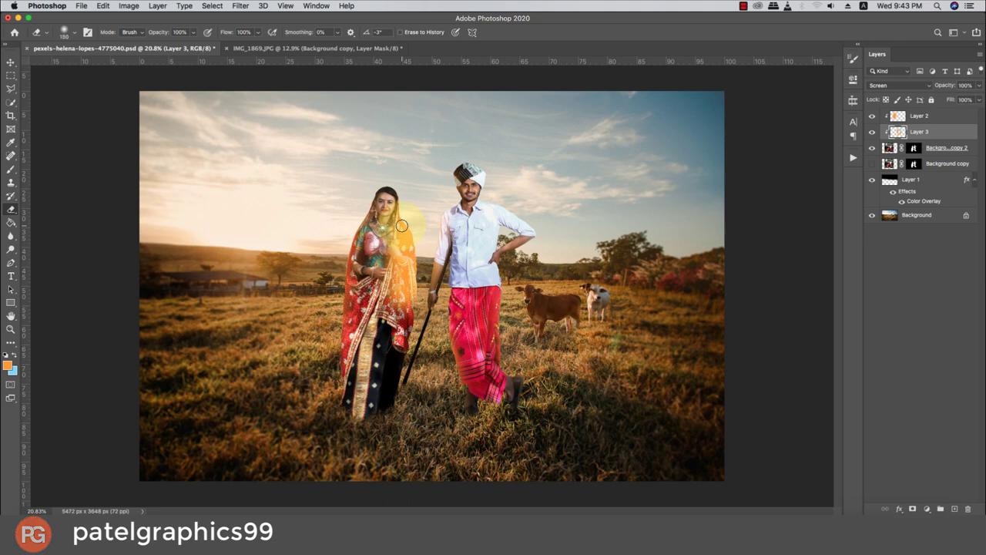
pyautogui.moveTo(399, 207); pyautogui.dragTo(385, 254)
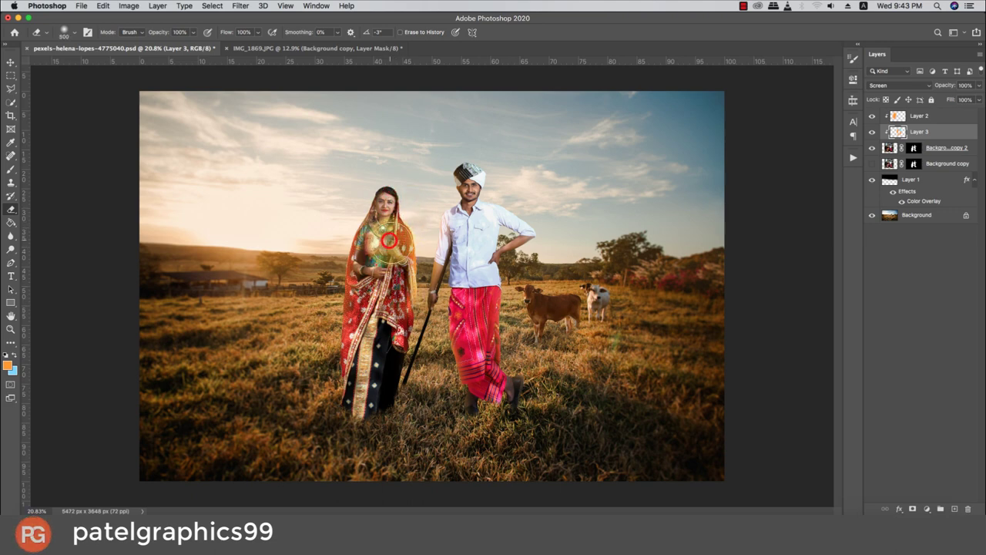
pyautogui.moveTo(389, 240); pyautogui.dragTo(397, 315)
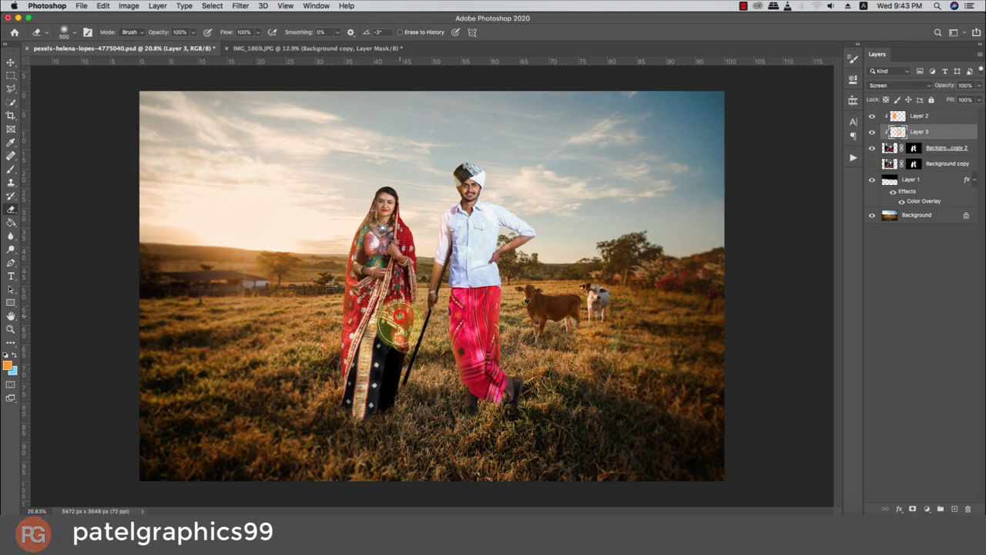
pyautogui.scroll(-3, 399, 316)
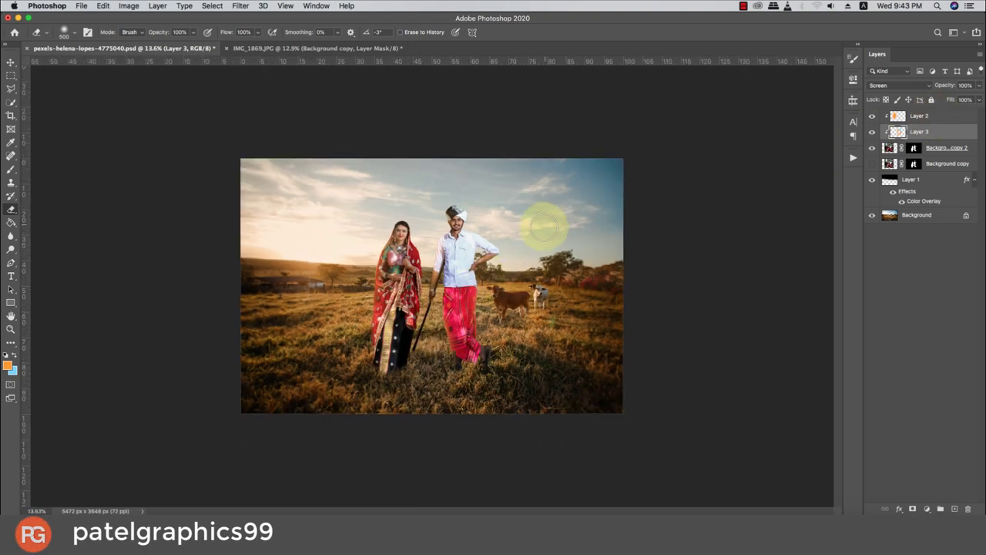
pyautogui.scroll(4, 544, 227)
pyautogui.scroll(-1, 563, 245)
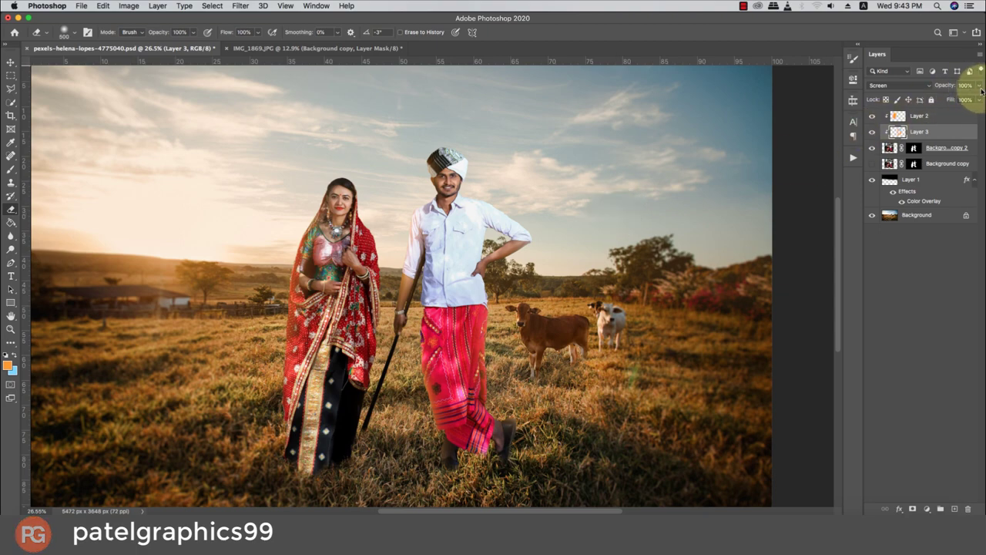
pyautogui.scroll(-1, 467, 178)
pyautogui.scroll(-2, 462, 214)
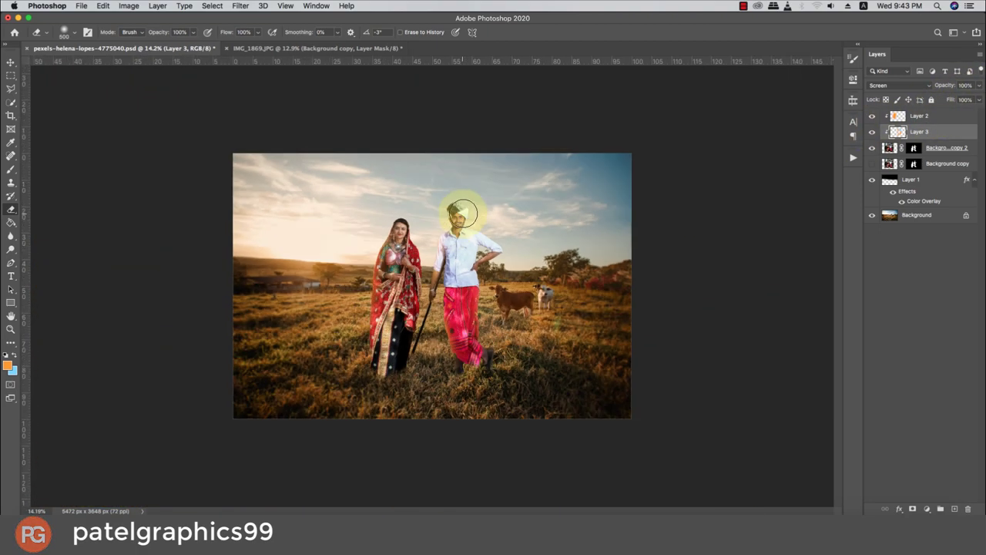
pyautogui.scroll(1, 462, 215)
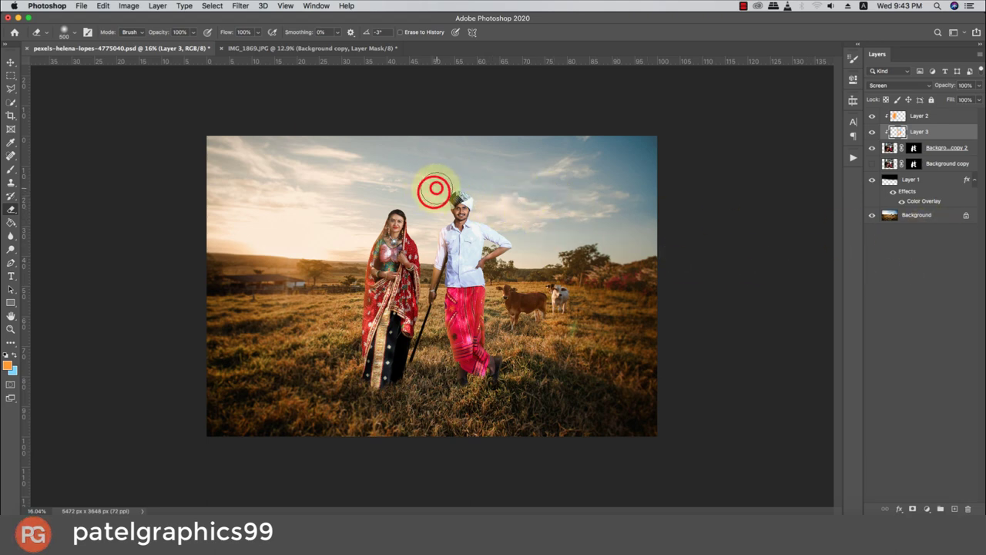
pyautogui.press('b')
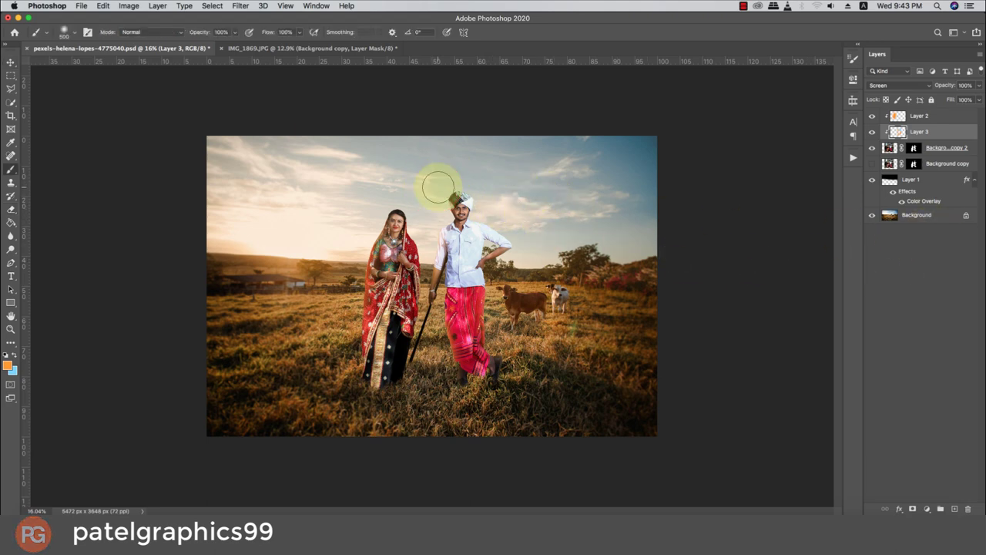
pyautogui.moveTo(432, 197); pyautogui.dragTo(425, 216)
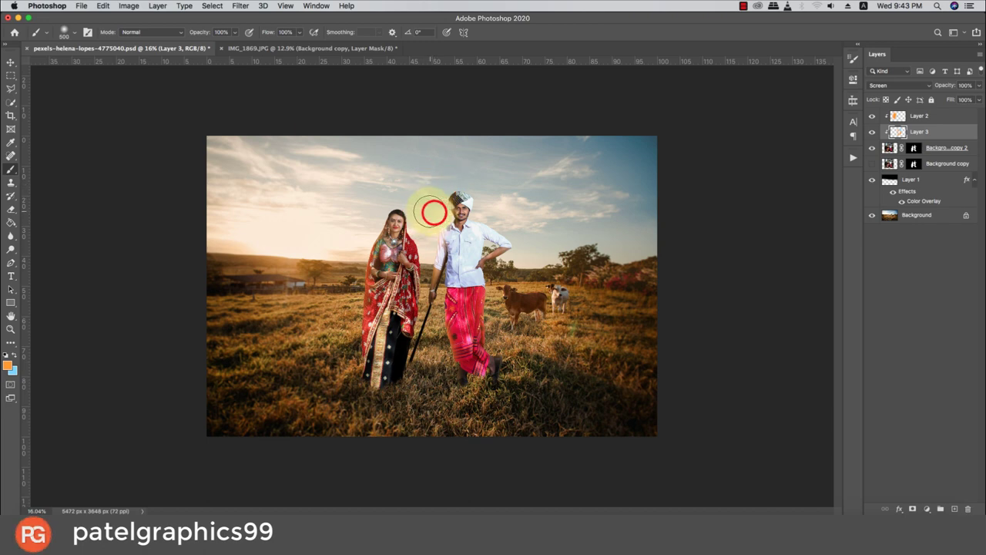
pyautogui.hotkey('ctrl', 'z')
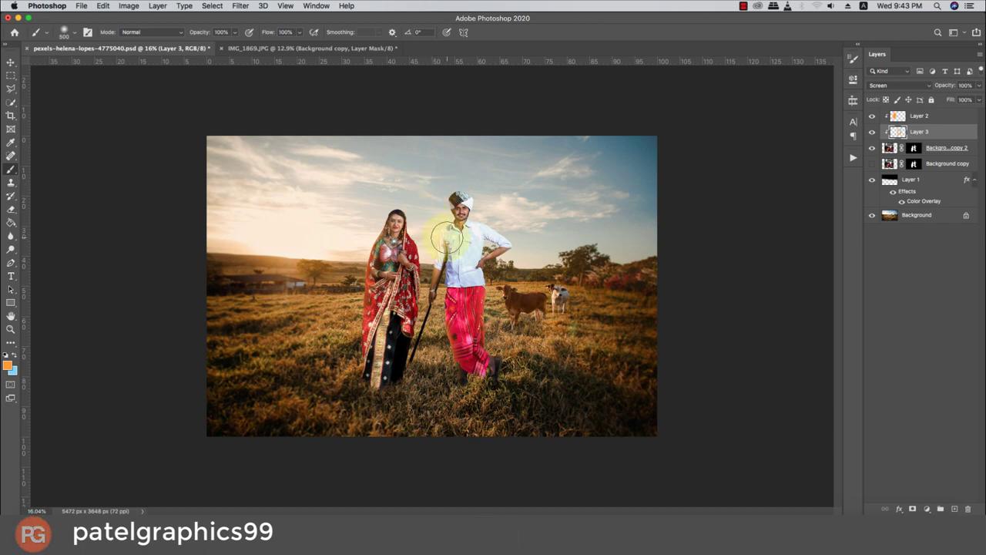
pyautogui.press('e')
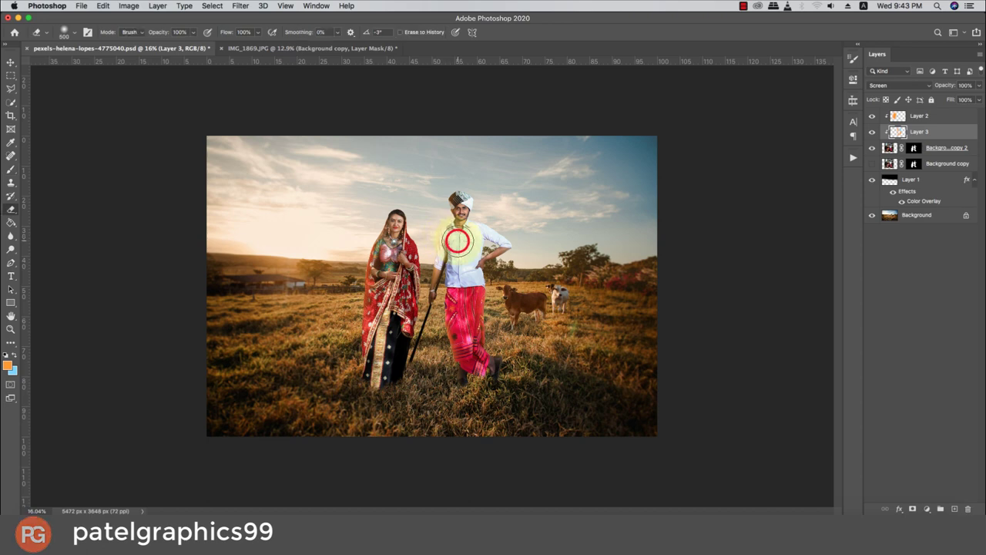
pyautogui.scroll(-3, 473, 254)
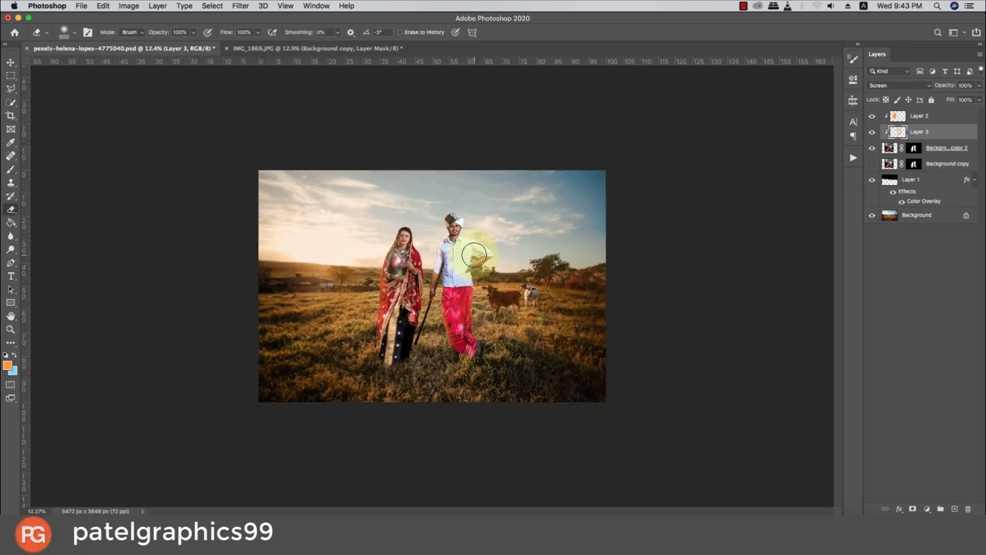
# Make the Background copy 2 couple layer active and undo the stray erase near the man
pyautogui.click(939, 117)
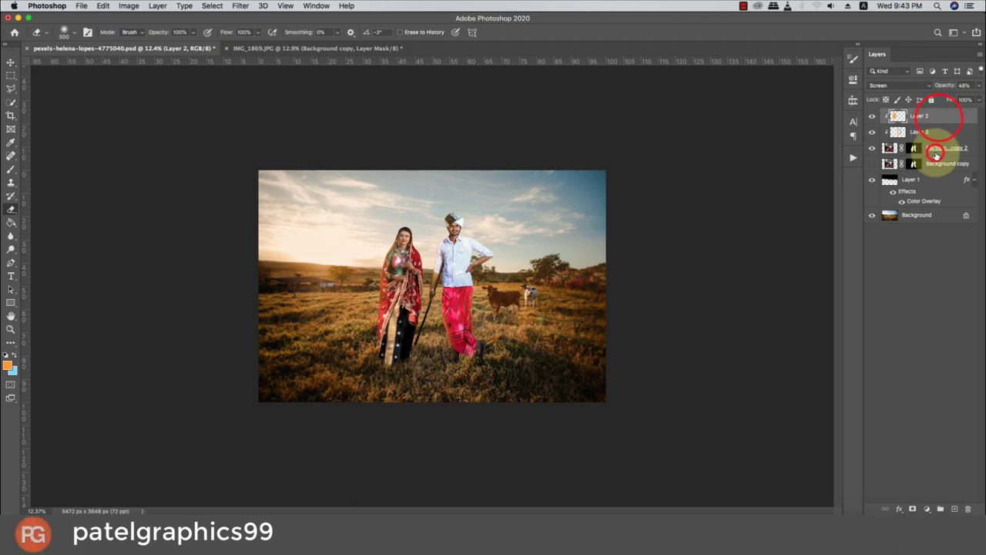
pyautogui.click(935, 149)
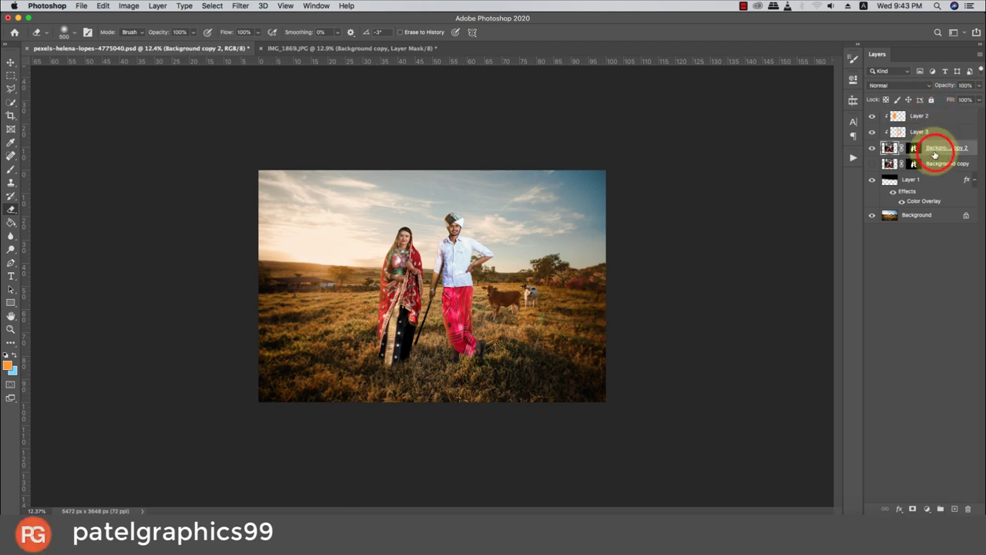
pyautogui.click(941, 116)
pyautogui.scroll(1, 566, 257)
pyautogui.scroll(1, 566, 257)
pyautogui.scroll(1, 565, 257)
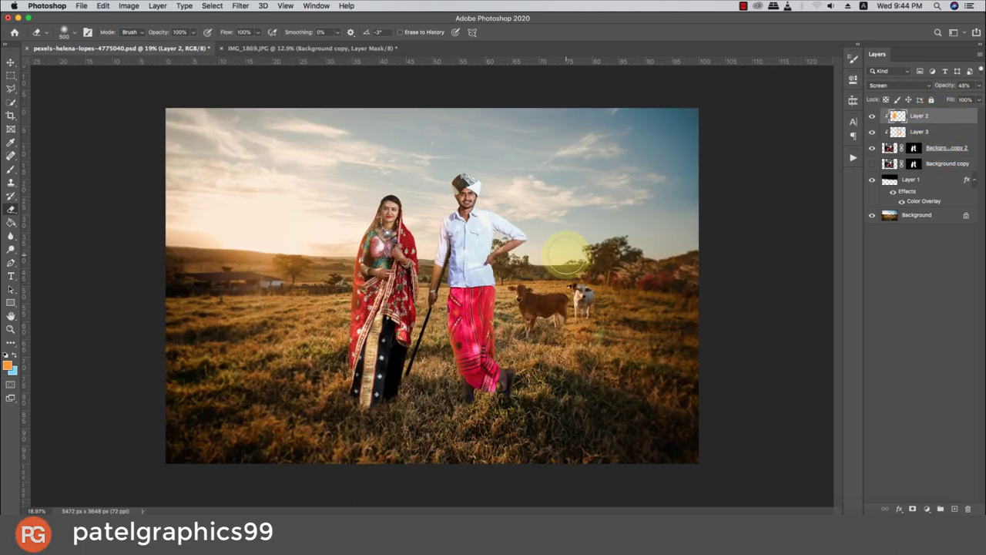
pyautogui.scroll(2, 565, 256)
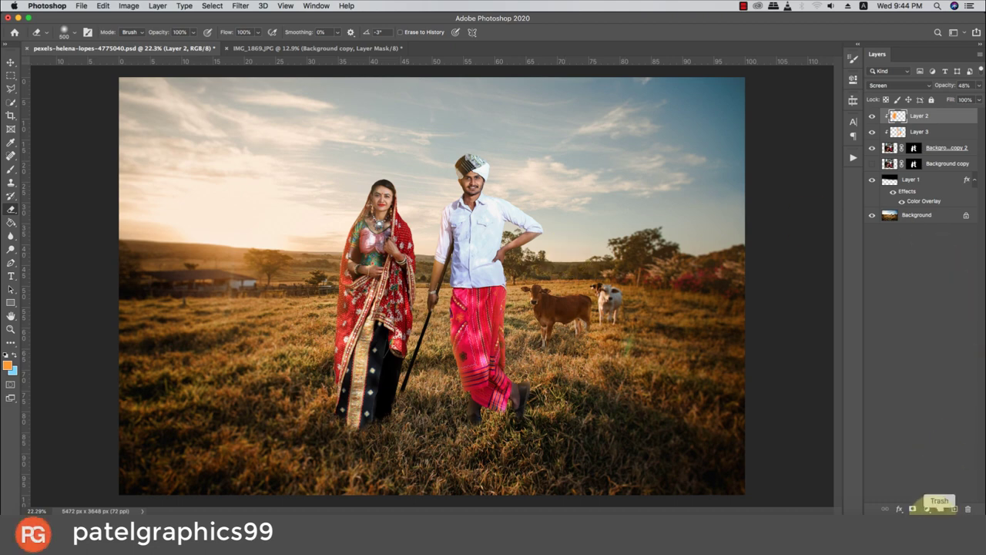
pyautogui.click(947, 148)
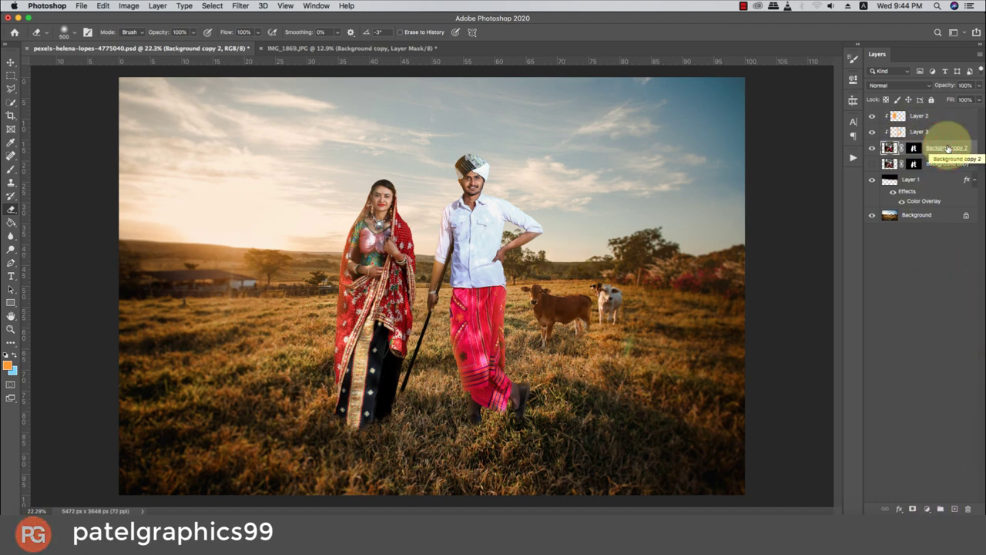
pyautogui.scroll(-2, 516, 167)
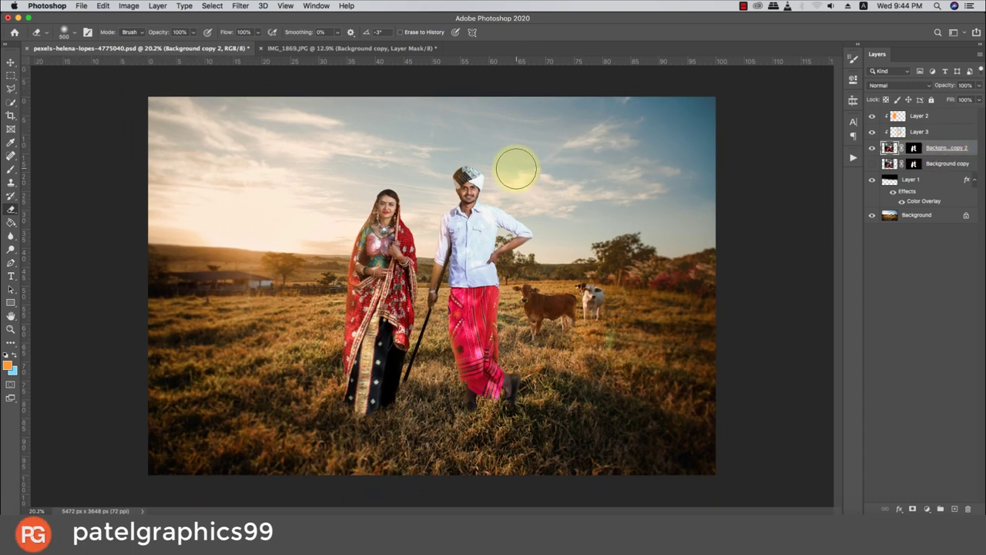
pyautogui.scroll(-1, 516, 168)
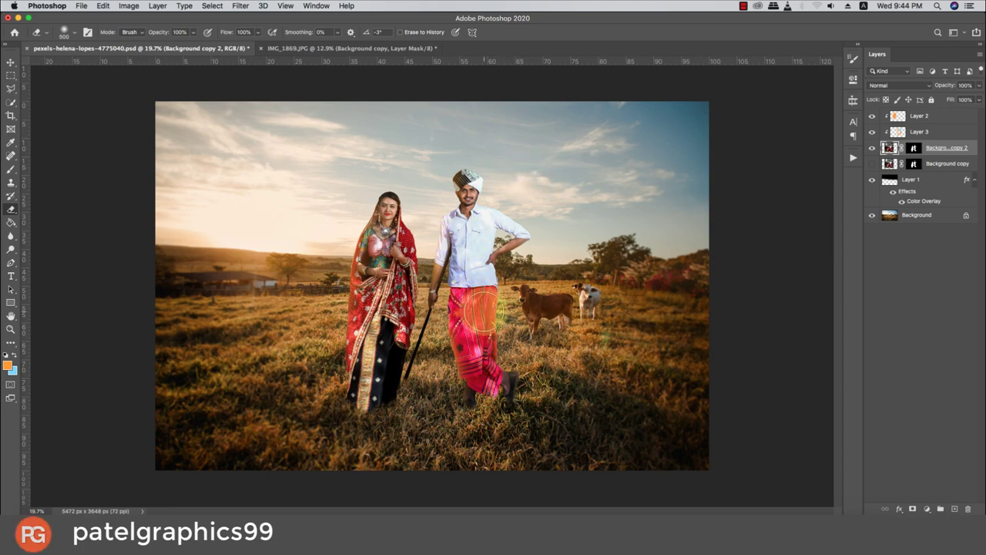
pyautogui.scroll(2, 479, 310)
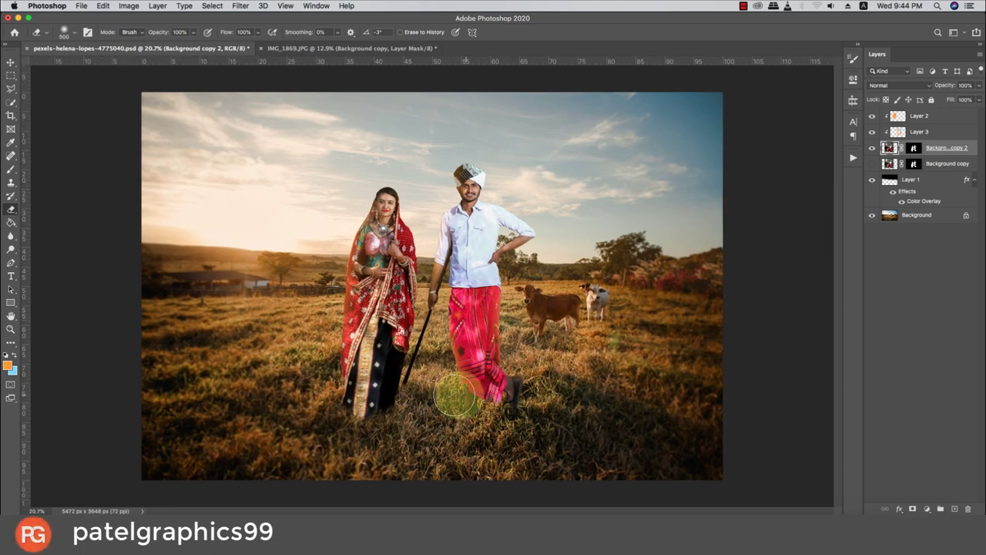
pyautogui.press('super+z')
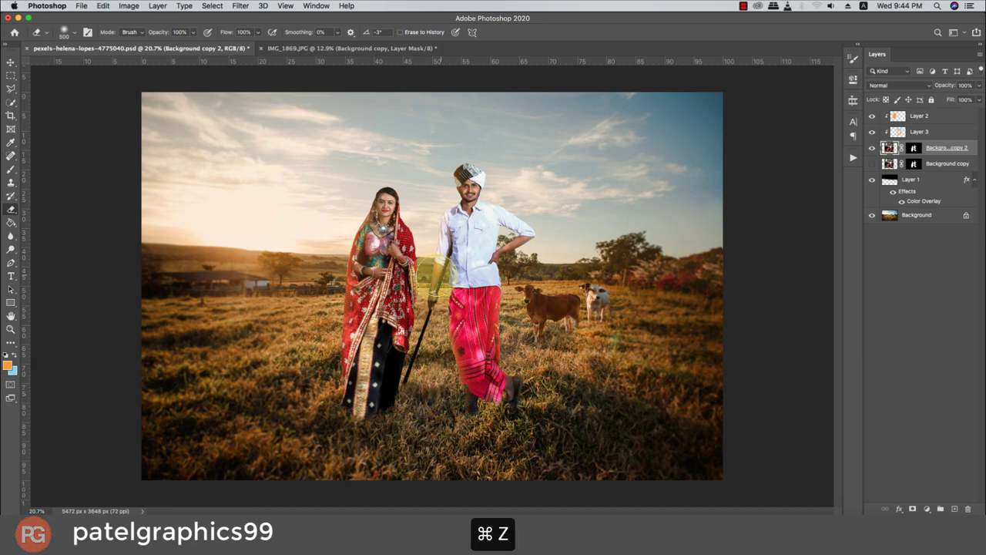
pyautogui.scroll(-2, 482, 330)
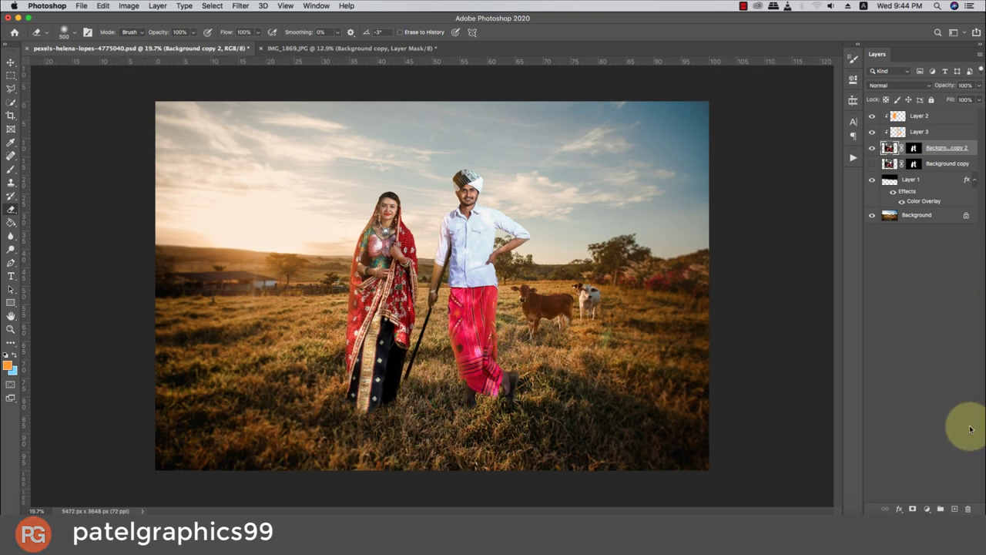
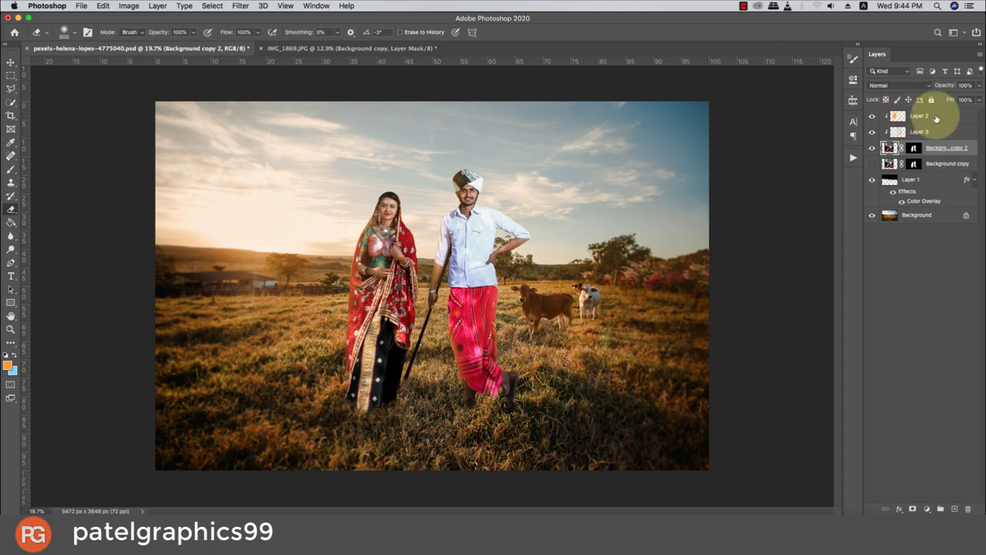
# Give the couple layer a Drop Shadow with Size 51 px and about 75% opacity
pyautogui.doubleClick(973, 146)
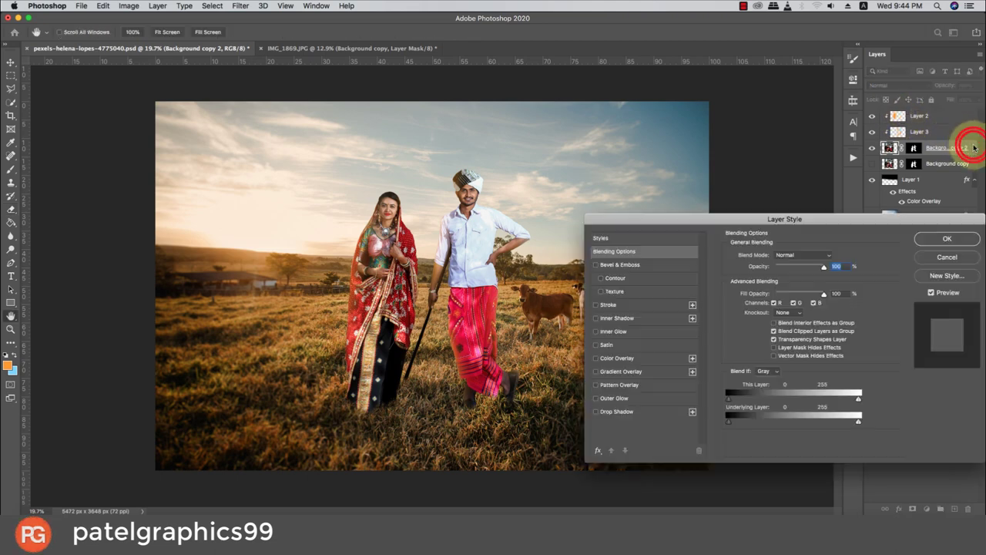
pyautogui.click(622, 413)
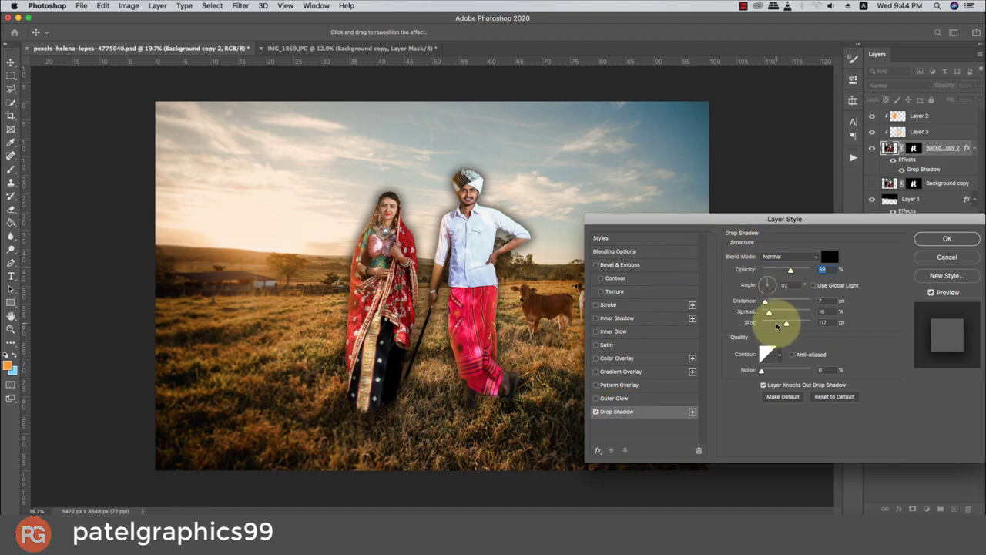
pyautogui.moveTo(777, 325); pyautogui.dragTo(775, 324)
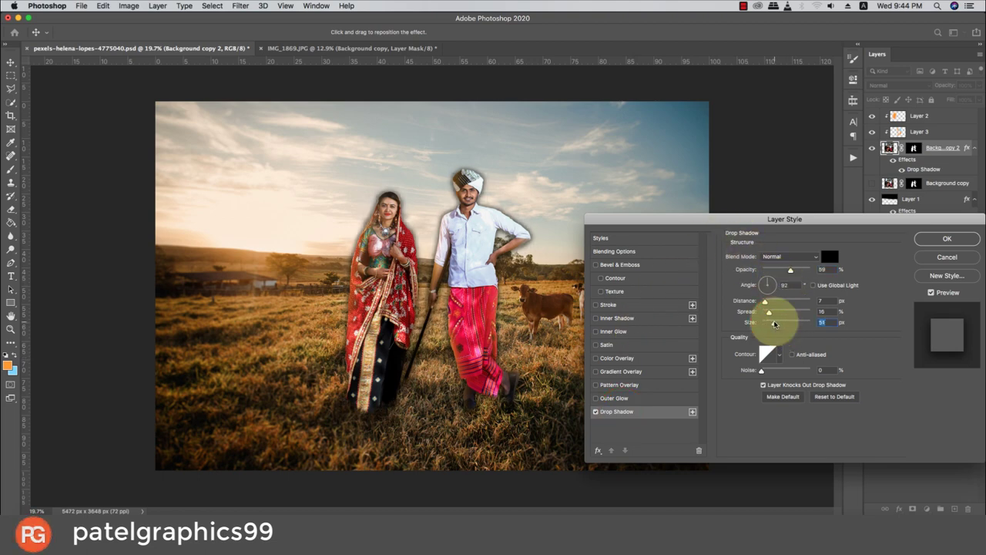
pyautogui.moveTo(789, 269); pyautogui.dragTo(799, 272)
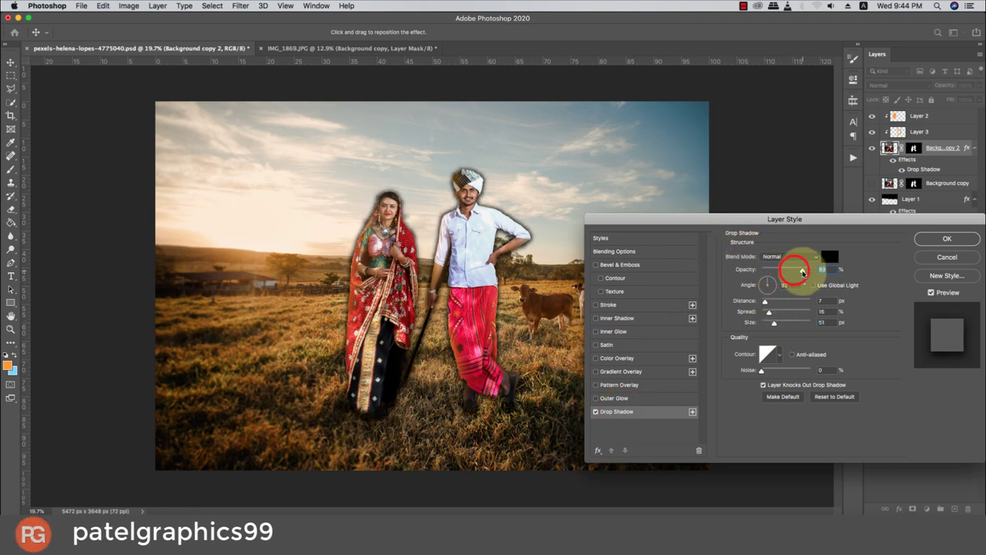
pyautogui.click(947, 238)
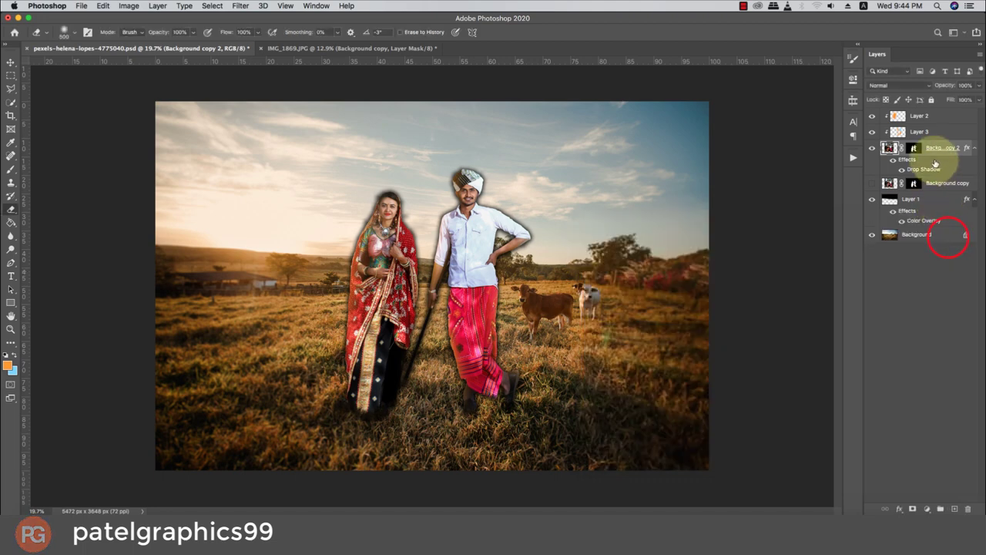
# Split the drop shadow effect onto its own layer and select that new shadow layer
pyautogui.rightClick(932, 175)
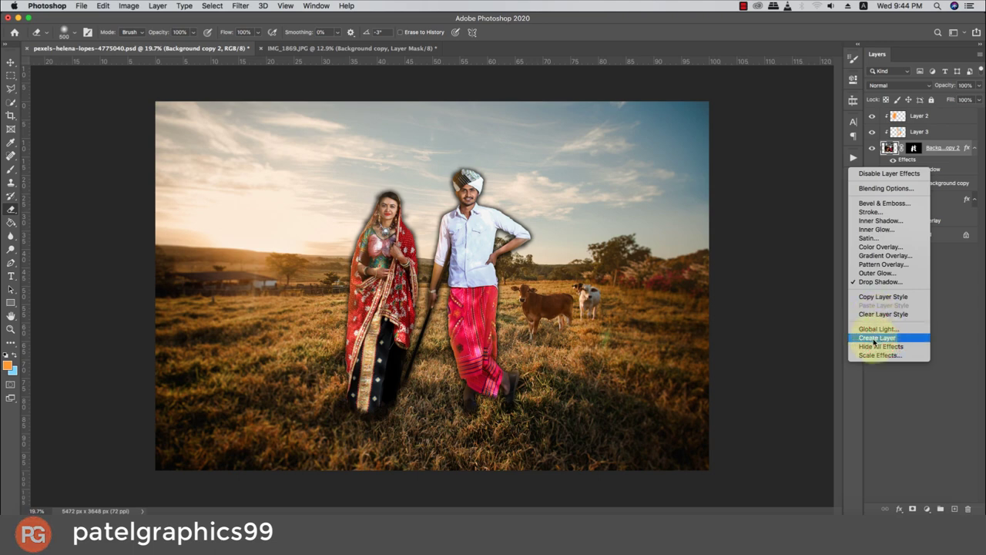
pyautogui.click(868, 343)
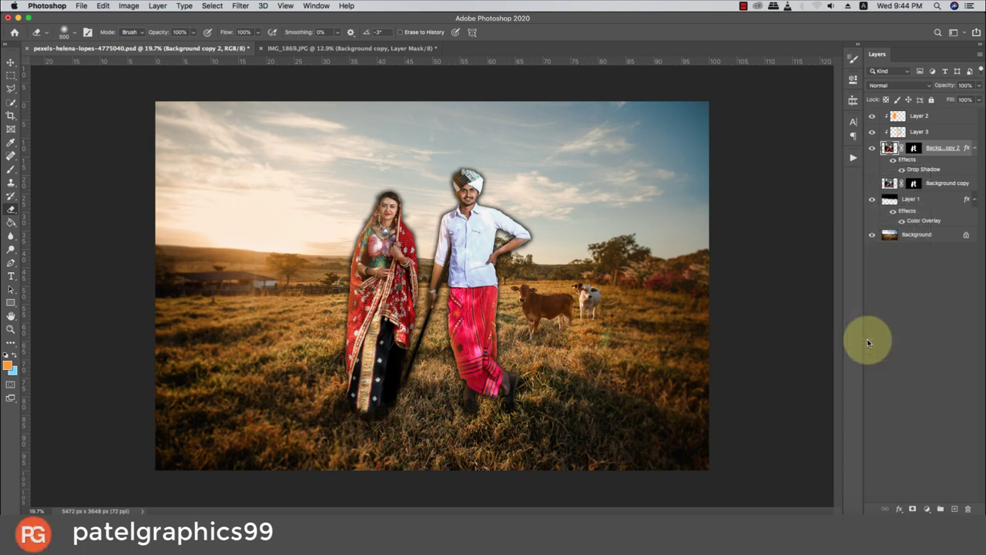
pyautogui.click(570, 183)
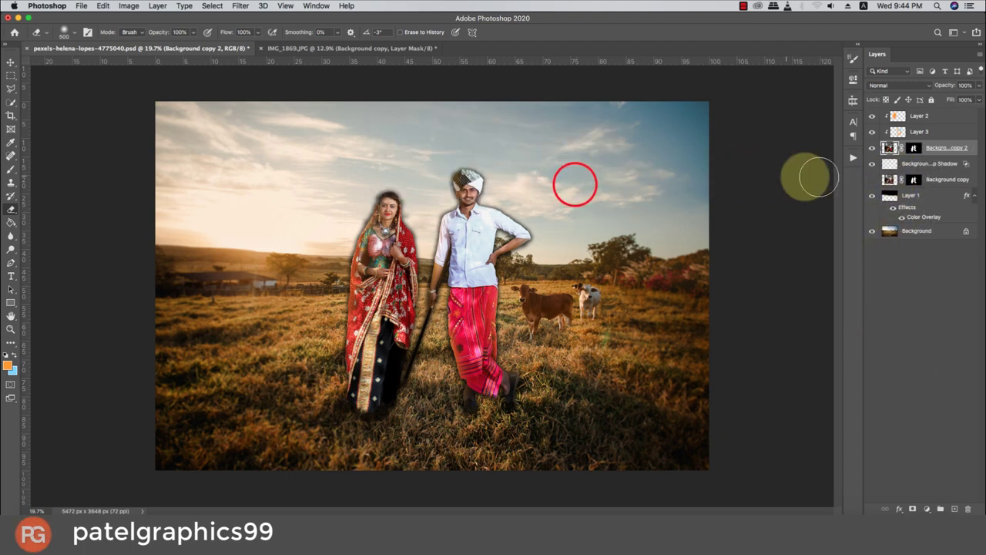
pyautogui.click(871, 163)
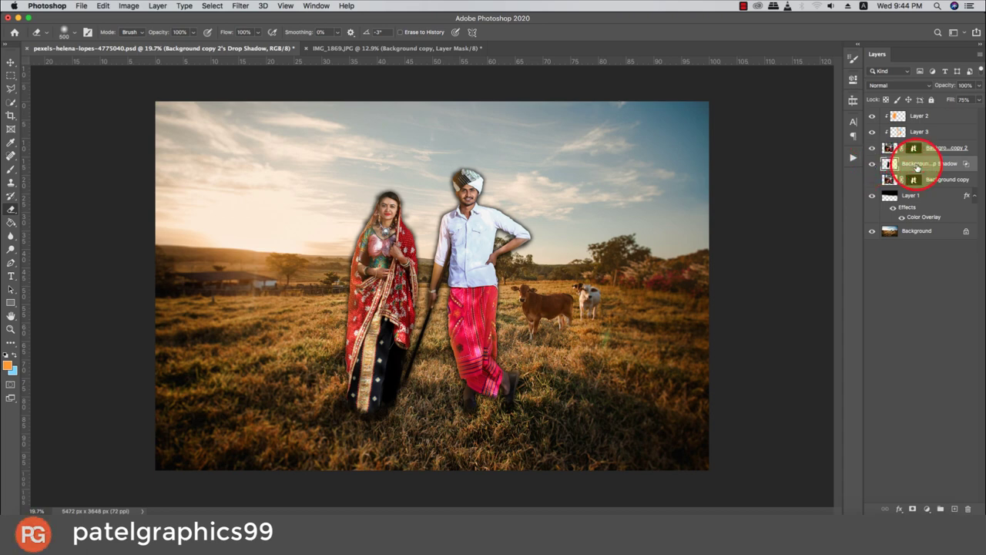
# Distort the shadow layer, laying its top corners out across the grass to the right
pyautogui.press('super+t')
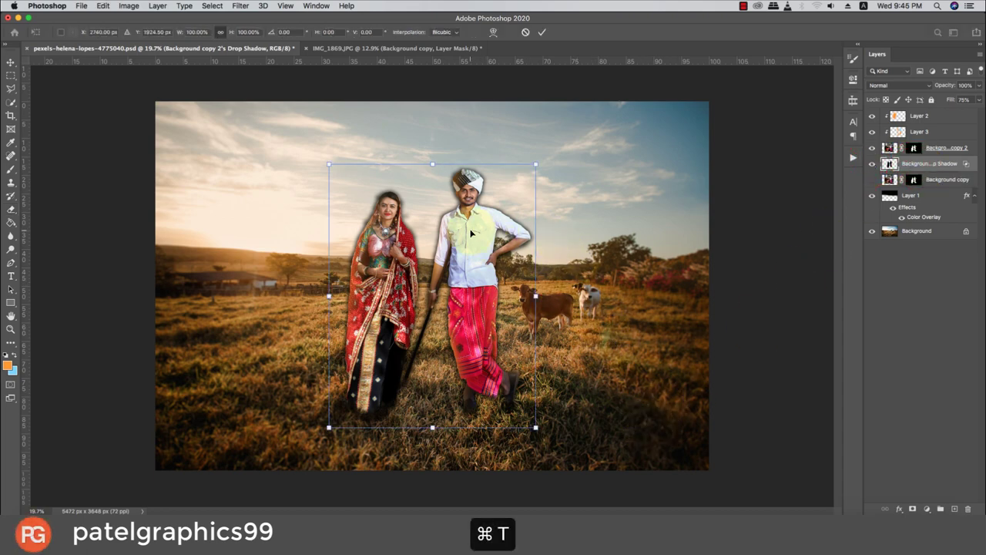
pyautogui.rightClick(471, 231)
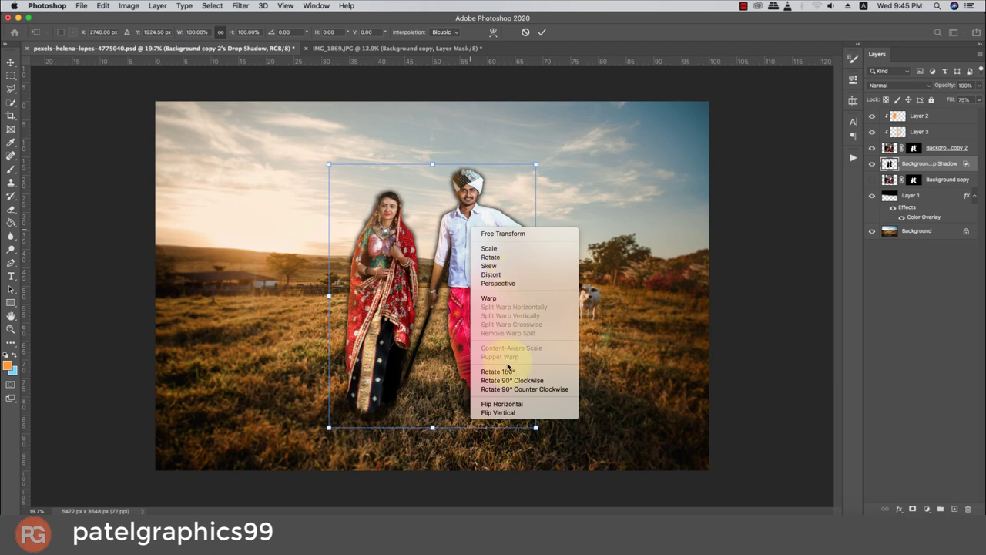
pyautogui.click(508, 274)
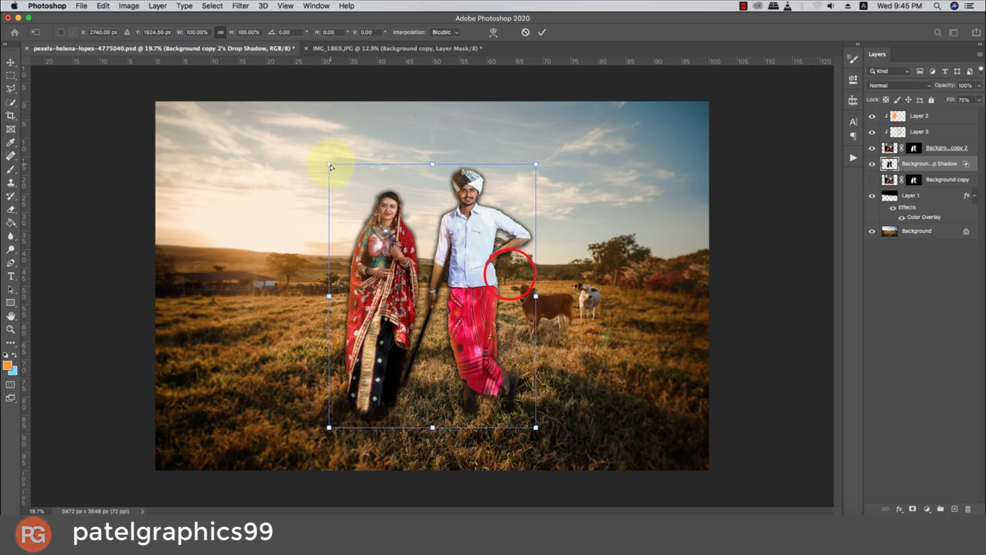
pyautogui.moveTo(329, 166); pyautogui.dragTo(484, 247)
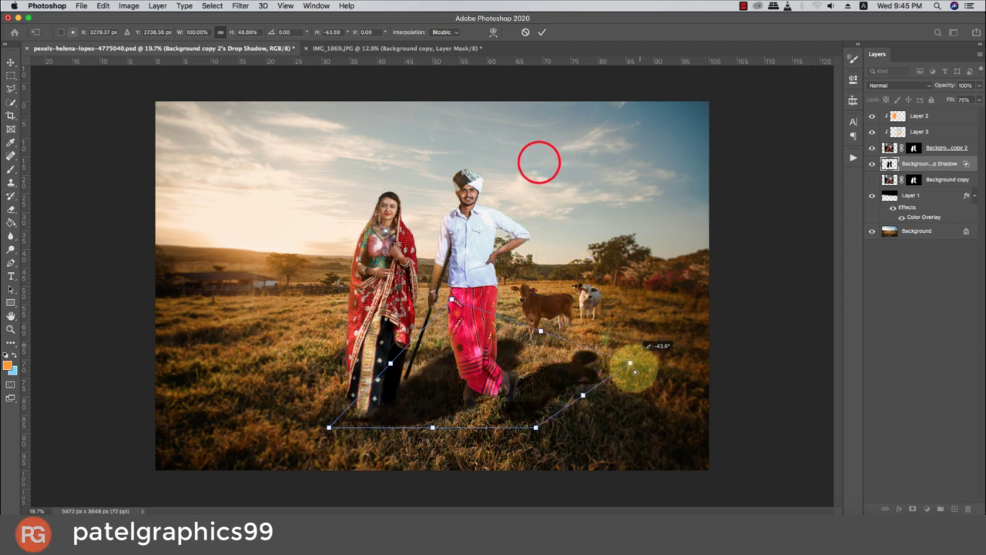
pyautogui.moveTo(535, 165); pyautogui.dragTo(622, 360)
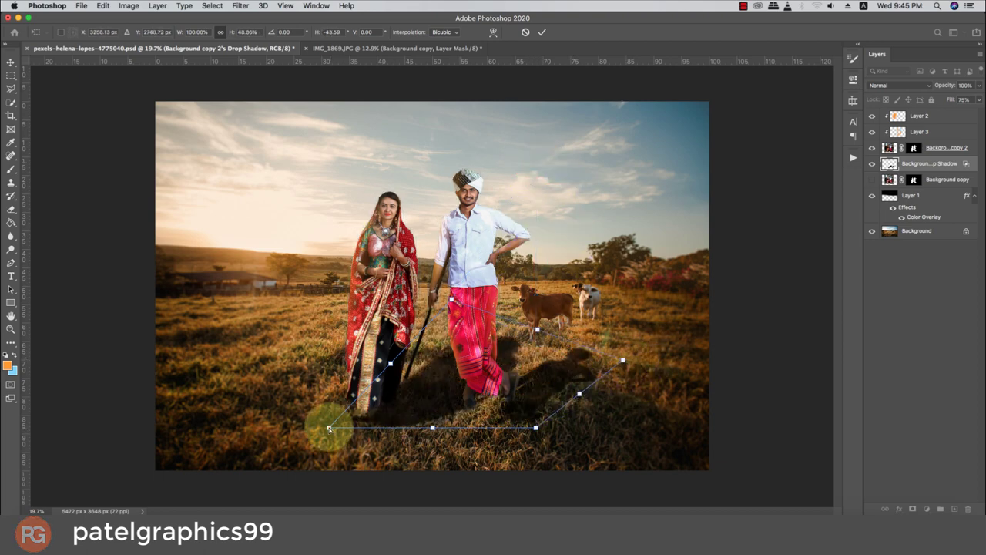
pyautogui.moveTo(329, 429); pyautogui.dragTo(329, 406)
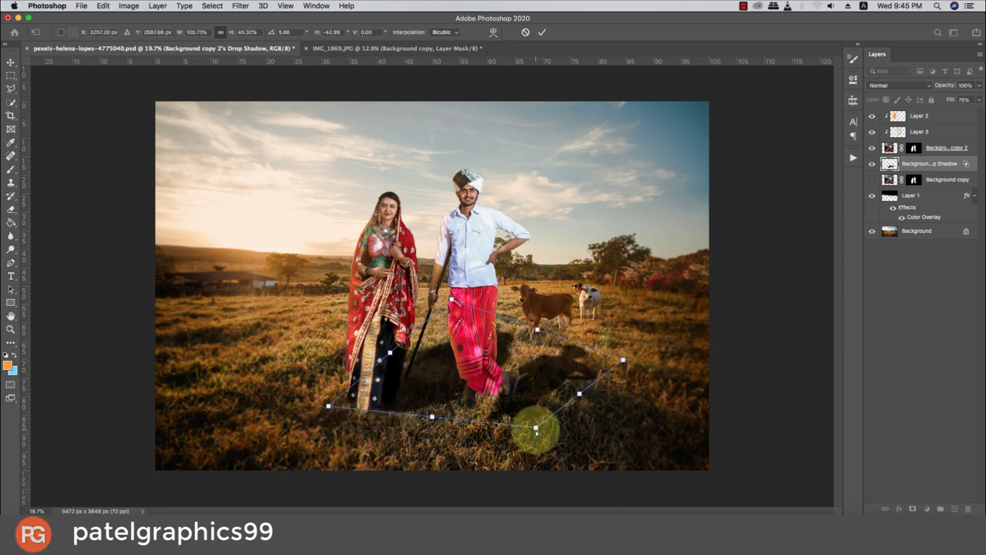
pyautogui.moveTo(535, 427); pyautogui.dragTo(506, 419)
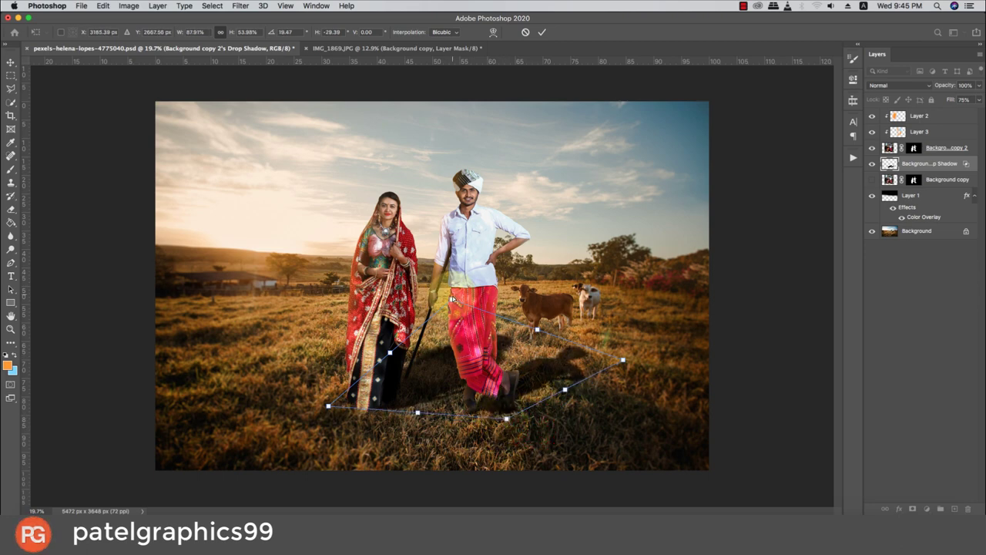
pyautogui.moveTo(452, 298)
pyautogui.mouseDown()
pyautogui.moveTo(488, 319)
pyautogui.moveTo(422, 327)
pyautogui.mouseUp()
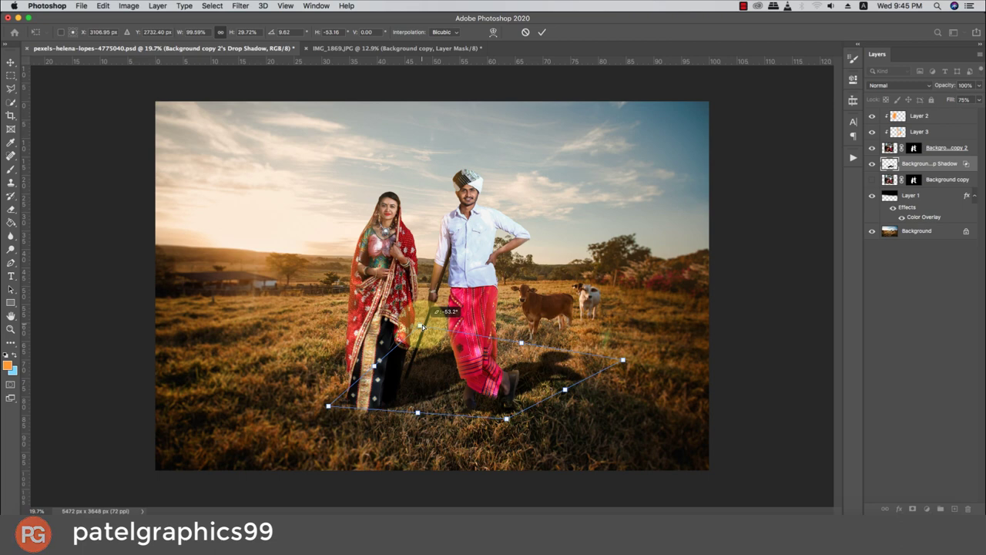
pyautogui.click(680, 444)
# Refine the shadow's corners so it stretches right from the couple's feet, then apply the distortion
pyautogui.moveTo(622, 360); pyautogui.dragTo(653, 396)
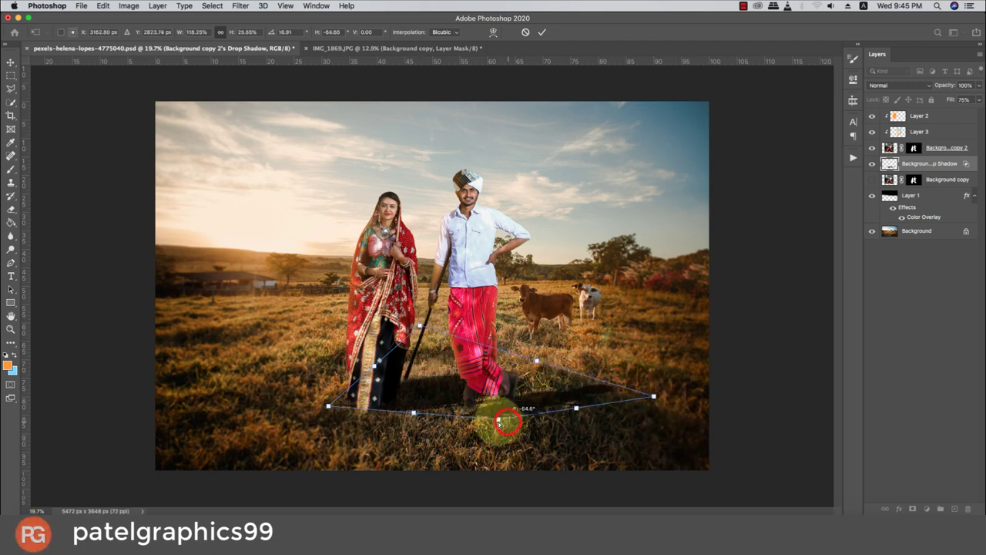
pyautogui.moveTo(506, 418); pyautogui.dragTo(493, 412)
pyautogui.moveTo(547, 311); pyautogui.dragTo(660, 314)
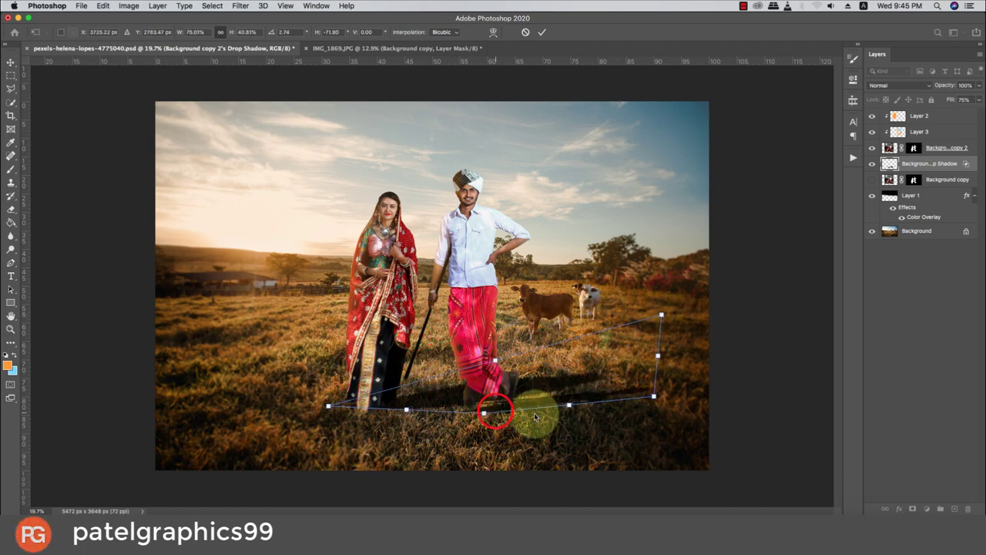
pyautogui.moveTo(651, 398); pyautogui.dragTo(657, 424)
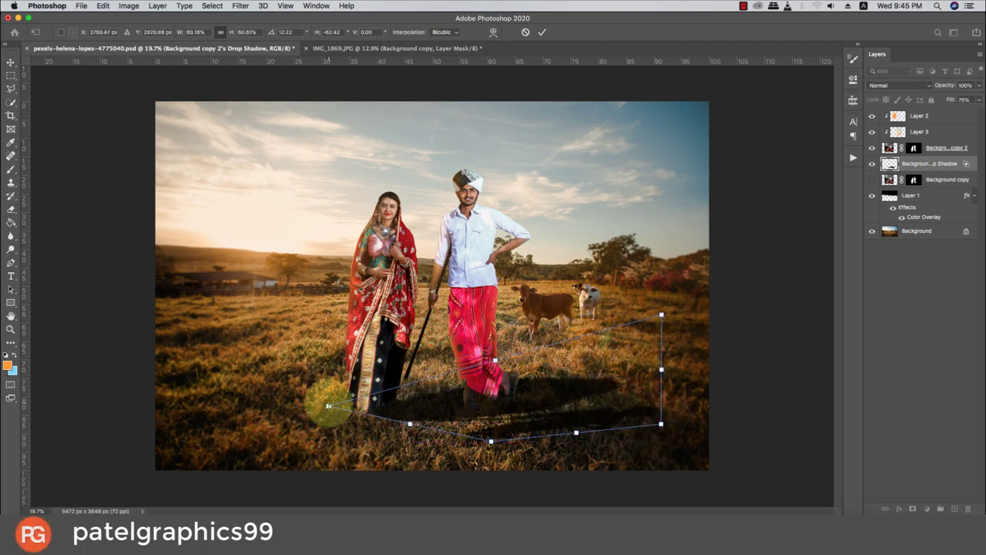
pyautogui.moveTo(328, 405); pyautogui.dragTo(330, 386)
pyautogui.moveTo(490, 440); pyautogui.dragTo(379, 431)
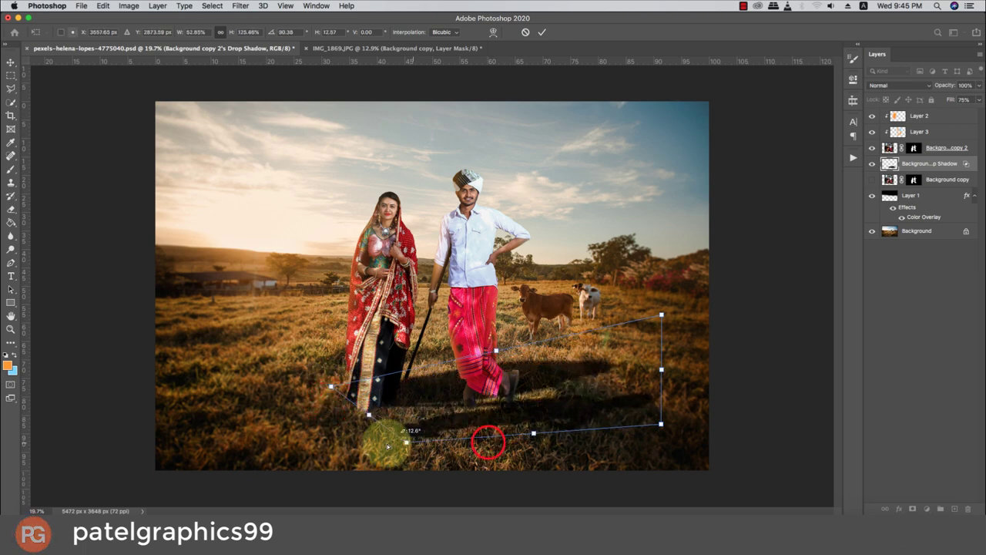
pyautogui.moveTo(331, 384)
pyautogui.mouseDown()
pyautogui.moveTo(447, 382)
pyautogui.moveTo(363, 385)
pyautogui.mouseUp()
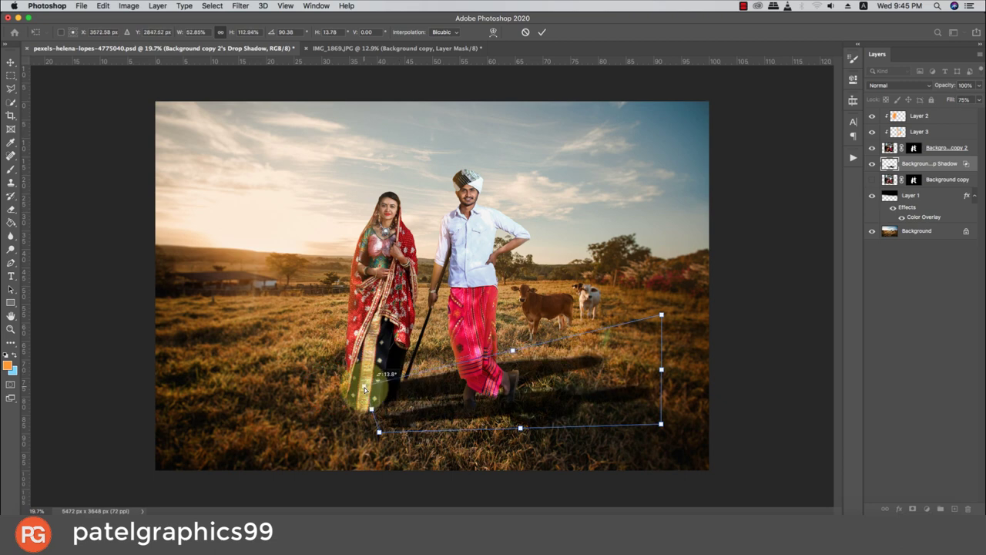
pyautogui.moveTo(661, 315)
pyautogui.mouseDown()
pyautogui.moveTo(680, 344)
pyautogui.moveTo(666, 376)
pyautogui.mouseUp()
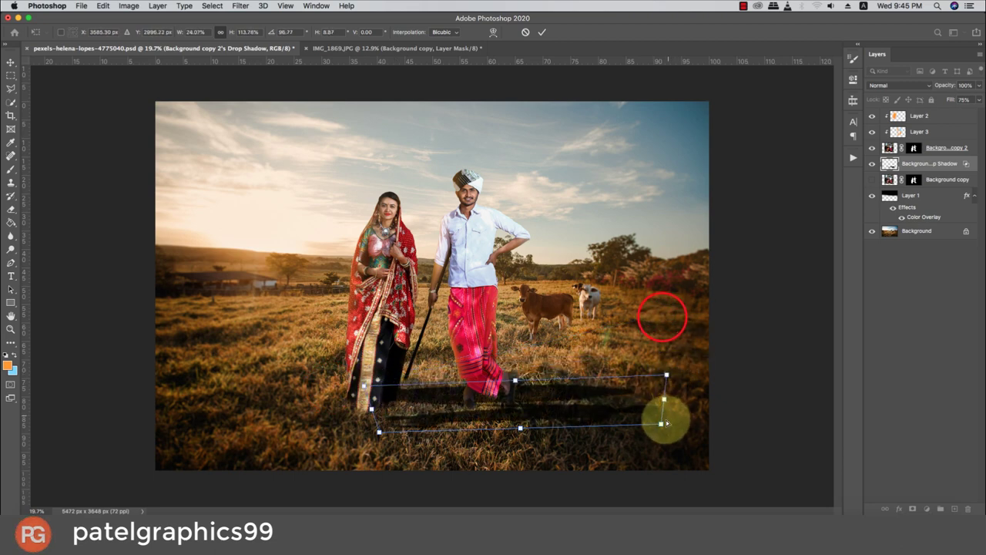
pyautogui.moveTo(662, 422); pyautogui.dragTo(669, 467)
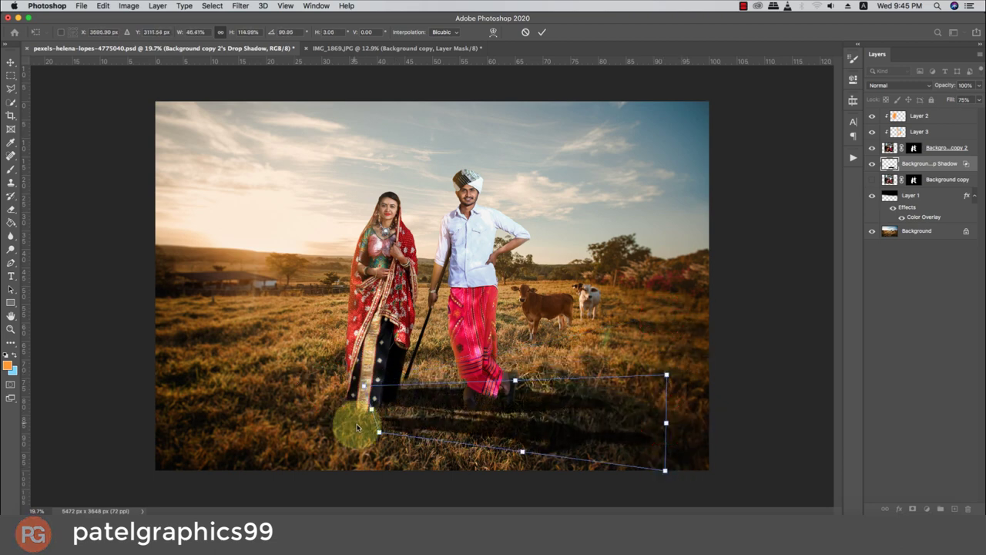
pyautogui.moveTo(379, 431); pyautogui.dragTo(336, 417)
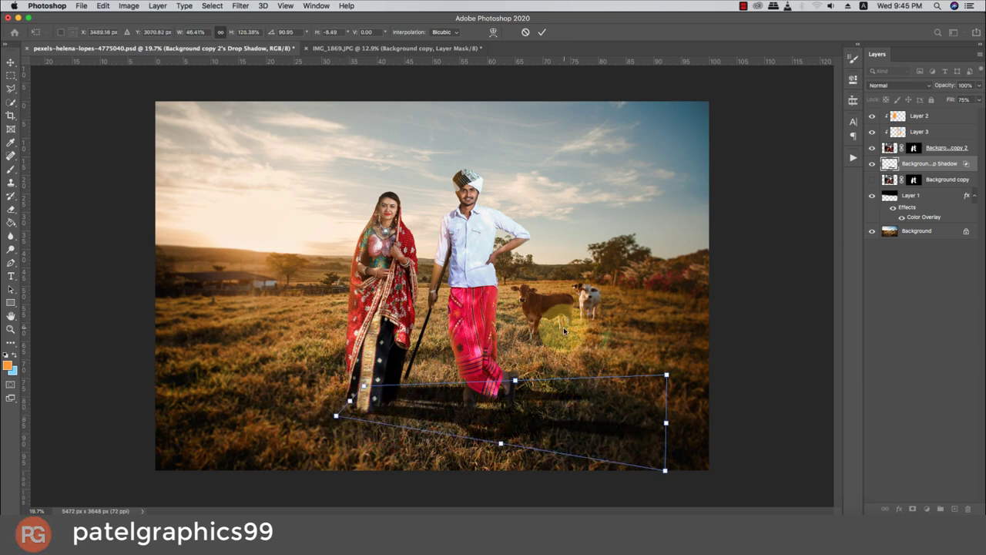
pyautogui.press('Return')
# Lower the cast shadow layer's opacity to make it fainter
pyautogui.press('e')
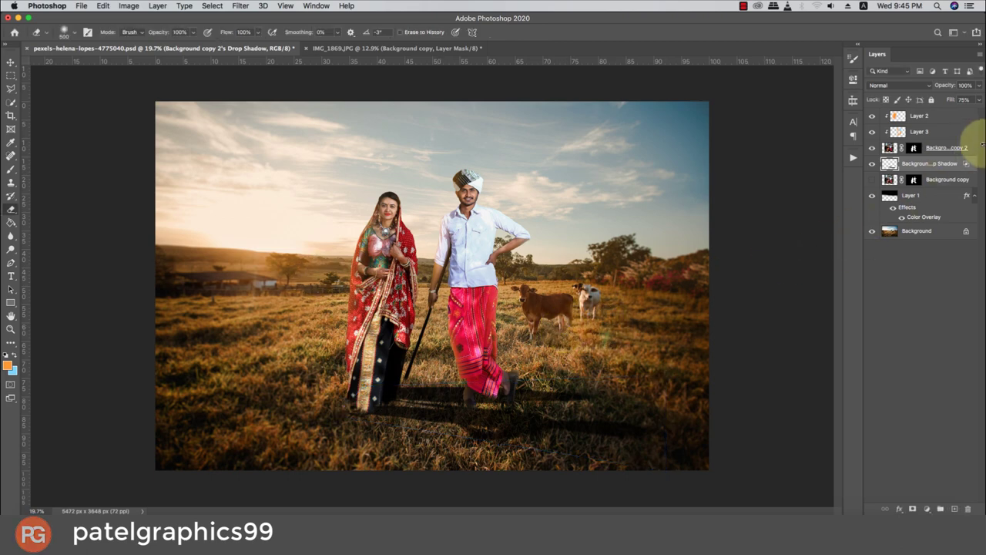
pyautogui.click(978, 85)
pyautogui.moveTo(952, 100); pyautogui.dragTo(951, 100)
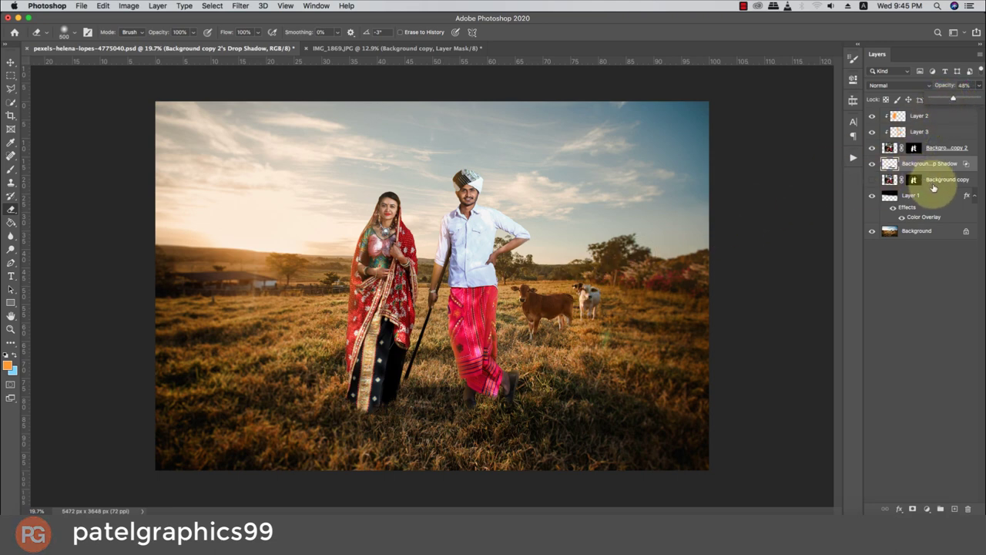
# Add a new empty layer and set up a soft round black brush at 500 px
pyautogui.click(954, 509)
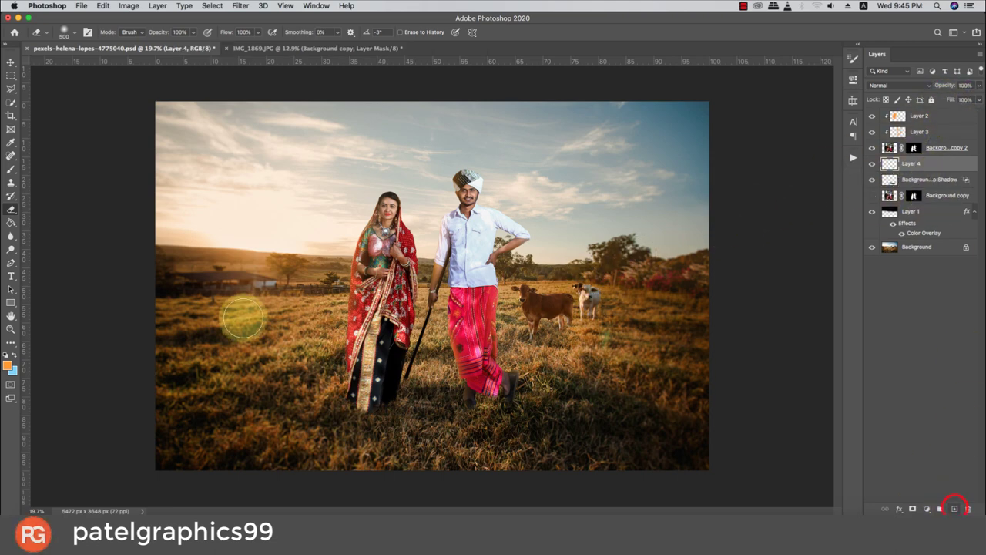
pyautogui.click(7, 352)
pyautogui.rightClick(446, 348)
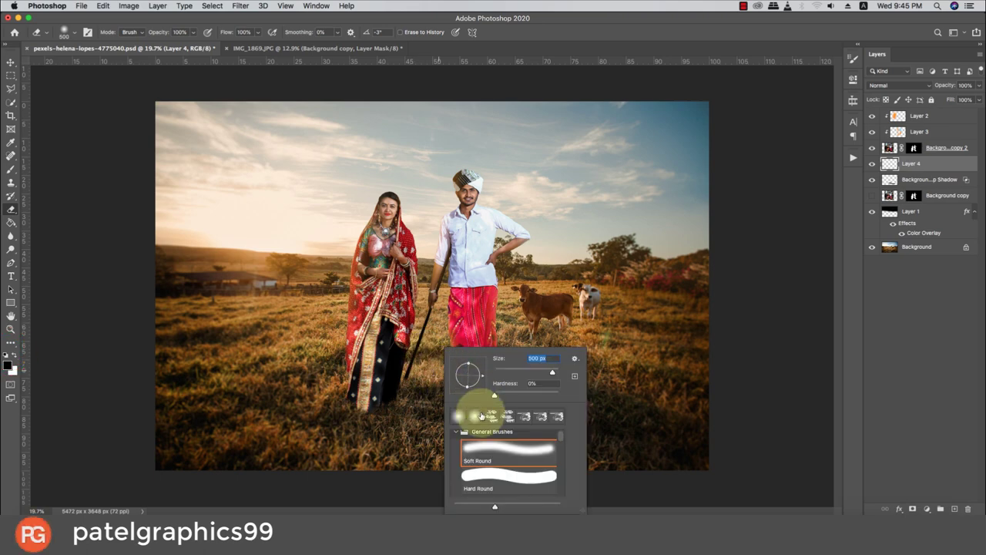
pyautogui.click(535, 29)
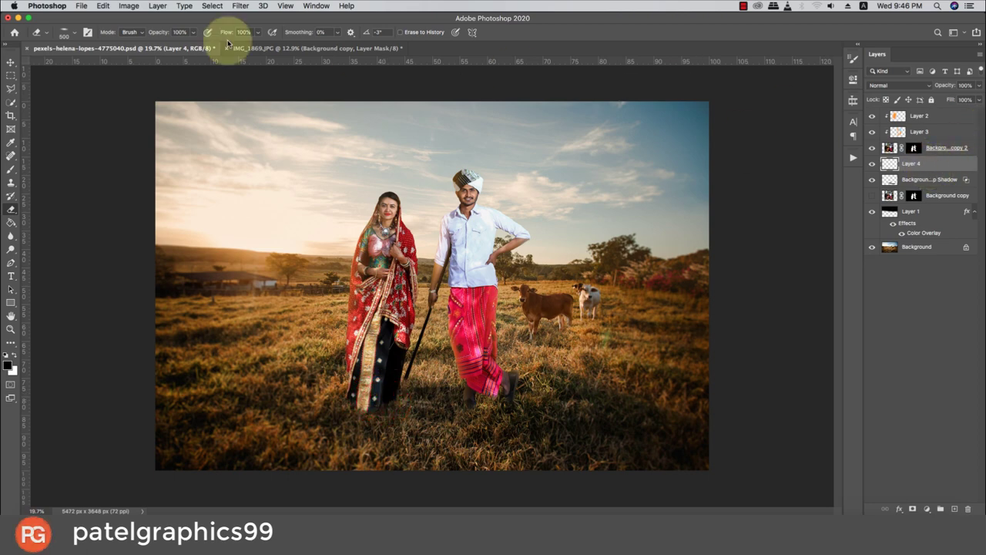
pyautogui.click(10, 169)
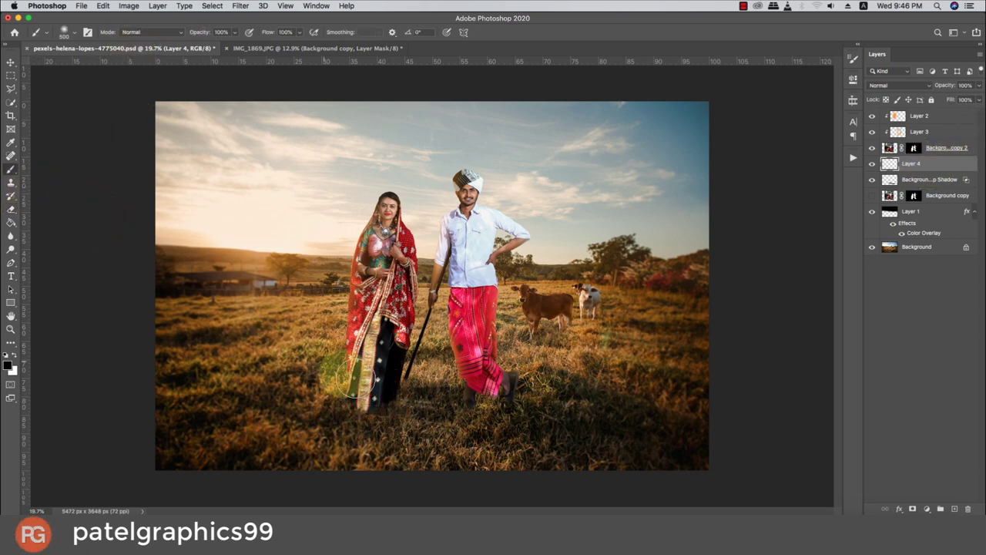
pyautogui.rightClick(428, 305)
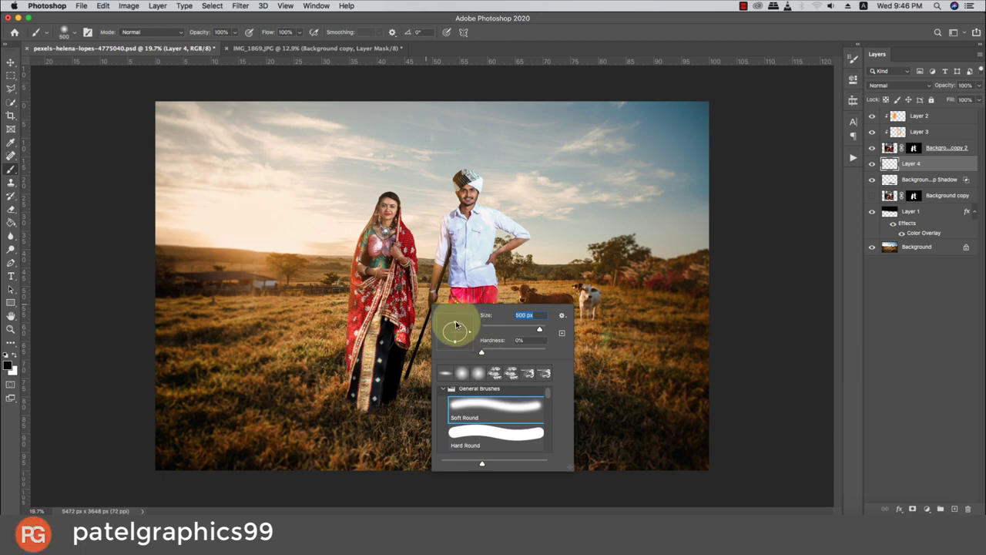
pyautogui.click(375, 399)
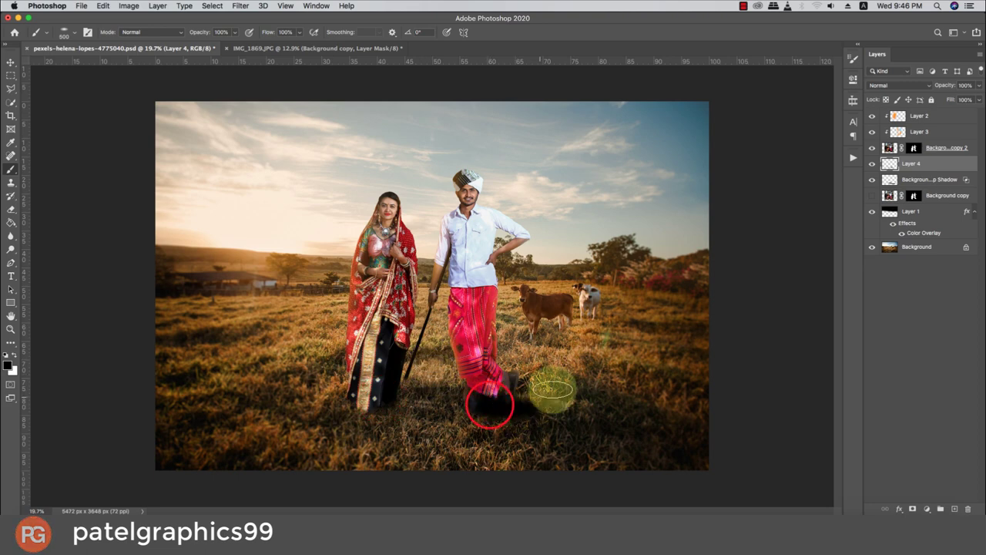
# Paint a dark shadow beside the man's foot and fade that layer to 29% opacity
pyautogui.click(526, 399)
pyautogui.scroll(2, 439, 403)
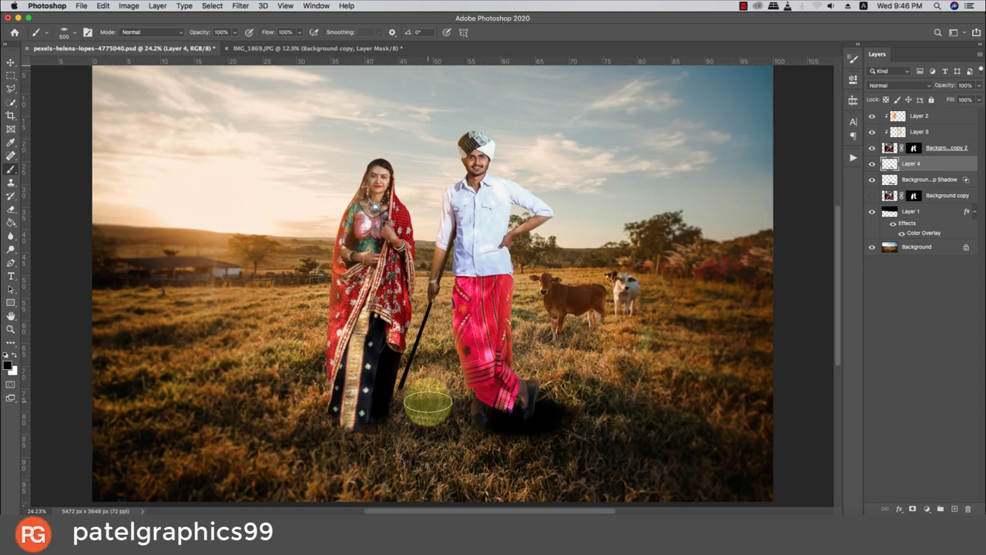
pyautogui.press('[')
pyautogui.press('[')
pyautogui.press('[')
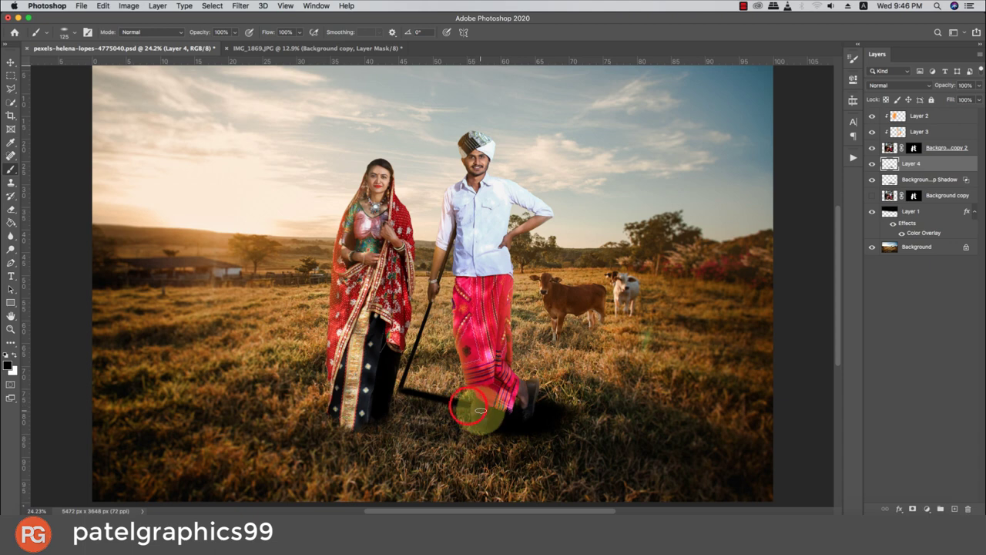
pyautogui.click(977, 85)
pyautogui.click(944, 98)
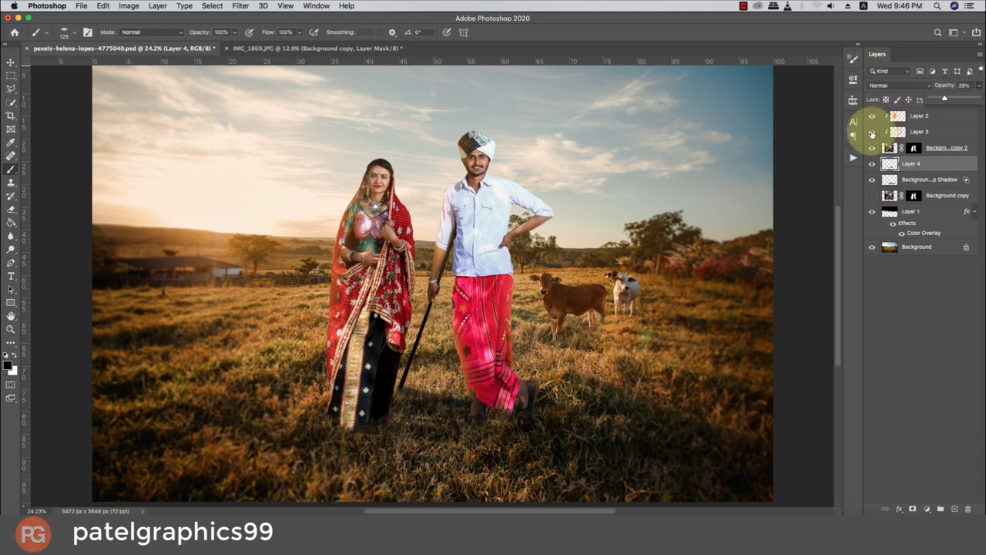
# Trim the painted shadow beside the woman's stick with a small soft eraser
pyautogui.press('w')
pyautogui.press('e')
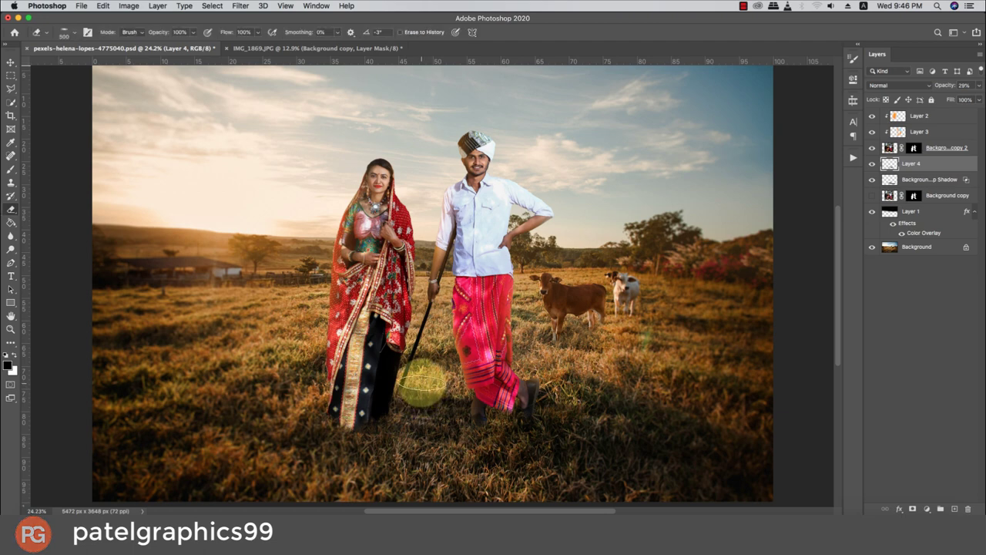
pyautogui.rightClick(431, 348)
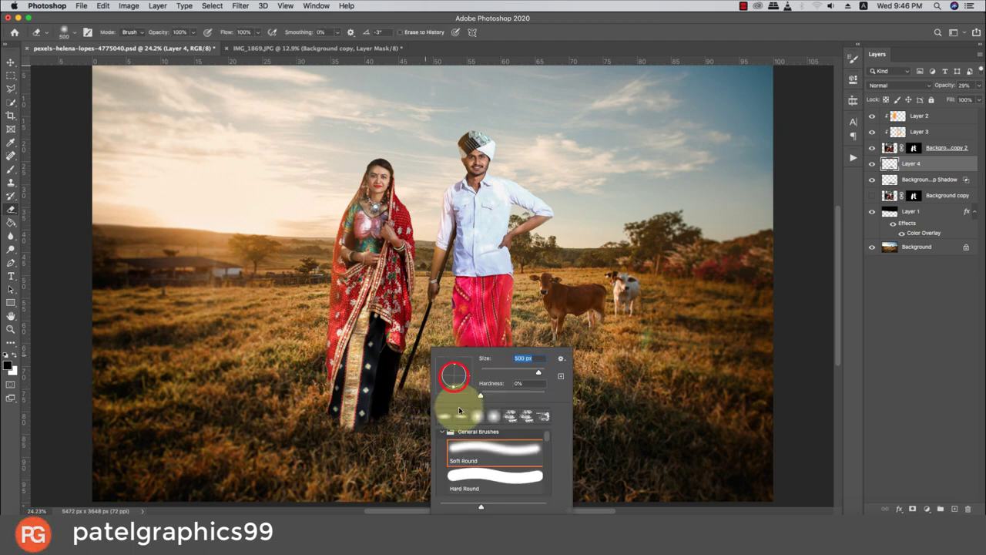
pyautogui.click(493, 42)
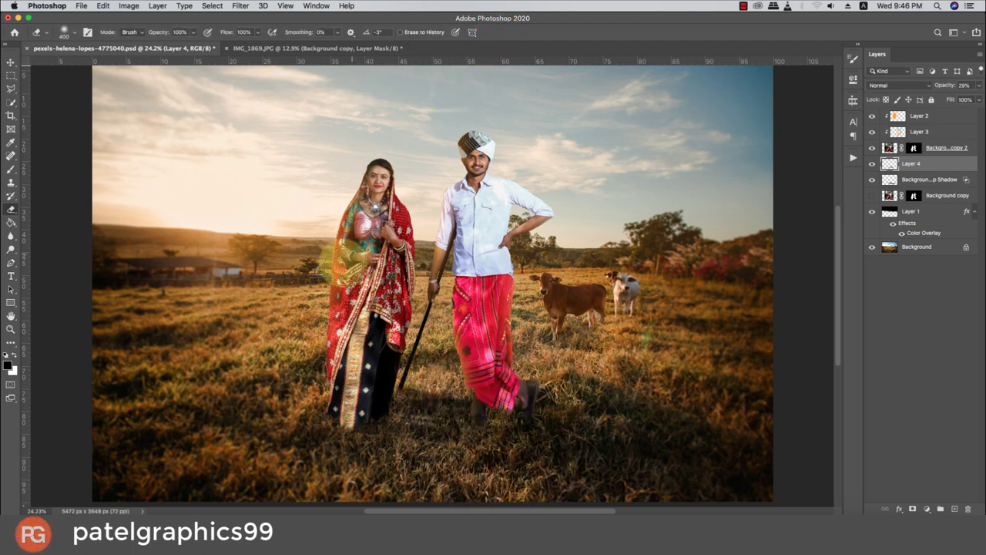
pyautogui.press('[')
pyautogui.press('[')
pyautogui.press('[')
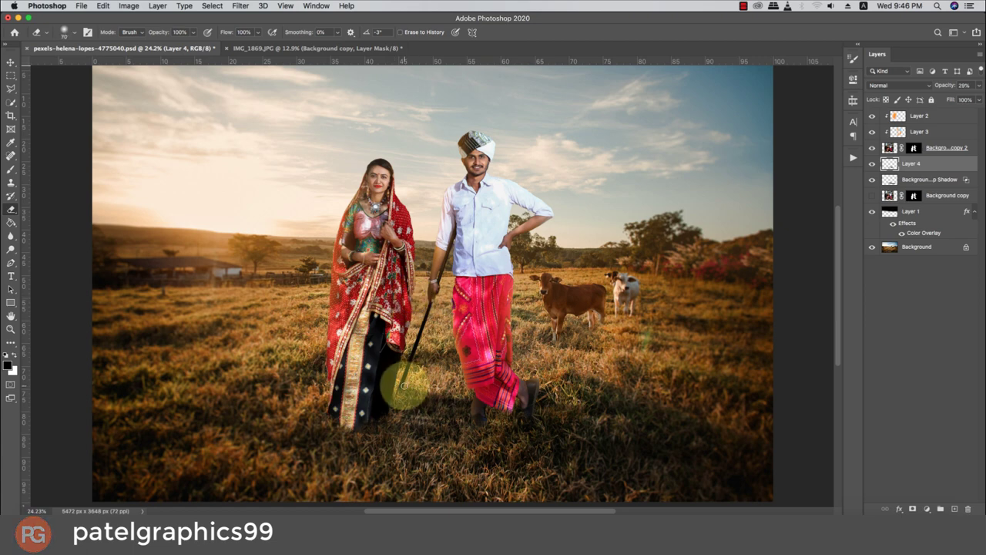
pyautogui.click(404, 385)
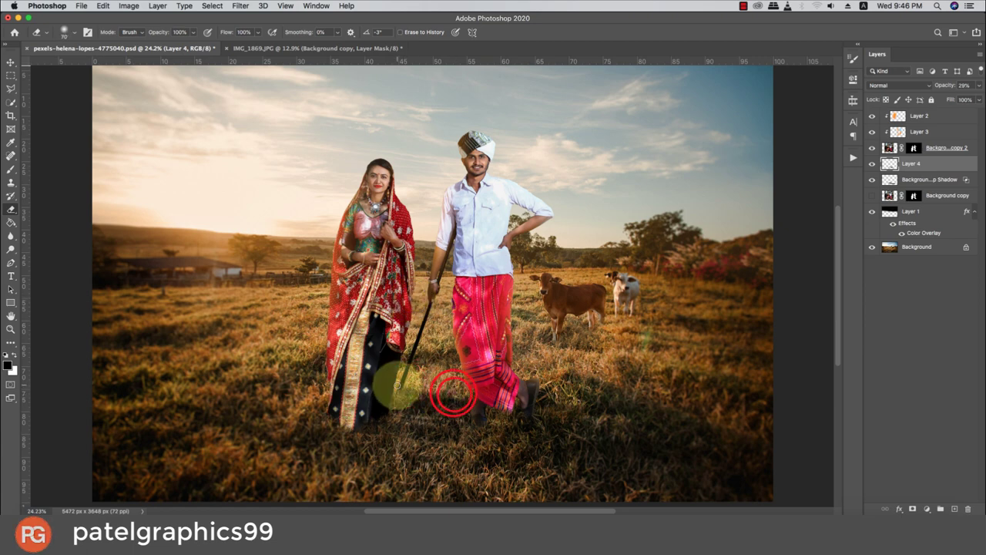
# Bring up the Layers panel's list of adjustment layers
pyautogui.scroll(-5, 424, 362)
pyautogui.scroll(5, 423, 352)
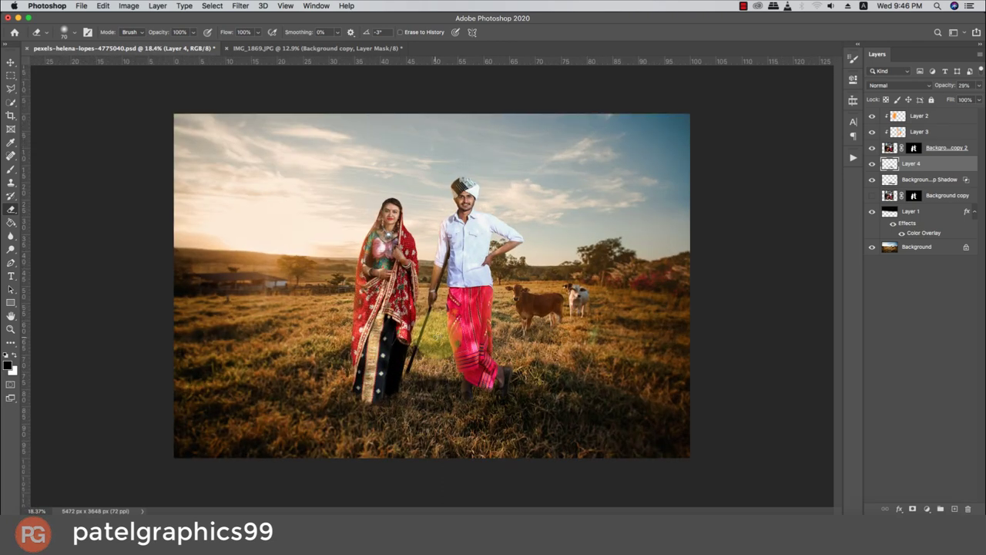
pyautogui.scroll(1, 458, 317)
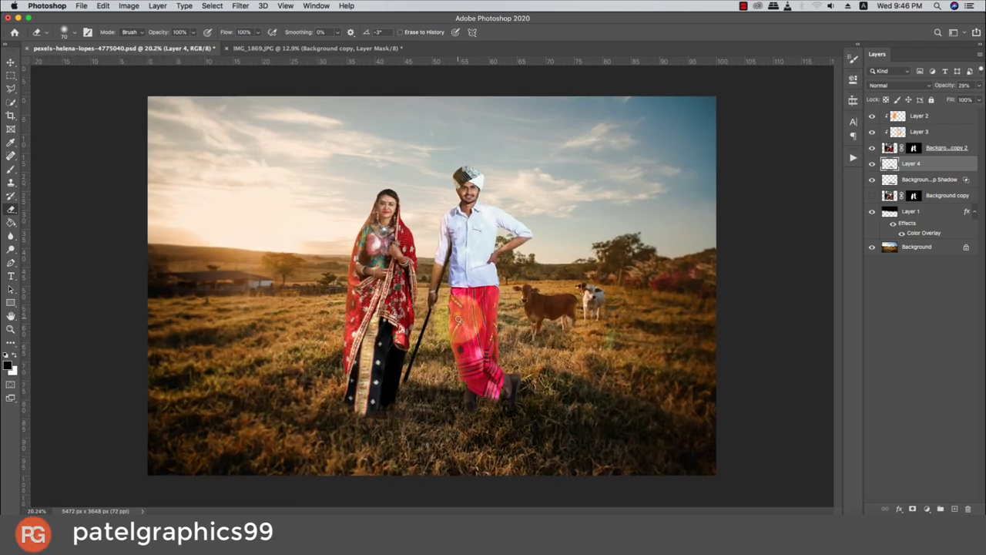
pyautogui.click(927, 508)
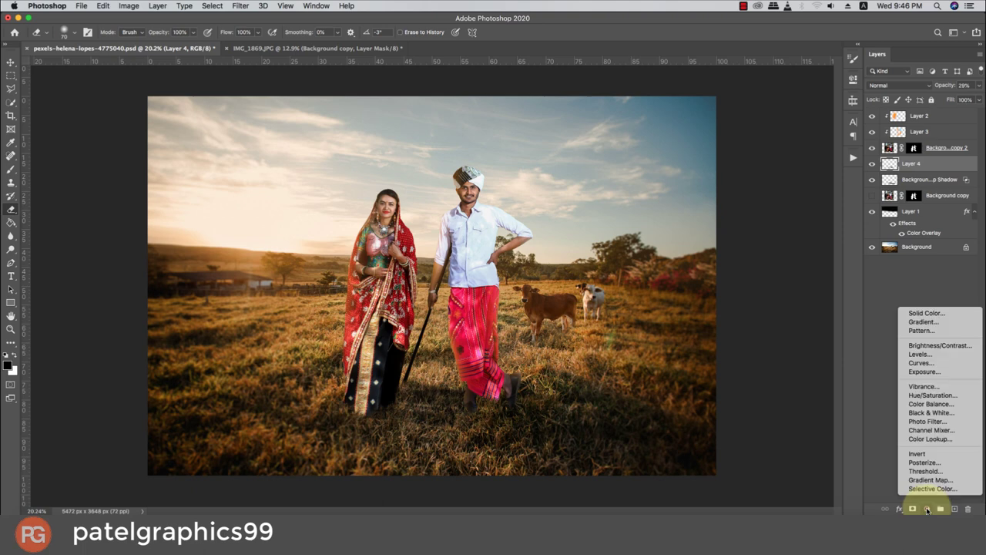
# Add a Color Lookup layer using FallColors.look, move it to the stack's top, and lower its opacity
pyautogui.click(922, 439)
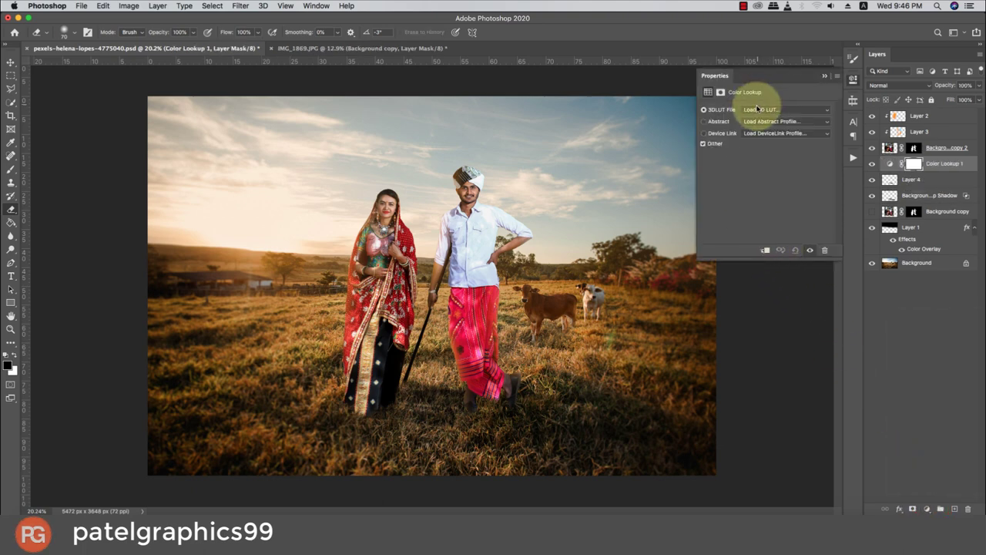
pyautogui.click(755, 109)
pyautogui.click(760, 211)
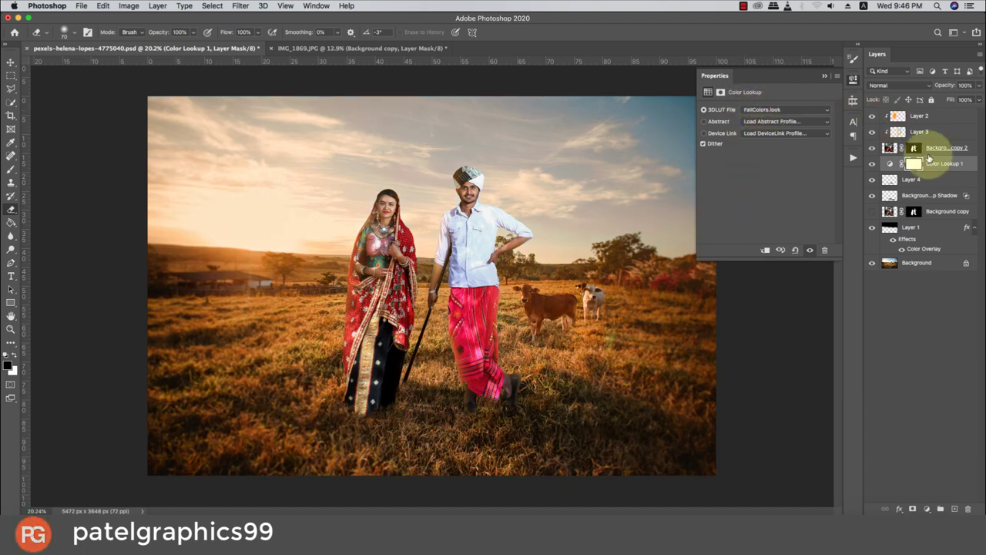
pyautogui.moveTo(939, 162); pyautogui.dragTo(933, 111)
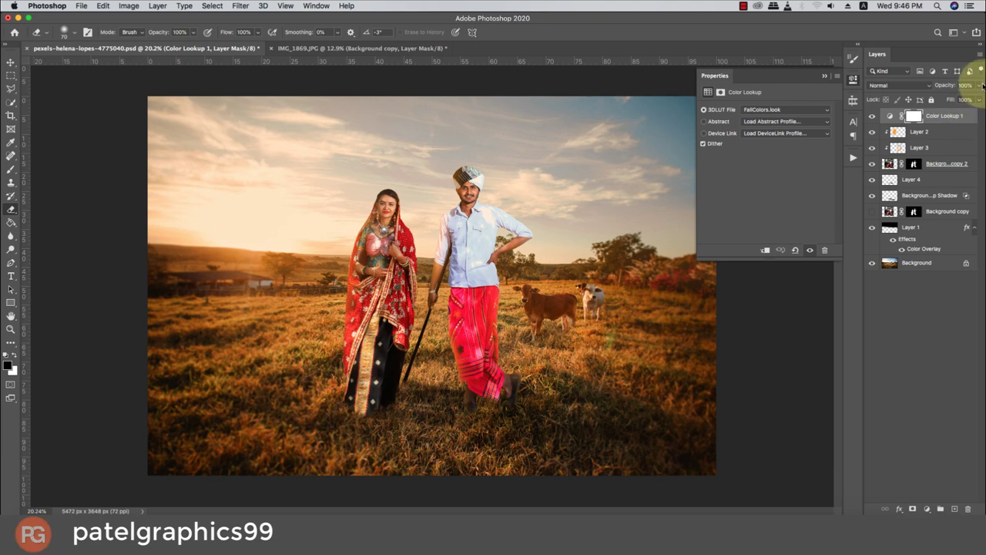
pyautogui.click(979, 84)
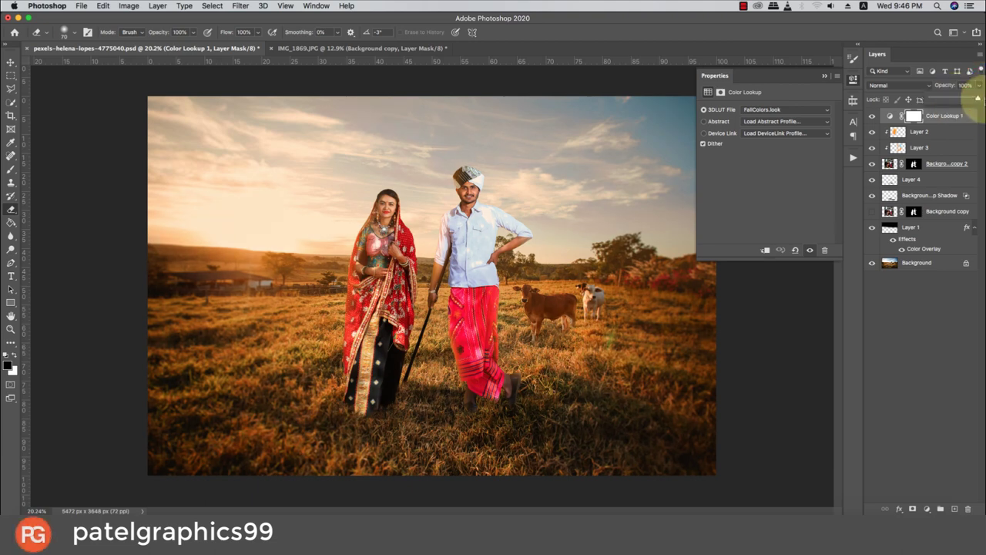
pyautogui.moveTo(978, 98); pyautogui.dragTo(978, 99)
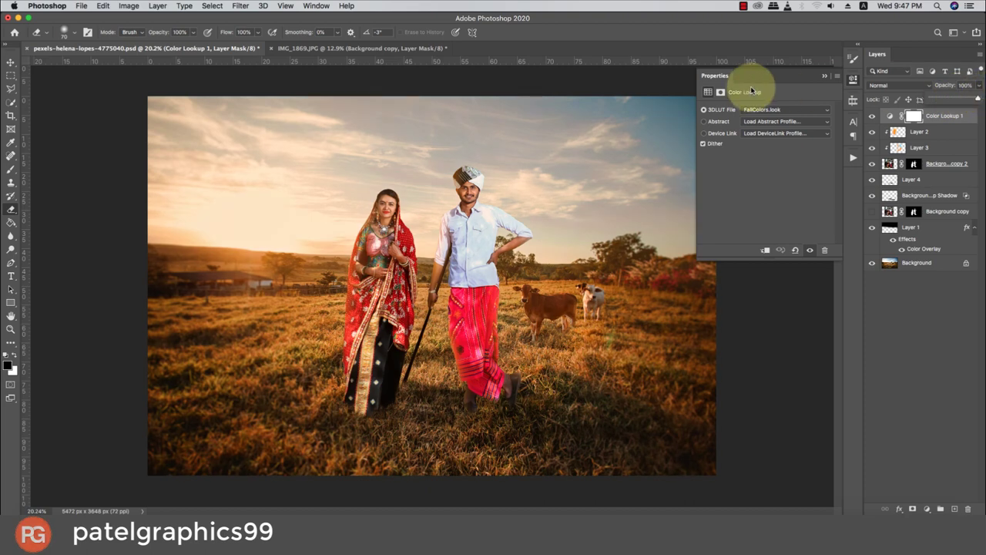
# Try the EdgyAmber, Crisp_Winter, Crisp_Warm, Candlelight, Bleach Bypass and 3Strip lookups, weakening EdgyAmber's opacity
pyautogui.click(757, 108)
pyautogui.click(756, 99)
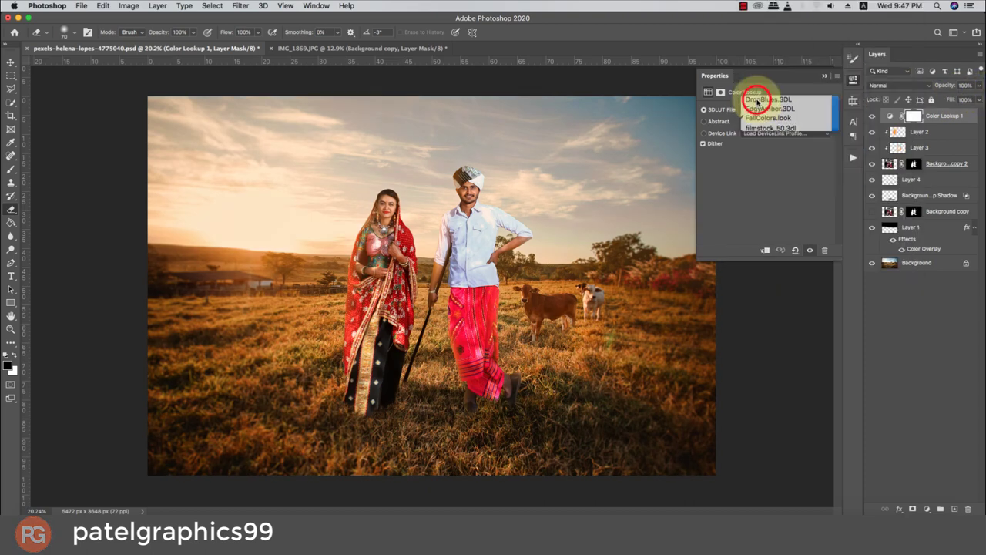
pyautogui.click(757, 109)
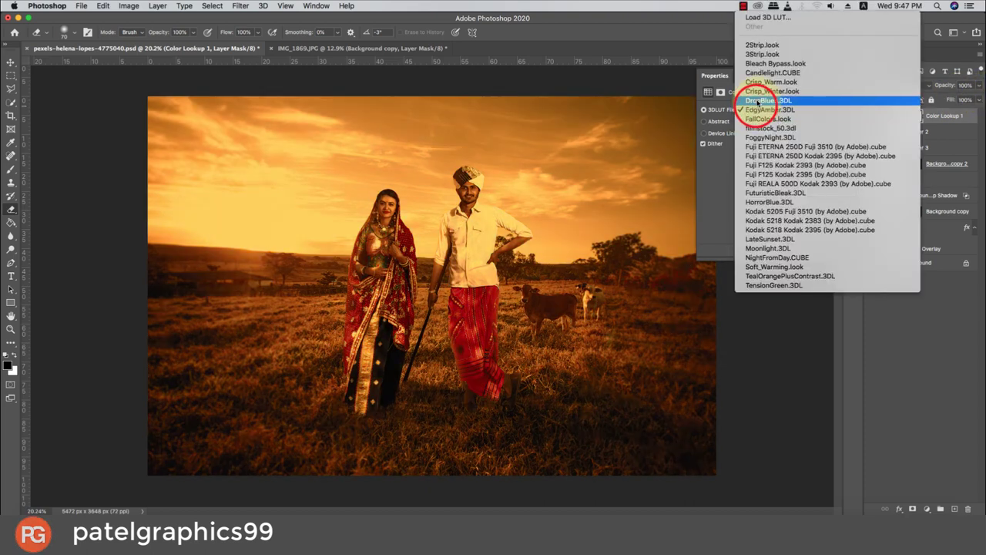
pyautogui.click(757, 101)
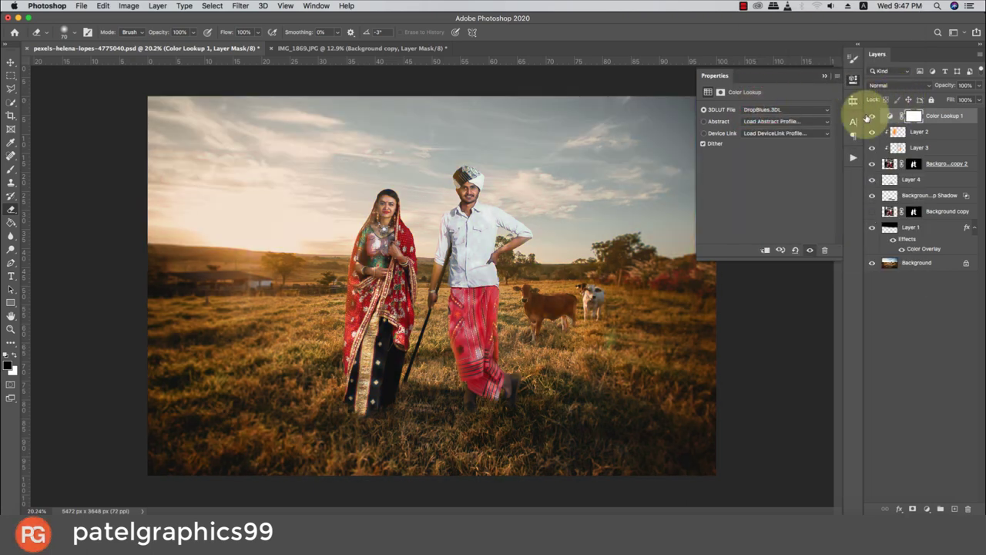
pyautogui.click(870, 116)
pyautogui.click(754, 108)
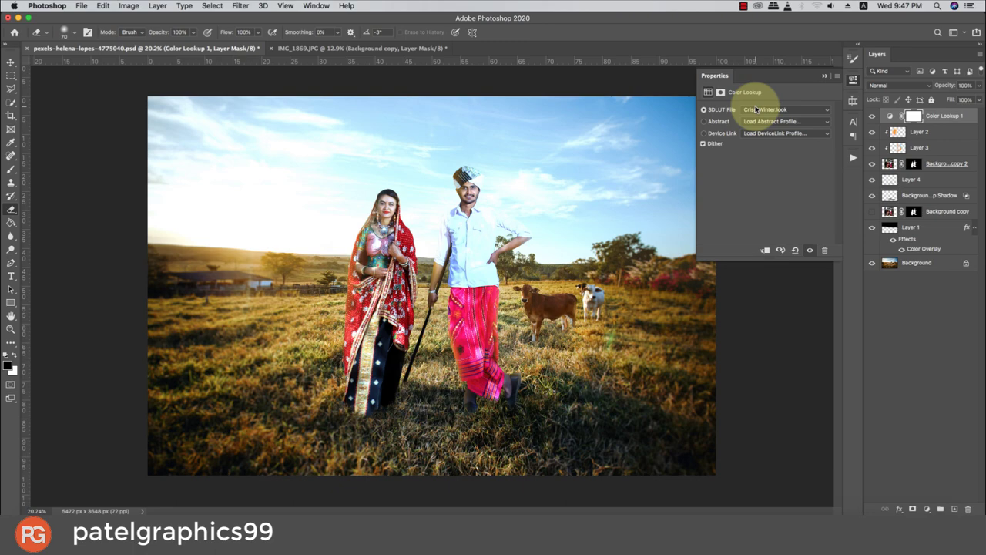
pyautogui.click(755, 109)
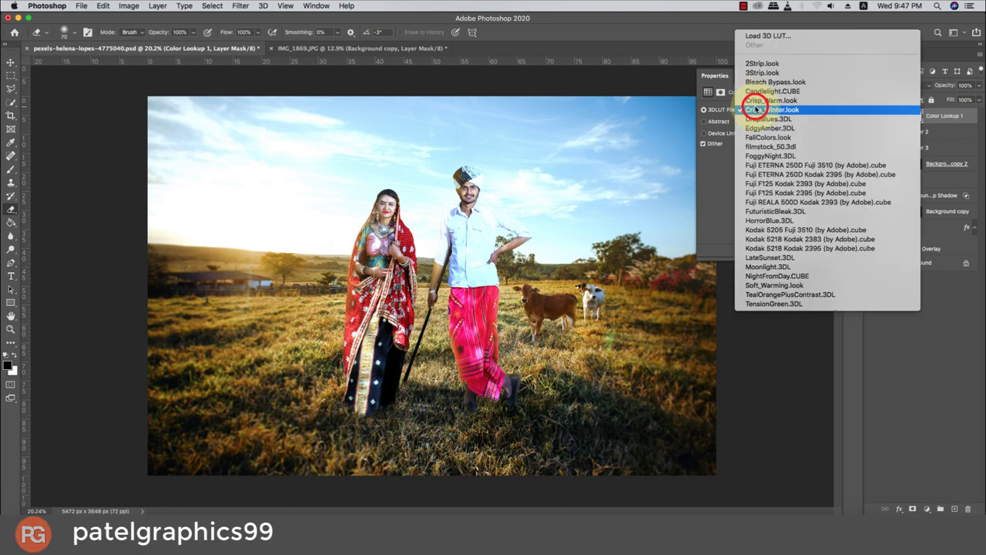
pyautogui.click(755, 101)
pyautogui.click(756, 109)
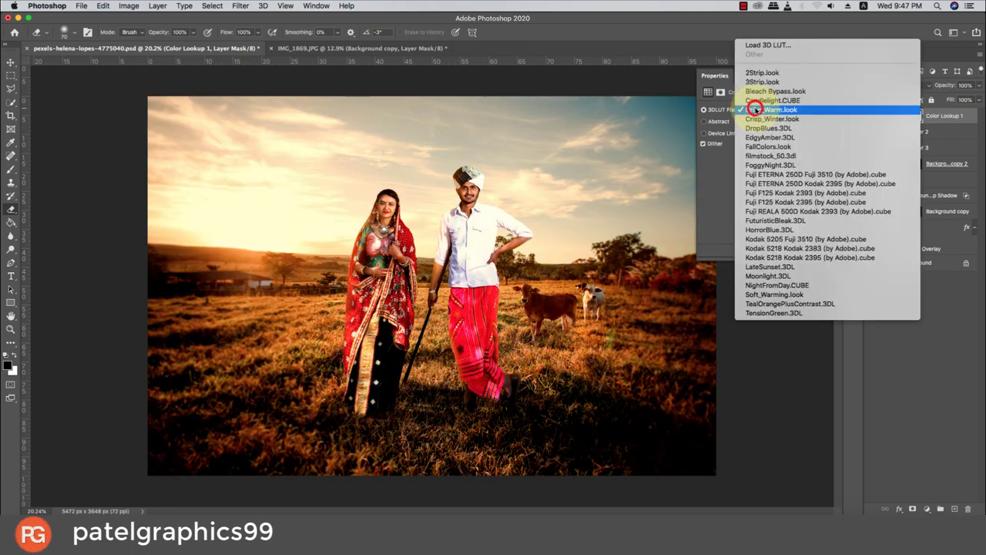
pyautogui.click(755, 101)
pyautogui.click(757, 109)
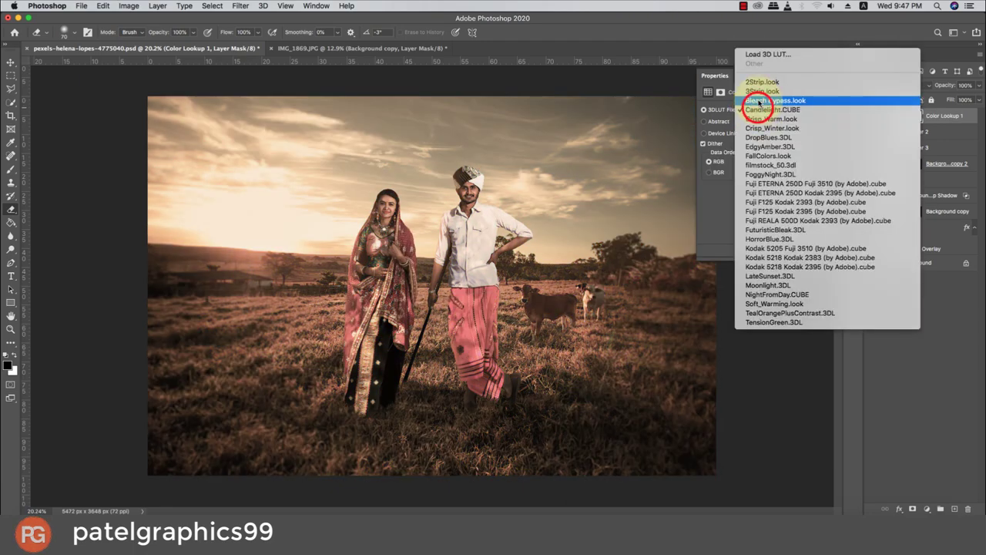
pyautogui.click(755, 109)
pyautogui.click(755, 101)
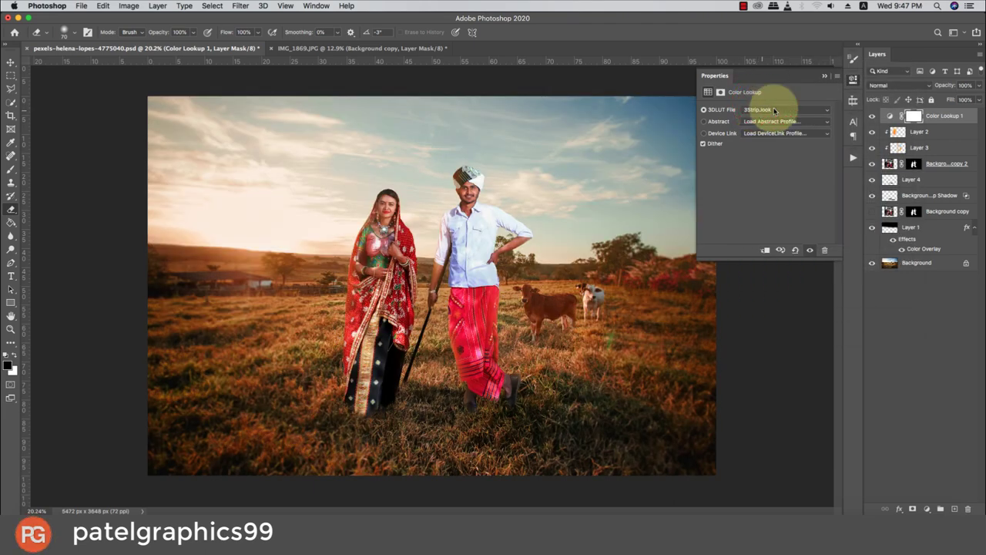
pyautogui.click(872, 118)
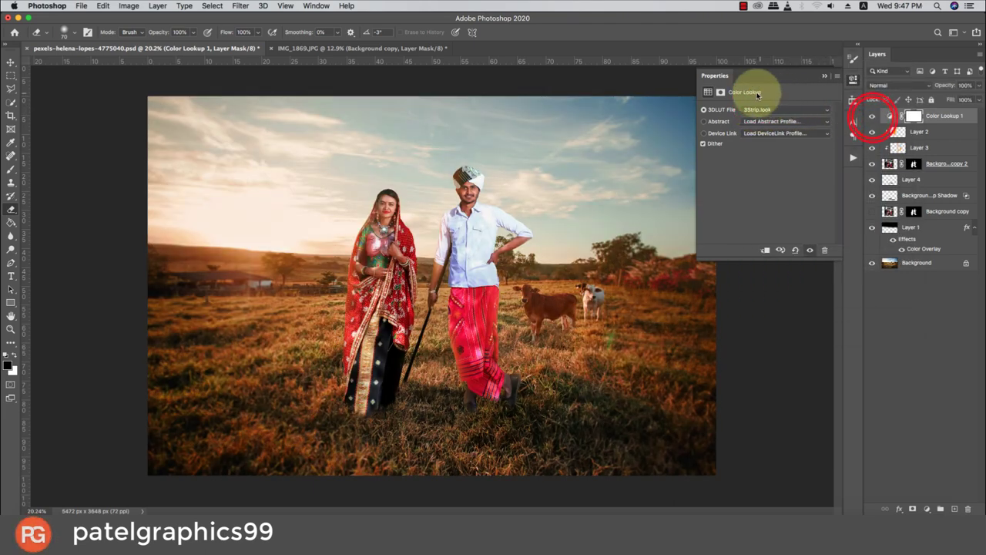
pyautogui.moveTo(751, 110); pyautogui.dragTo(762, 164)
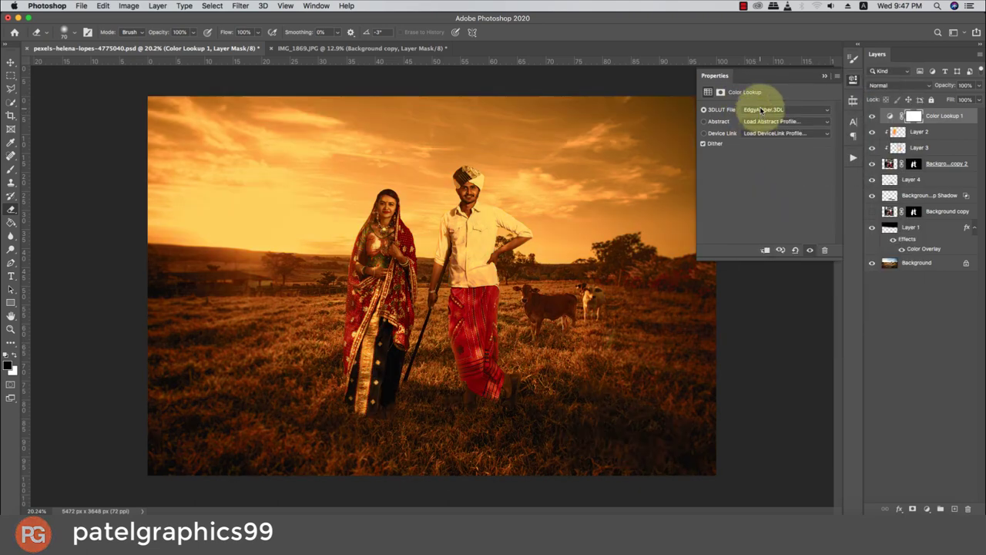
pyautogui.click(950, 99)
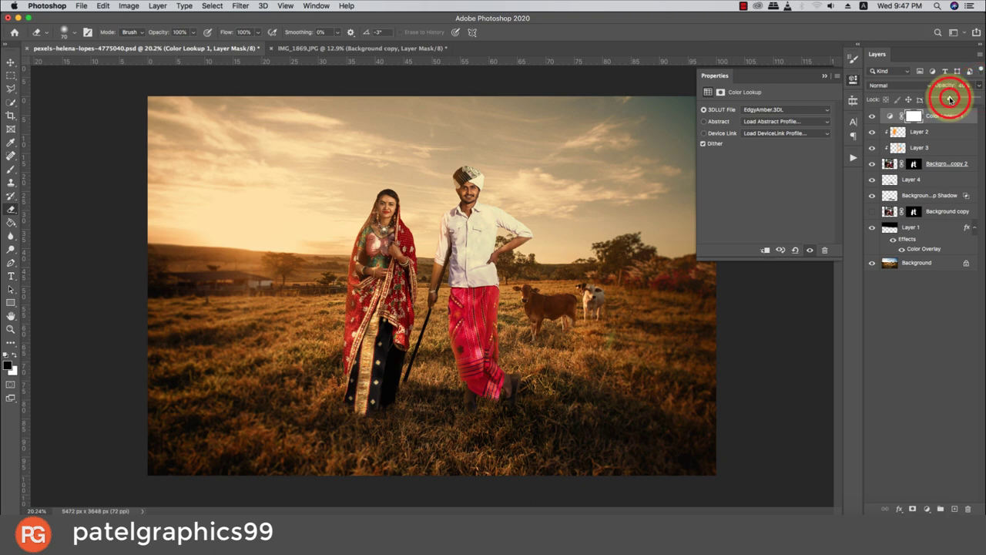
# Try filmstock_50 at reduced opacity, then the FoggyNight and Fuji ETERNA/F125 lookups
pyautogui.click(759, 111)
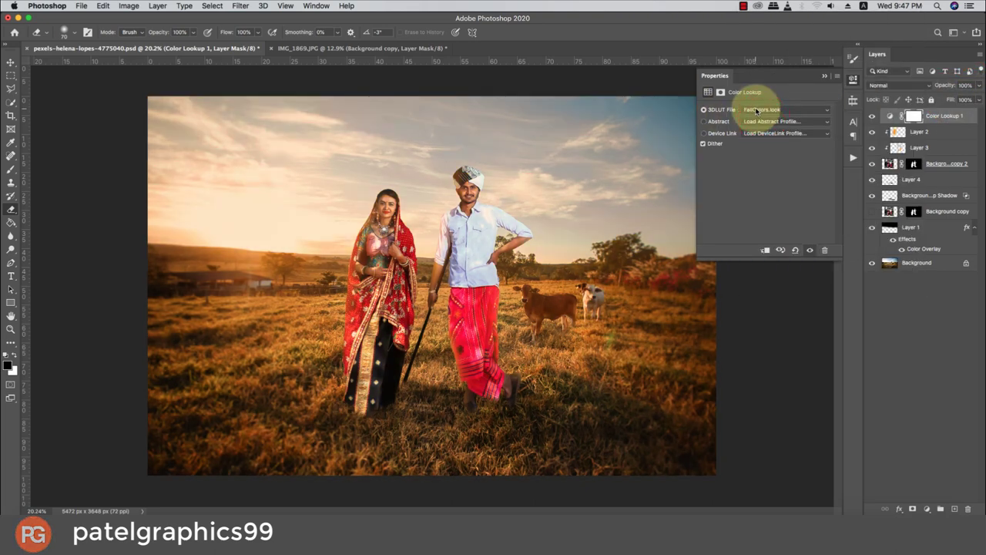
pyautogui.click(756, 111)
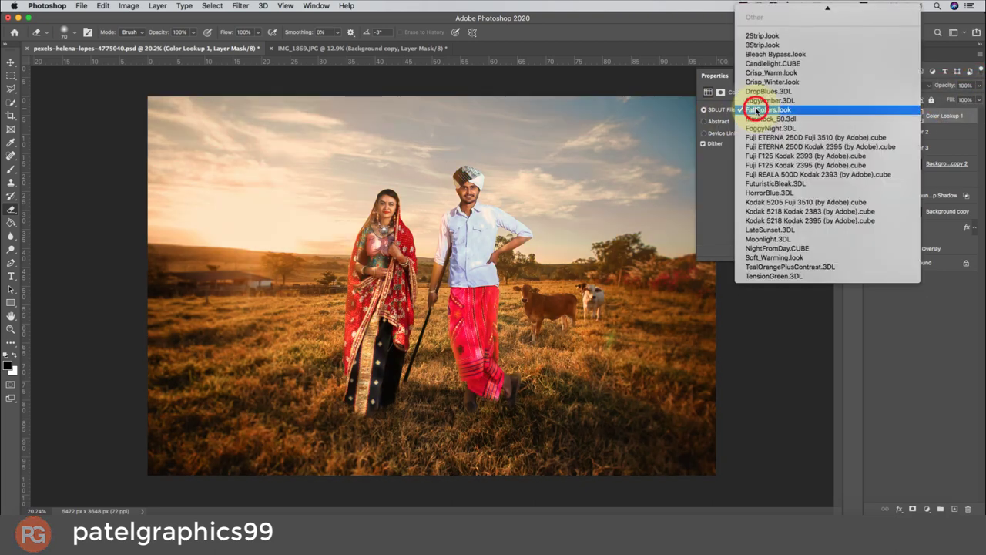
pyautogui.click(750, 115)
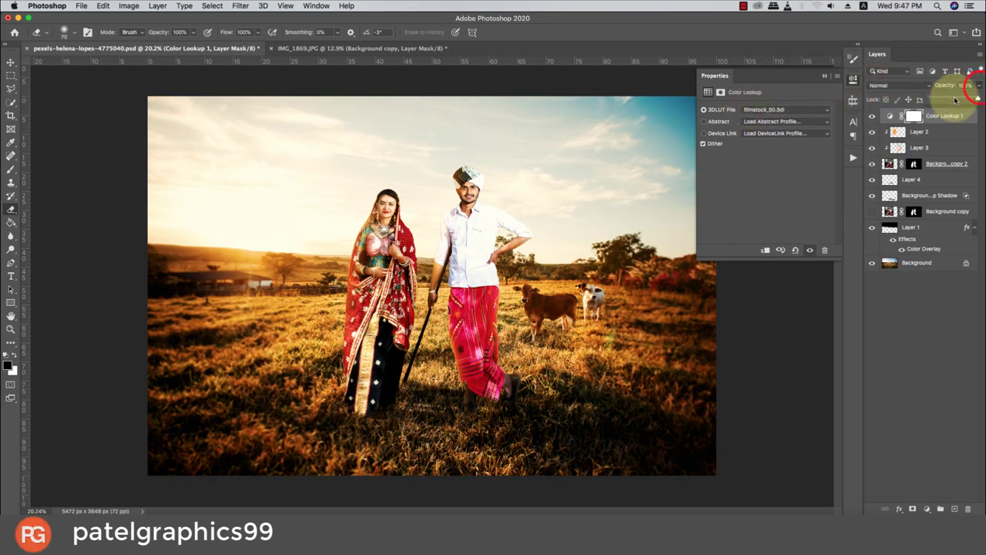
pyautogui.moveTo(978, 98); pyautogui.dragTo(955, 99)
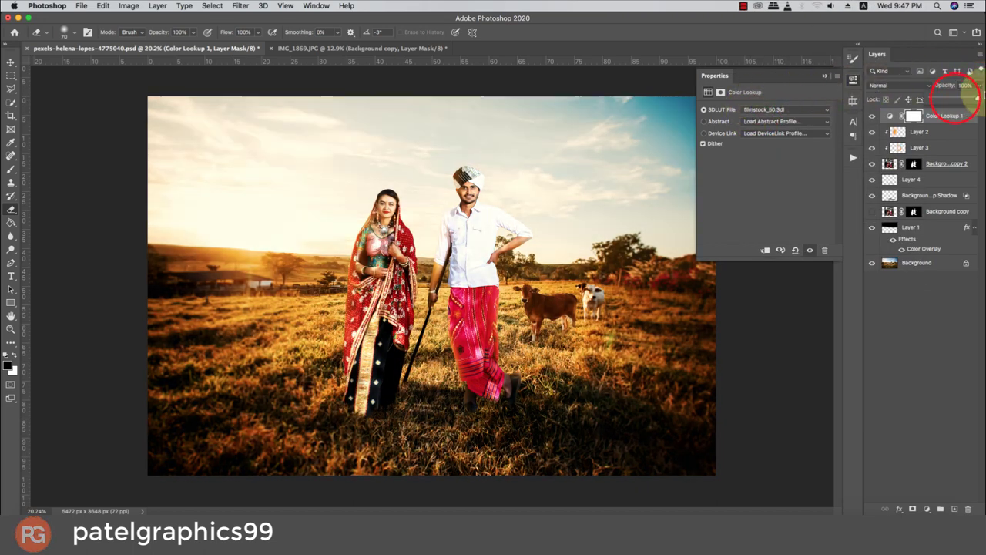
pyautogui.click(777, 108)
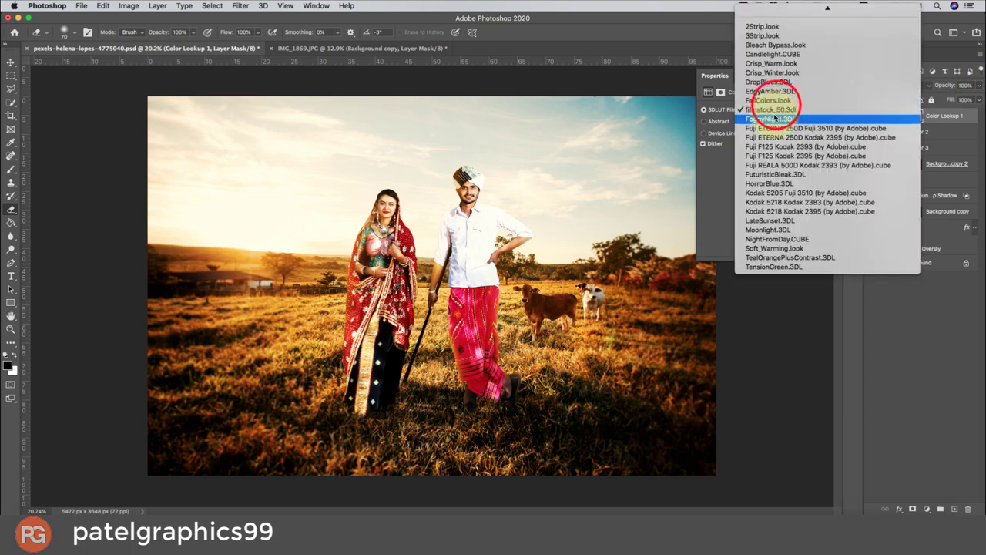
pyautogui.click(773, 116)
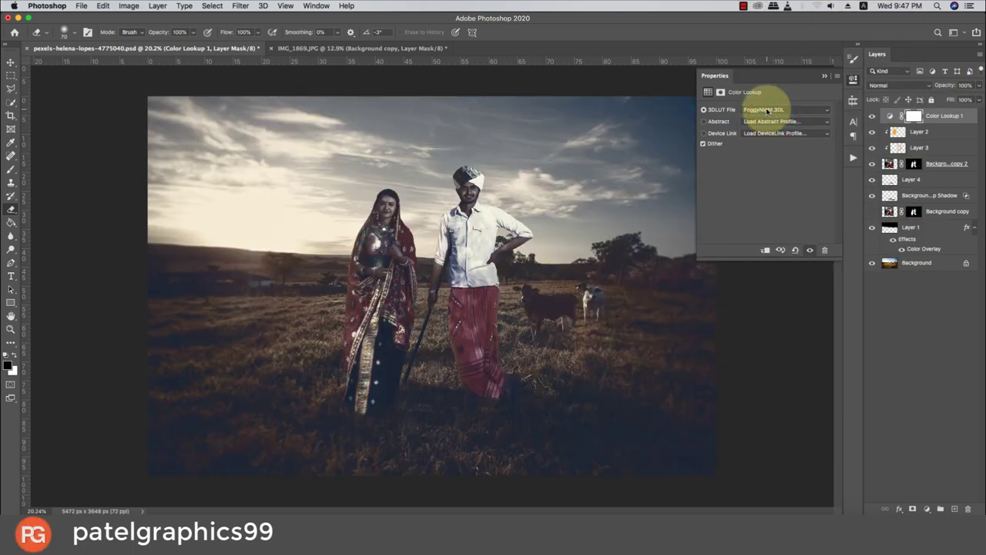
pyautogui.click(767, 112)
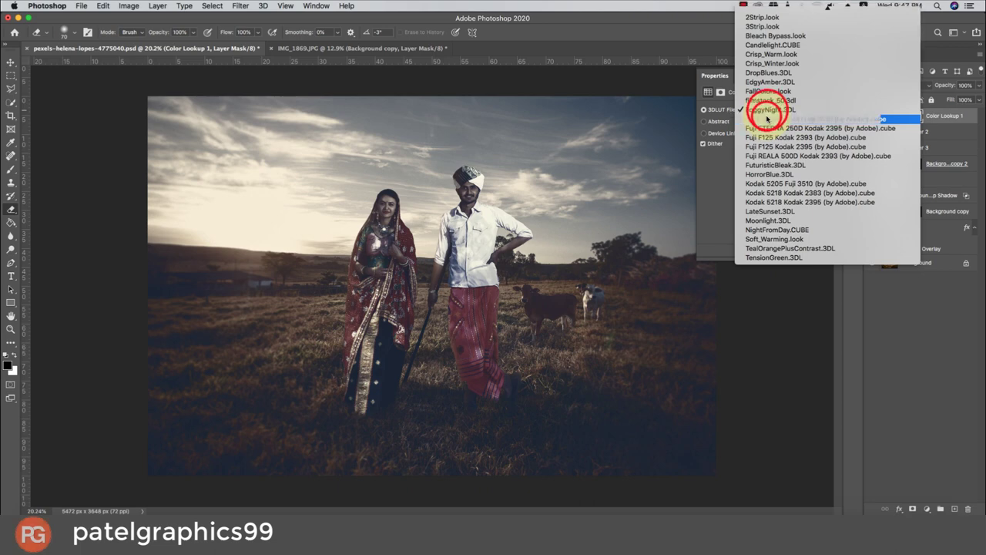
pyautogui.click(766, 118)
pyautogui.click(763, 109)
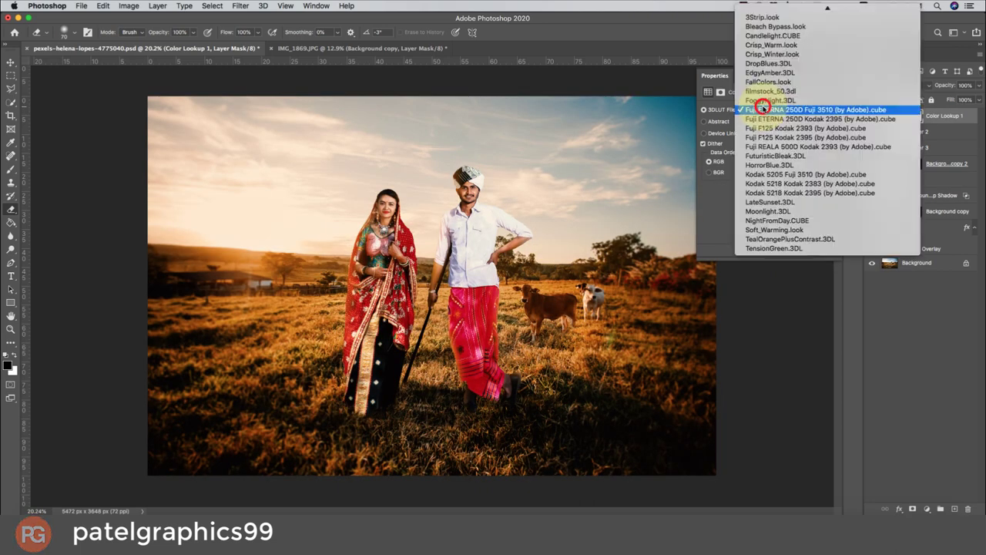
pyautogui.click(761, 110)
pyautogui.click(761, 111)
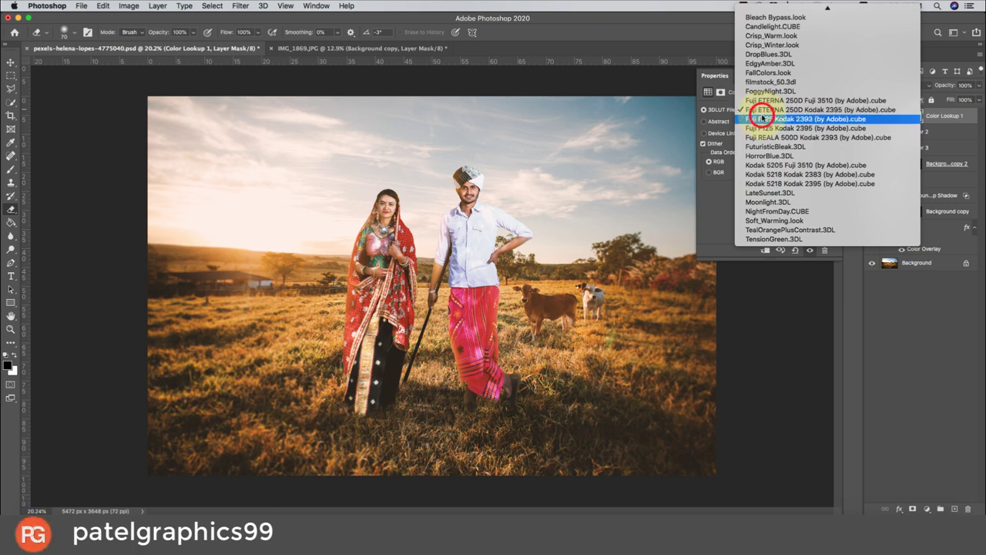
pyautogui.click(761, 119)
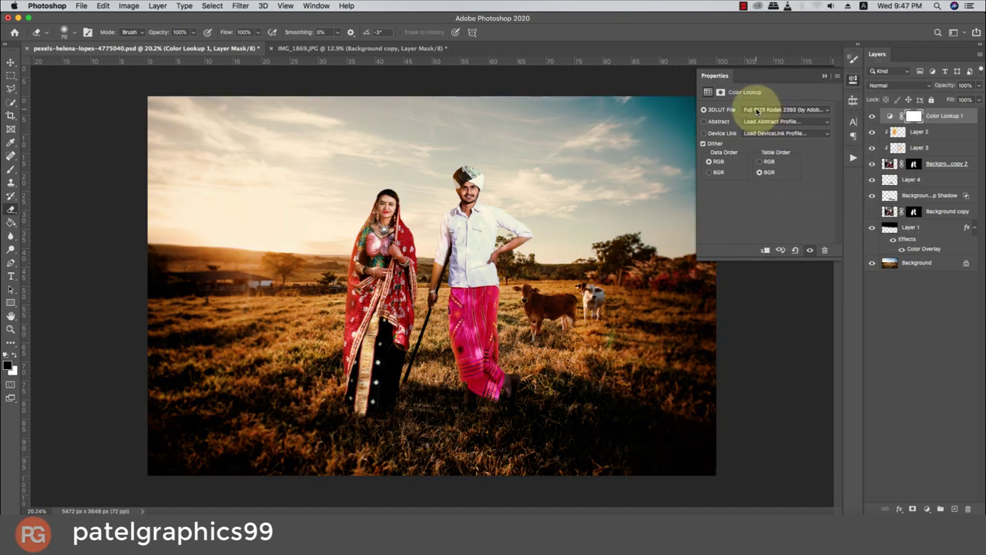
pyautogui.click(758, 110)
pyautogui.click(760, 118)
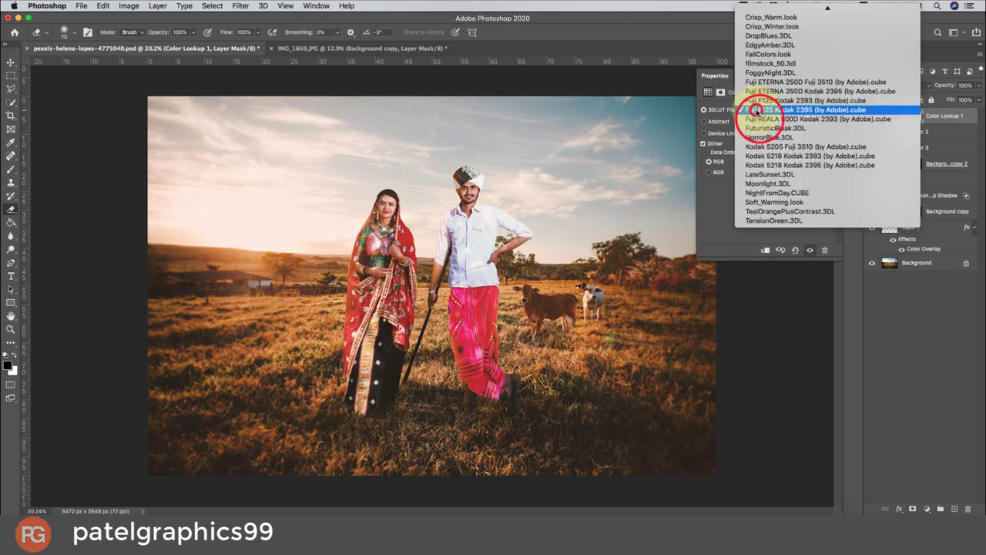
# Try the Fuji REALA, FuturisticBleak, HorrorBlue and Kodak lookups, then settle on LateSunset
pyautogui.click(759, 119)
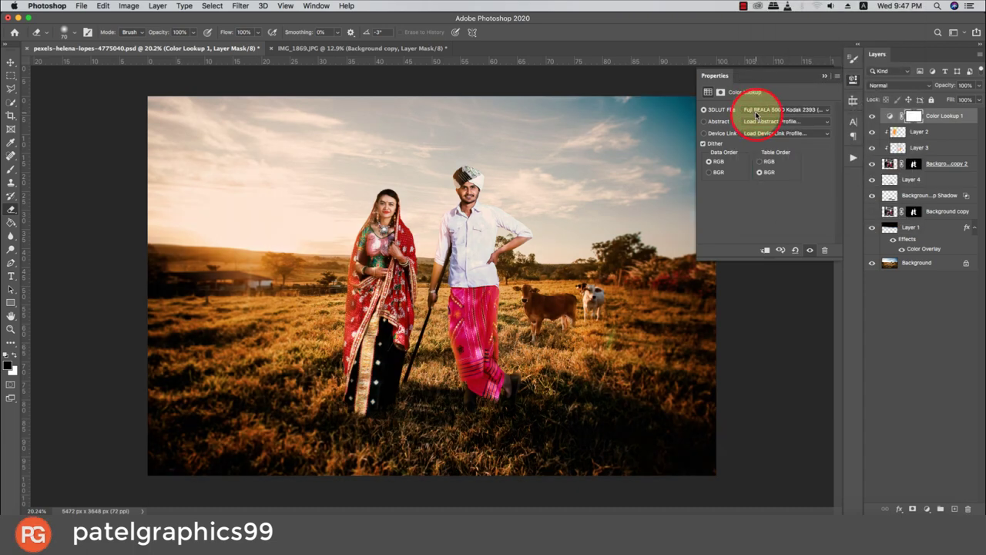
pyautogui.click(755, 111)
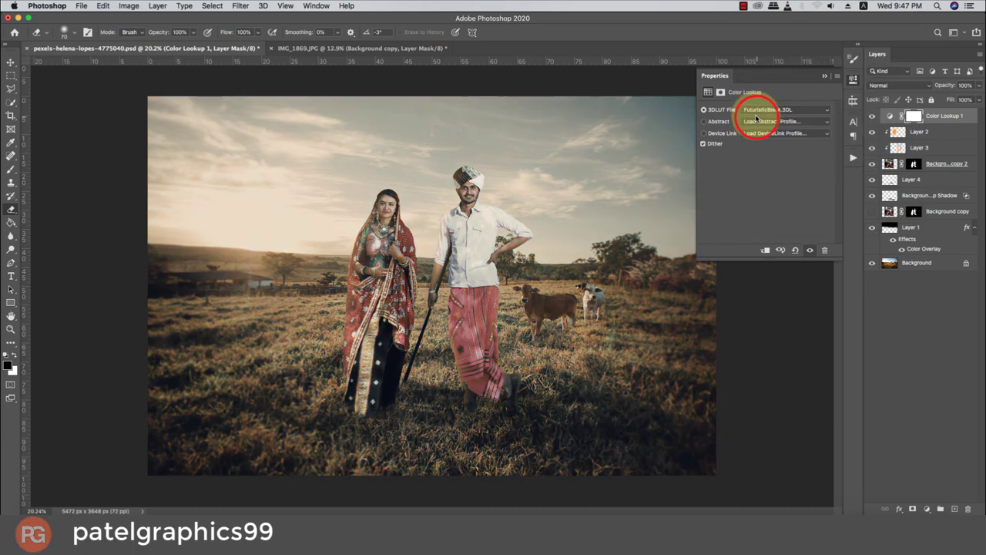
pyautogui.click(753, 111)
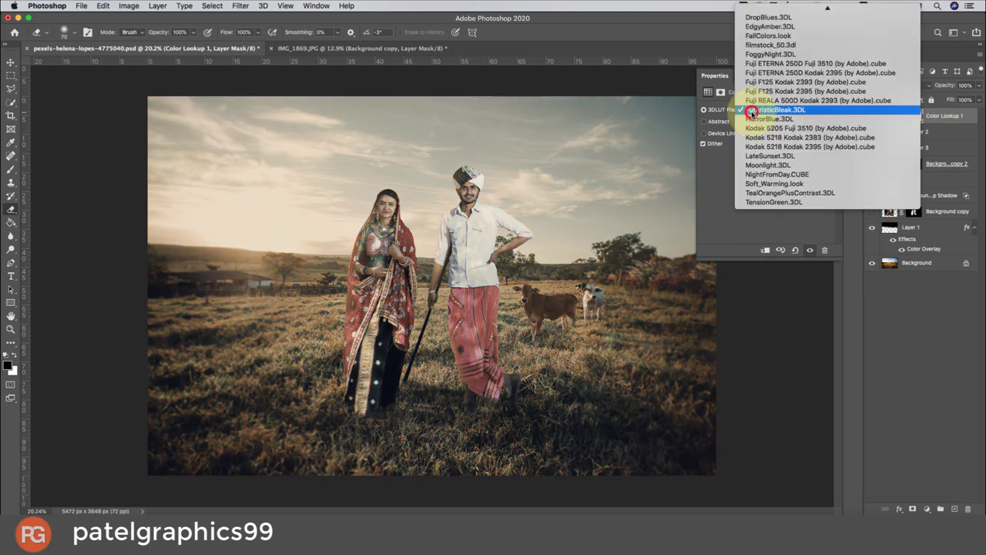
pyautogui.click(756, 118)
pyautogui.click(754, 112)
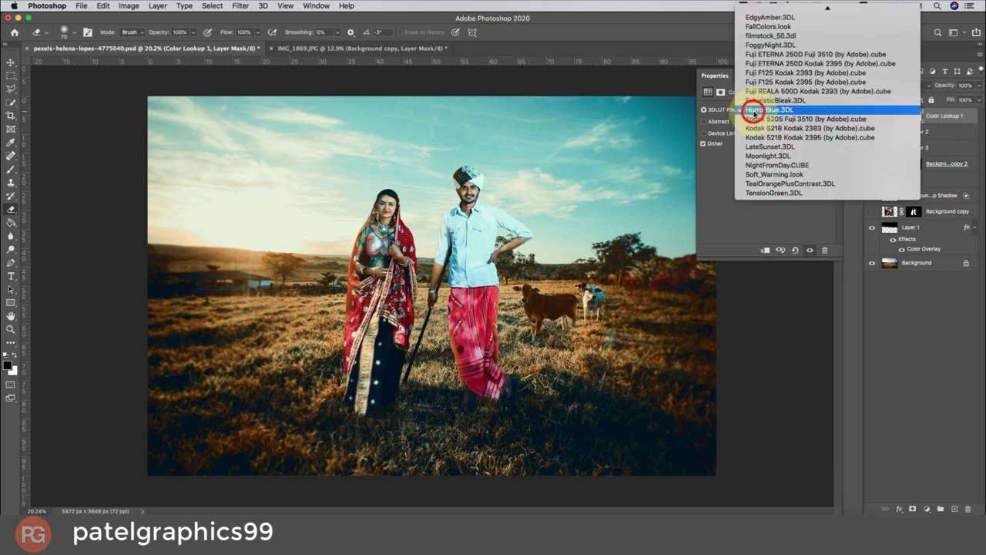
pyautogui.click(755, 118)
pyautogui.click(757, 120)
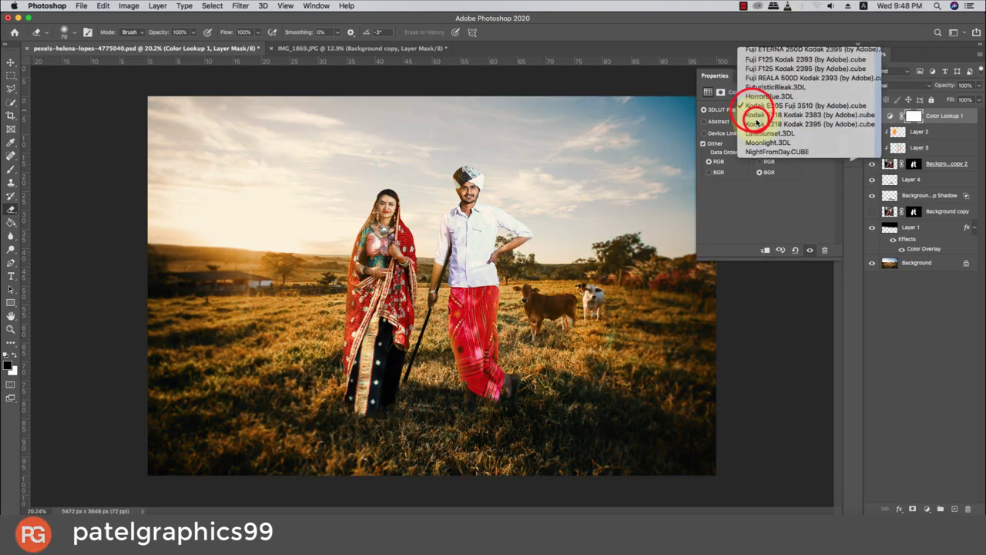
pyautogui.click(755, 114)
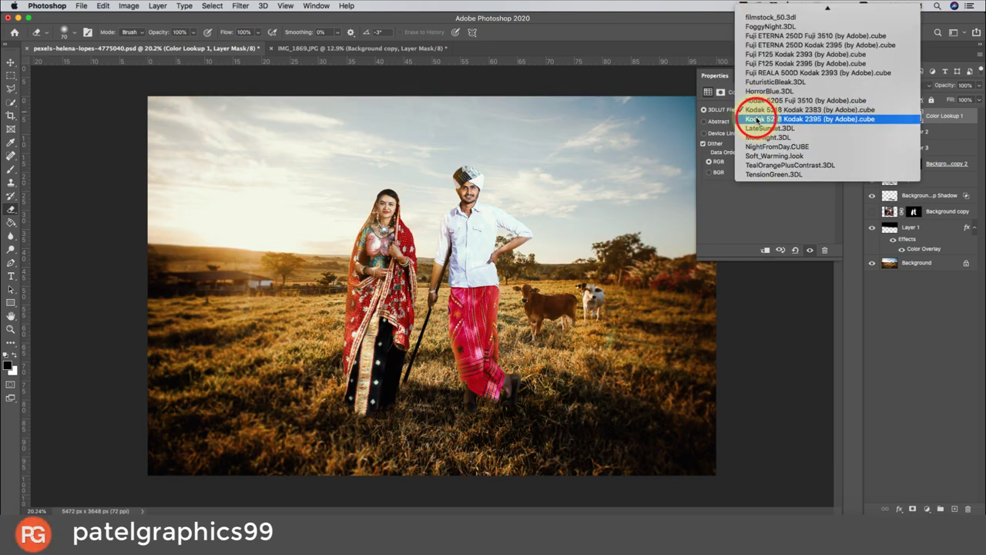
pyautogui.click(757, 120)
pyautogui.click(755, 113)
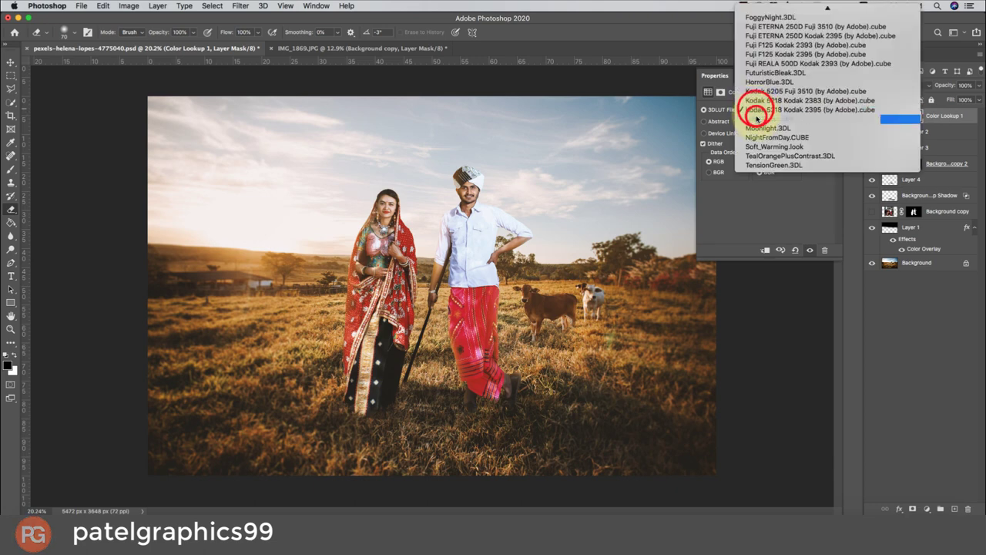
pyautogui.click(757, 119)
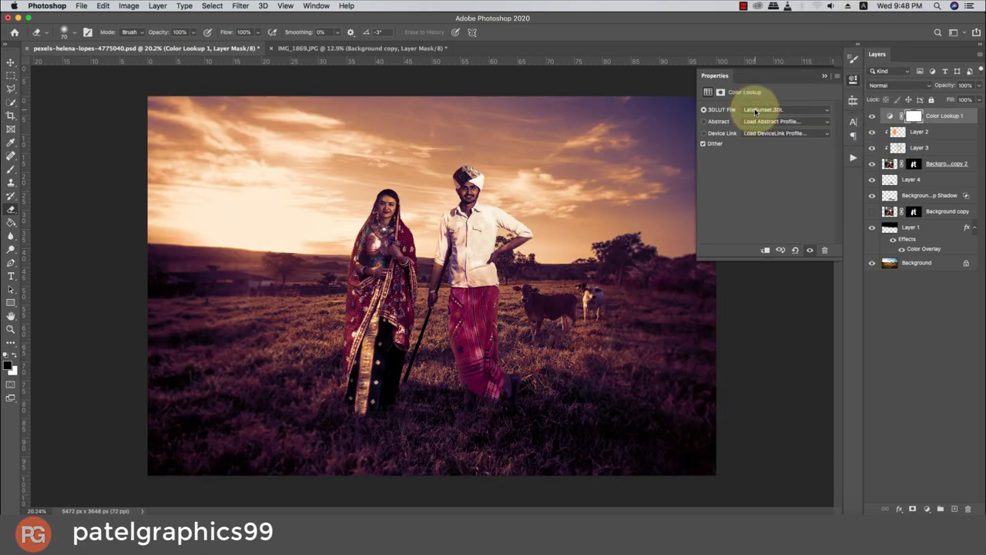
# Keep Normal blending and switch the lookup from Moonlight.3DL to FallColors.look
pyautogui.click(882, 85)
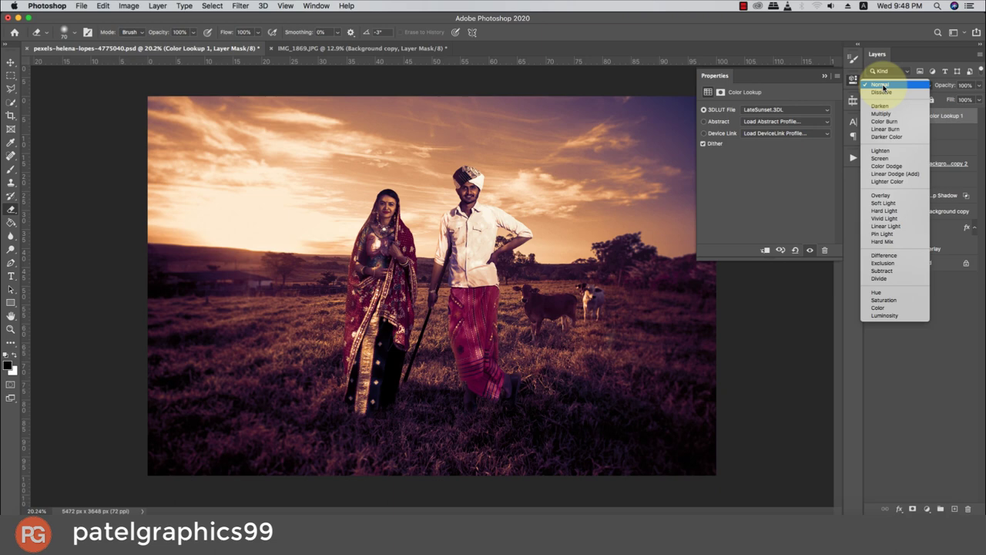
pyautogui.click(880, 84)
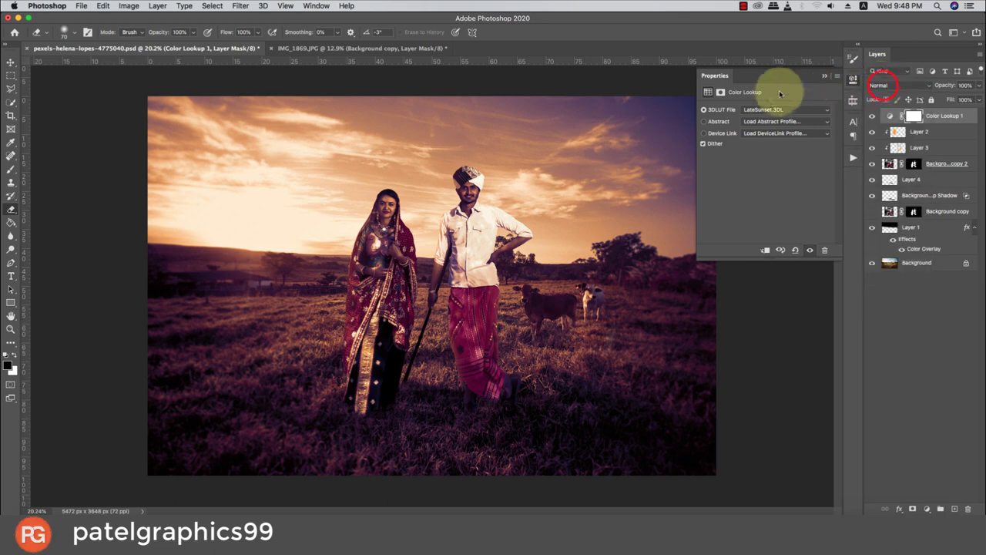
pyautogui.click(761, 109)
pyautogui.click(763, 118)
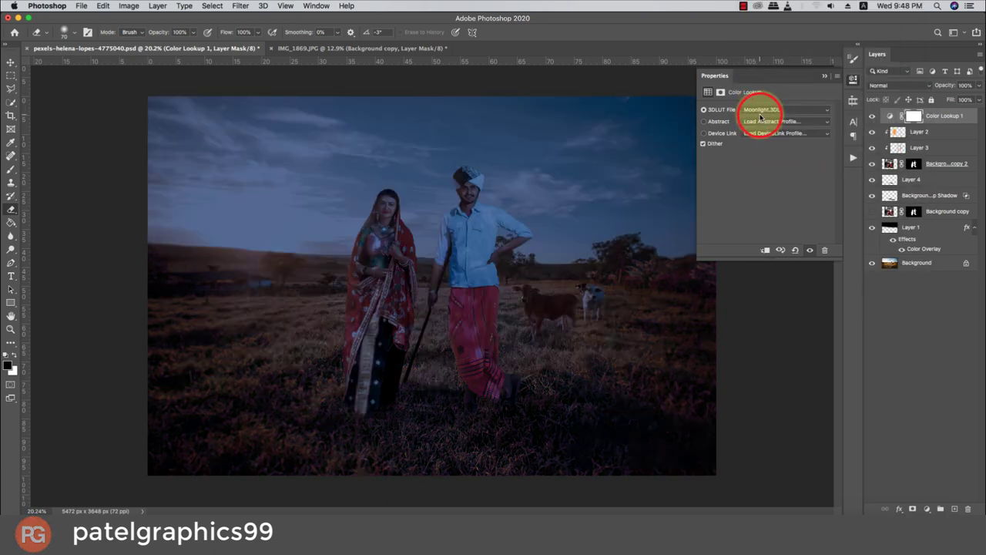
pyautogui.click(760, 114)
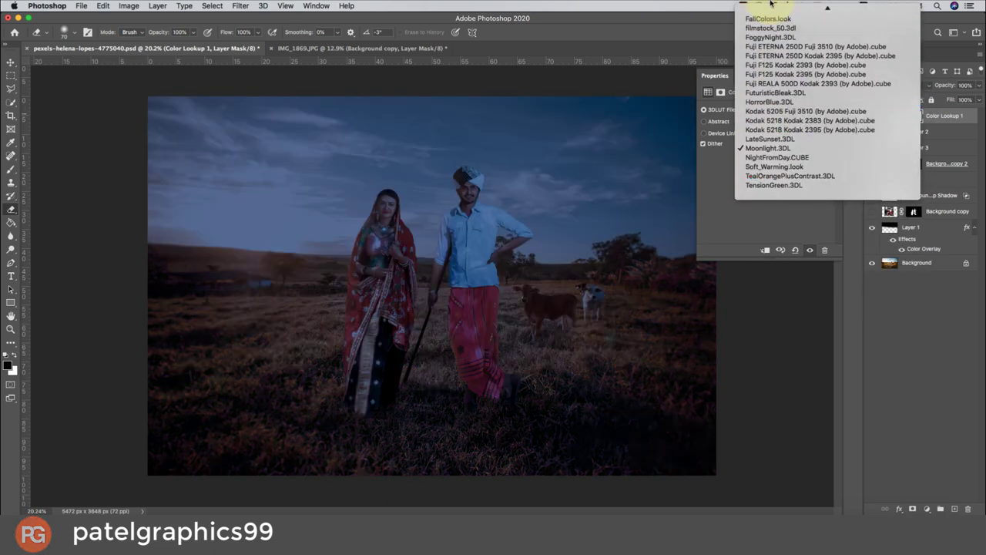
pyautogui.click(764, 110)
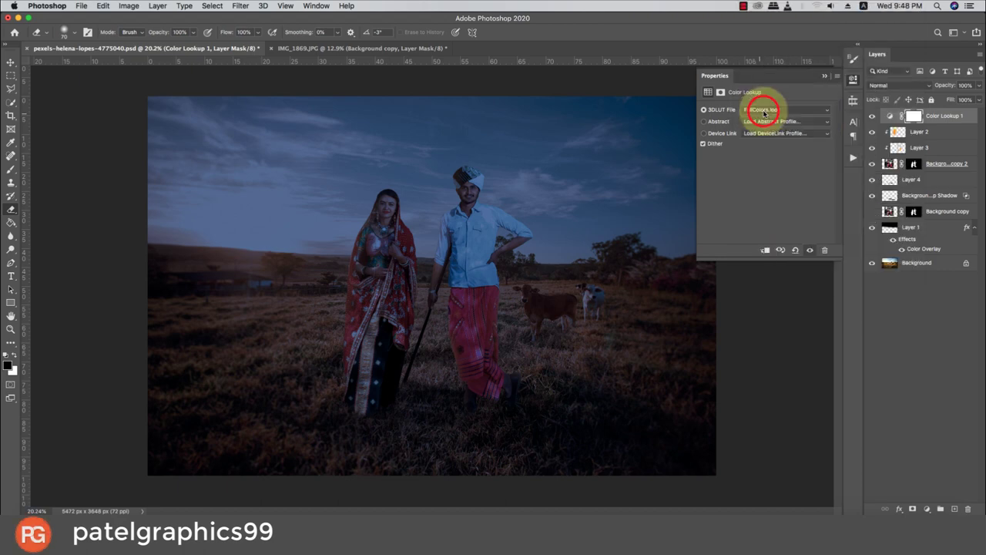
pyautogui.click(978, 85)
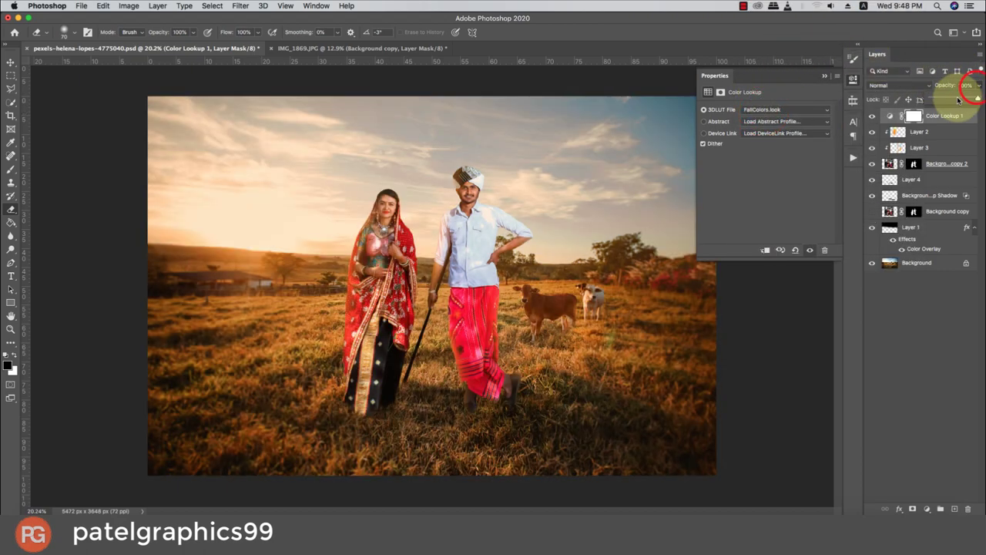
# Set Color Lookup 1 to 59% opacity below Layers 2 and 3, and add new Layer 5 above Layer 2
pyautogui.moveTo(958, 98)
pyautogui.mouseDown()
pyautogui.moveTo(907, 98)
pyautogui.moveTo(962, 99)
pyautogui.moveTo(950, 150)
pyautogui.moveTo(869, 146)
pyautogui.mouseUp()
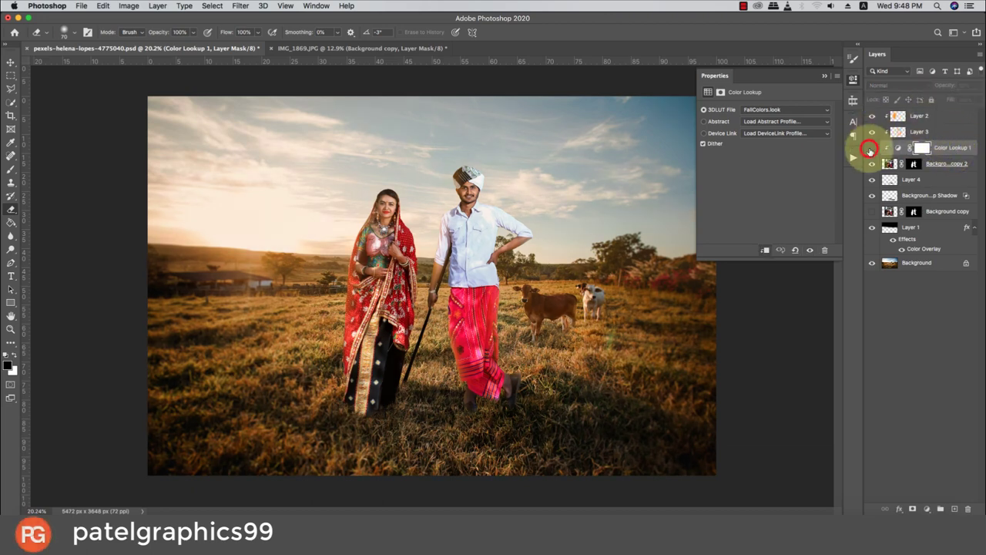
pyautogui.click(869, 147)
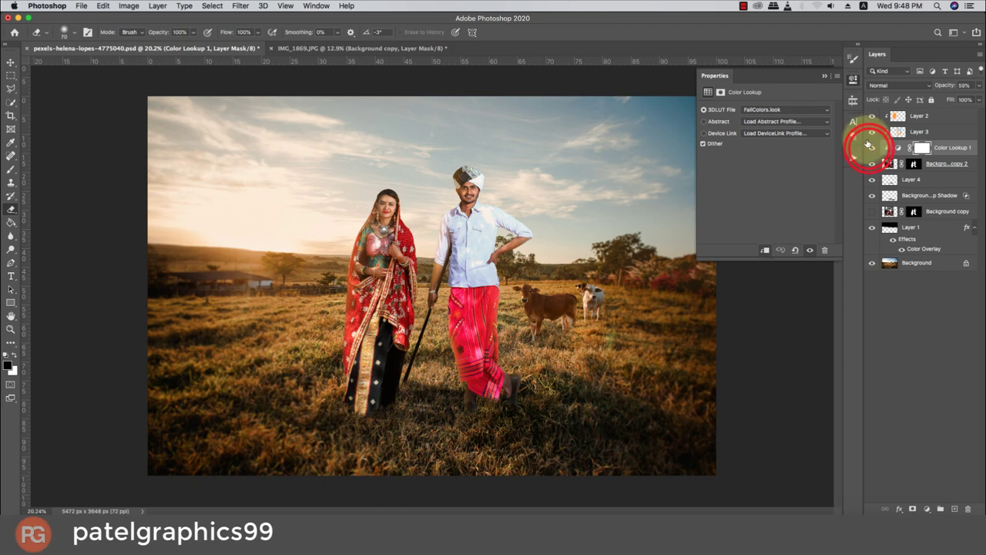
pyautogui.click(928, 115)
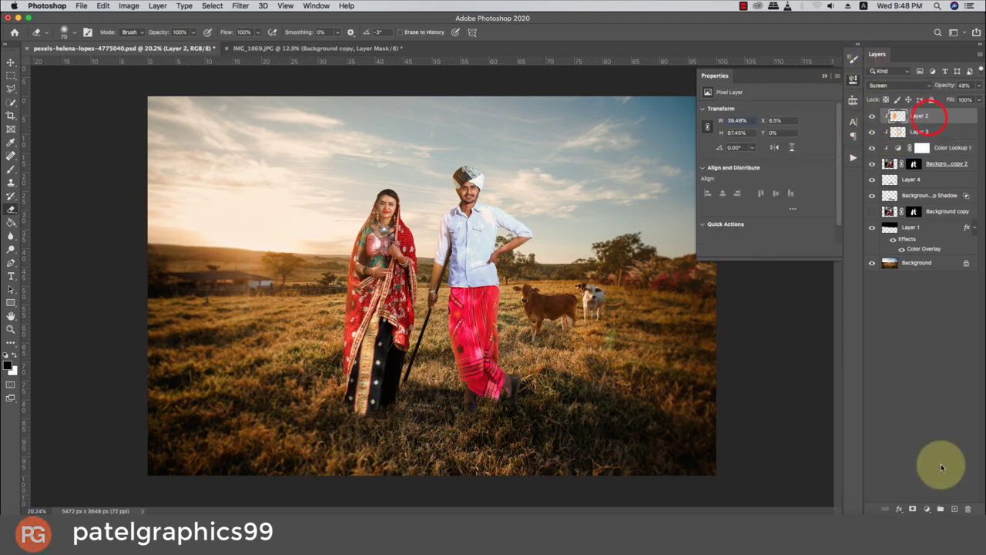
pyautogui.click(954, 508)
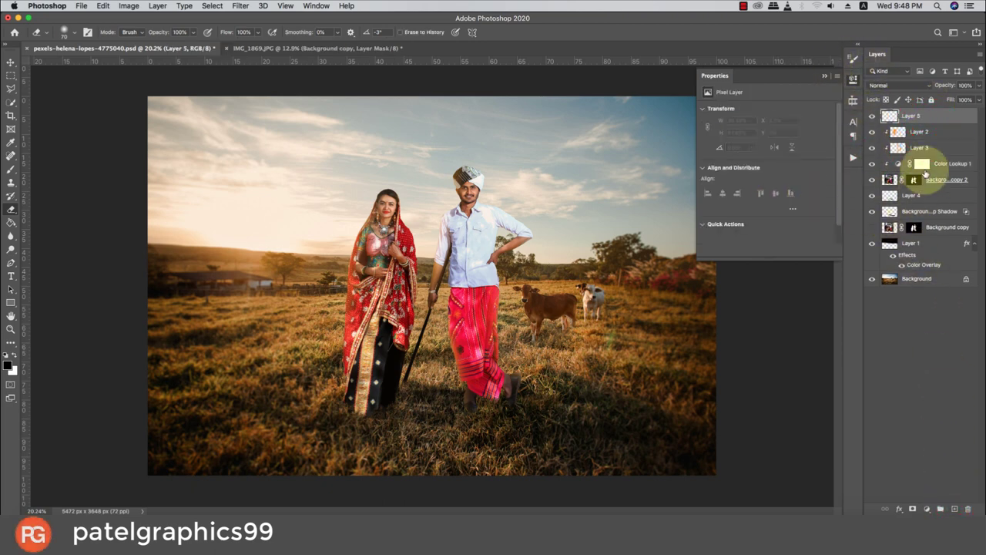
# Stamp a merged copy of the composite onto Layer 5 with Apply Image and collapse the Properties panel
pyautogui.click(129, 6)
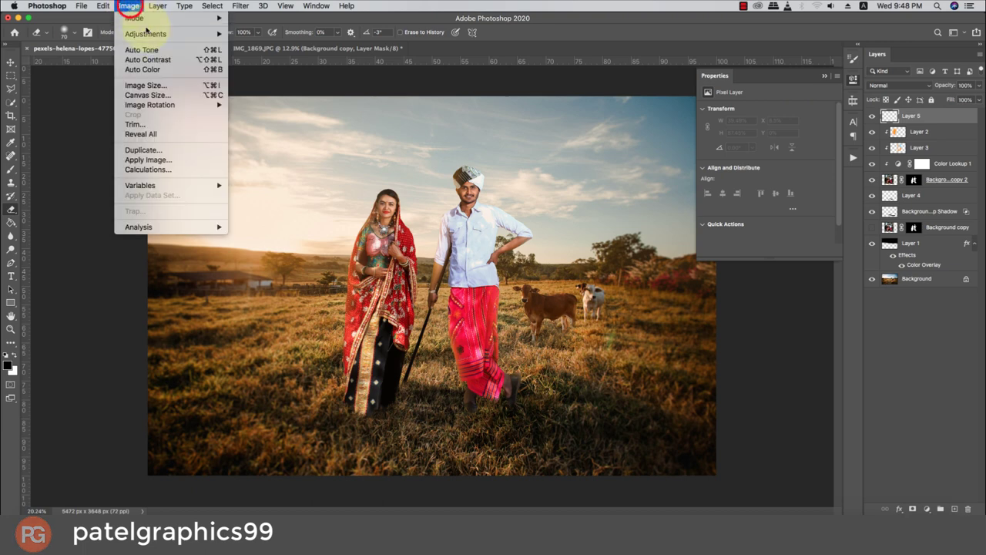
pyautogui.click(146, 160)
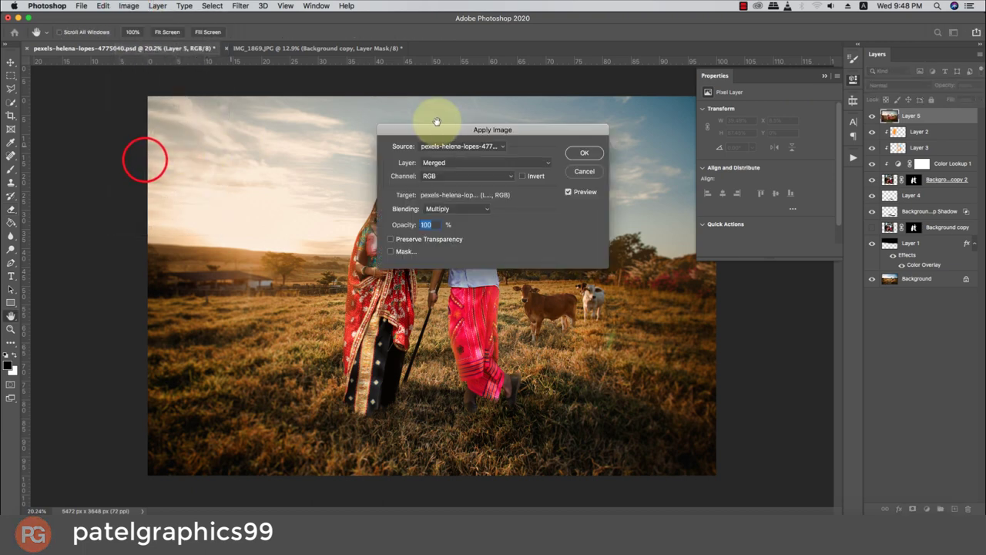
pyautogui.click(584, 153)
pyautogui.press('e')
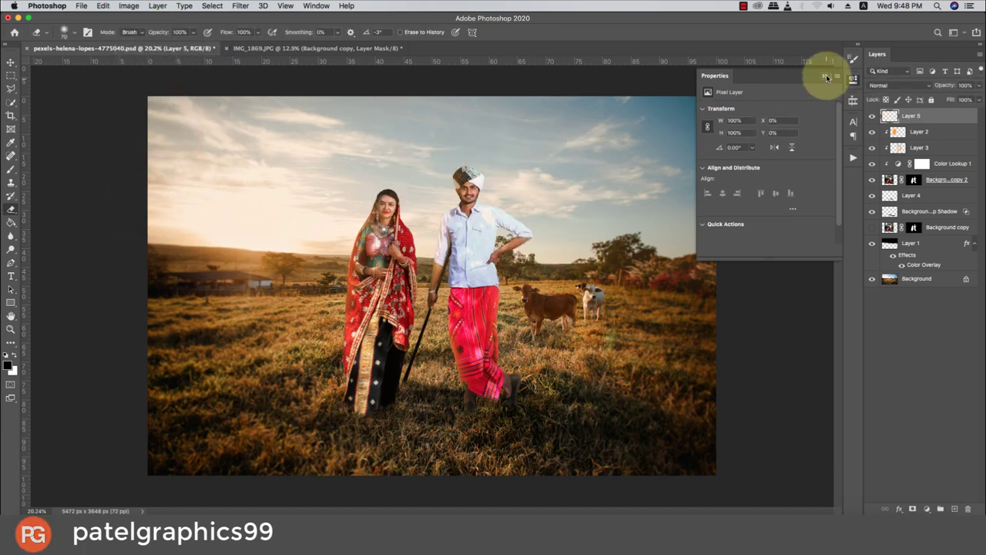
pyautogui.click(826, 75)
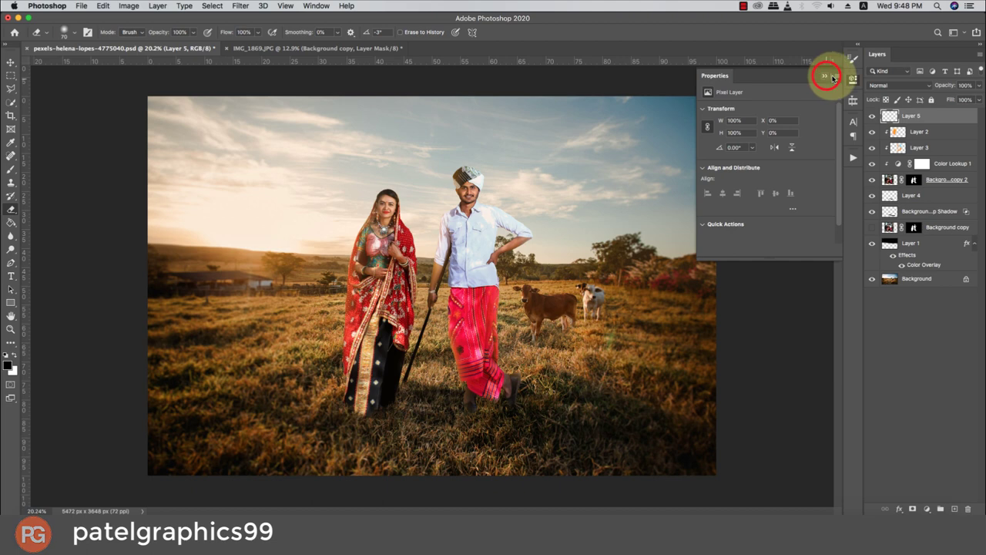
pyautogui.rightClick(950, 121)
pyautogui.click(848, 208)
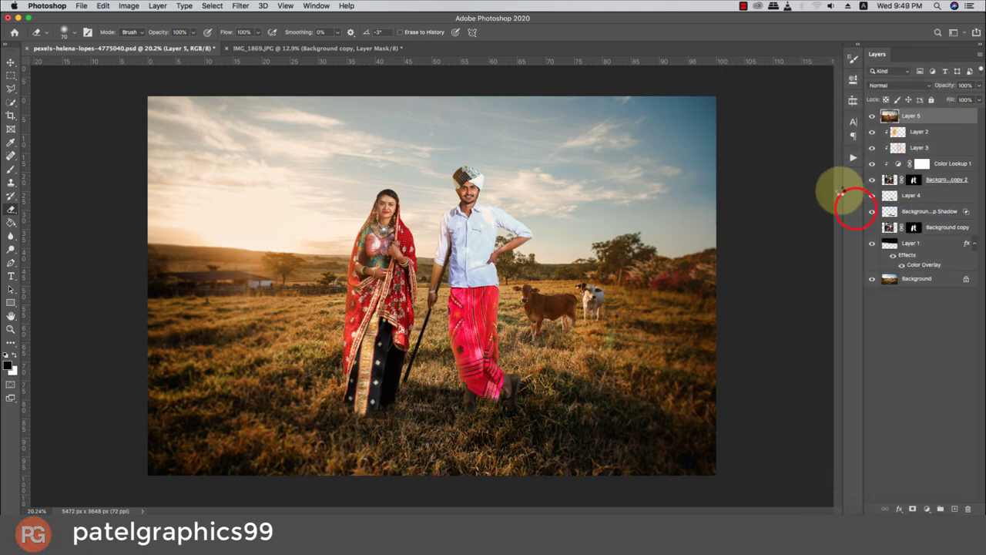
pyautogui.click(241, 6)
# In Camera Raw on Layer 5, apply Auto tone, exposure +0.05, contrast near zero, and adjust highlights
pyautogui.click(268, 68)
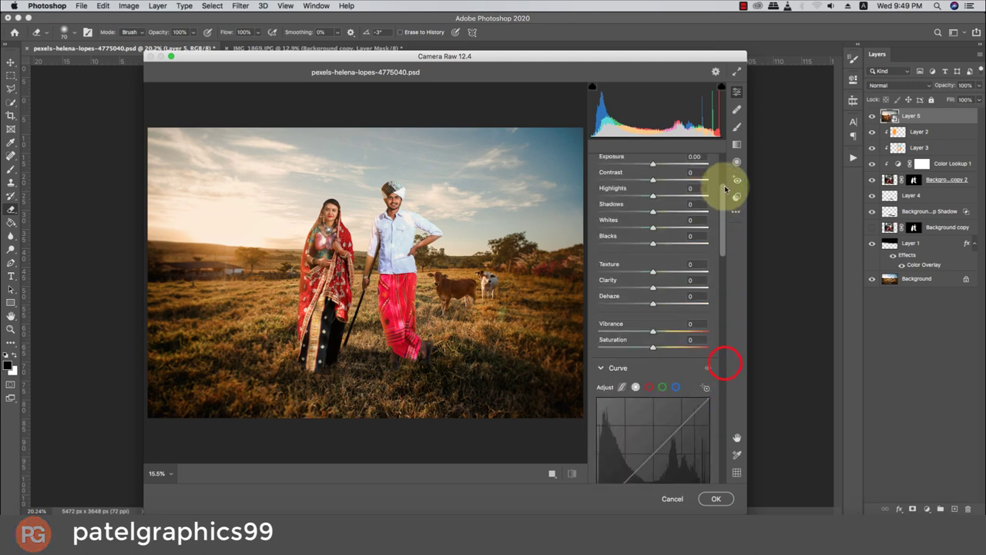
pyautogui.moveTo(724, 365); pyautogui.dragTo(730, 158)
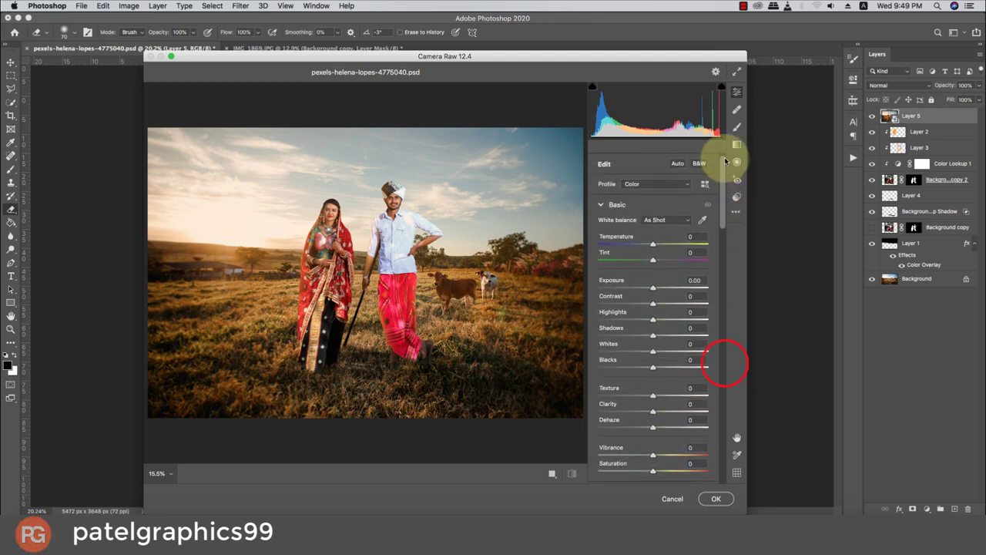
pyautogui.click(679, 163)
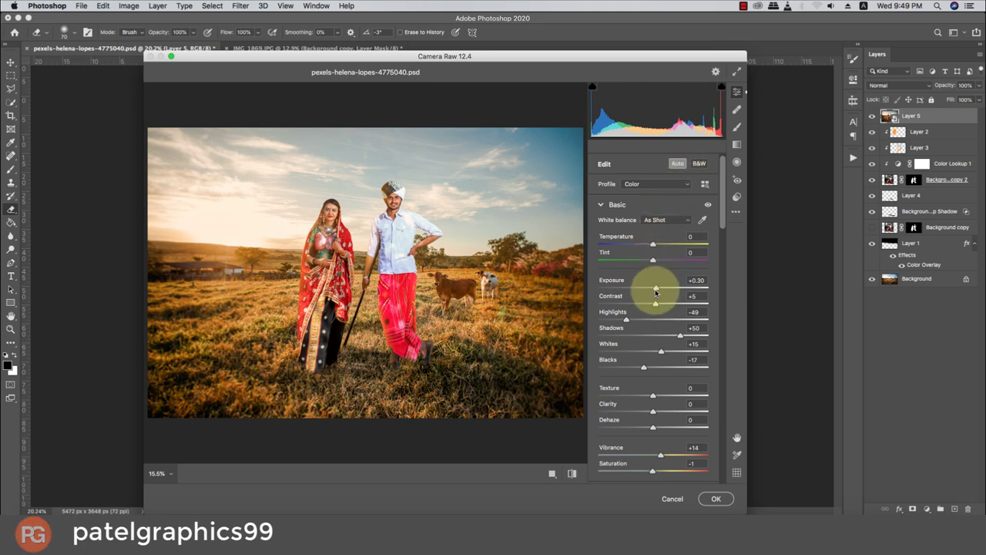
pyautogui.moveTo(655, 291); pyautogui.dragTo(653, 291)
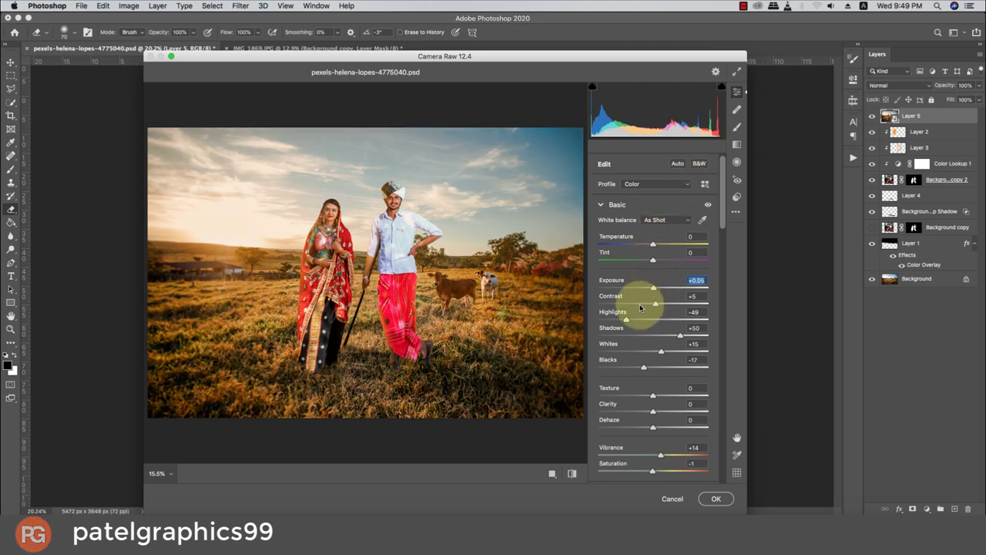
pyautogui.click(639, 305)
pyautogui.moveTo(643, 306)
pyautogui.mouseDown()
pyautogui.moveTo(659, 307)
pyautogui.moveTo(613, 321)
pyautogui.mouseUp()
pyautogui.click(657, 306)
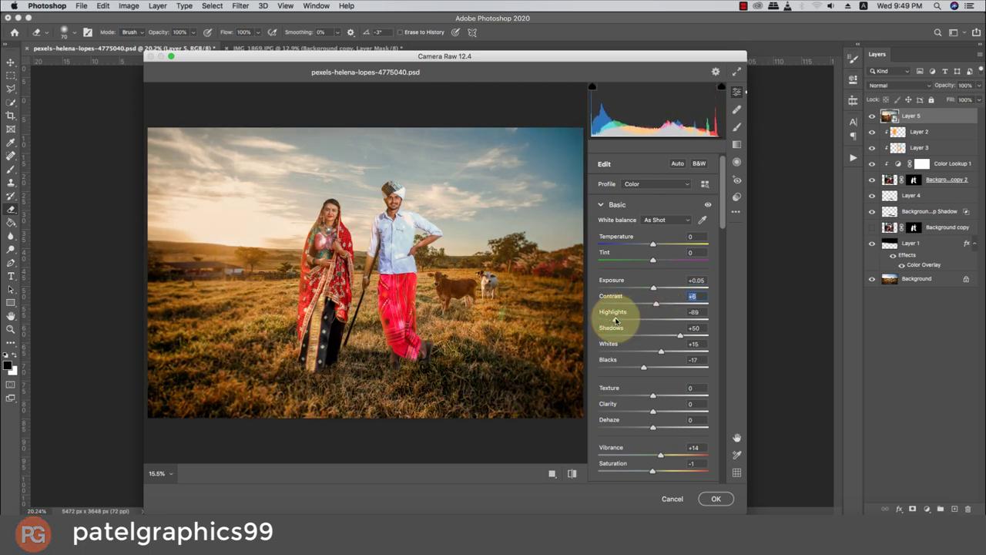
pyautogui.click(613, 319)
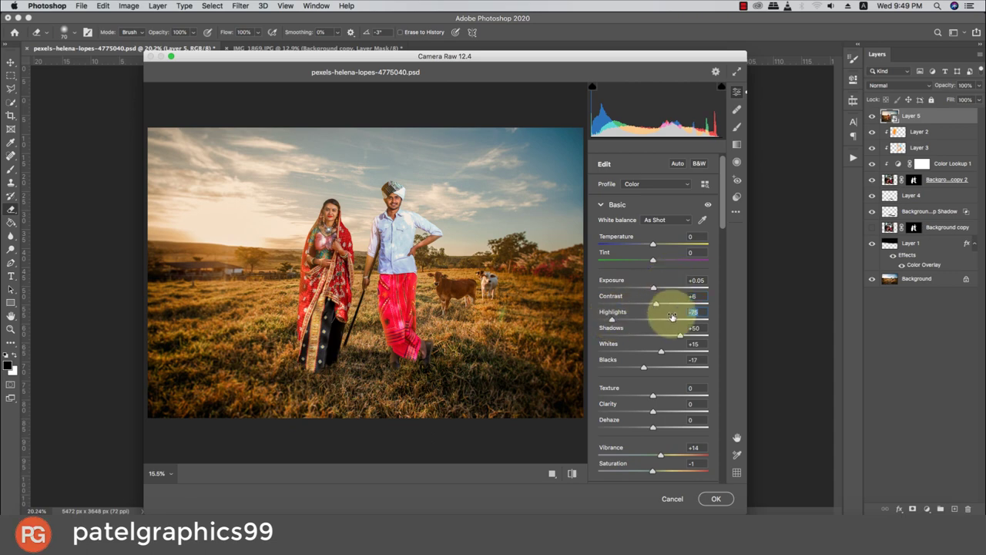
# Fine-tune further tone sliders and the per-colour luminance adjustments
pyautogui.scroll(-2, 660, 345)
pyautogui.moveTo(722, 207); pyautogui.dragTo(721, 229)
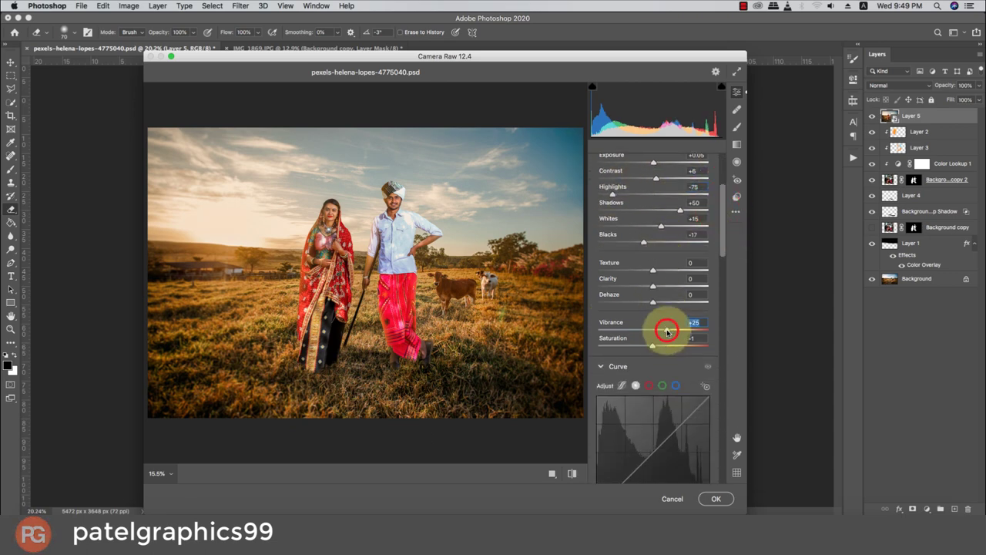
pyautogui.moveTo(720, 246); pyautogui.dragTo(724, 307)
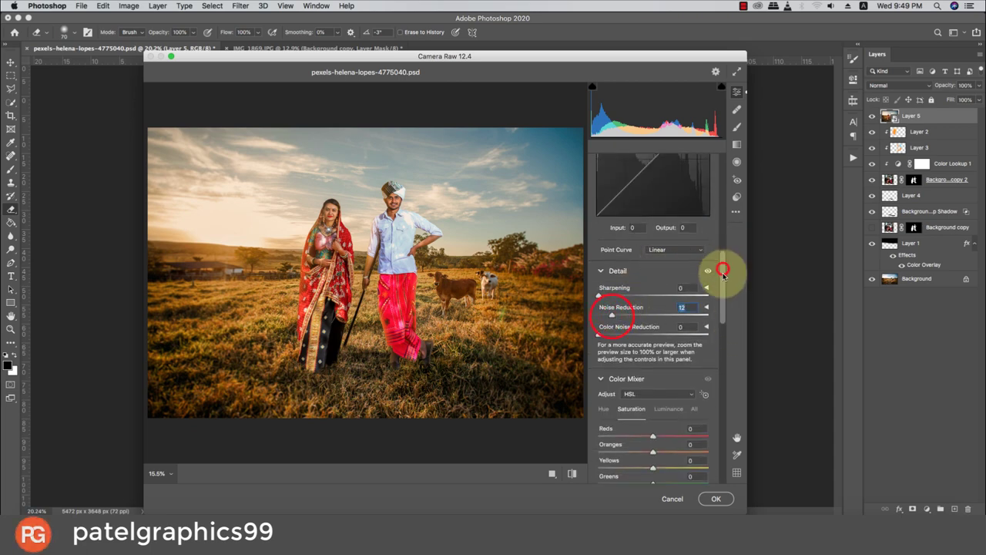
pyautogui.moveTo(723, 267); pyautogui.dragTo(722, 316)
pyautogui.click(665, 197)
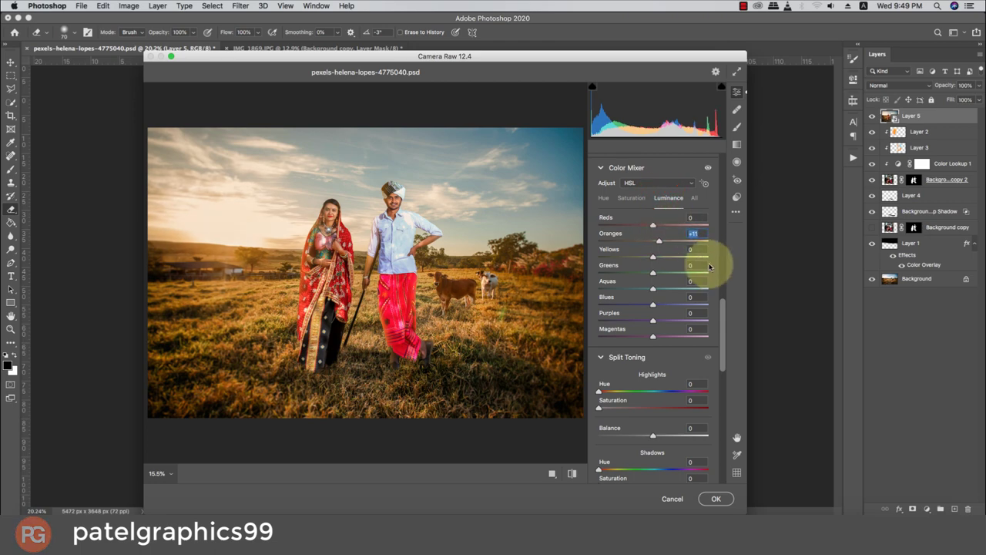
pyautogui.moveTo(723, 308); pyautogui.dragTo(726, 424)
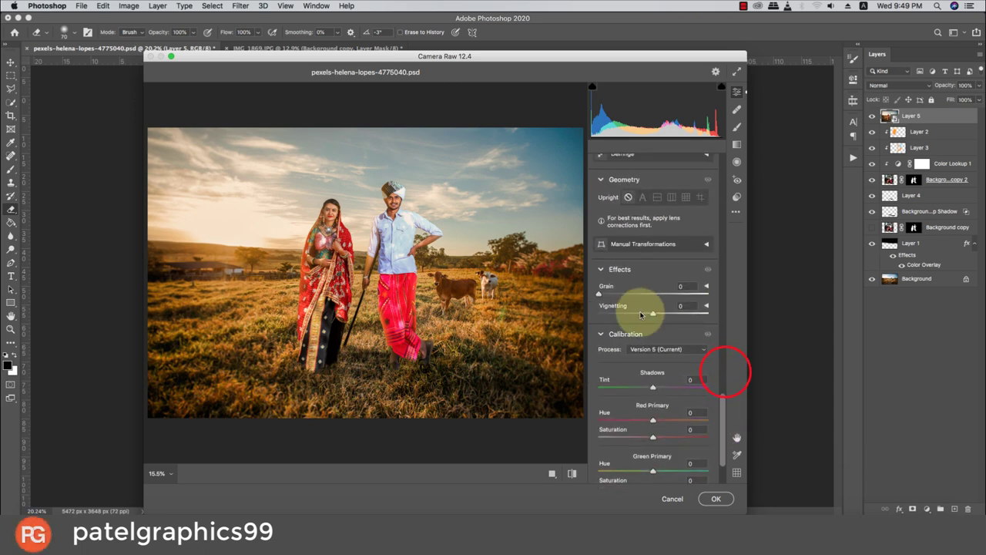
# Add a -18 vignette, raise blue primary saturation to +16, and apply the filter
pyautogui.click(639, 312)
pyautogui.moveTo(639, 315); pyautogui.dragTo(644, 319)
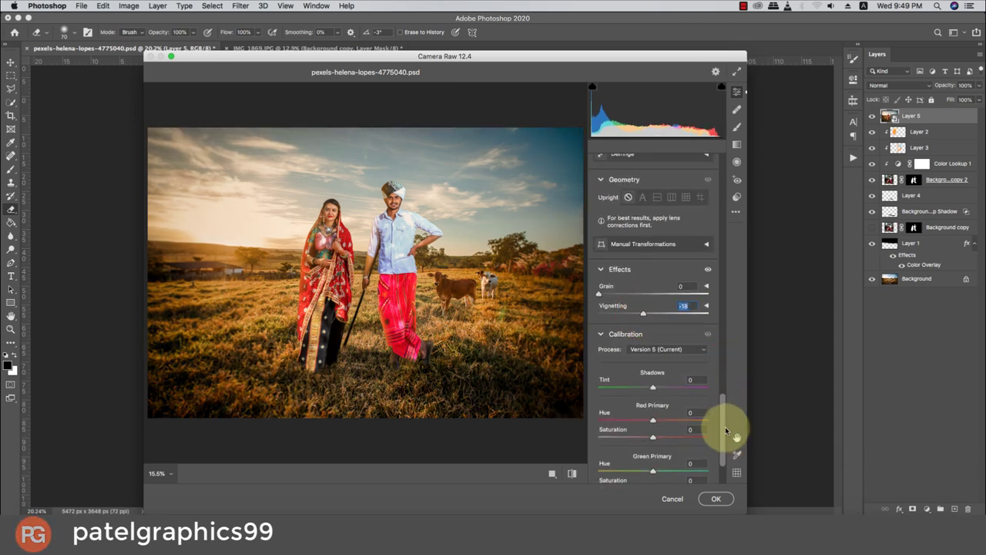
pyautogui.moveTo(722, 422); pyautogui.dragTo(728, 454)
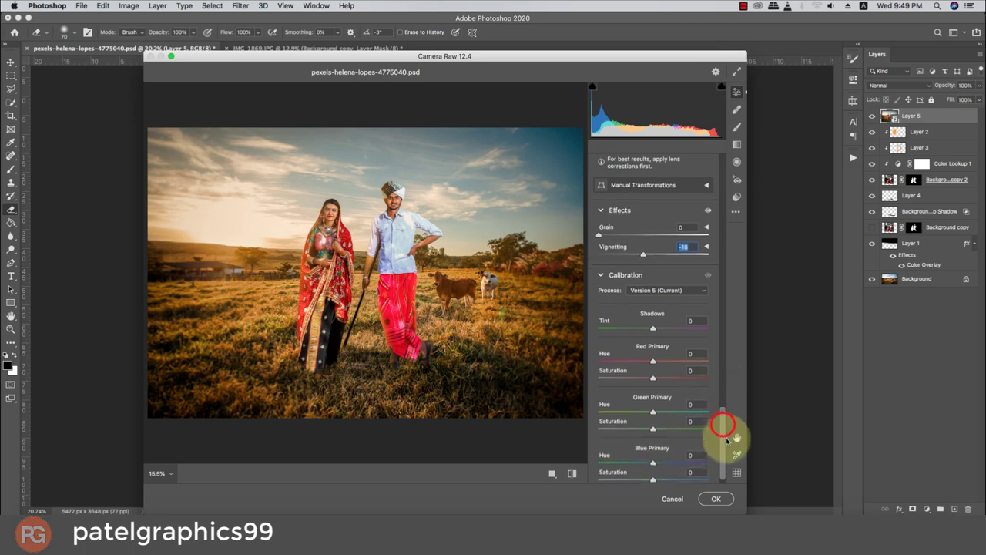
pyautogui.click(661, 474)
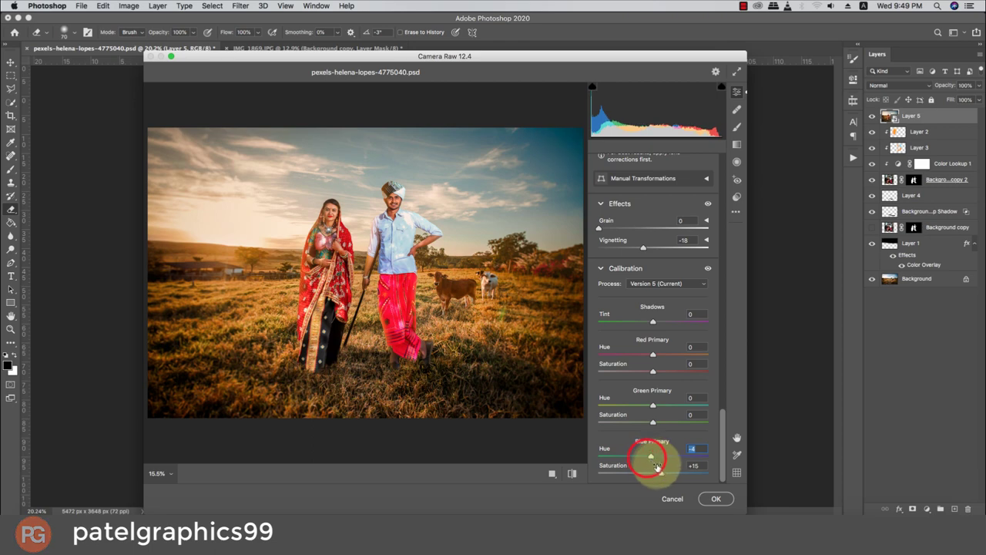
pyautogui.click(664, 471)
pyautogui.click(666, 472)
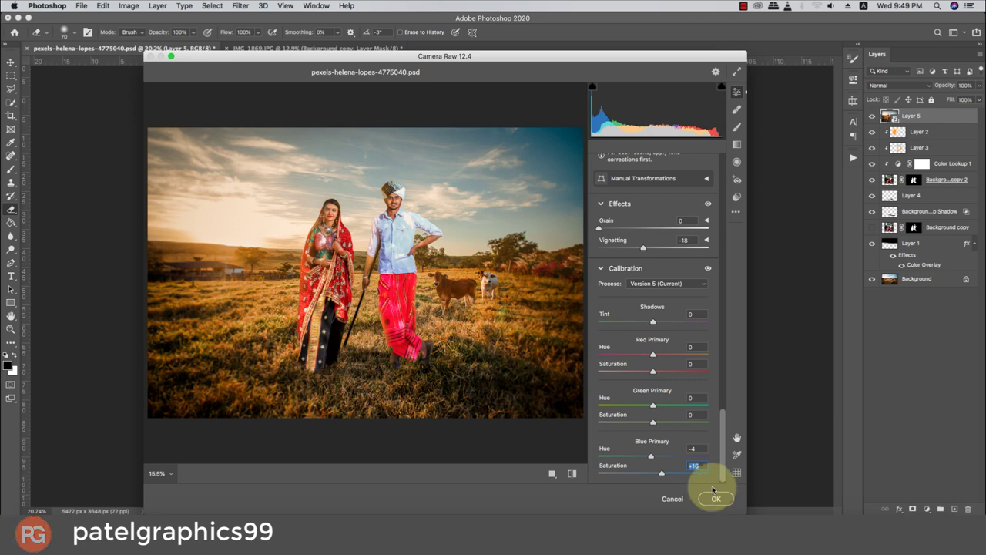
pyautogui.click(723, 416)
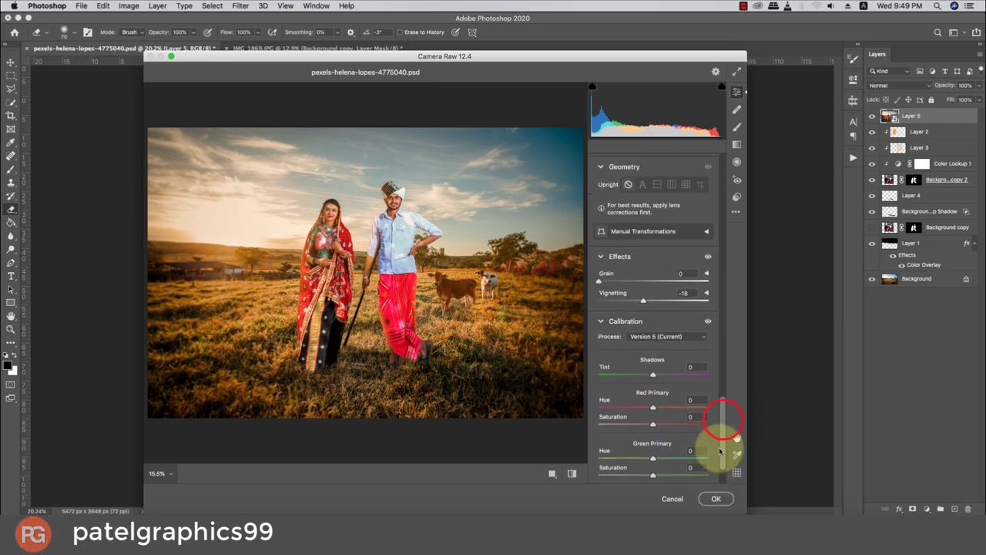
pyautogui.click(715, 498)
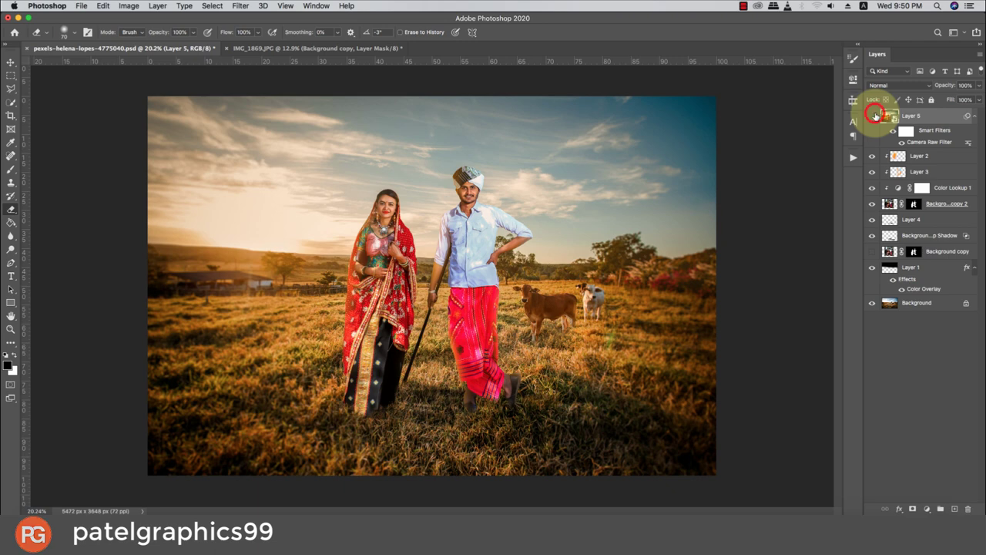
# Toggle Layer 5's Camera Raw grade on and off to compare with the original
pyautogui.click(874, 116)
pyautogui.click(874, 116)
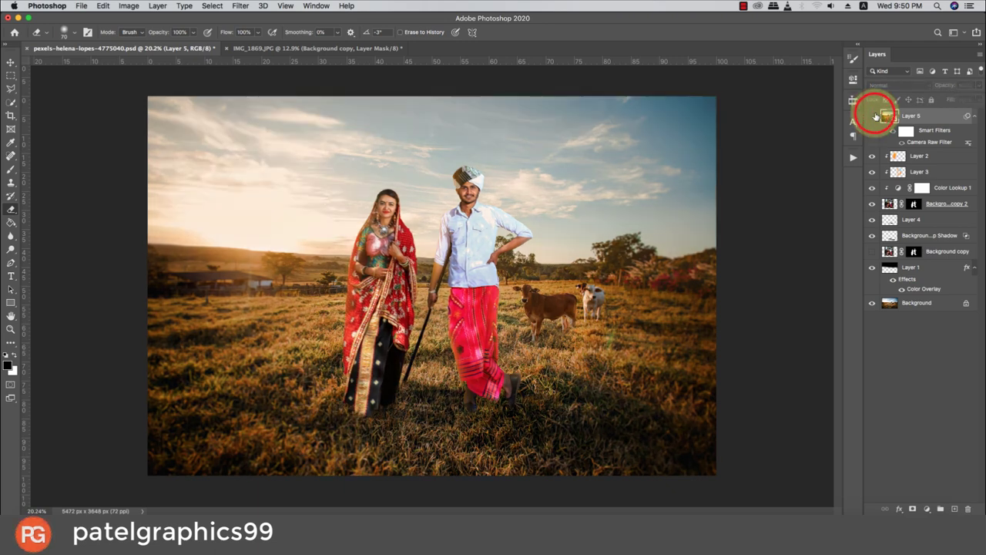
pyautogui.click(873, 115)
pyautogui.click(873, 116)
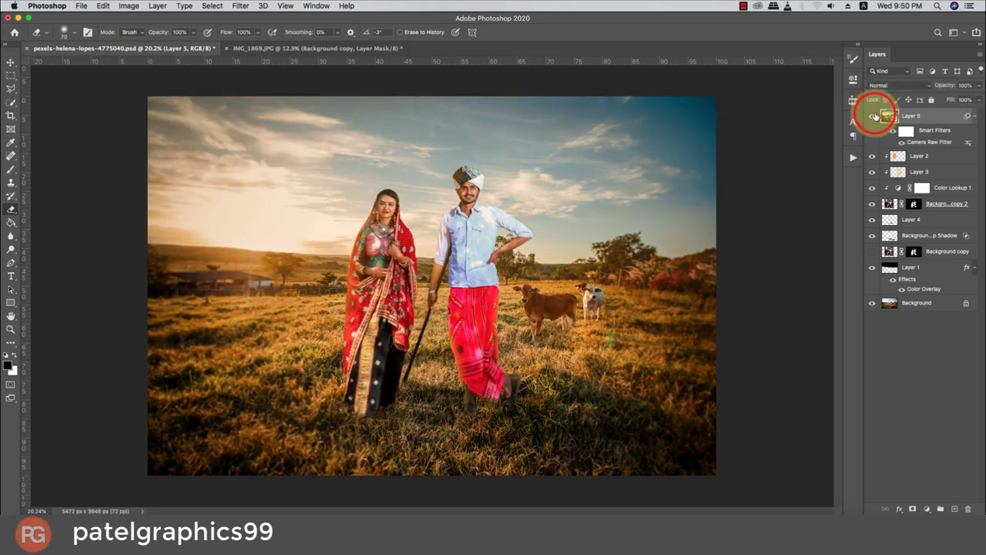
pyautogui.click(873, 116)
pyautogui.click(874, 115)
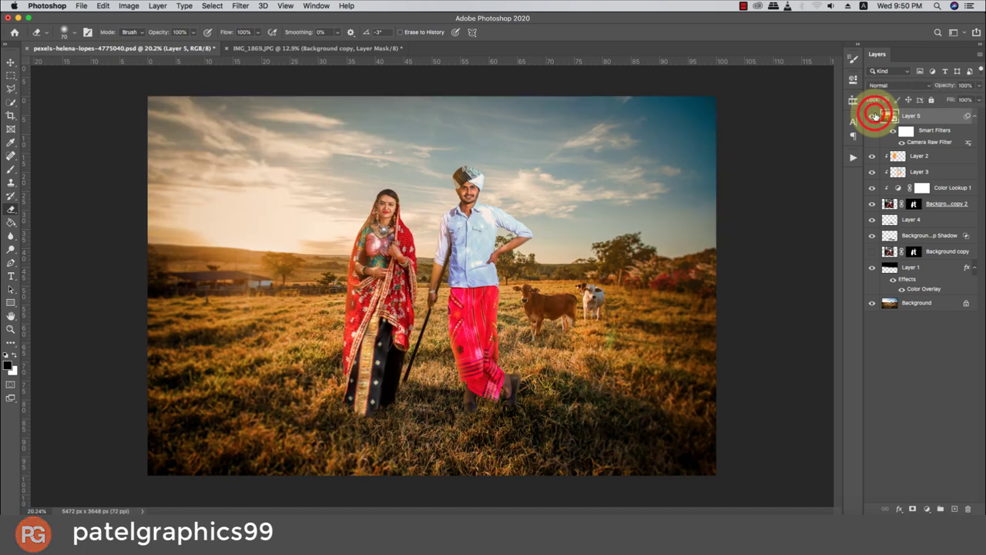
pyautogui.moveTo(890, 115); pyautogui.dragTo(908, 115)
# Paint black with a soft round brush on the filter mask over the man's shirt and turban
pyautogui.click(905, 129)
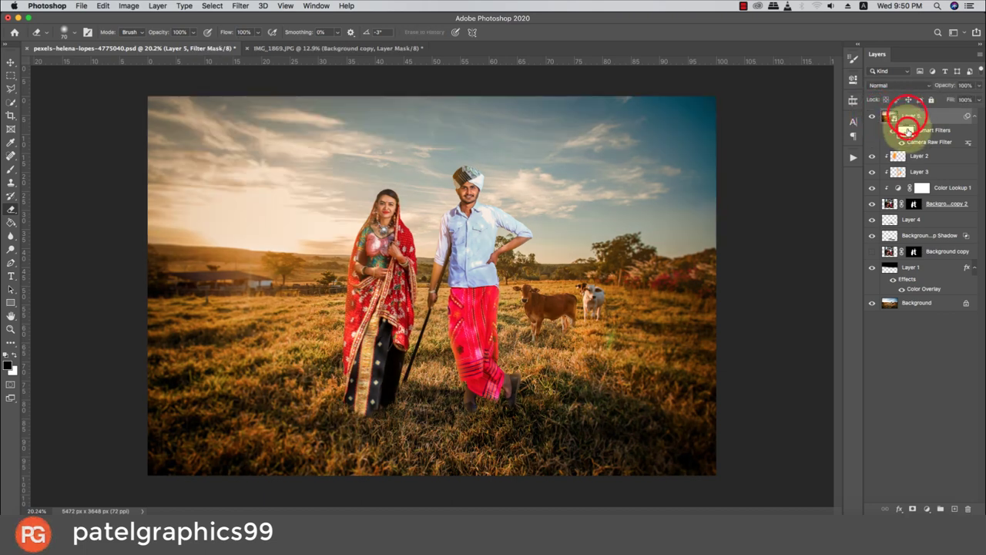
pyautogui.press('b')
pyautogui.rightClick(484, 247)
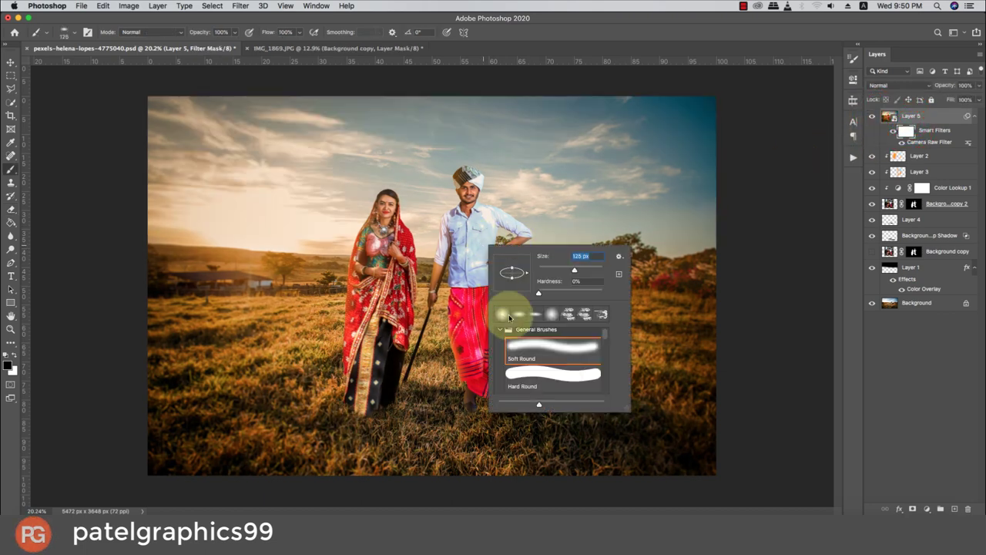
pyautogui.click(518, 51)
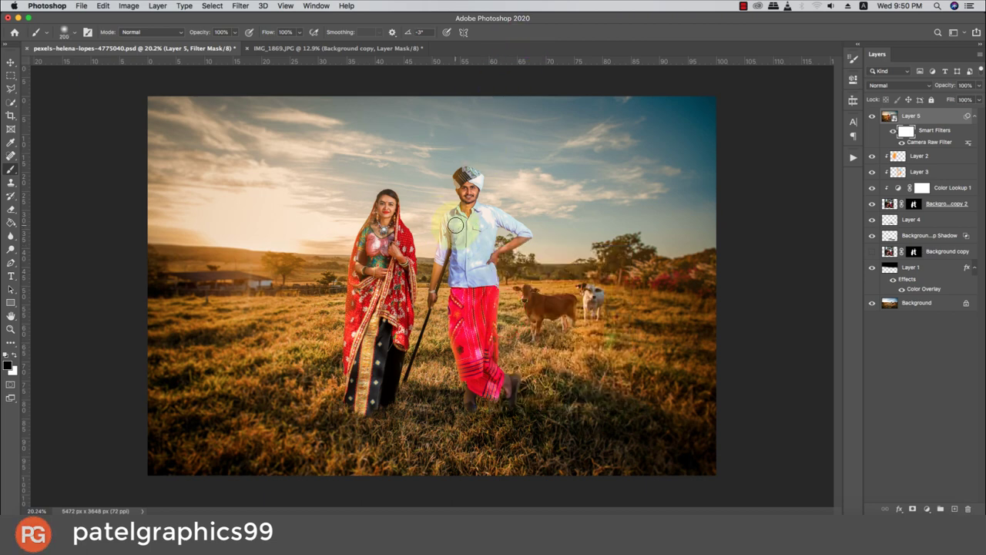
pyautogui.moveTo(455, 224); pyautogui.dragTo(510, 220)
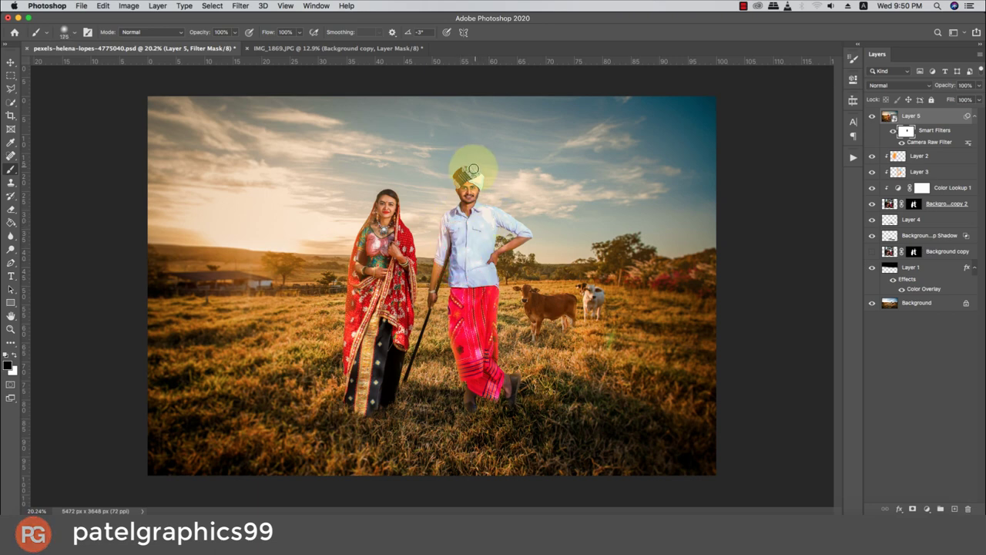
pyautogui.moveTo(471, 180)
pyautogui.mouseDown()
pyautogui.moveTo(523, 234)
pyautogui.moveTo(491, 215)
pyautogui.mouseUp()
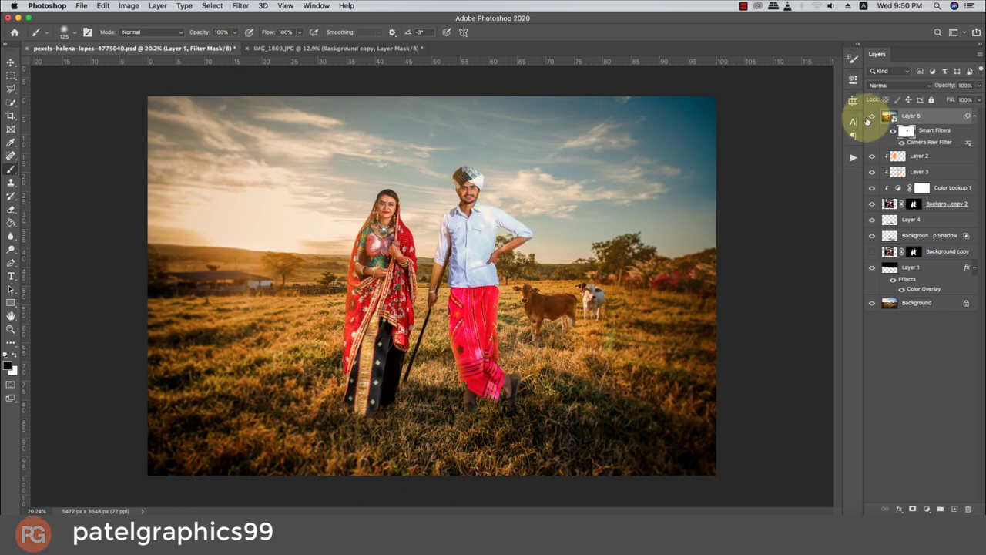
# Rasterize Layer 5 to bake in the Camera Raw filter
pyautogui.rightClick(968, 126)
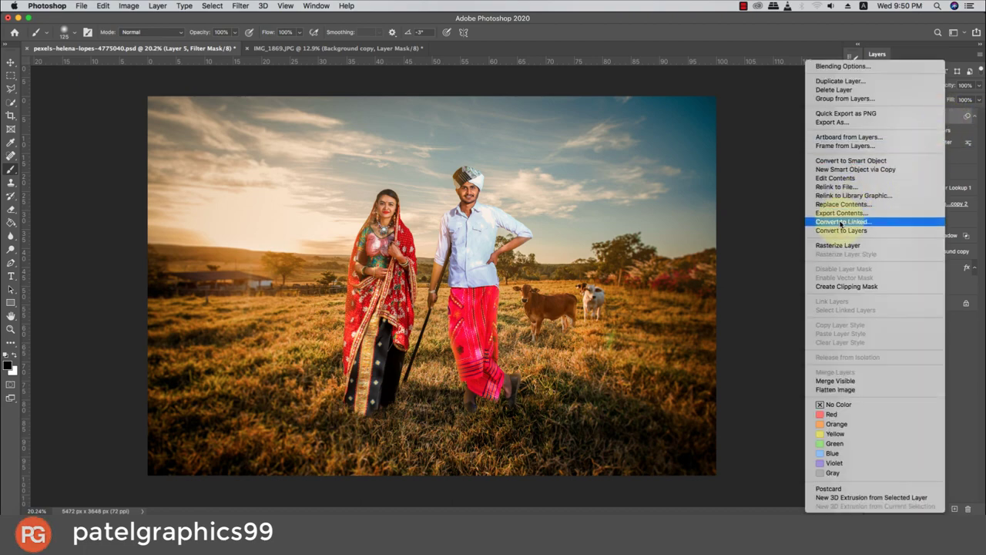
pyautogui.click(831, 245)
pyautogui.scroll(5, 481, 216)
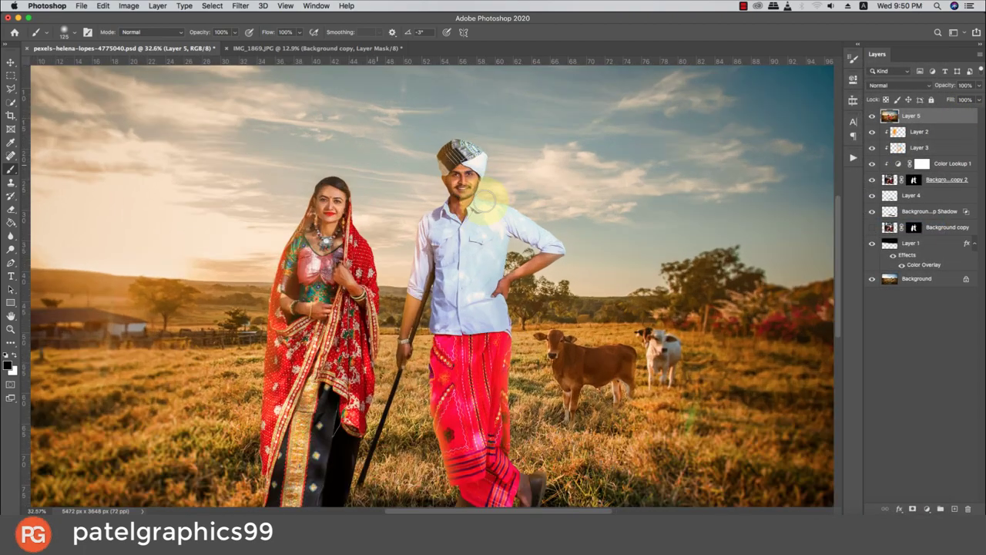
# Clone-stamp clean shirt texture over the dark mark on the man's shirt
pyautogui.press('s')
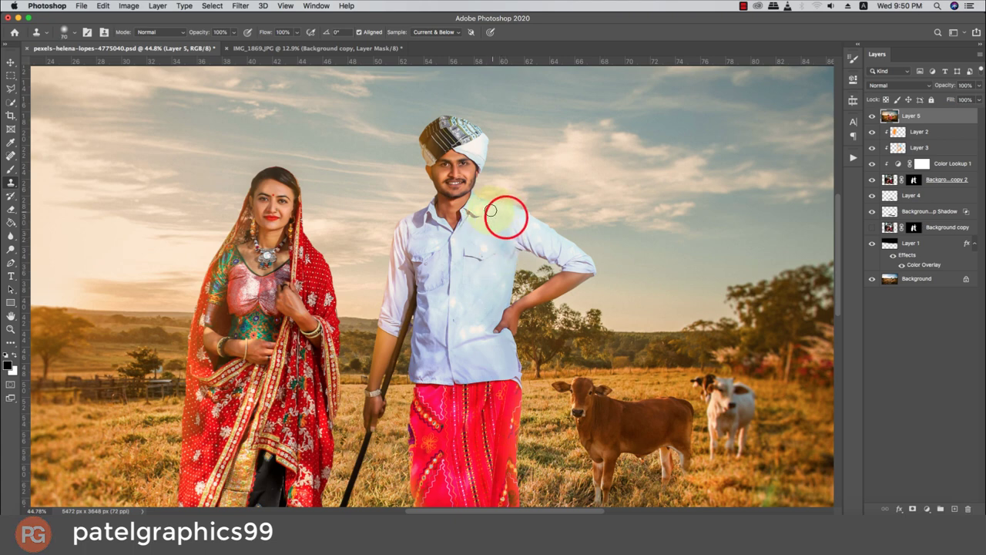
pyautogui.click(485, 244)
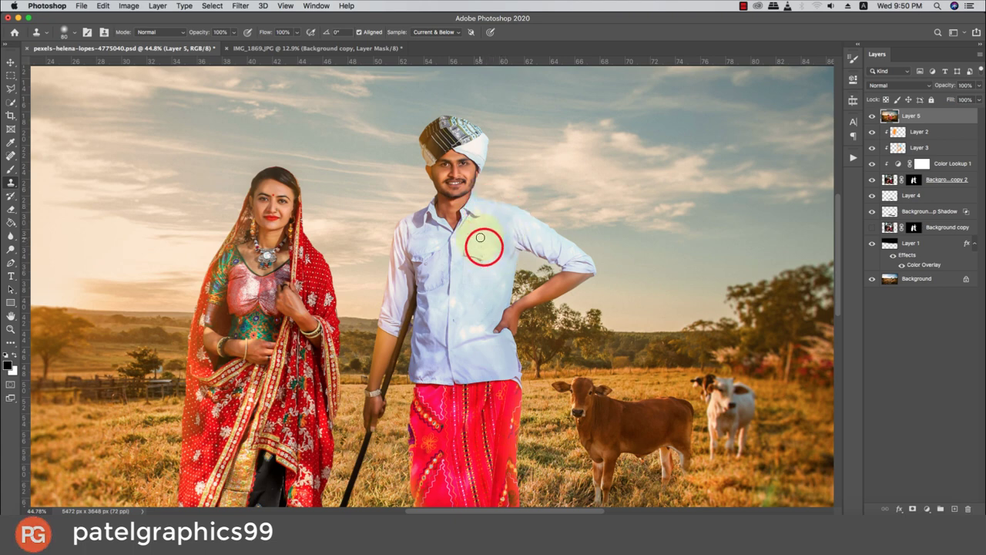
pyautogui.scroll(2, 470, 294)
pyautogui.scroll(2, 462, 294)
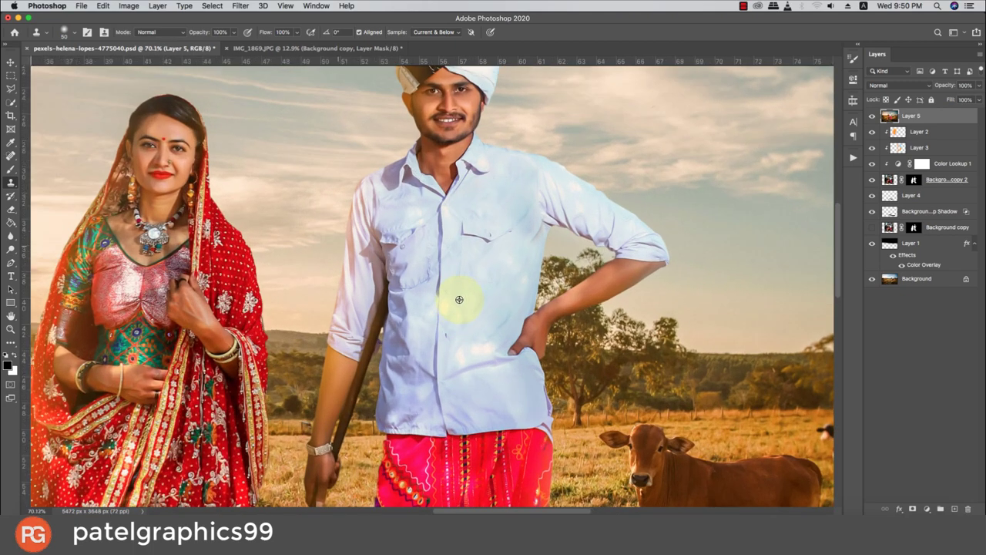
pyautogui.scroll(5, 451, 286)
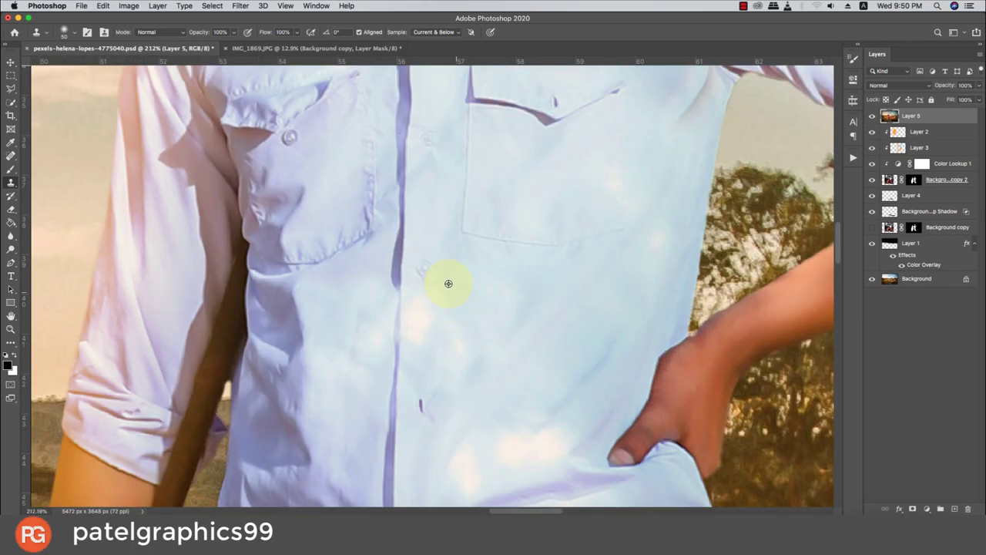
pyautogui.click(422, 406)
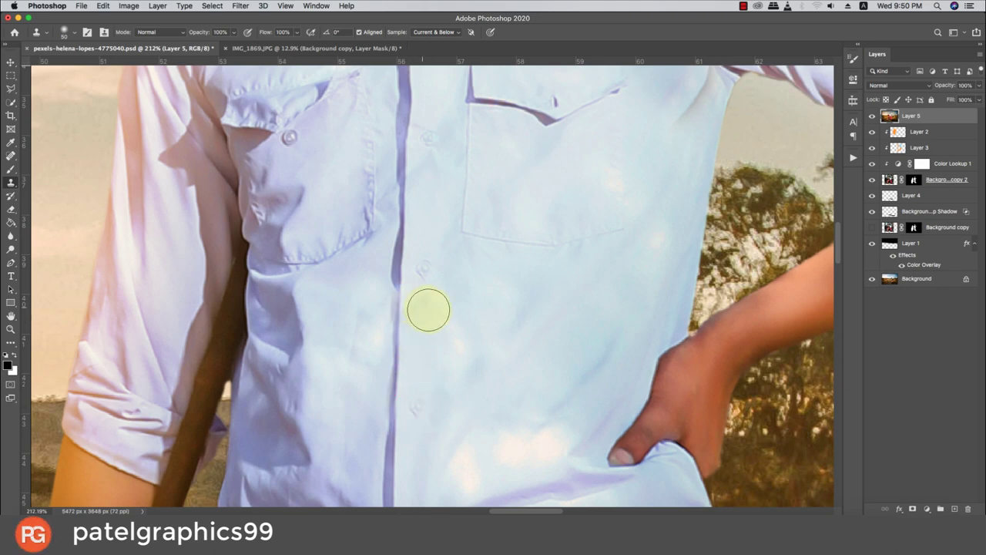
pyautogui.click(438, 319)
pyautogui.moveTo(455, 350); pyautogui.dragTo(498, 244)
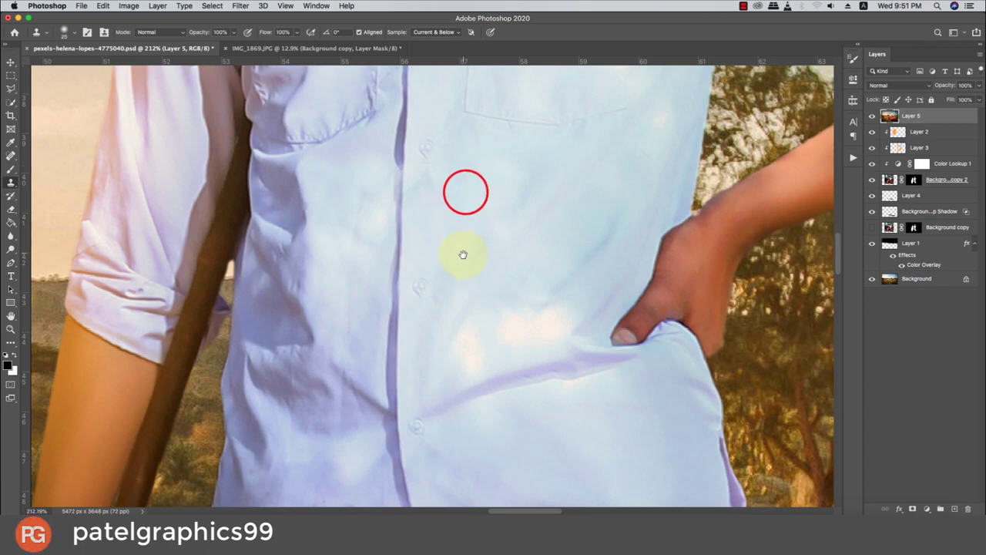
# Zoom in and out to inspect the retouched couple
pyautogui.moveTo(463, 254); pyautogui.dragTo(547, 208)
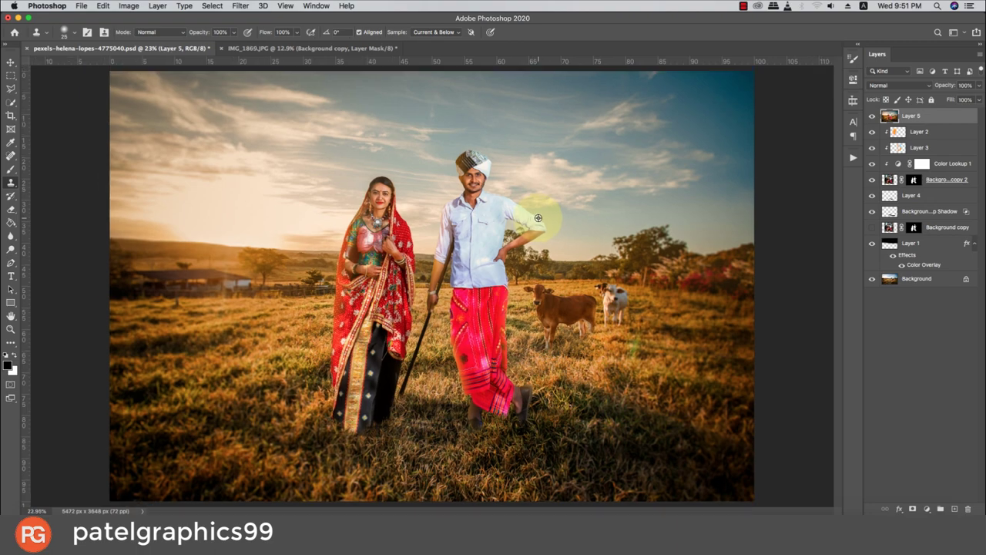
pyautogui.scroll(5, 540, 217)
pyautogui.scroll(3, 525, 208)
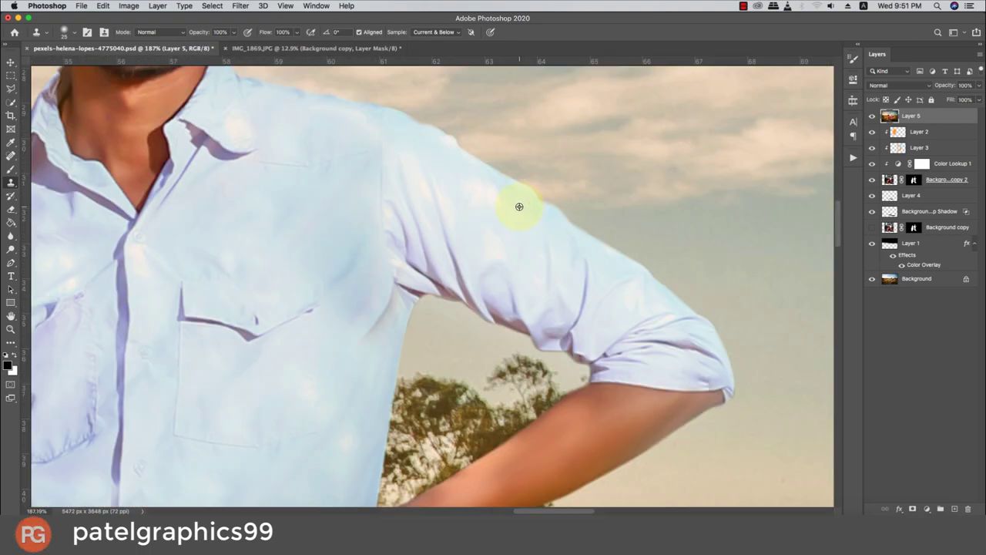
pyautogui.scroll(-1, 522, 208)
pyautogui.scroll(-2, 518, 207)
pyautogui.scroll(-2, 428, 347)
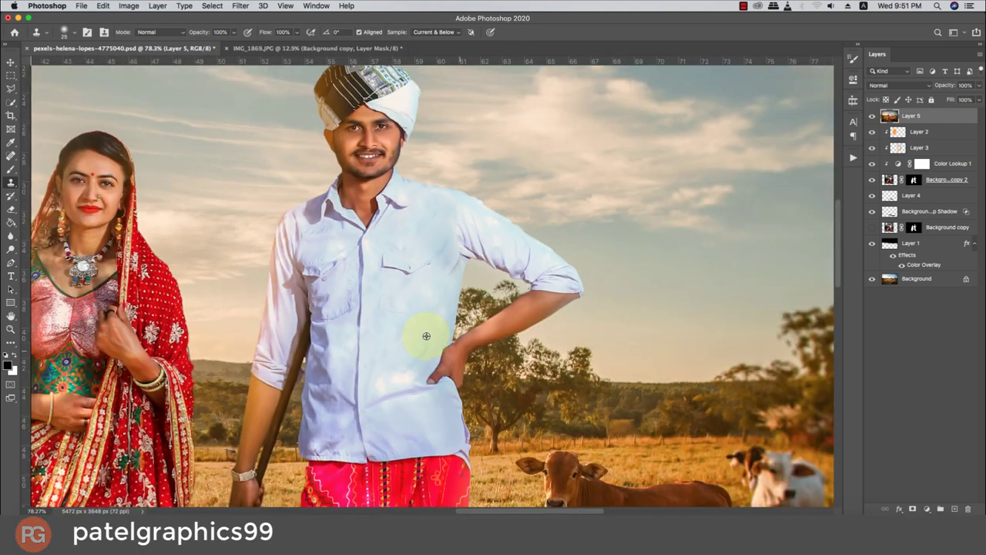
pyautogui.scroll(-2, 428, 343)
pyautogui.scroll(1, 426, 336)
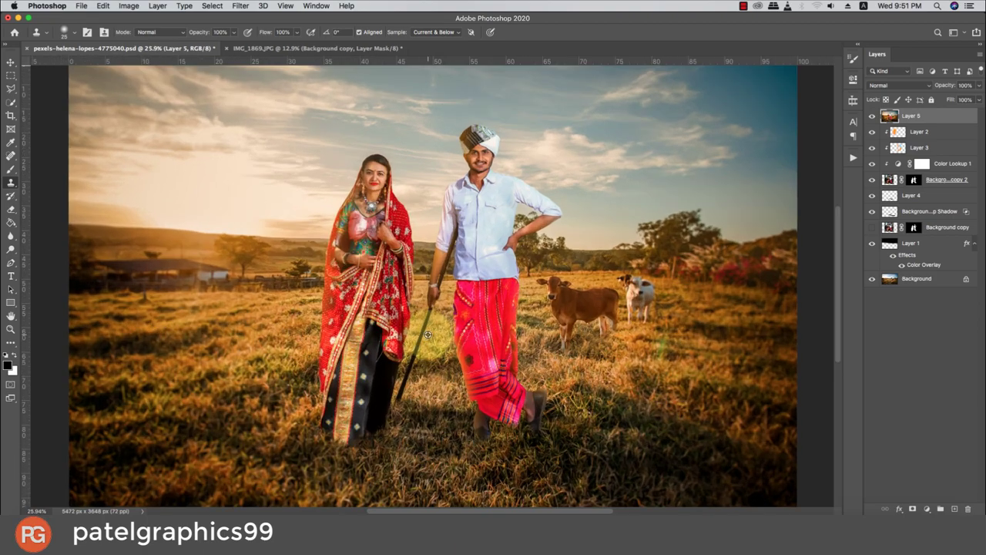
pyautogui.scroll(-1, 427, 334)
pyautogui.scroll(-1, 473, 238)
pyautogui.scroll(-1, 473, 239)
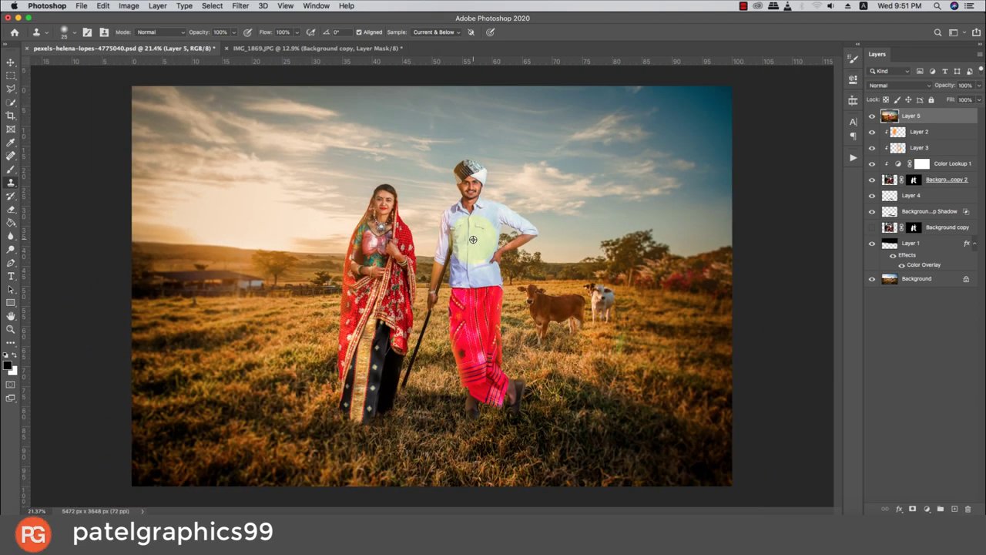
pyautogui.scroll(1, 473, 239)
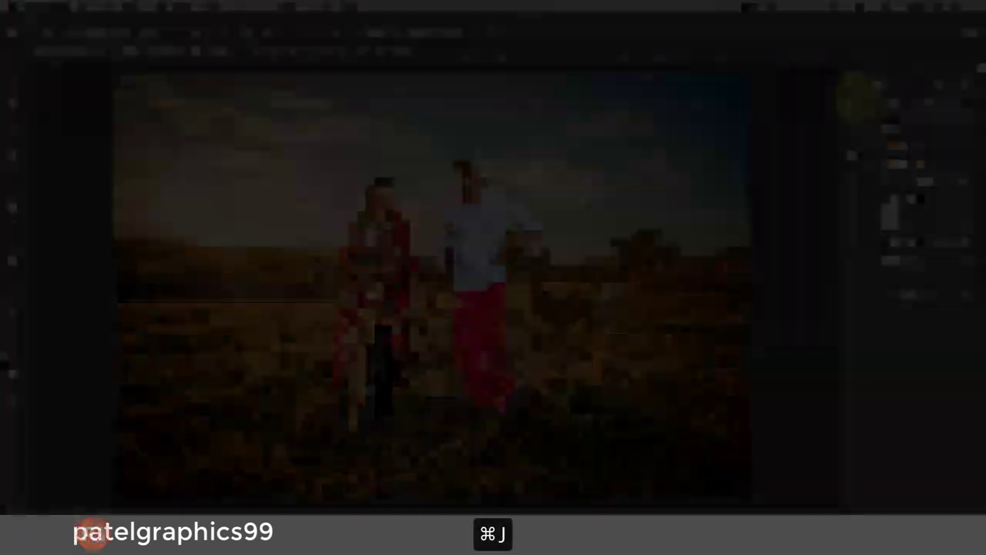